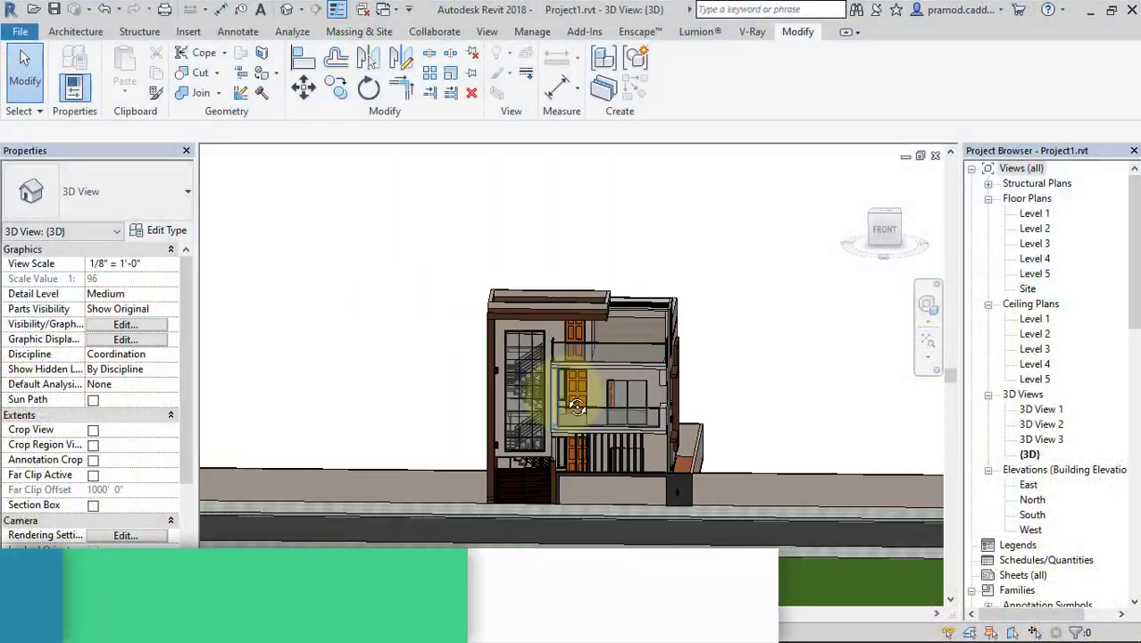
Orbit the 3D house view from above and bring up the Enscape ribbon tools
{"action": "mouse_move", "coordinate": [576, 406]}
{"action": "middle_mouse_down", "text": "shift"}
{"action": "mouse_move", "coordinate": [649, 420]}
{"action": "mouse_move", "coordinate": [645, 466]}
{"action": "mouse_move", "coordinate": [649, 454]}
{"action": "mouse_move", "coordinate": [560, 456]}
{"action": "middle_mouse_up", "text": "shift"}
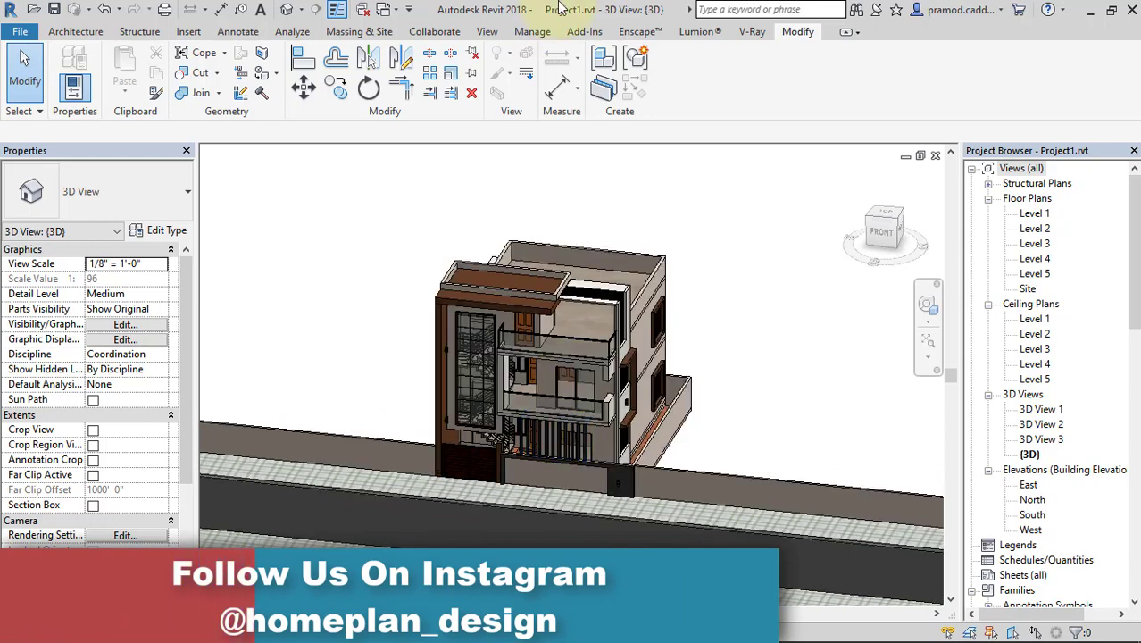
{"action": "left_click", "coordinate": [647, 31]}
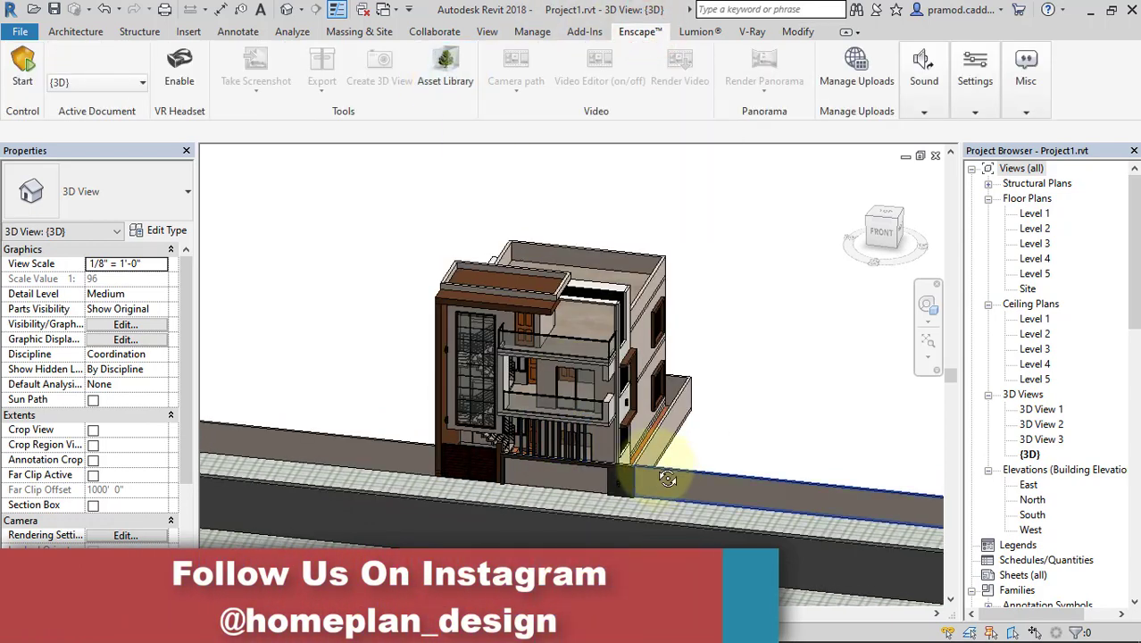
{"action": "mouse_move", "coordinate": [668, 478]}
{"action": "middle_mouse_down", "text": "shift"}
{"action": "mouse_move", "coordinate": [564, 446]}
{"action": "mouse_move", "coordinate": [640, 470]}
{"action": "mouse_move", "coordinate": [466, 466]}
{"action": "mouse_move", "coordinate": [454, 484]}
{"action": "mouse_move", "coordinate": [534, 456]}
{"action": "mouse_move", "coordinate": [565, 426]}
{"action": "middle_mouse_up", "text": "shift"}
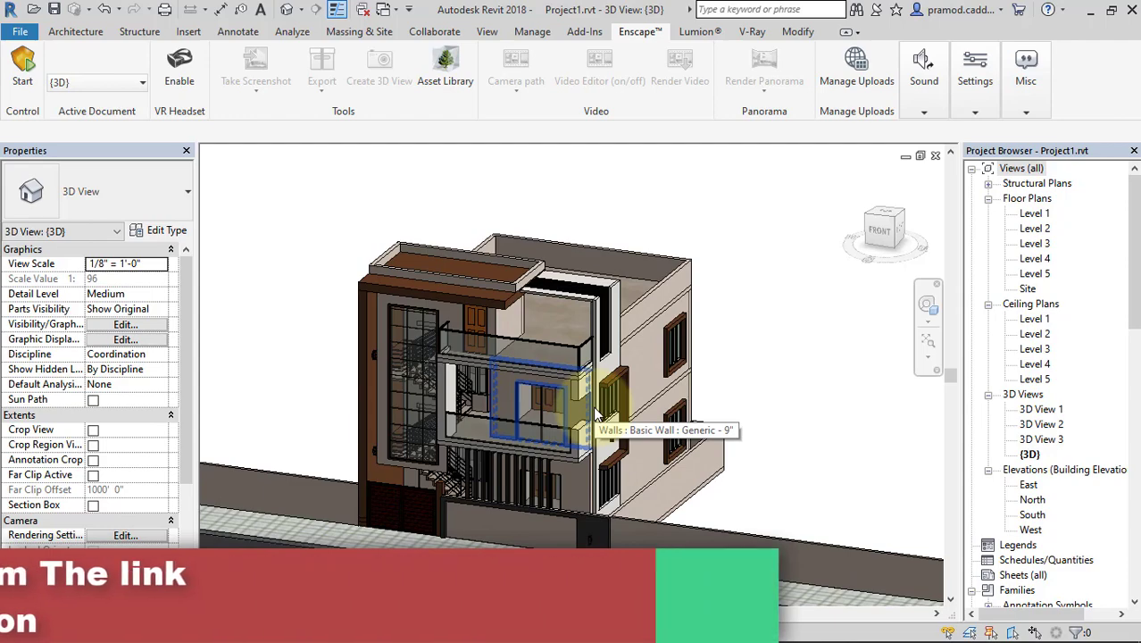
{"action": "scroll", "coordinate": [577, 401], "scroll_direction": "down", "scroll_amount": 3}
{"action": "mouse_move", "coordinate": [577, 402]}
{"action": "middle_mouse_down", "text": "shift"}
{"action": "mouse_move", "coordinate": [581, 476]}
{"action": "mouse_move", "coordinate": [513, 383]}
{"action": "middle_mouse_up", "text": "shift"}
{"action": "scroll", "coordinate": [515, 381], "scroll_direction": "up", "scroll_amount": 2}
{"action": "scroll", "coordinate": [566, 403], "scroll_direction": "up", "scroll_amount": 1}
{"action": "scroll", "coordinate": [644, 424], "scroll_direction": "up", "scroll_amount": 1}
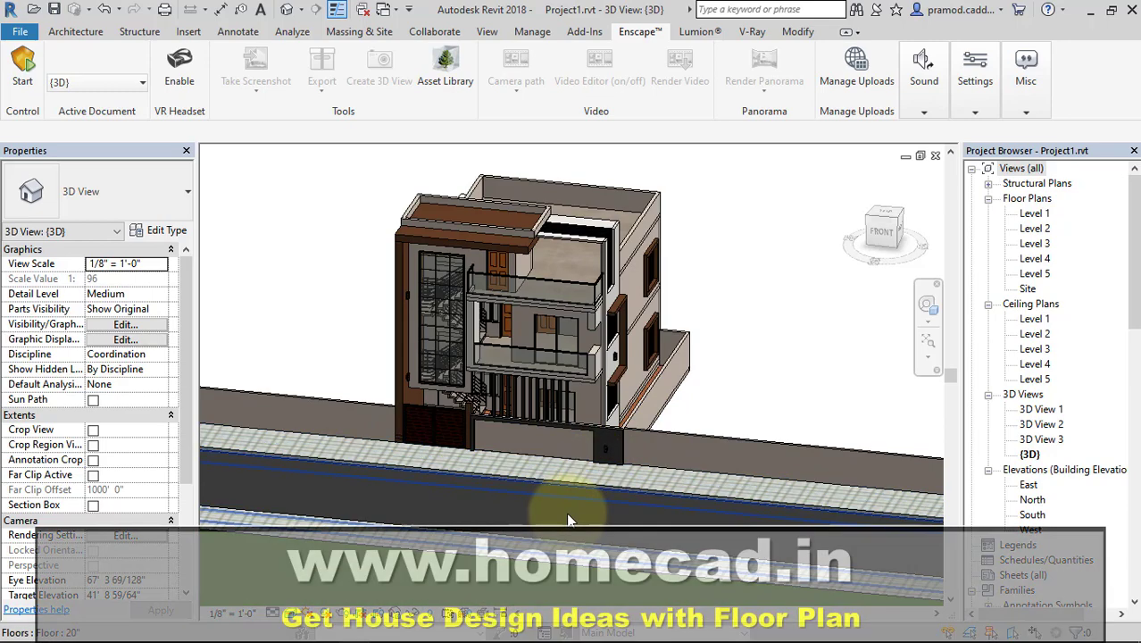
Reframe the view to show the road and the house's left face, then check the internet connection
{"action": "middle_click_drag", "start_coordinate": [569, 520], "coordinate": [519, 522], "text": "shift"}
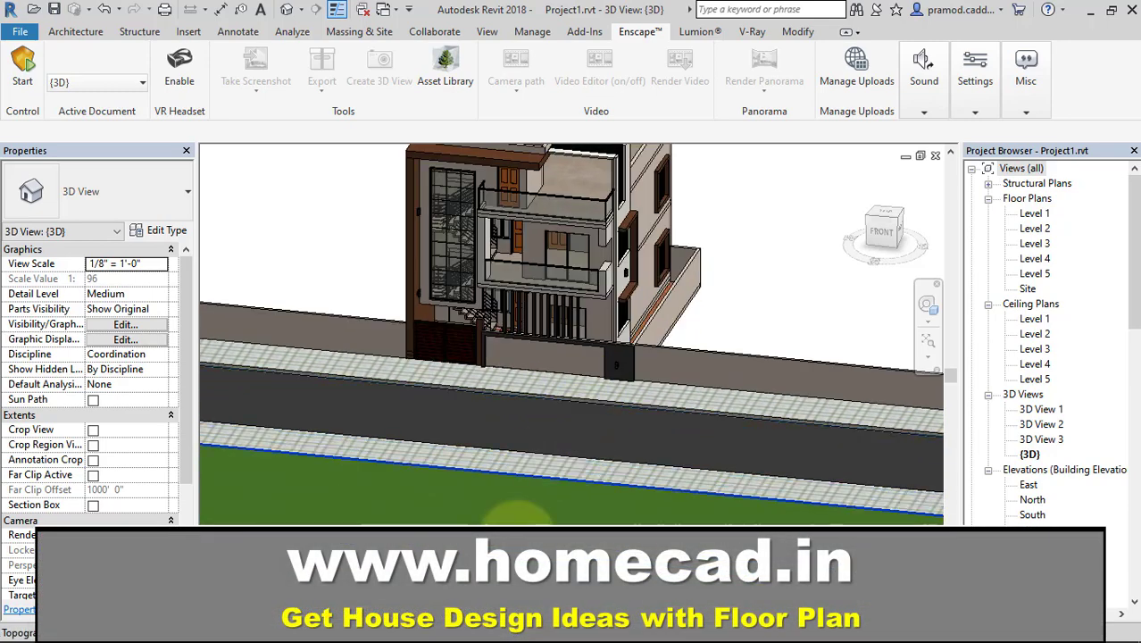
{"action": "scroll", "coordinate": [527, 378], "scroll_direction": "down", "scroll_amount": 2}
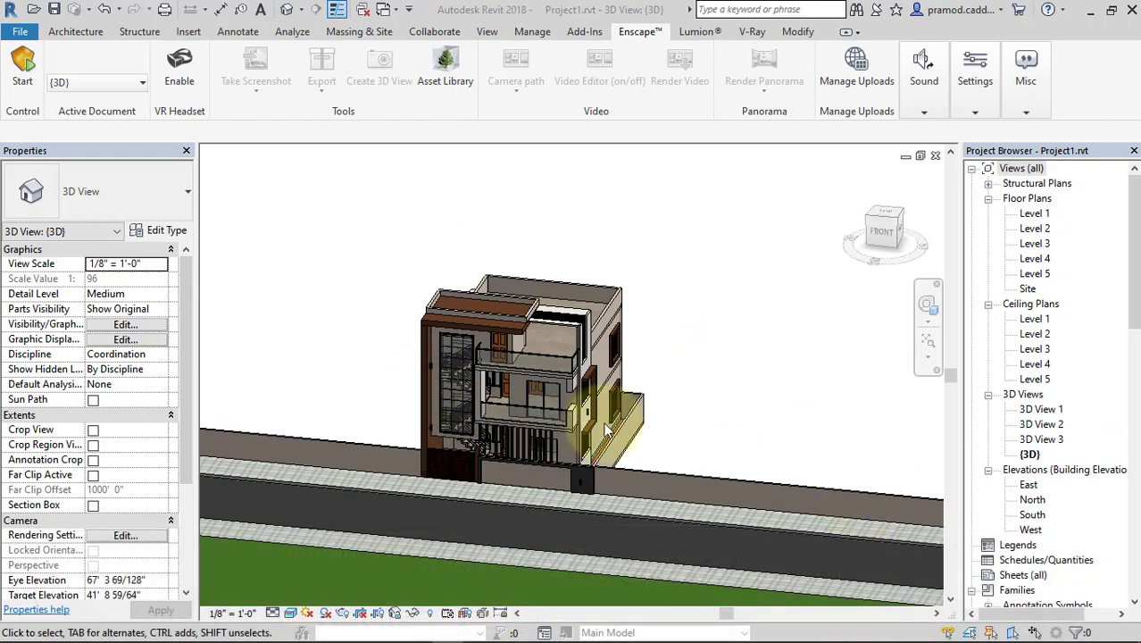
{"action": "mouse_move", "coordinate": [606, 430]}
{"action": "middle_mouse_down", "text": "shift"}
{"action": "mouse_move", "coordinate": [620, 496]}
{"action": "mouse_move", "coordinate": [650, 507]}
{"action": "mouse_move", "coordinate": [683, 493]}
{"action": "mouse_move", "coordinate": [708, 499]}
{"action": "mouse_move", "coordinate": [649, 484]}
{"action": "mouse_move", "coordinate": [624, 496]}
{"action": "mouse_move", "coordinate": [525, 498]}
{"action": "middle_mouse_up", "text": "shift"}
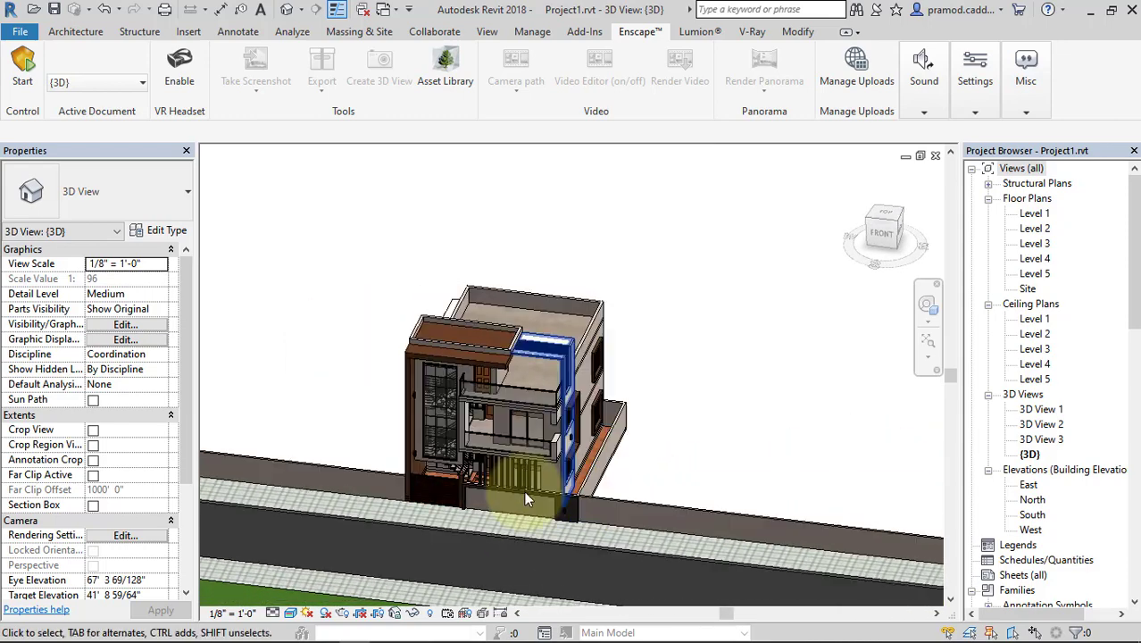
{"action": "scroll", "coordinate": [514, 486], "scroll_direction": "up", "scroll_amount": 2}
{"action": "scroll", "coordinate": [506, 474], "scroll_direction": "up", "scroll_amount": 2}
{"action": "scroll", "coordinate": [506, 474], "scroll_direction": "up", "scroll_amount": 2}
{"action": "scroll", "coordinate": [507, 474], "scroll_direction": "up", "scroll_amount": 1}
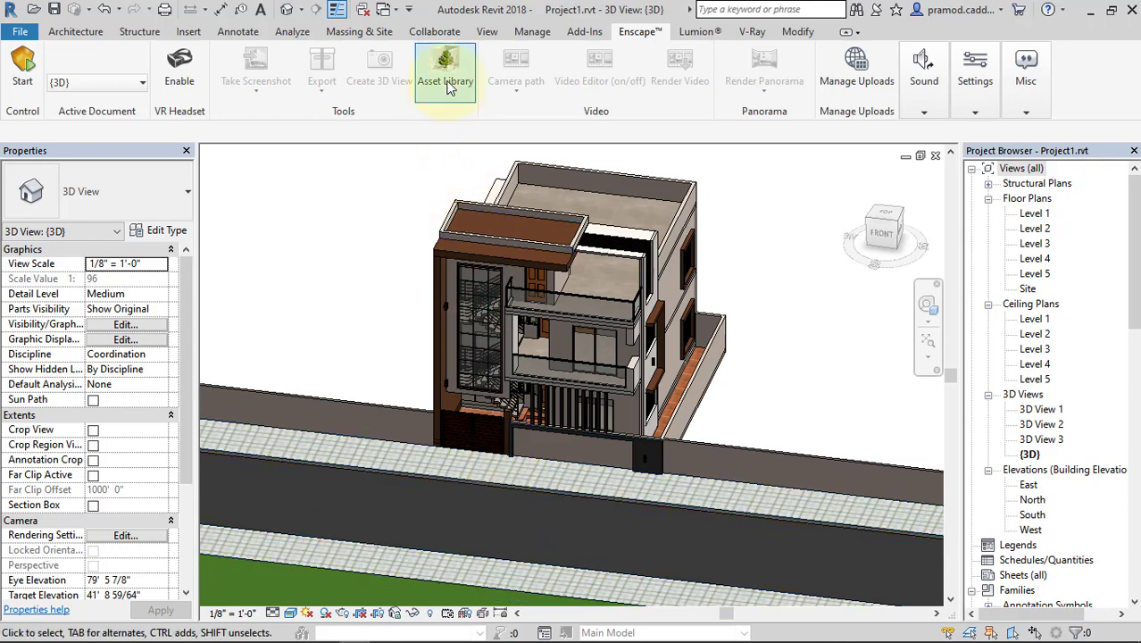
{"action": "mouse_move", "coordinate": [999, 634]}
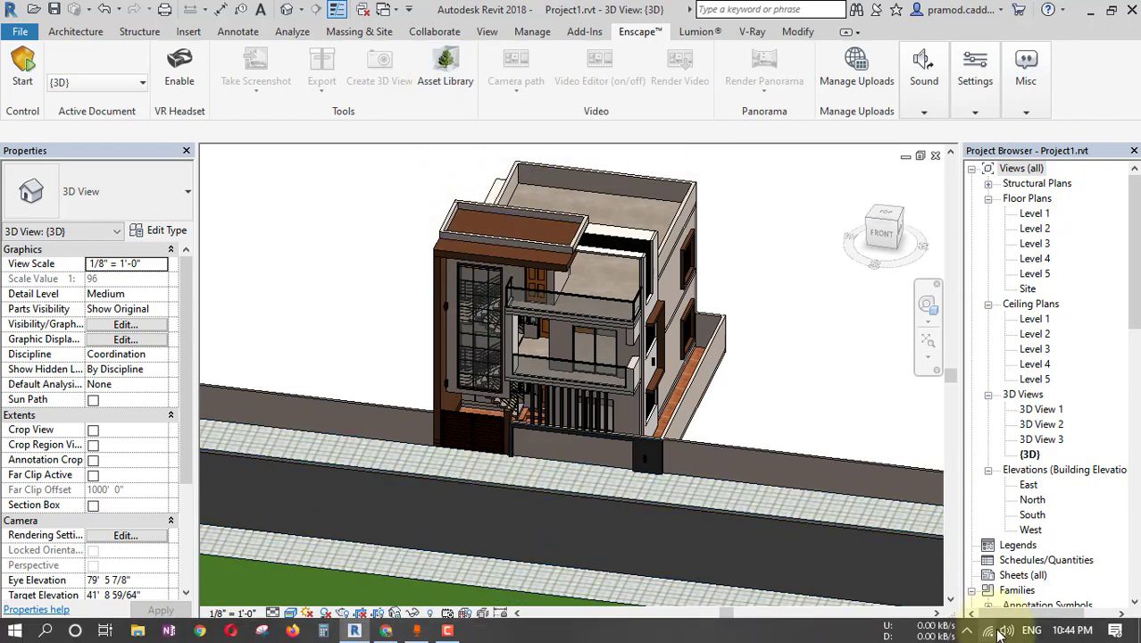
{"action": "left_click", "coordinate": [989, 634]}
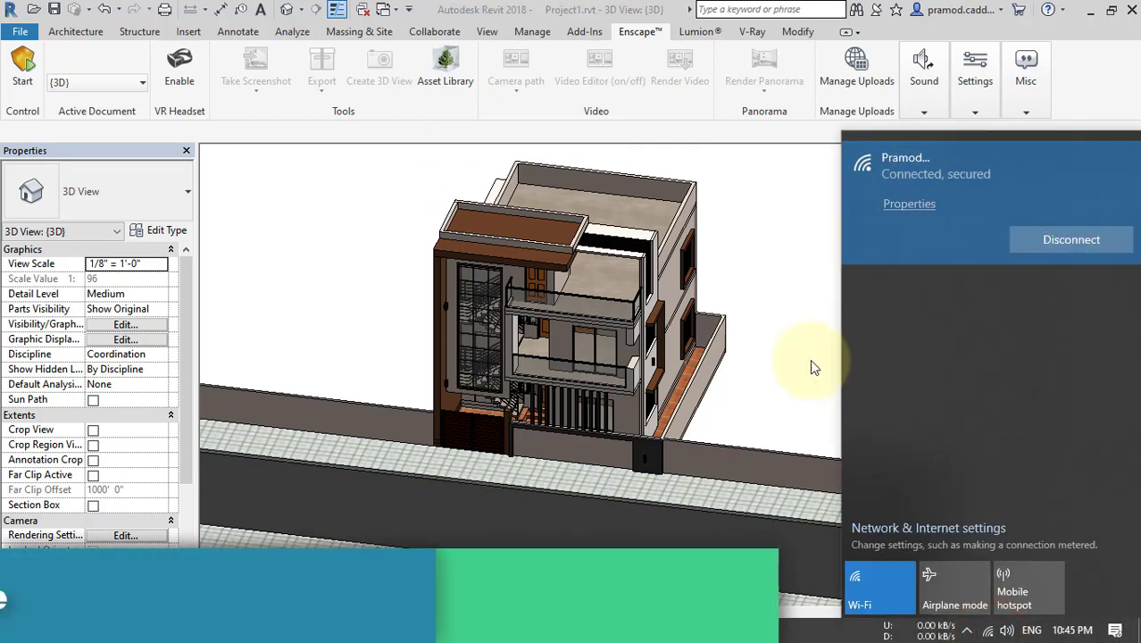
{"action": "left_click", "coordinate": [794, 327]}
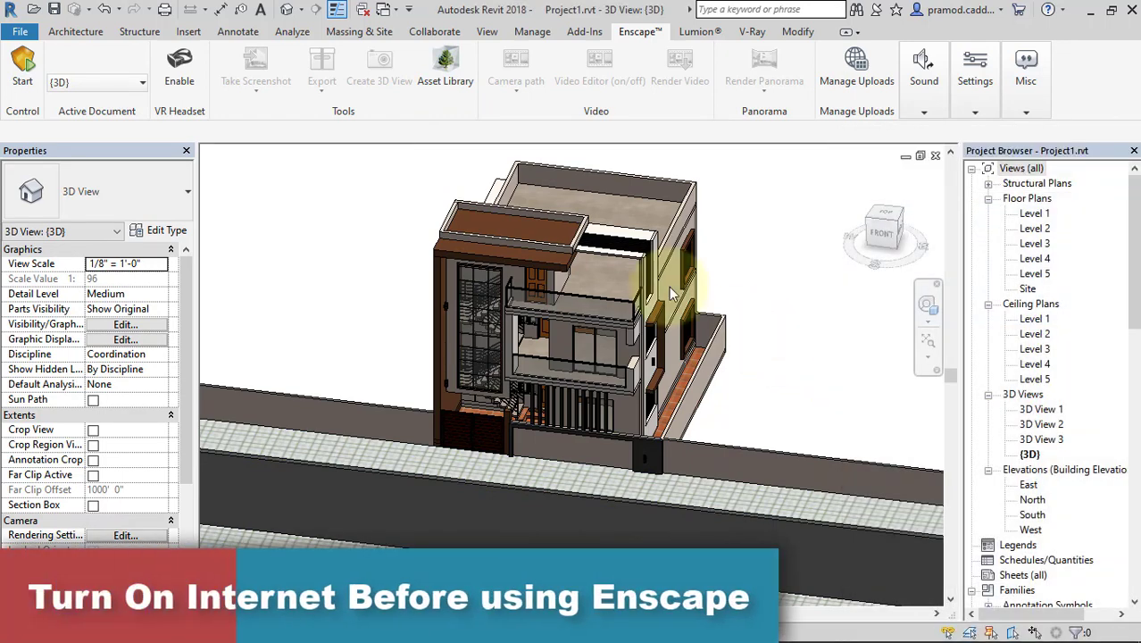
Open the Enscape Asset Library with its 2137 assets and switch to the Level 1 floor plan
{"action": "left_click", "coordinate": [448, 85]}
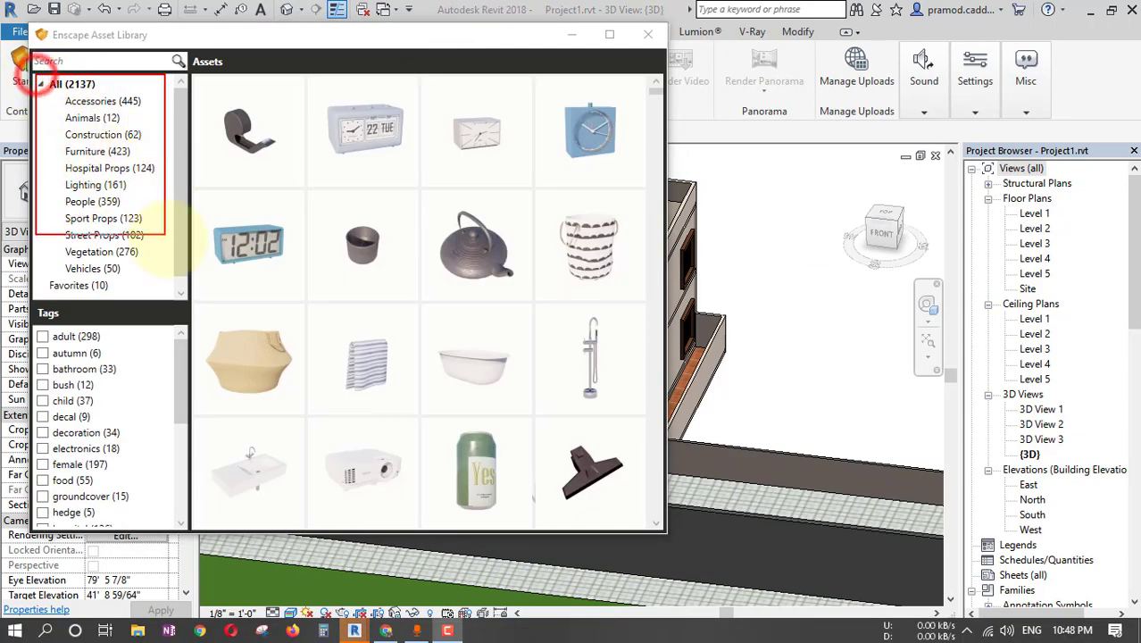
{"action": "left_click_drag", "start_coordinate": [35, 75], "coordinate": [178, 300]}
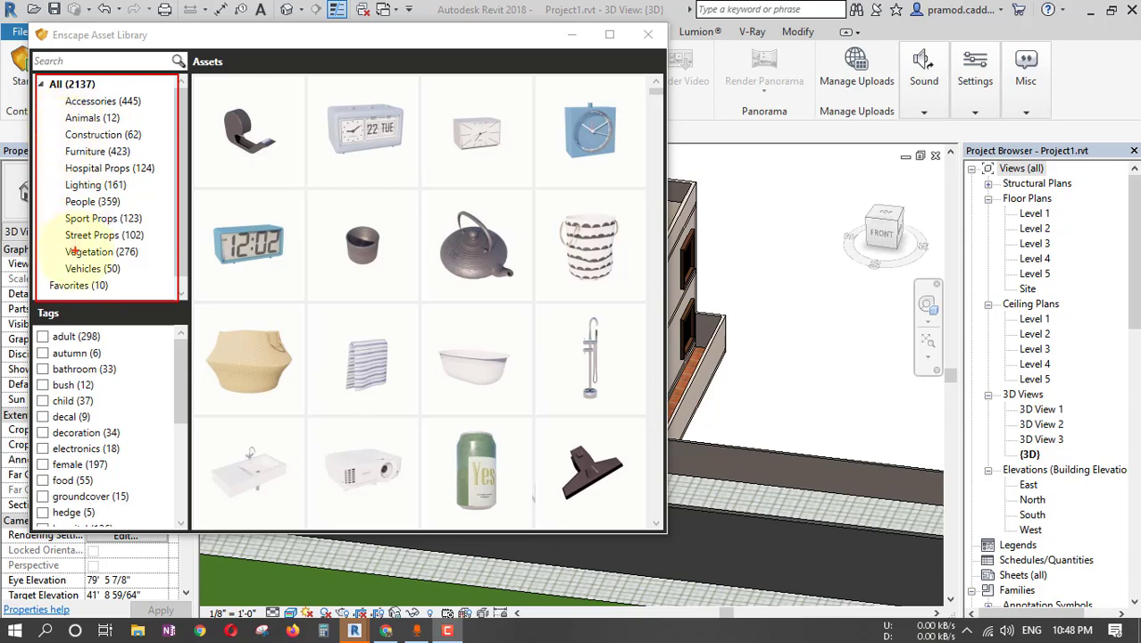
{"action": "key", "text": "Escape"}
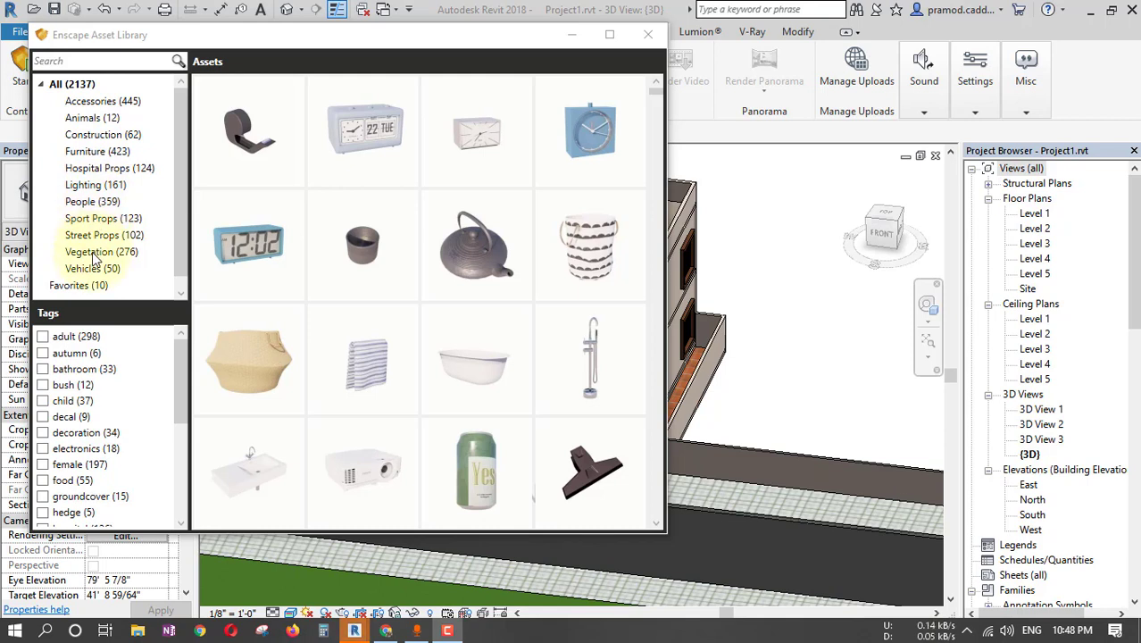
{"action": "double_click", "coordinate": [1034, 213]}
Move the library window aside and filter it to the 276 Vegetation assets
{"action": "mouse_move", "coordinate": [476, 42]}
{"action": "left_mouse_down"}
{"action": "mouse_move", "coordinate": [399, 87]}
{"action": "mouse_move", "coordinate": [57, 197]}
{"action": "mouse_move", "coordinate": [408, 85]}
{"action": "left_mouse_up"}
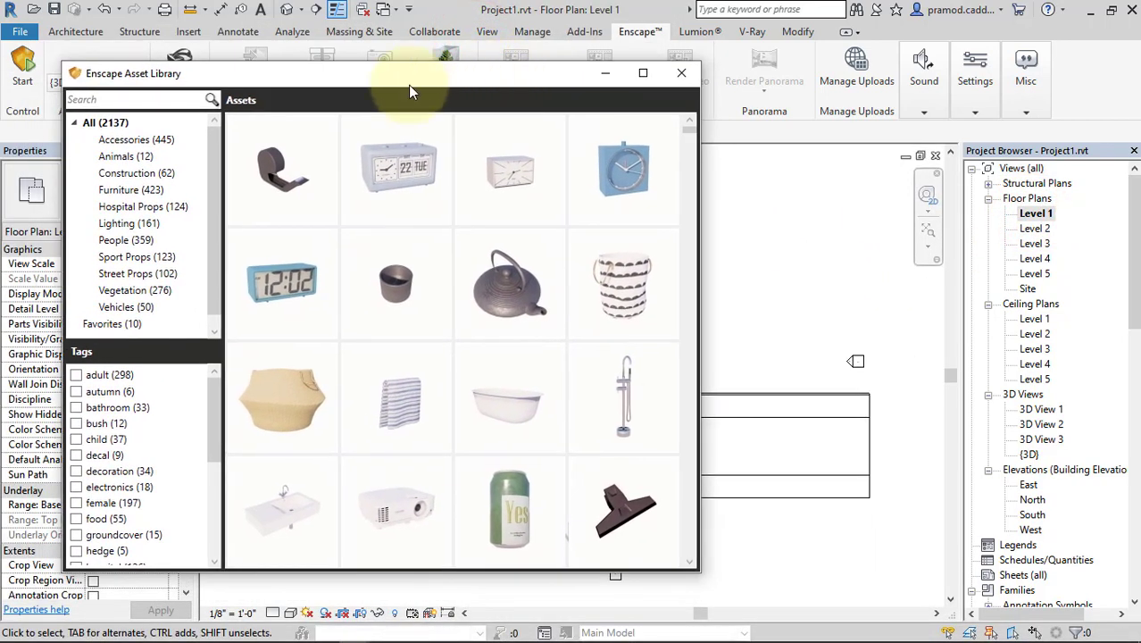
{"action": "left_click", "coordinate": [120, 291]}
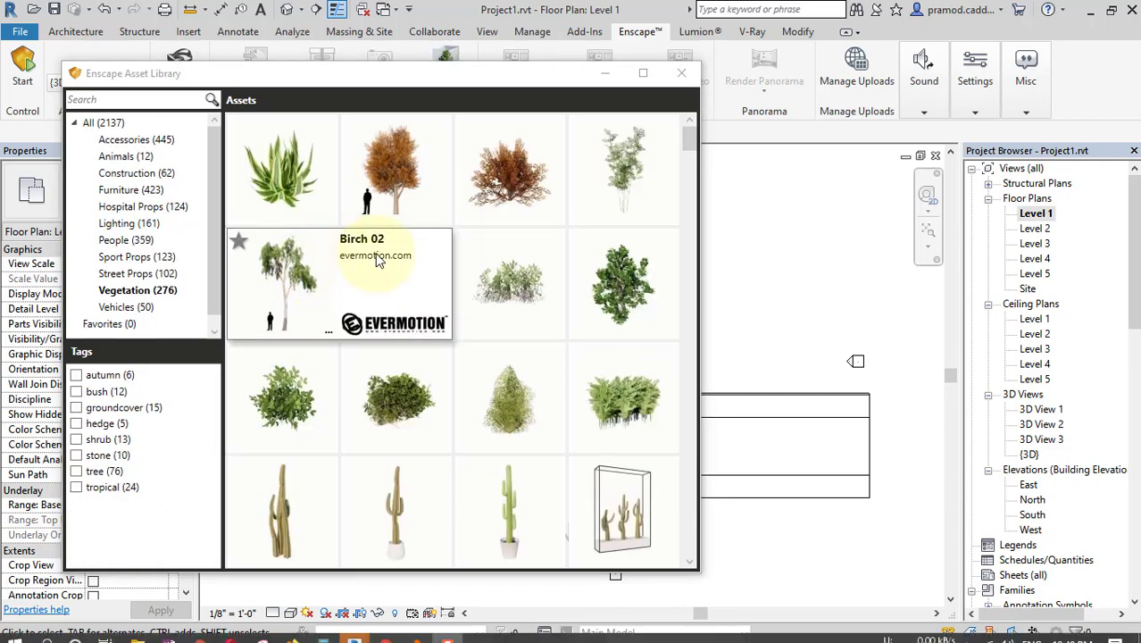
{"action": "scroll", "coordinate": [492, 295], "scroll_direction": "down", "scroll_amount": 1}
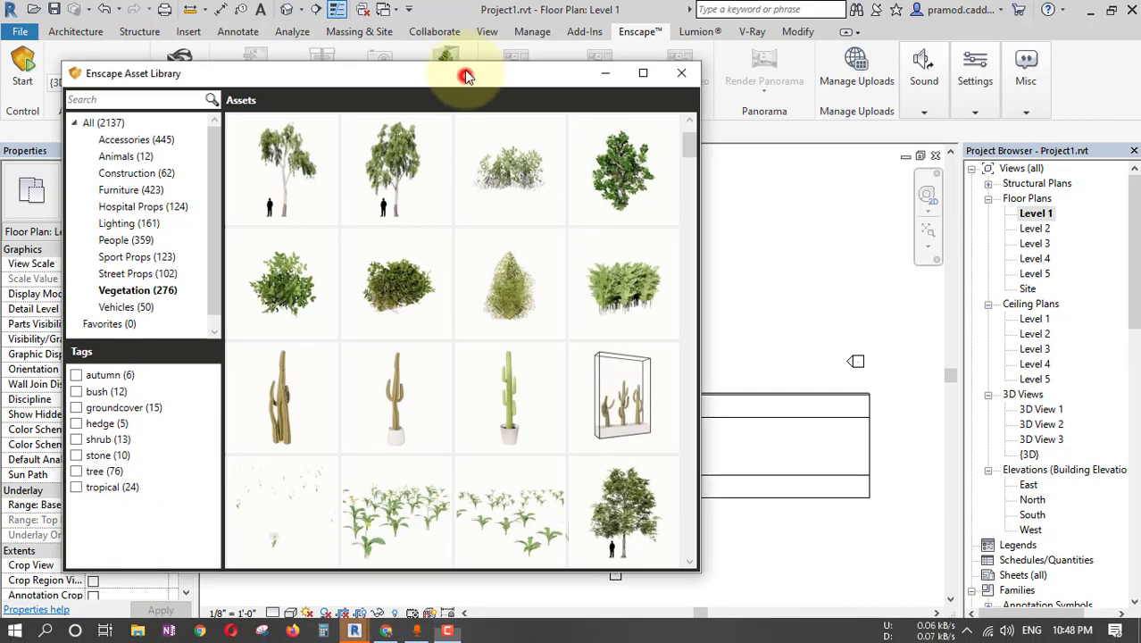
{"action": "left_click_drag", "start_coordinate": [466, 75], "coordinate": [466, 64]}
{"action": "scroll", "coordinate": [454, 335], "scroll_direction": "down", "scroll_amount": 1}
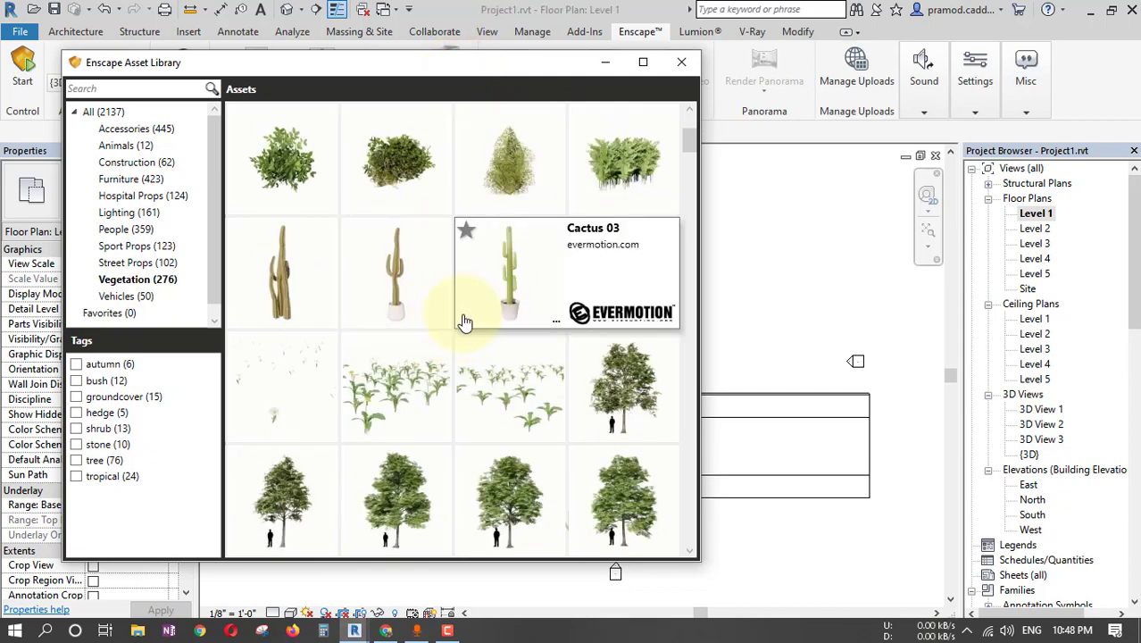
{"action": "scroll", "coordinate": [466, 321], "scroll_direction": "down", "scroll_amount": 1}
{"action": "scroll", "coordinate": [465, 321], "scroll_direction": "down", "scroll_amount": 1}
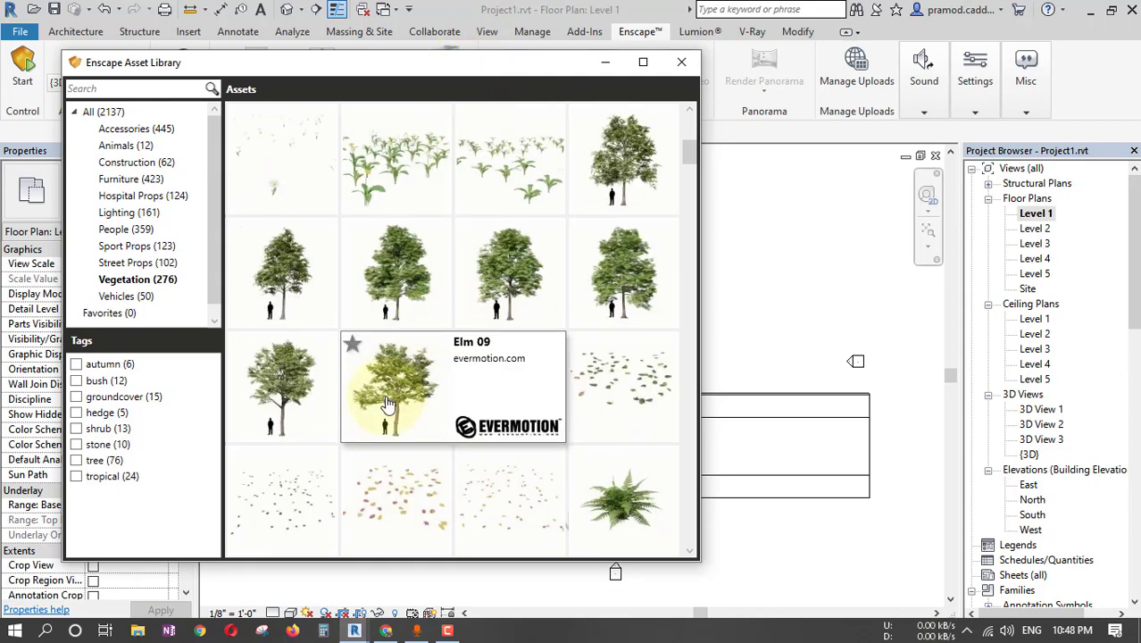
Place an Elm 08 tree above the house
{"action": "left_click", "coordinate": [283, 403]}
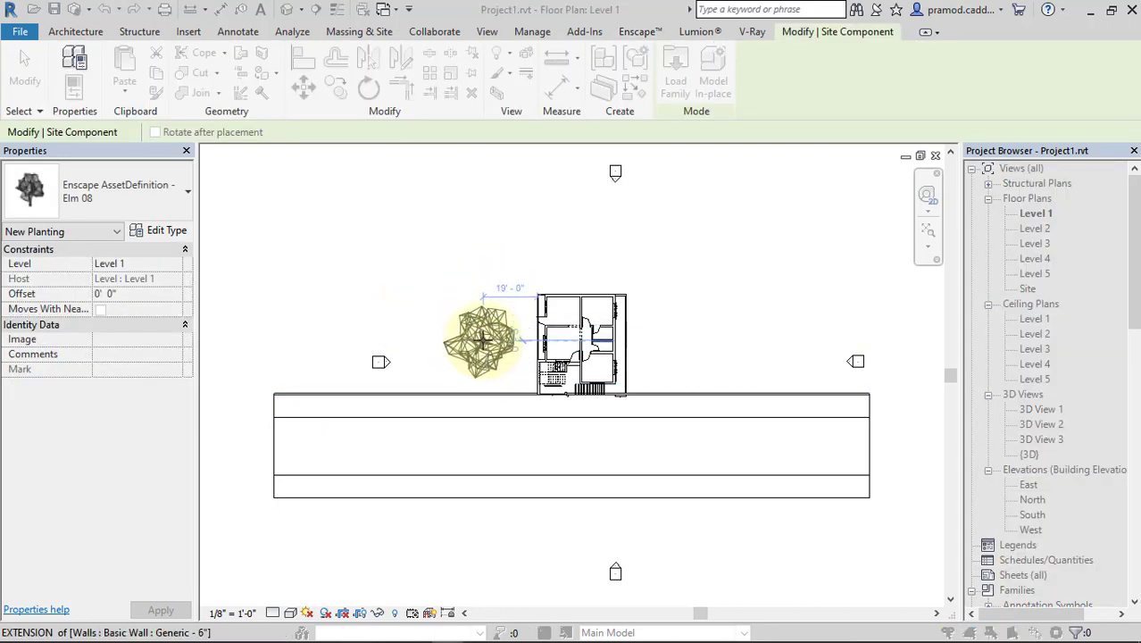
{"action": "scroll", "coordinate": [494, 354], "scroll_direction": "up", "scroll_amount": 2}
{"action": "scroll", "coordinate": [494, 354], "scroll_direction": "up", "scroll_amount": 1}
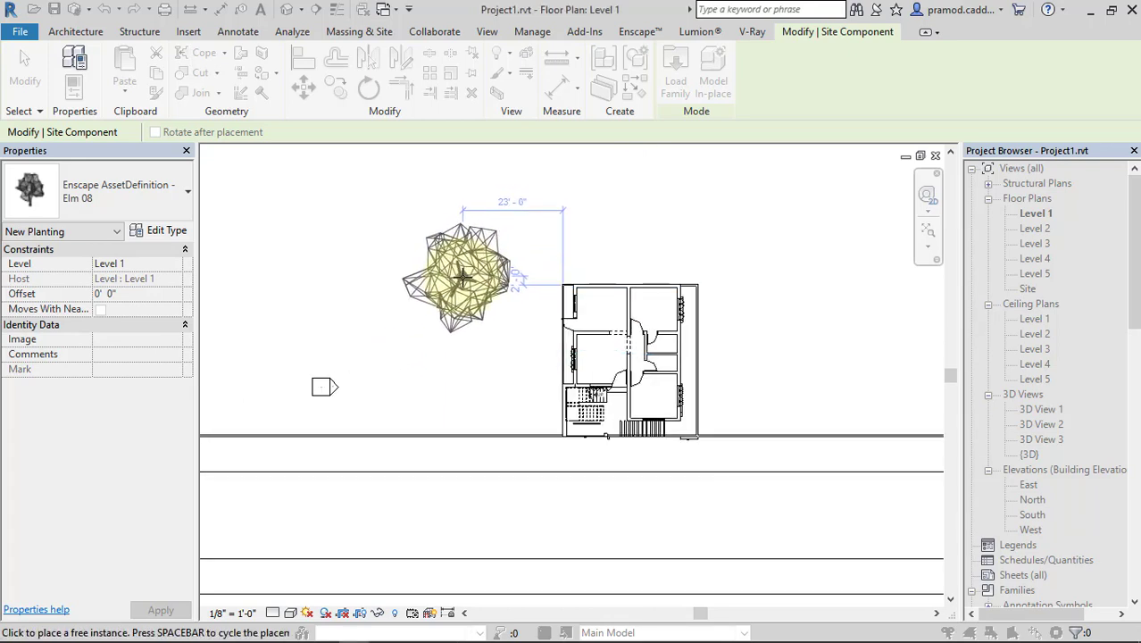
{"action": "left_click", "coordinate": [462, 260]}
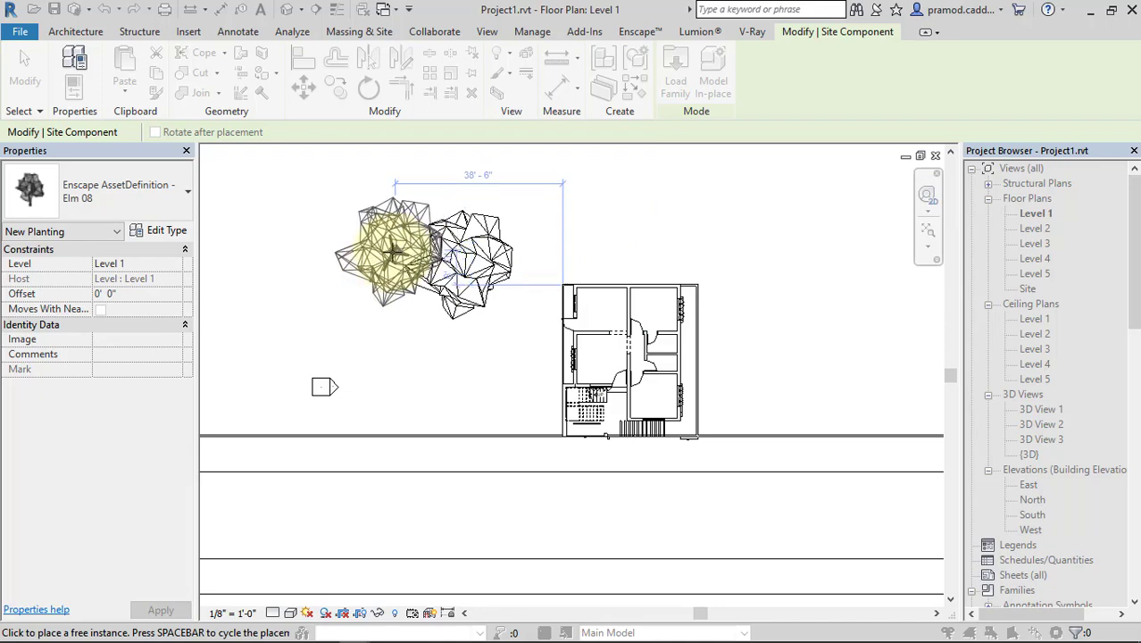
{"action": "key", "text": "Escape"}
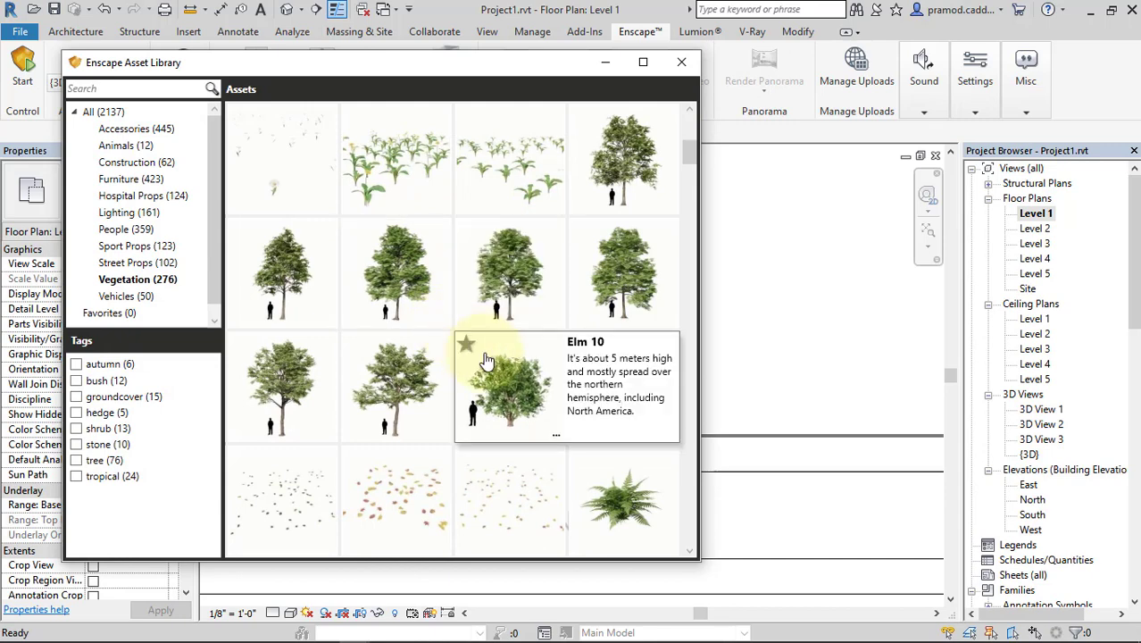
Place an Elm 04 tree beside the first tree
{"action": "mouse_move", "coordinate": [282, 272]}
{"action": "left_click", "coordinate": [308, 297]}
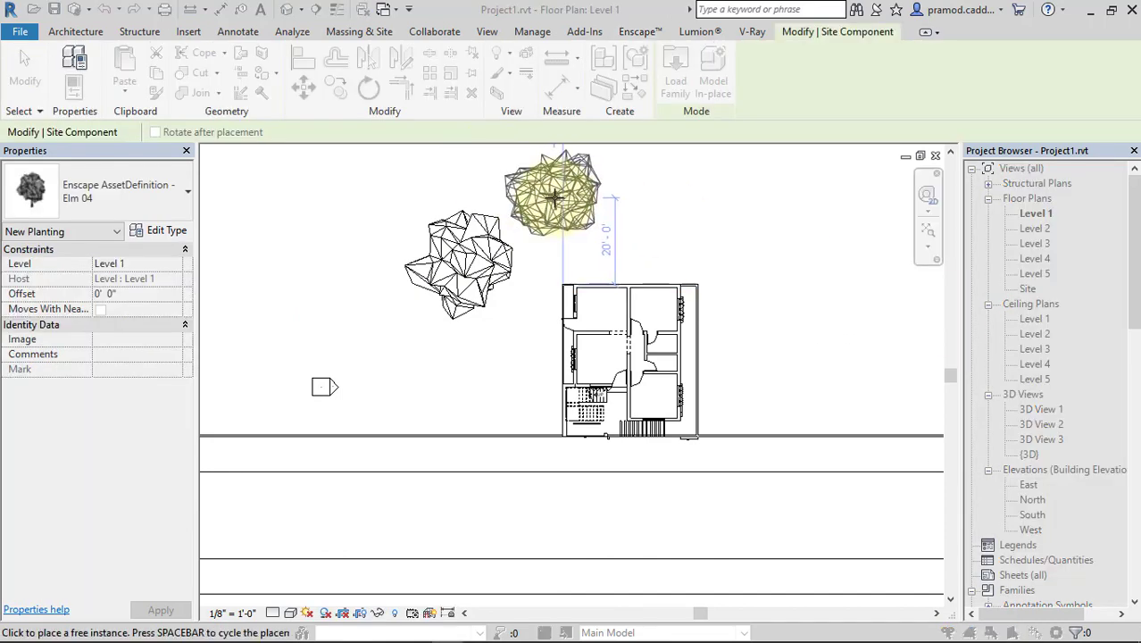
{"action": "left_click", "coordinate": [554, 200]}
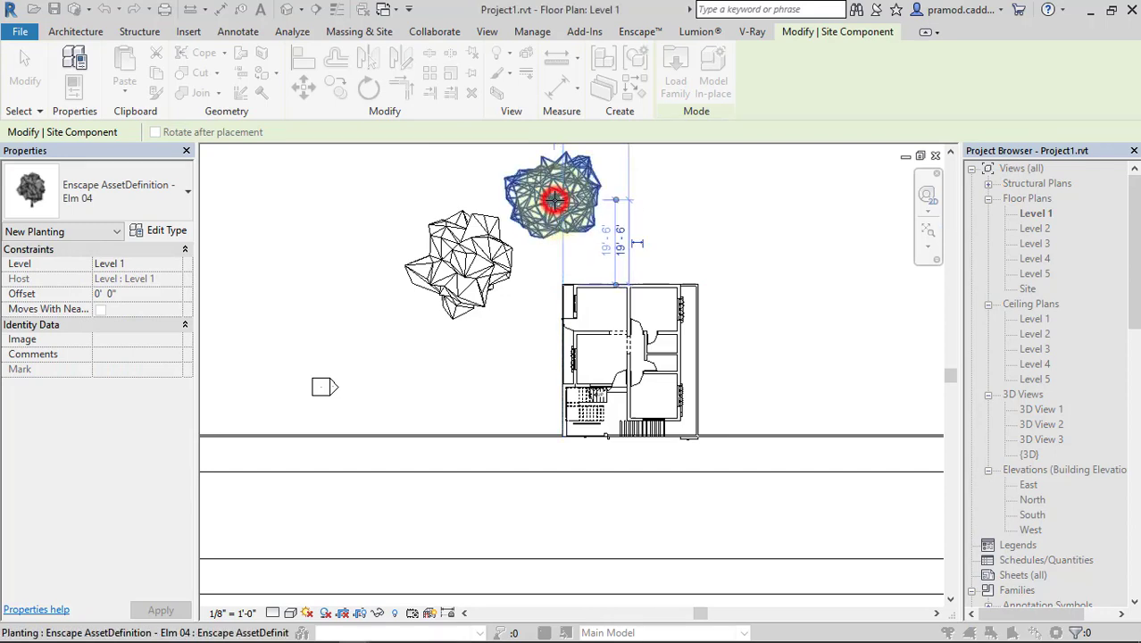
{"action": "key", "text": "Escape"}
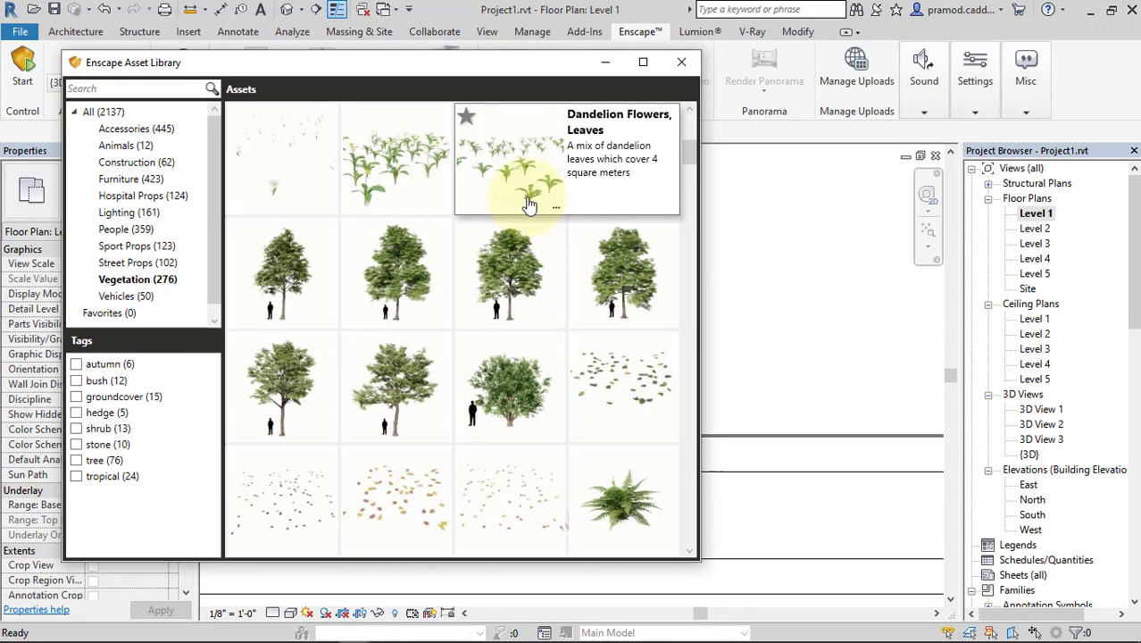
{"action": "scroll", "coordinate": [428, 337], "scroll_direction": "down", "scroll_amount": 2}
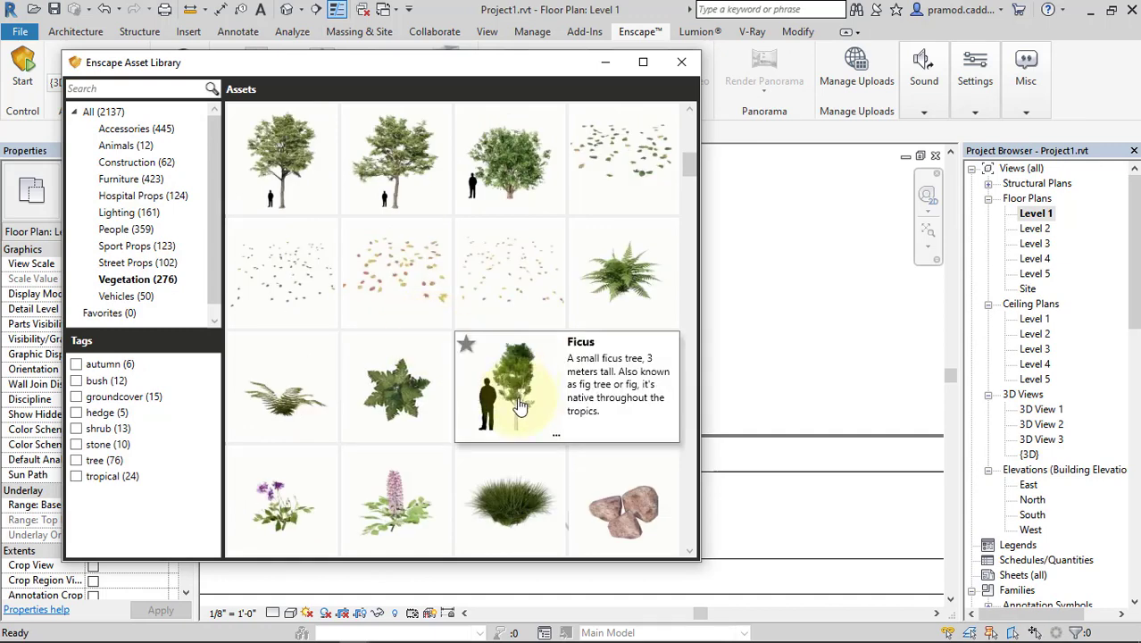
Place a Ficus tree next to the entrance steps on the Level 1 plan
{"action": "left_click", "coordinate": [519, 406]}
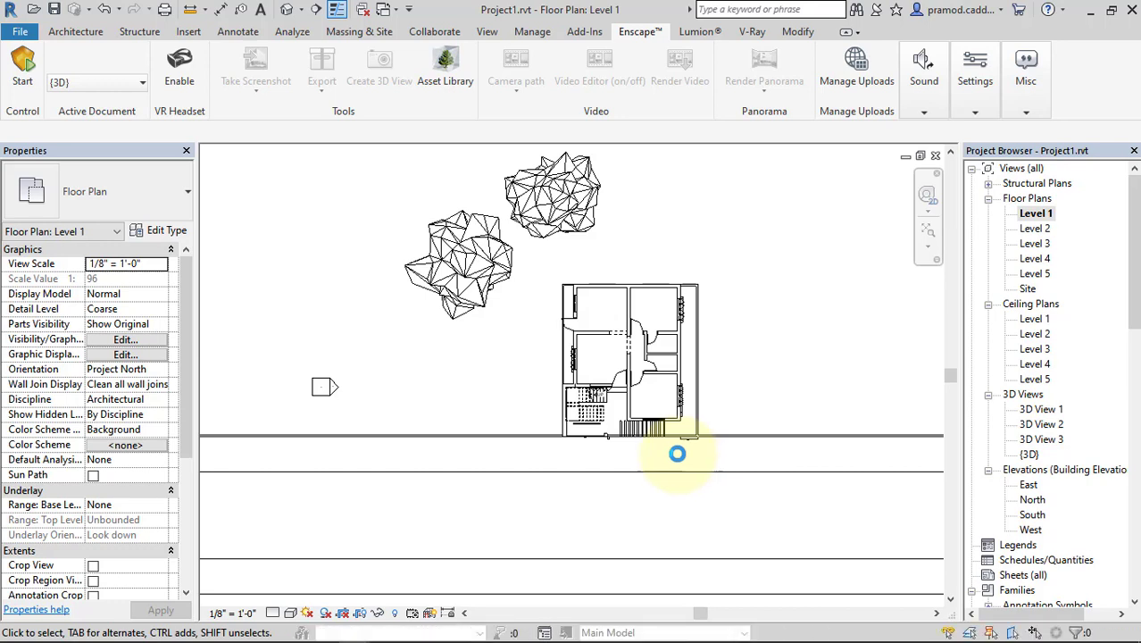
{"action": "scroll", "coordinate": [674, 455], "scroll_direction": "up", "scroll_amount": 5}
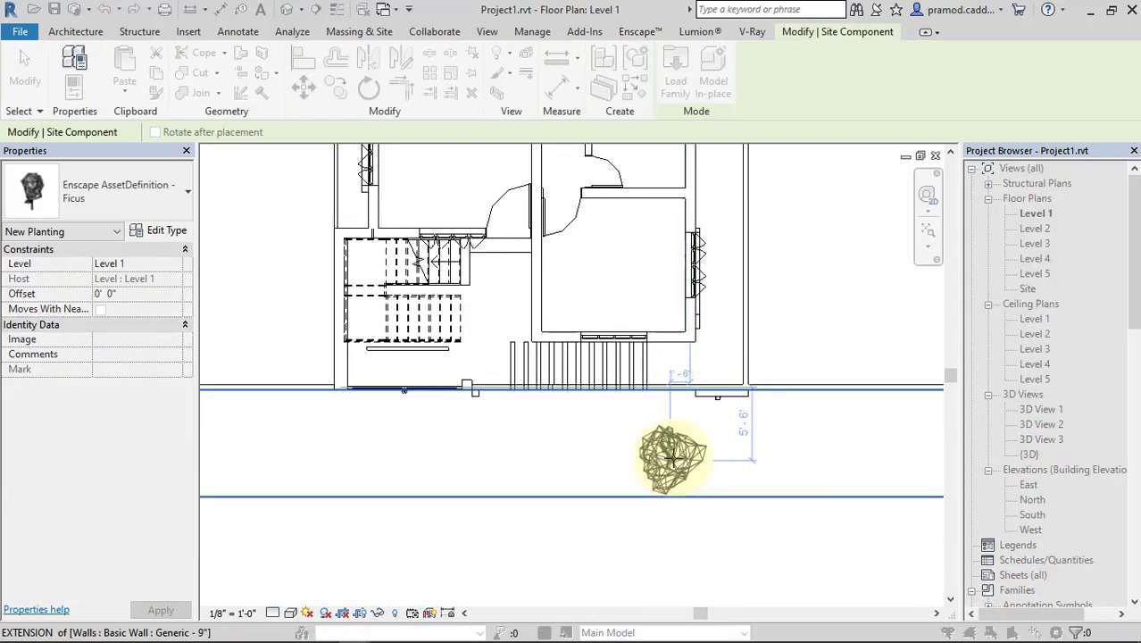
{"action": "scroll", "coordinate": [672, 457], "scroll_direction": "up", "scroll_amount": 2}
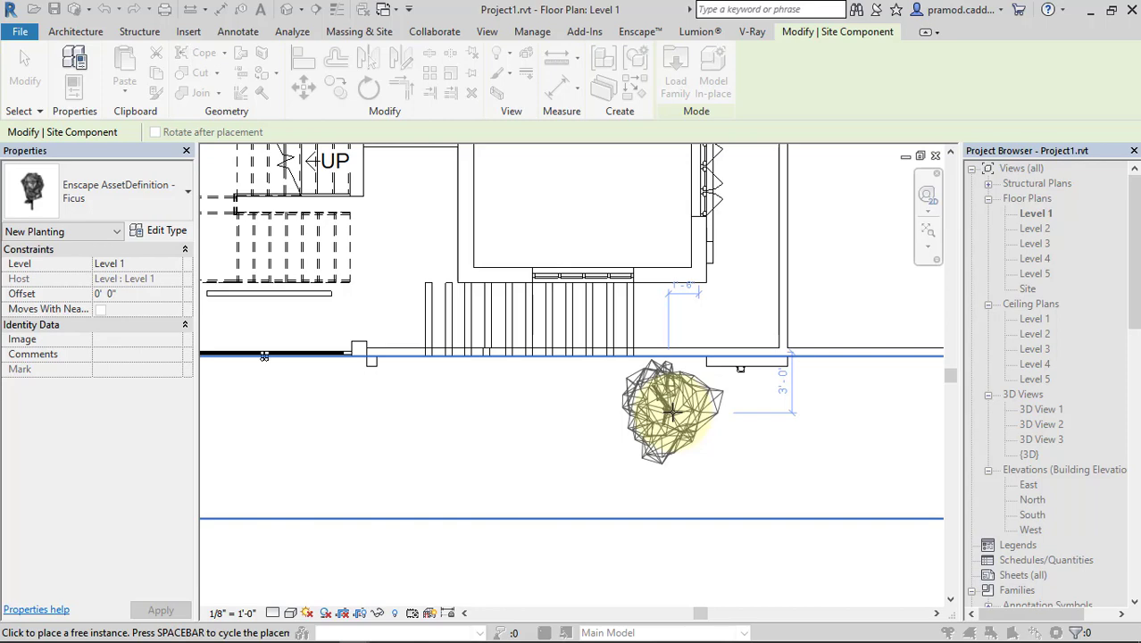
{"action": "scroll", "coordinate": [672, 411], "scroll_direction": "down", "scroll_amount": 3}
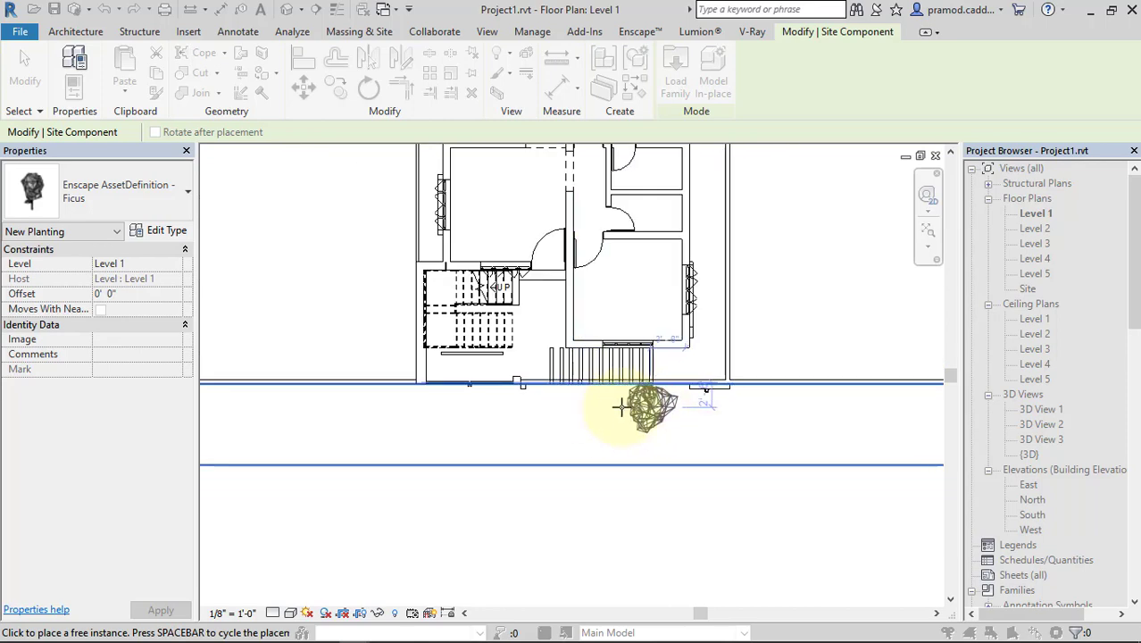
{"action": "scroll", "coordinate": [625, 400], "scroll_direction": "down", "scroll_amount": 3}
{"action": "scroll", "coordinate": [705, 406], "scroll_direction": "up", "scroll_amount": 3}
{"action": "scroll", "coordinate": [705, 409], "scroll_direction": "up", "scroll_amount": 2}
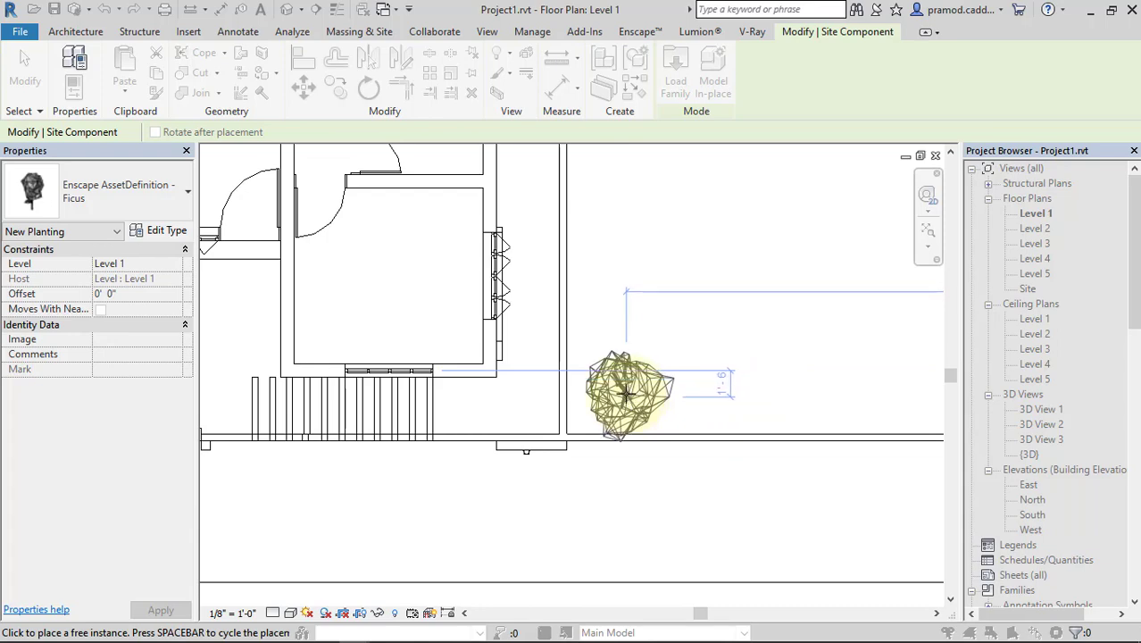
{"action": "left_click", "coordinate": [623, 388]}
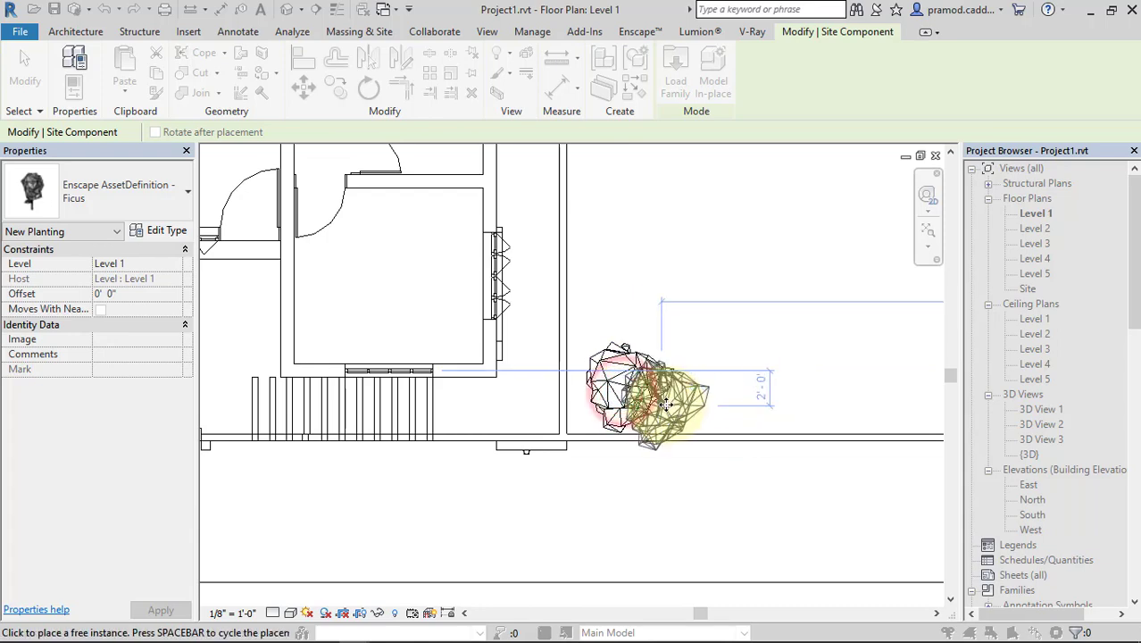
{"action": "key", "text": "Escape"}
{"action": "scroll", "coordinate": [490, 352], "scroll_direction": "down", "scroll_amount": 1}
Show the Level 3 floor plan with the Asset Library window moved off the plan
{"action": "scroll", "coordinate": [493, 362], "scroll_direction": "down", "scroll_amount": 1}
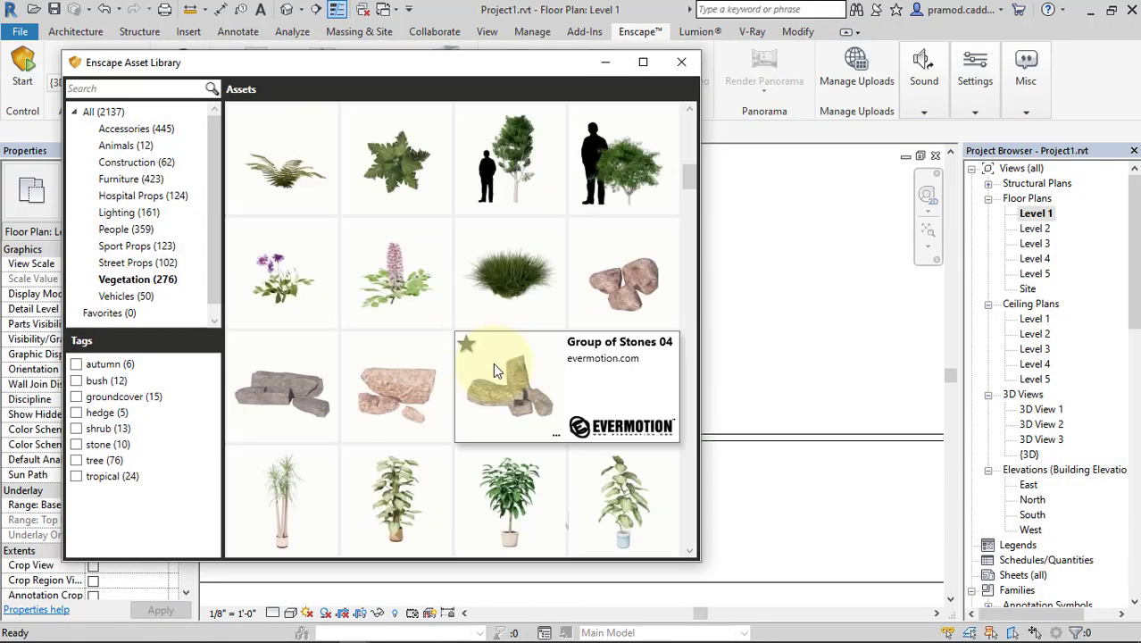
{"action": "scroll", "coordinate": [493, 362], "scroll_direction": "down", "scroll_amount": 1}
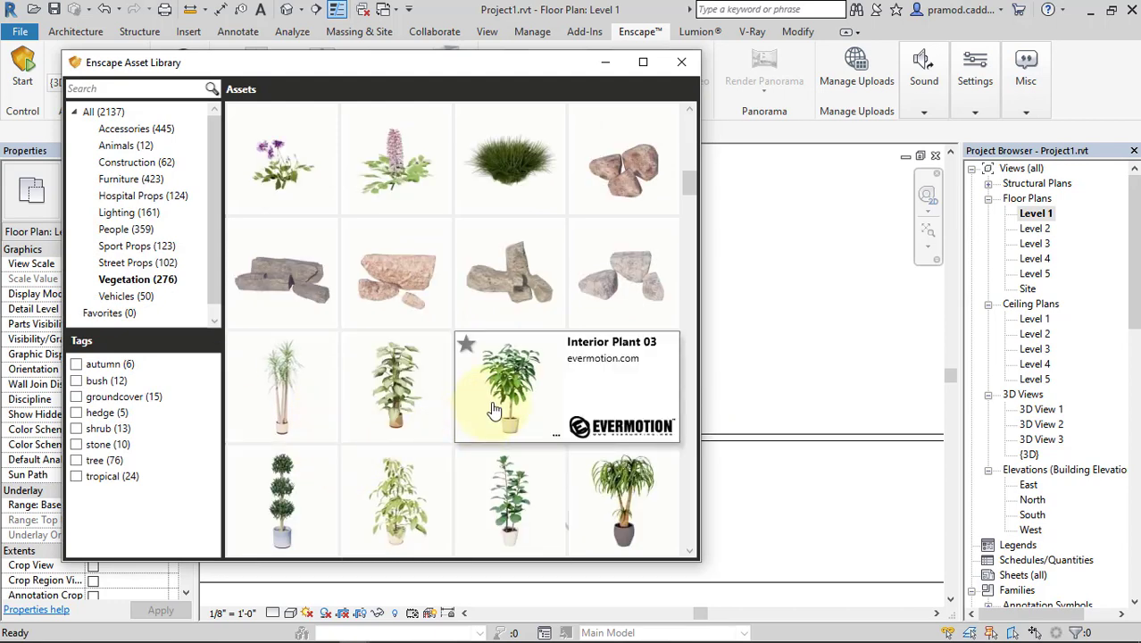
{"action": "double_click", "coordinate": [1033, 244]}
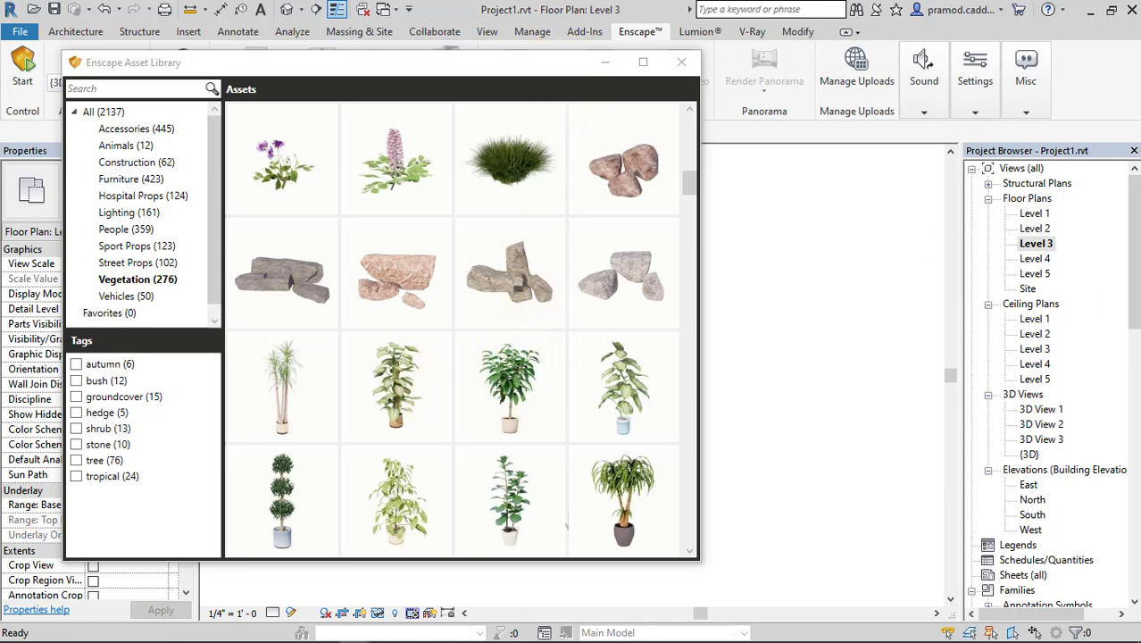
{"action": "mouse_move", "coordinate": [502, 71]}
{"action": "left_mouse_down"}
{"action": "mouse_move", "coordinate": [407, 170]}
{"action": "mouse_move", "coordinate": [231, 115]}
{"action": "left_mouse_up"}
{"action": "scroll", "coordinate": [654, 313], "scroll_direction": "down", "scroll_amount": 3}
{"action": "middle_click_drag", "start_coordinate": [586, 318], "coordinate": [705, 403]}
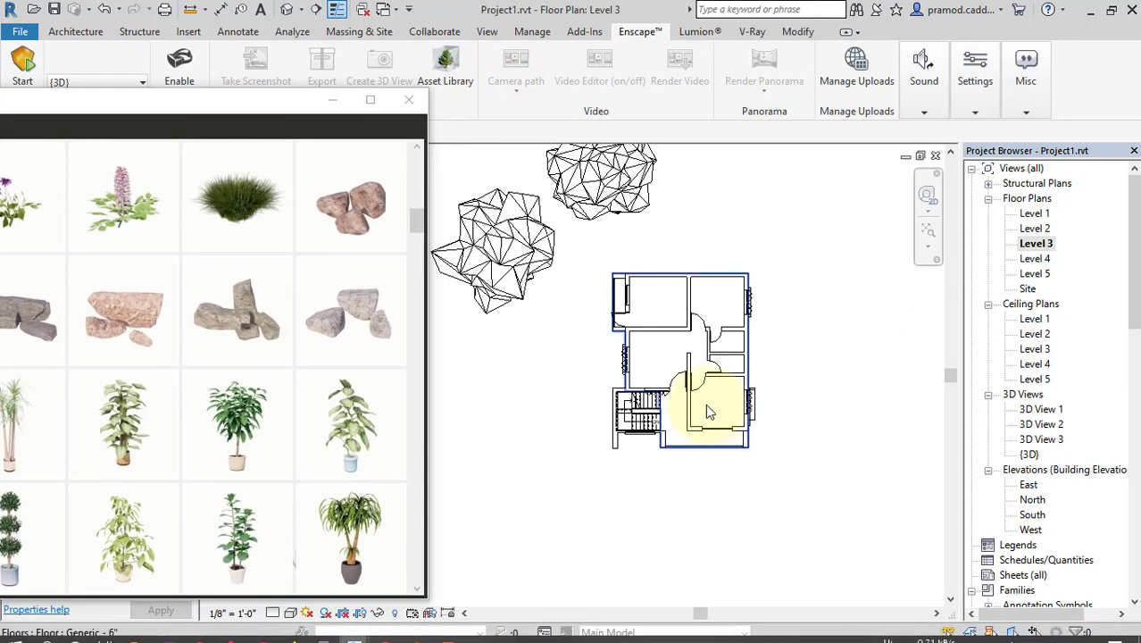
{"action": "left_click_drag", "start_coordinate": [248, 113], "coordinate": [376, 89]}
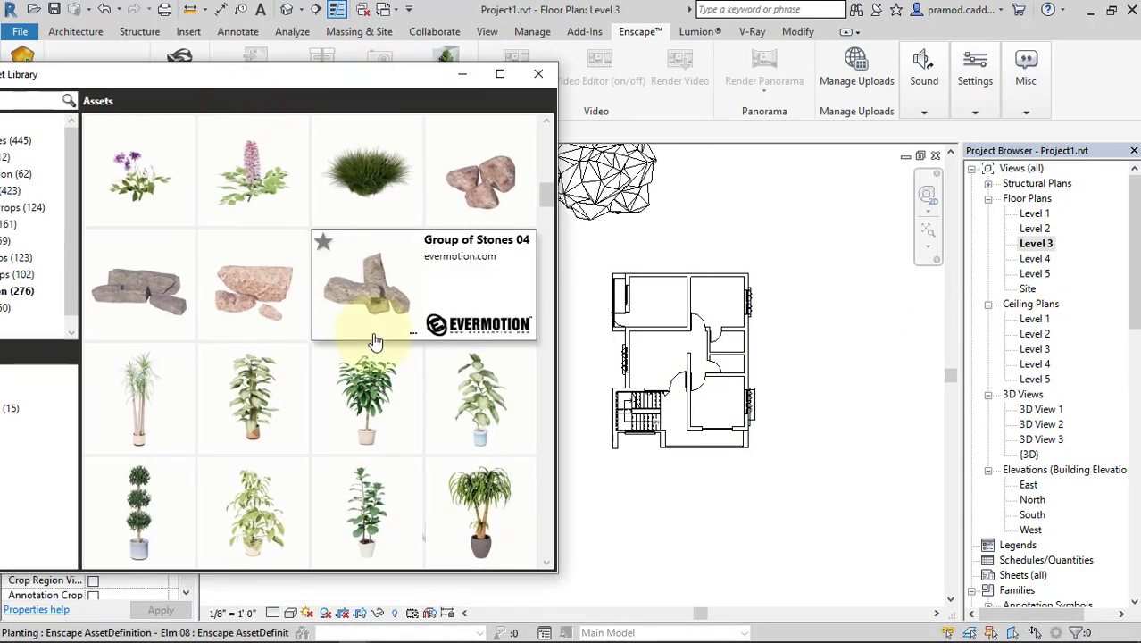
Place Interior Plant 03, rotated twice, in the right corner of the front balcony
{"action": "left_click", "coordinate": [377, 402]}
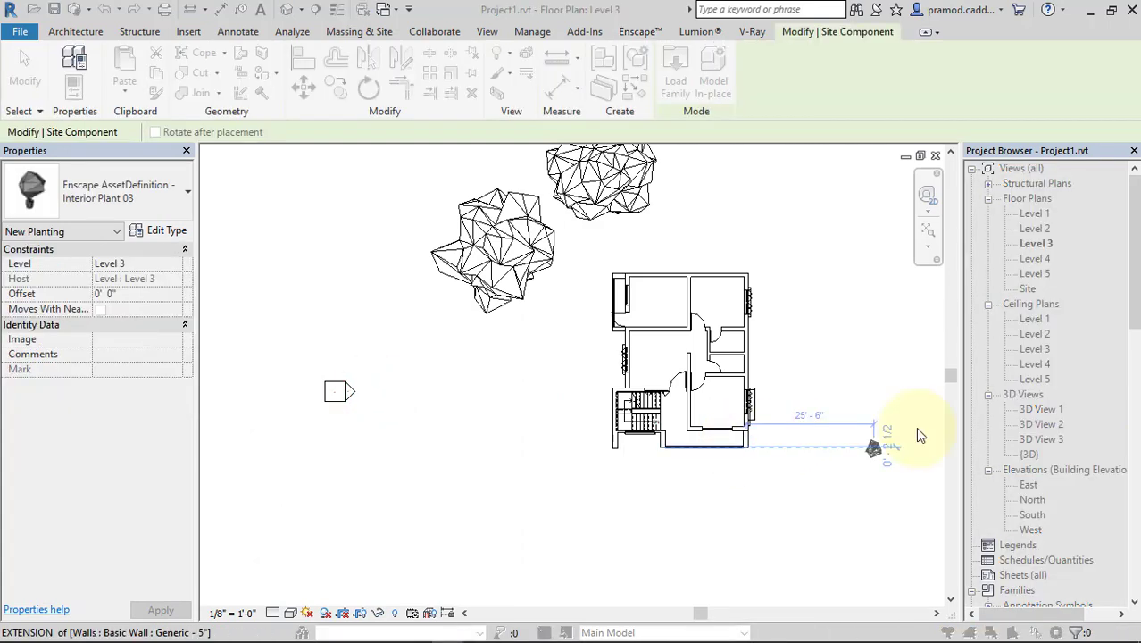
{"action": "scroll", "coordinate": [726, 459], "scroll_direction": "up", "scroll_amount": 3}
{"action": "scroll", "coordinate": [741, 393], "scroll_direction": "up", "scroll_amount": 2}
{"action": "scroll", "coordinate": [739, 382], "scroll_direction": "up", "scroll_amount": 1}
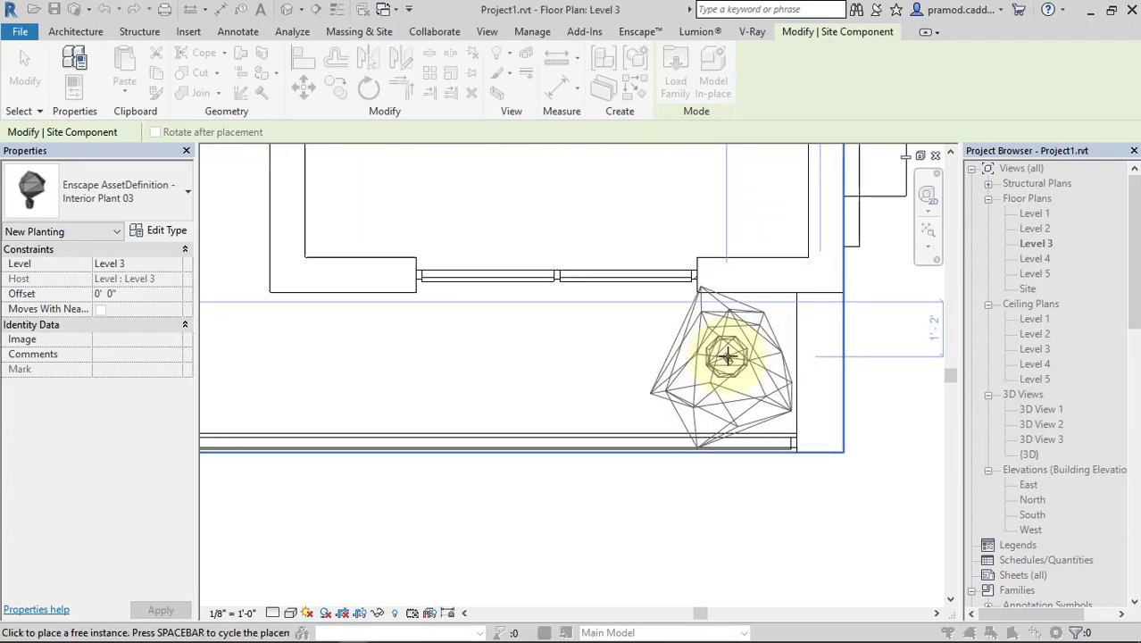
{"action": "key", "text": "space"}
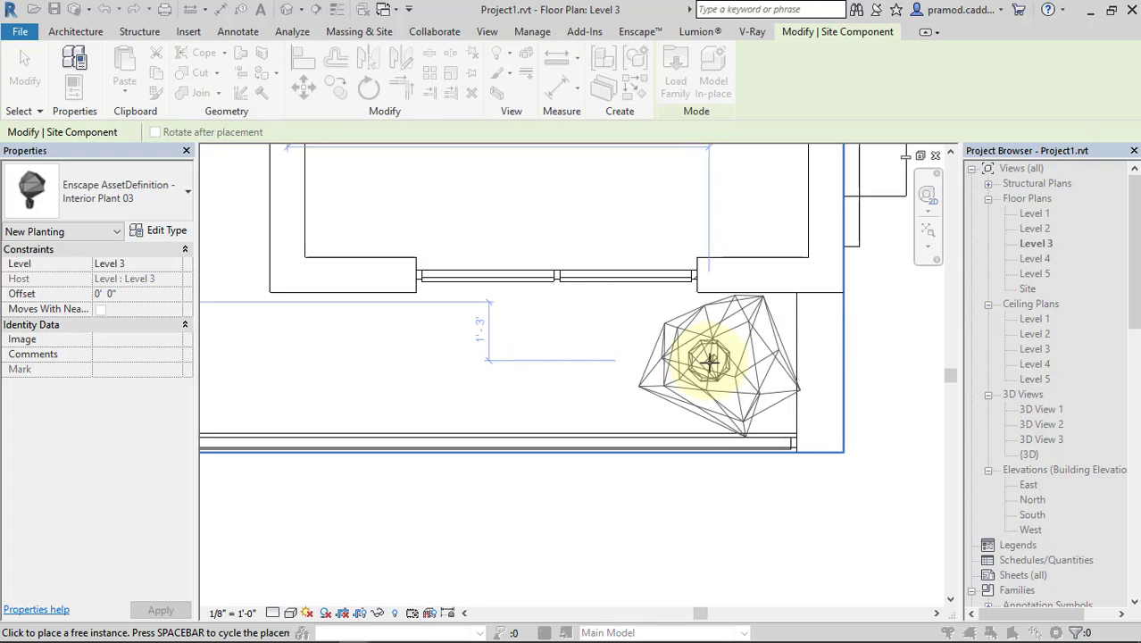
{"action": "key", "text": "space"}
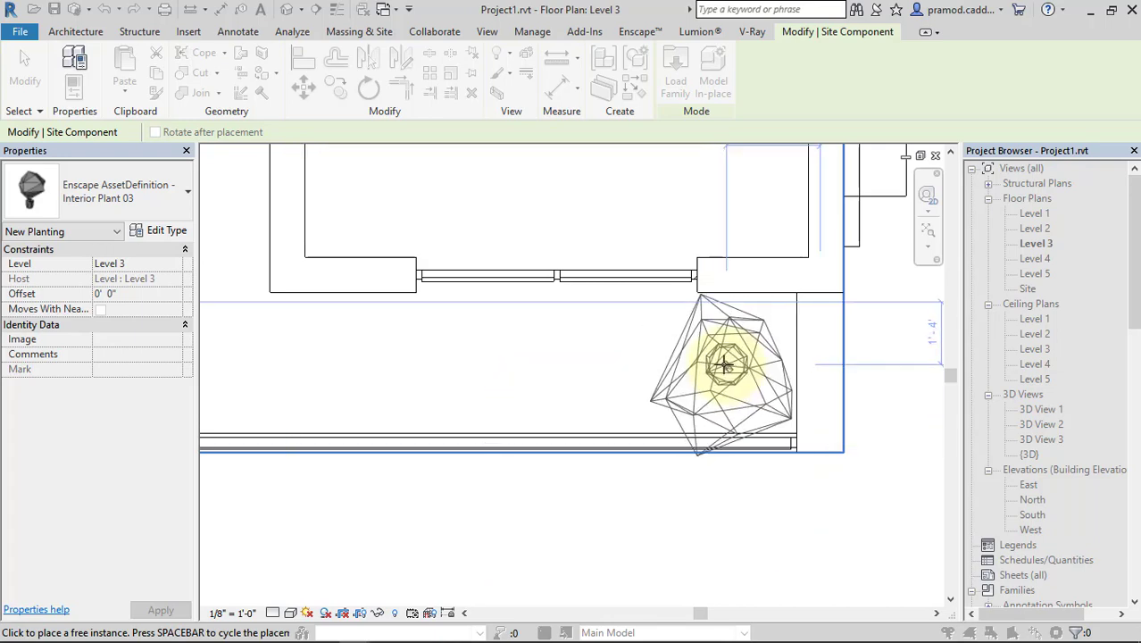
{"action": "left_click", "coordinate": [724, 364]}
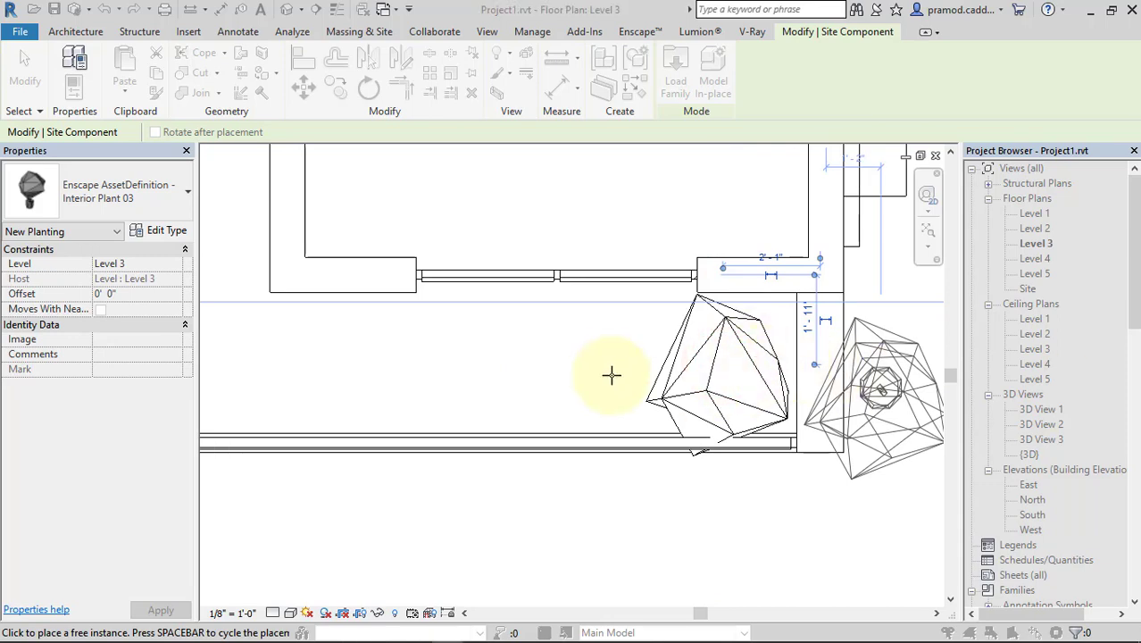
{"action": "scroll", "coordinate": [612, 375], "scroll_direction": "down", "scroll_amount": 3}
{"action": "scroll", "coordinate": [682, 397], "scroll_direction": "down", "scroll_amount": 3}
Try placing Interior Plant 21 near the stairs, then cancel it
{"action": "key", "text": "Escape"}
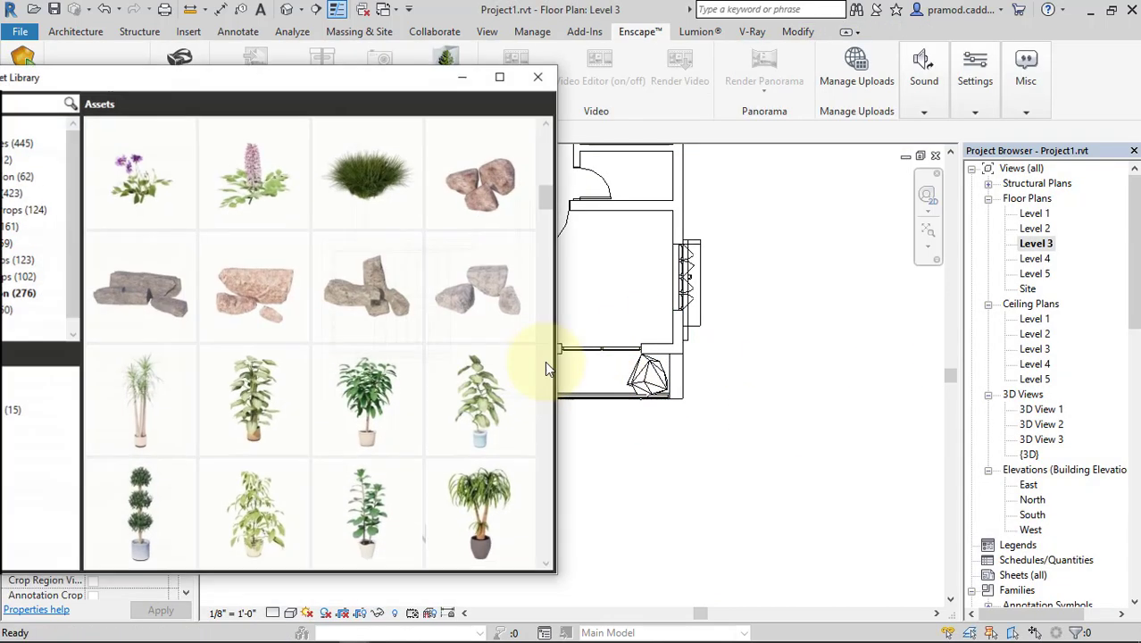
{"action": "scroll", "coordinate": [409, 426], "scroll_direction": "down", "scroll_amount": 1}
{"action": "scroll", "coordinate": [410, 426], "scroll_direction": "down", "scroll_amount": 1}
{"action": "scroll", "coordinate": [435, 427], "scroll_direction": "down", "scroll_amount": 1}
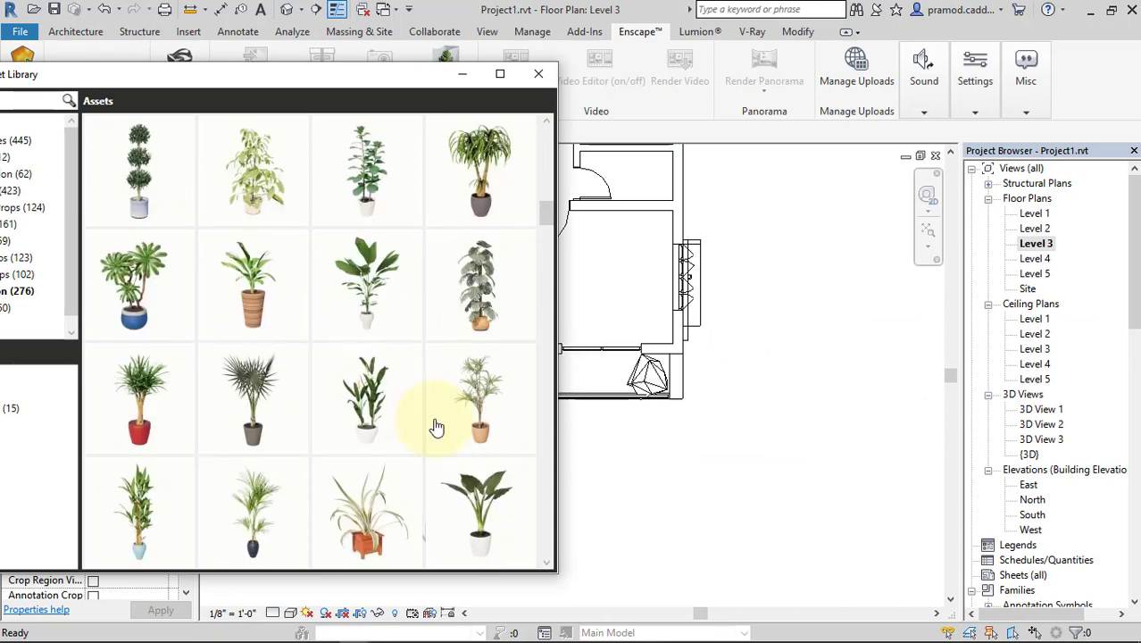
{"action": "scroll", "coordinate": [322, 419], "scroll_direction": "down", "scroll_amount": 1}
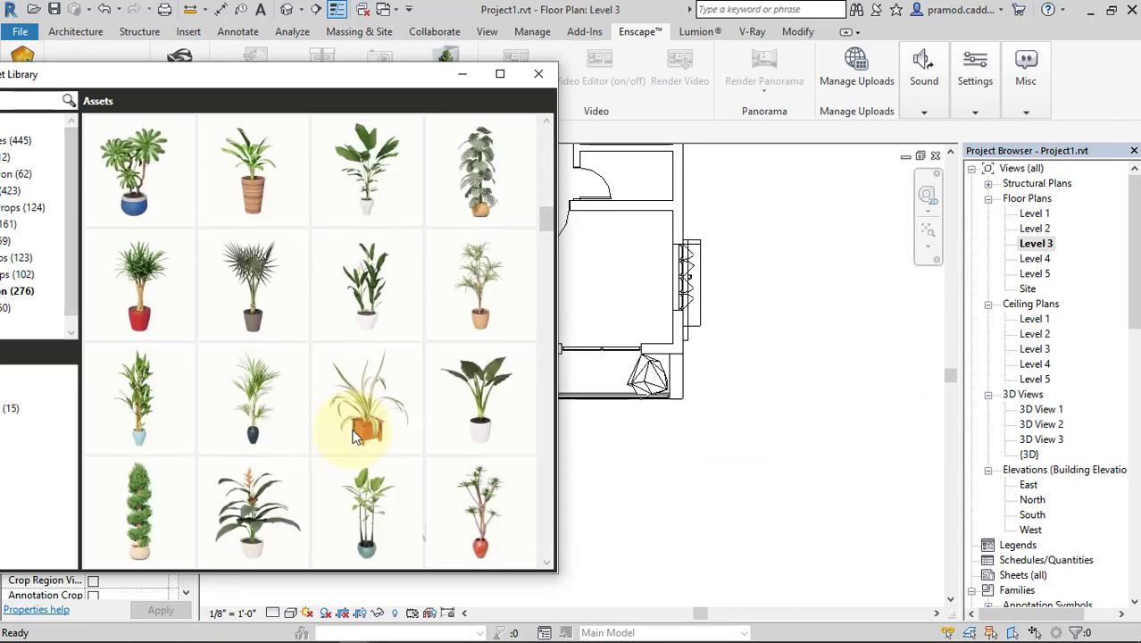
{"action": "left_click", "coordinate": [481, 410]}
{"action": "left_click", "coordinate": [482, 369]}
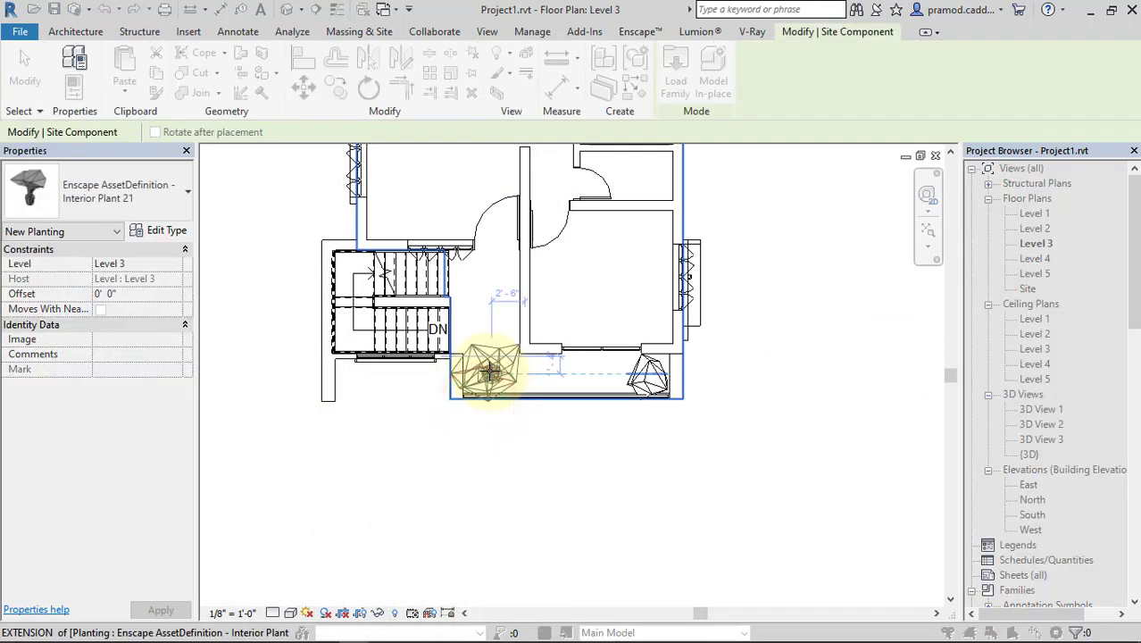
{"action": "scroll", "coordinate": [487, 369], "scroll_direction": "up", "scroll_amount": 1}
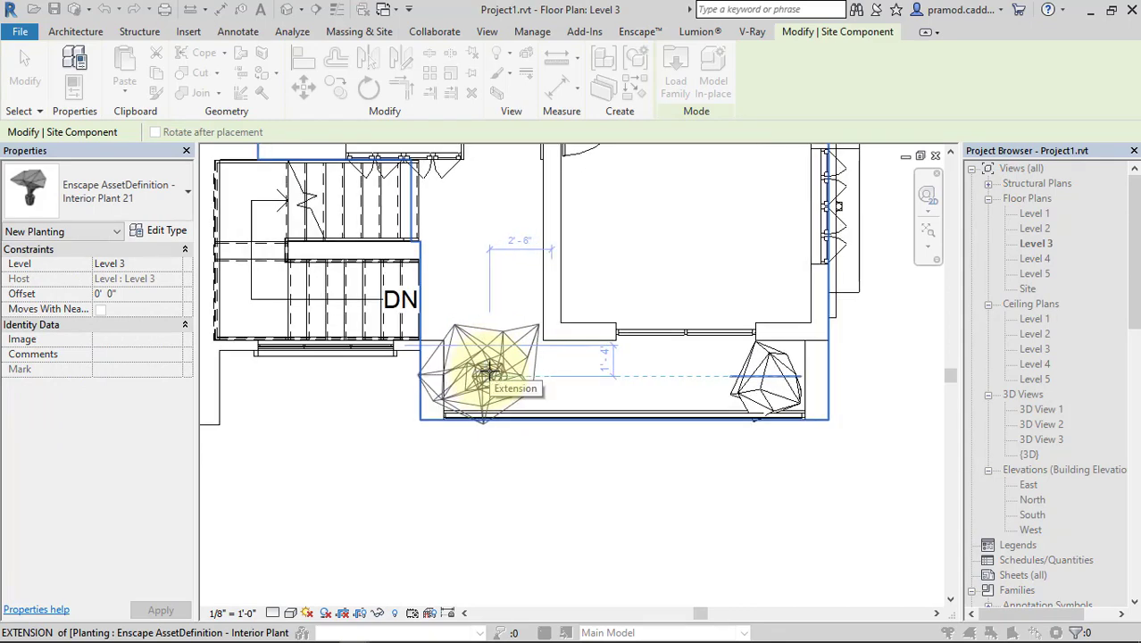
{"action": "key", "text": "Escape"}
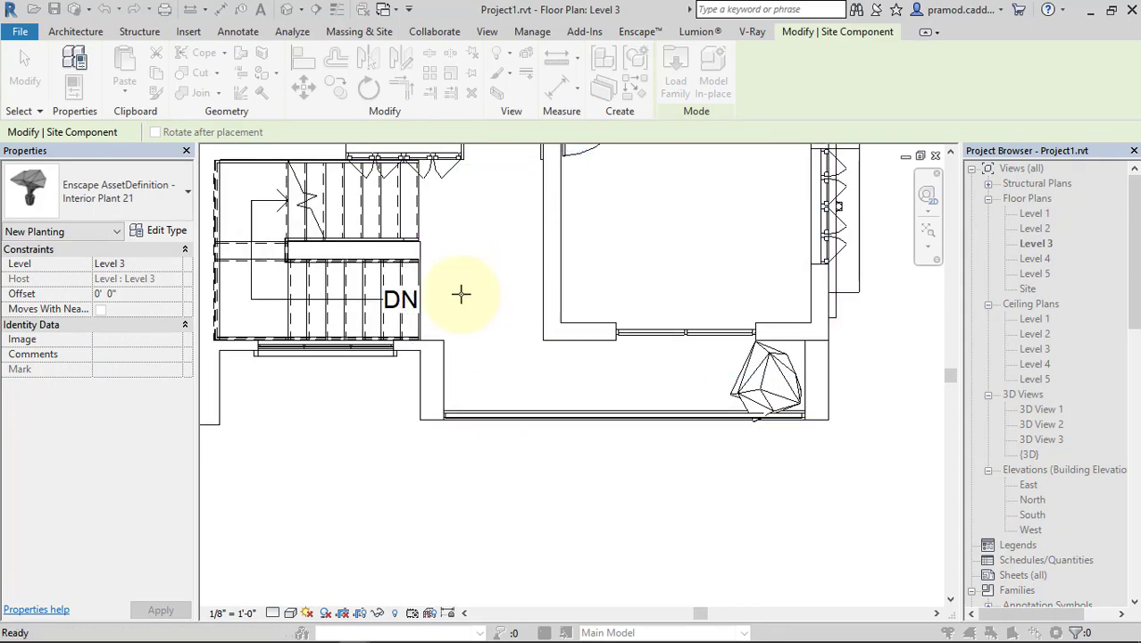
Place Interior Plant 41, turned half a turn, at the balcony's left end
{"action": "scroll", "coordinate": [368, 433], "scroll_direction": "down", "scroll_amount": 1}
{"action": "scroll", "coordinate": [369, 437], "scroll_direction": "down", "scroll_amount": 2}
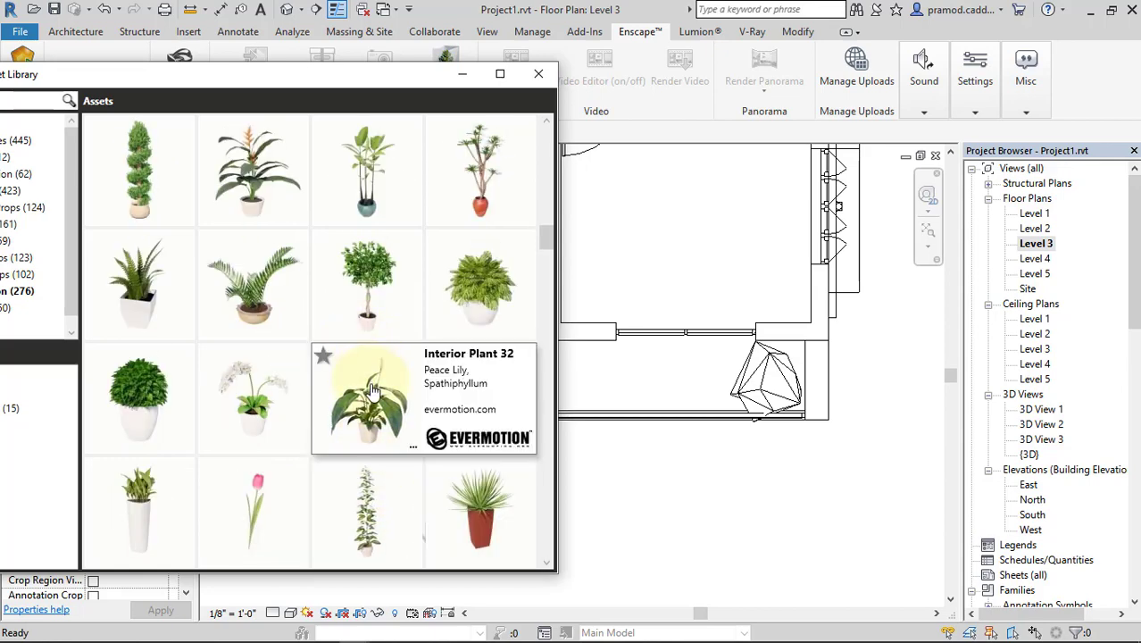
{"action": "scroll", "coordinate": [368, 402], "scroll_direction": "down", "scroll_amount": 1}
{"action": "scroll", "coordinate": [369, 402], "scroll_direction": "down", "scroll_amount": 1}
{"action": "left_click", "coordinate": [147, 397]}
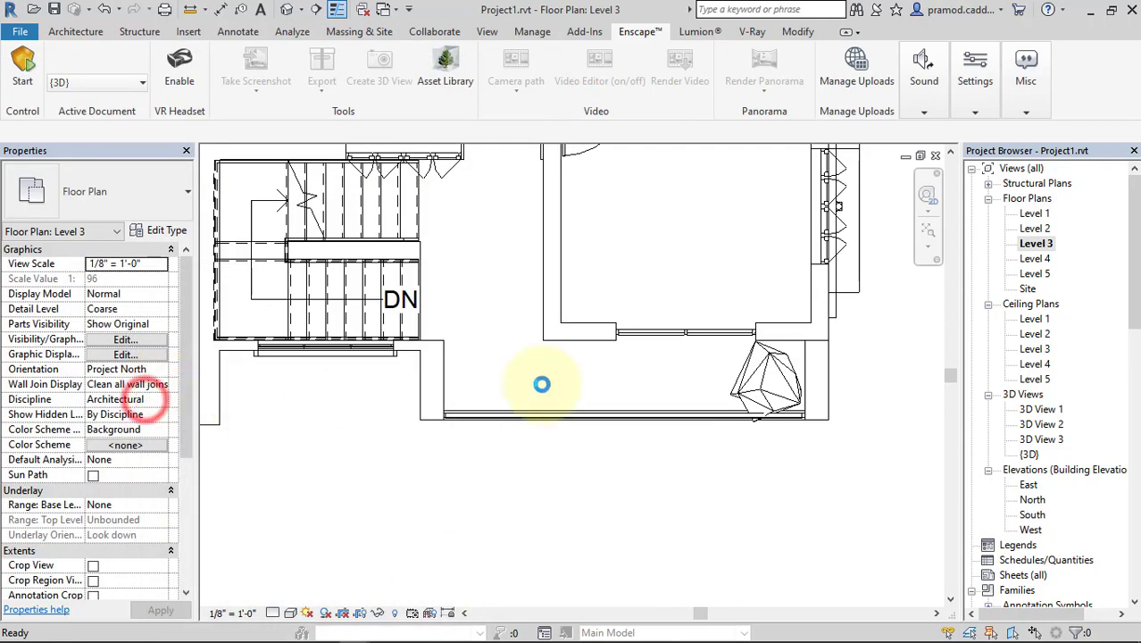
{"action": "scroll", "coordinate": [479, 375], "scroll_direction": "up", "scroll_amount": 1}
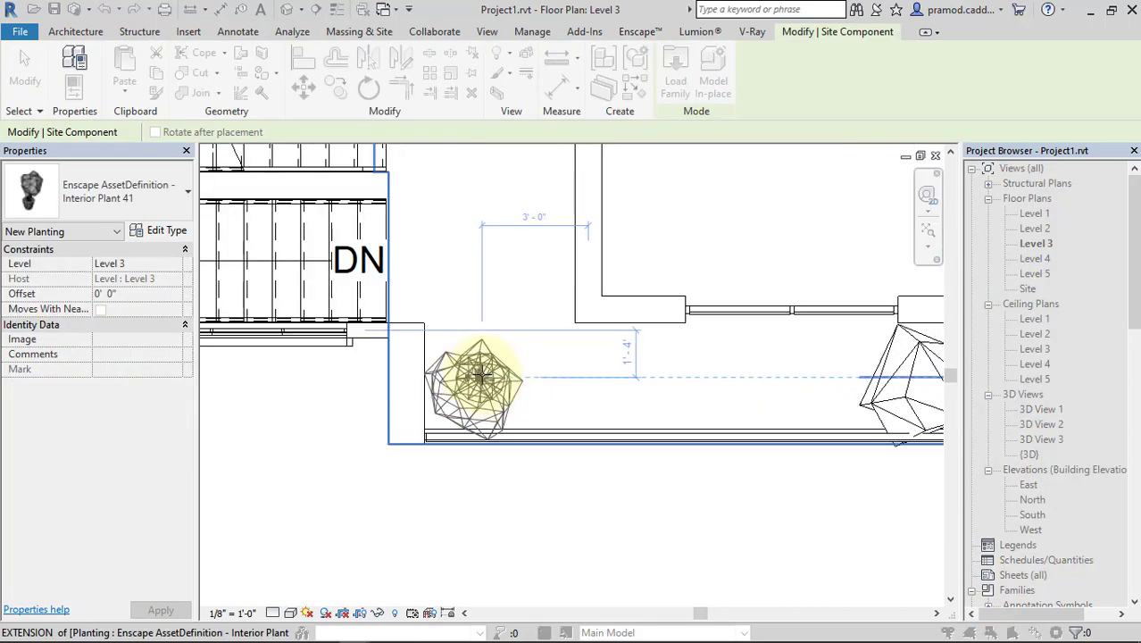
{"action": "scroll", "coordinate": [478, 377], "scroll_direction": "up", "scroll_amount": 1}
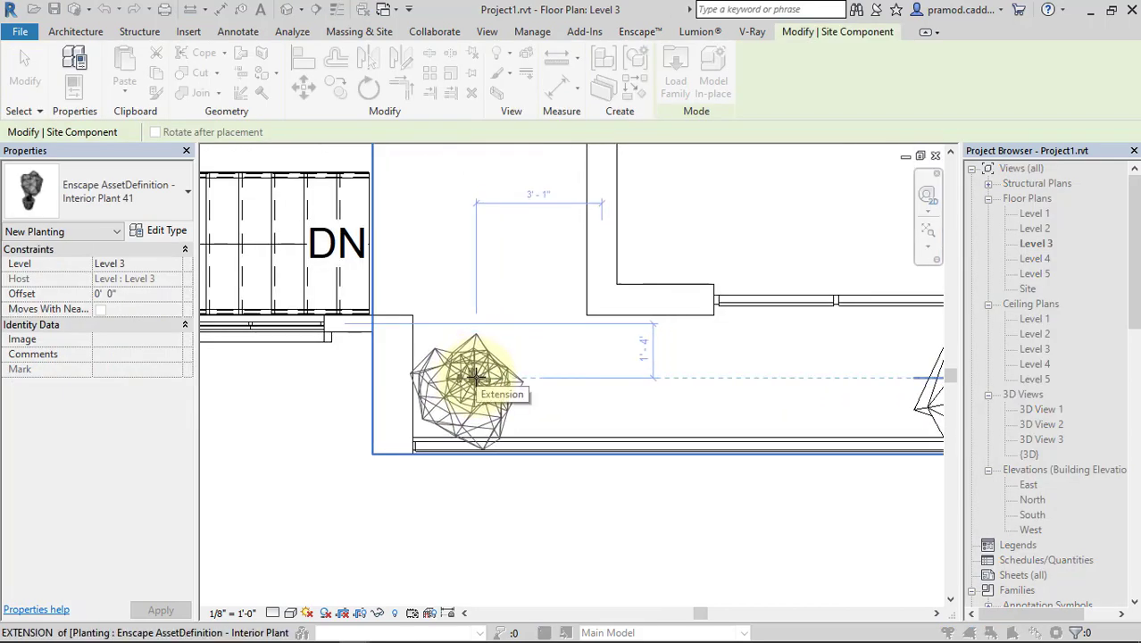
{"action": "key", "text": "space"}
{"action": "key", "text": "space"}
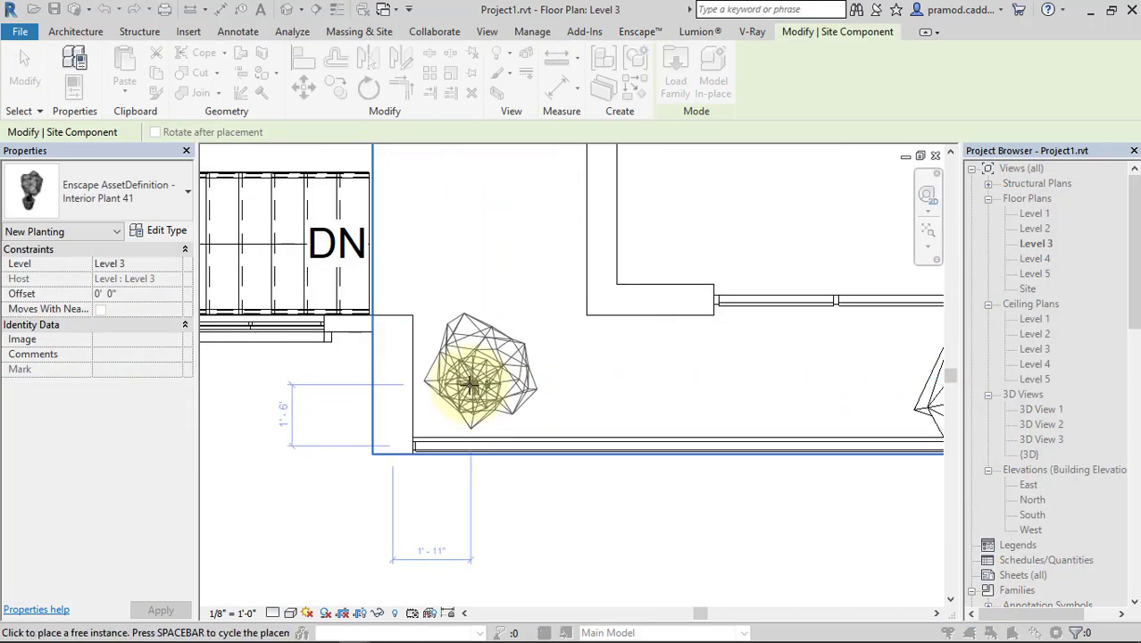
{"action": "left_click", "coordinate": [468, 390]}
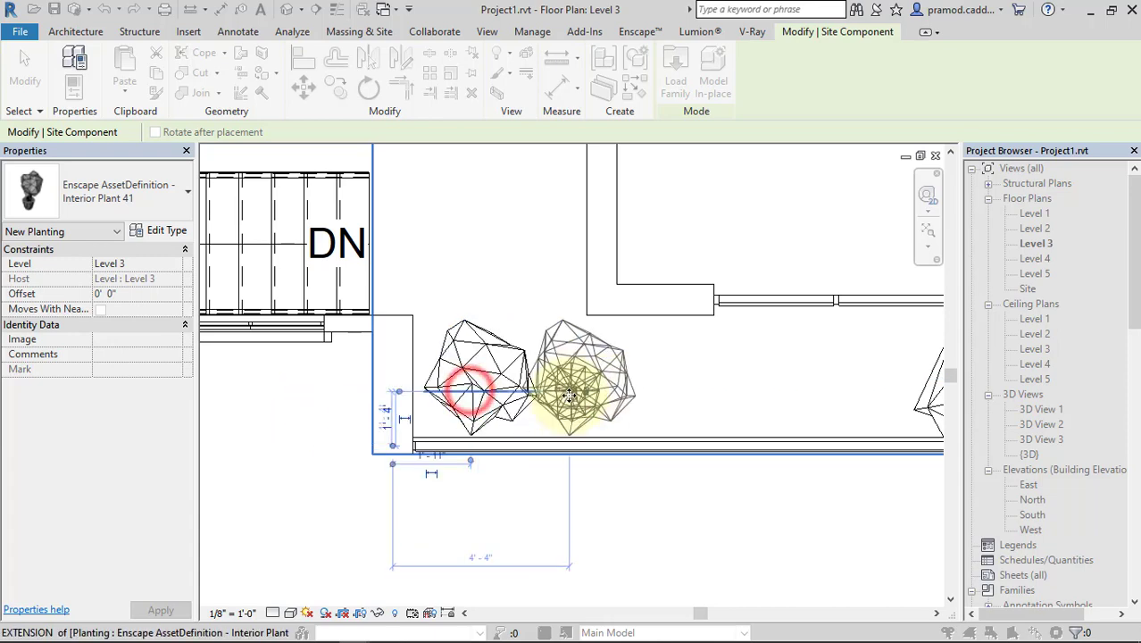
{"action": "scroll", "coordinate": [565, 387], "scroll_direction": "down", "scroll_amount": 1}
{"action": "scroll", "coordinate": [567, 389], "scroll_direction": "down", "scroll_amount": 1}
{"action": "scroll", "coordinate": [569, 394], "scroll_direction": "down", "scroll_amount": 2}
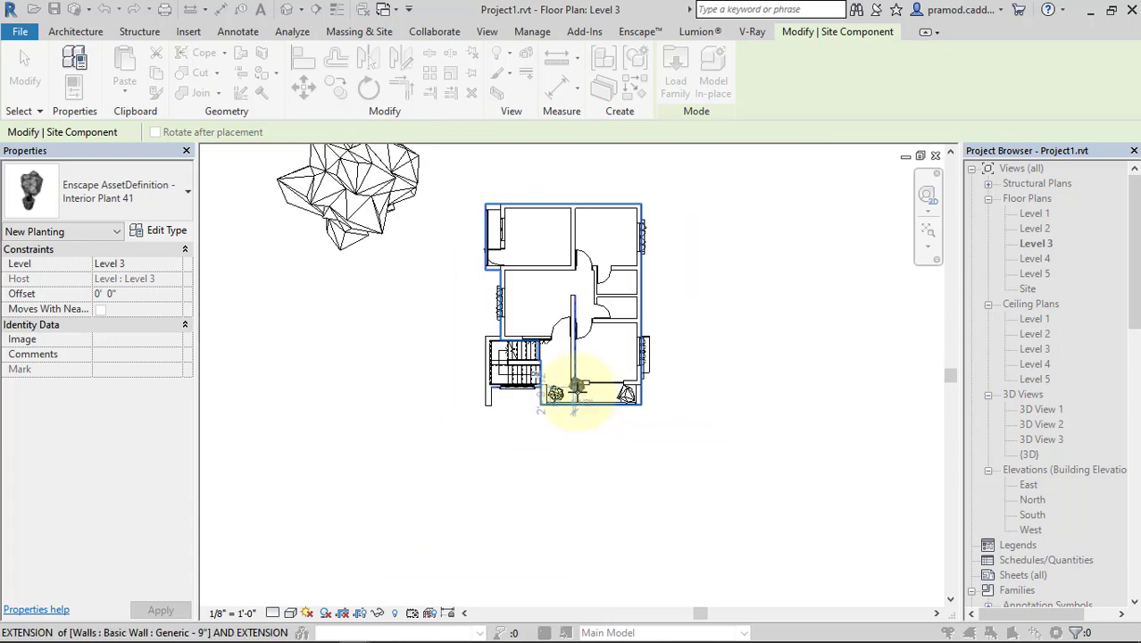
{"action": "key", "text": "Escape"}
Return to the Level 1 plan, list the Vehicles category, and pick the Car 43 coupe
{"action": "double_click", "coordinate": [1035, 214]}
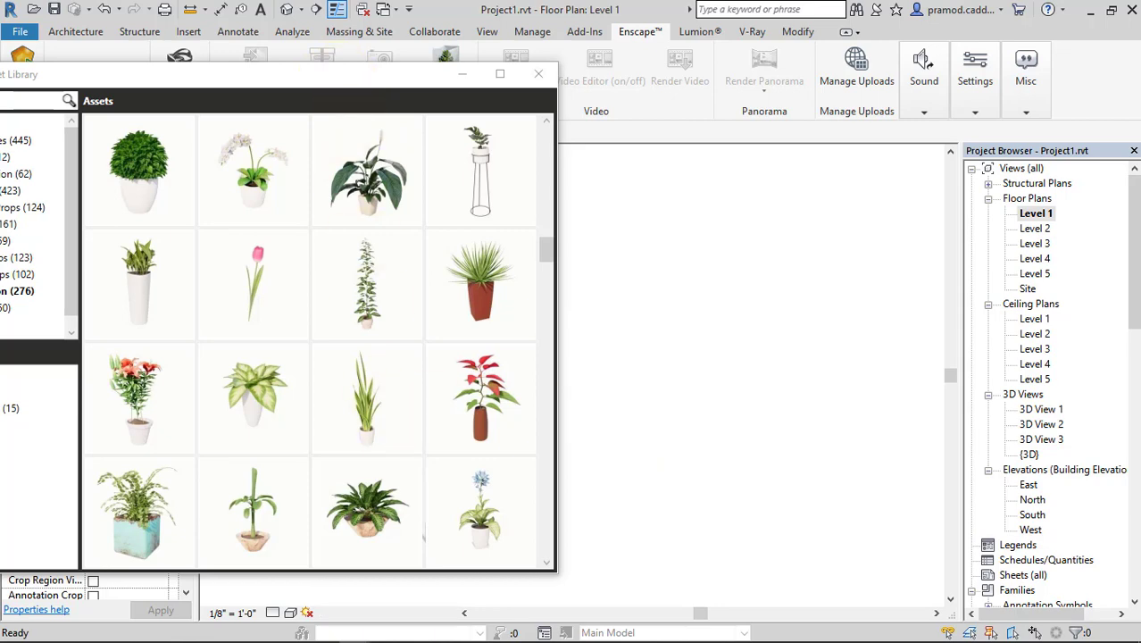
{"action": "scroll", "coordinate": [415, 349], "scroll_direction": "down", "scroll_amount": 3}
{"action": "left_click_drag", "start_coordinate": [257, 74], "coordinate": [578, 82]}
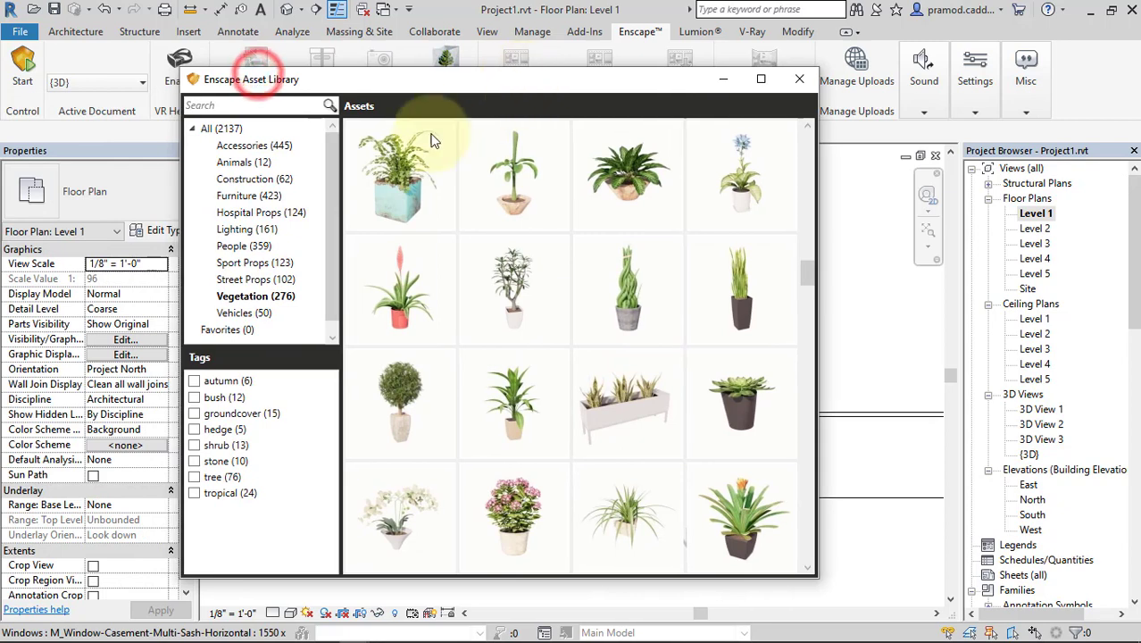
{"action": "left_click", "coordinate": [242, 314]}
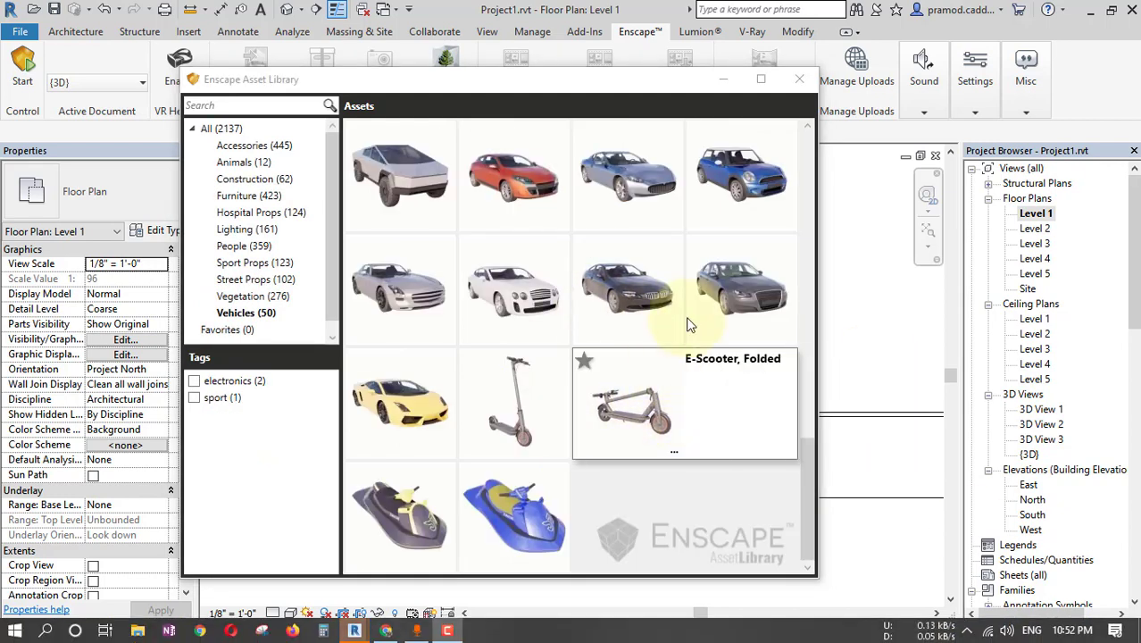
{"action": "left_click", "coordinate": [732, 291]}
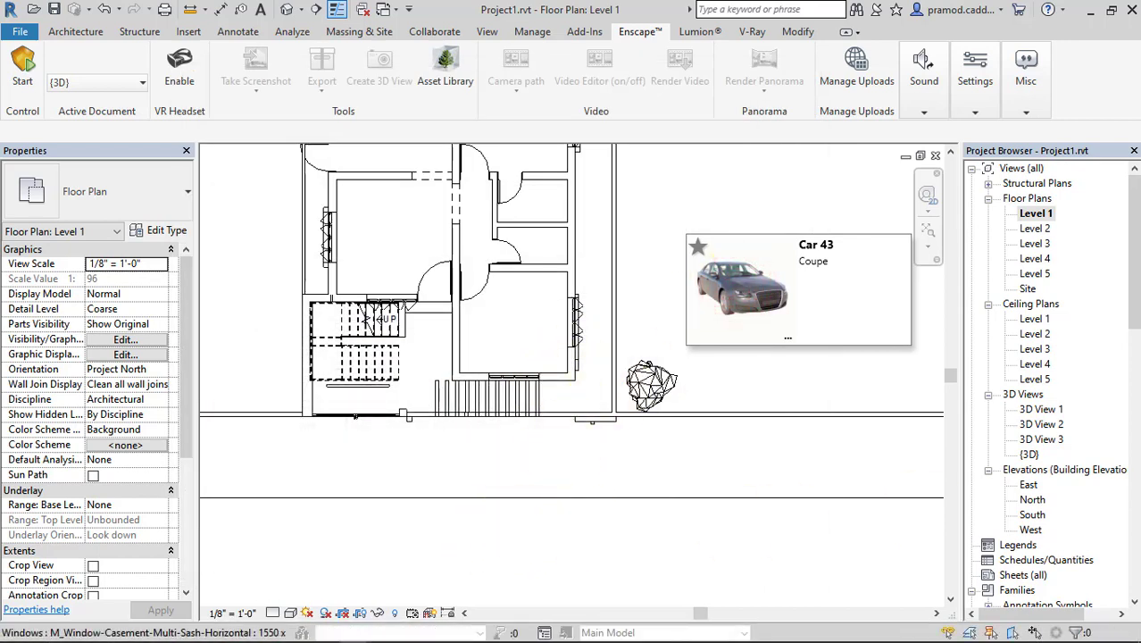
Rotate Car 43 to align with the road and place it there
{"action": "scroll", "coordinate": [655, 466], "scroll_direction": "down", "scroll_amount": 3}
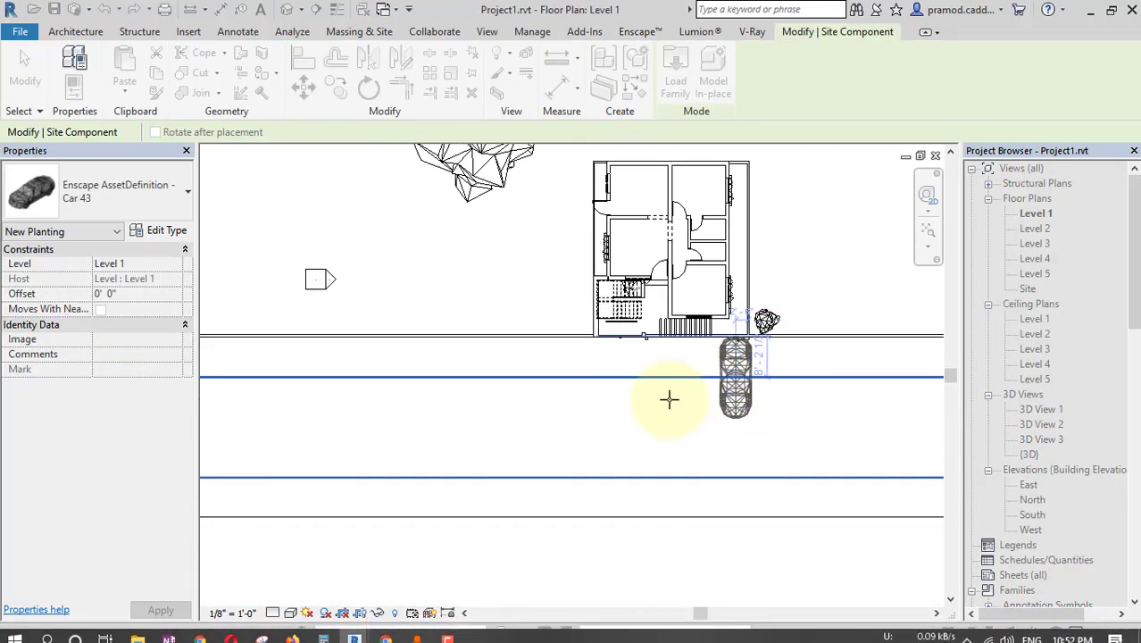
{"action": "scroll", "coordinate": [644, 411], "scroll_direction": "up", "scroll_amount": 3}
{"action": "key", "text": "space"}
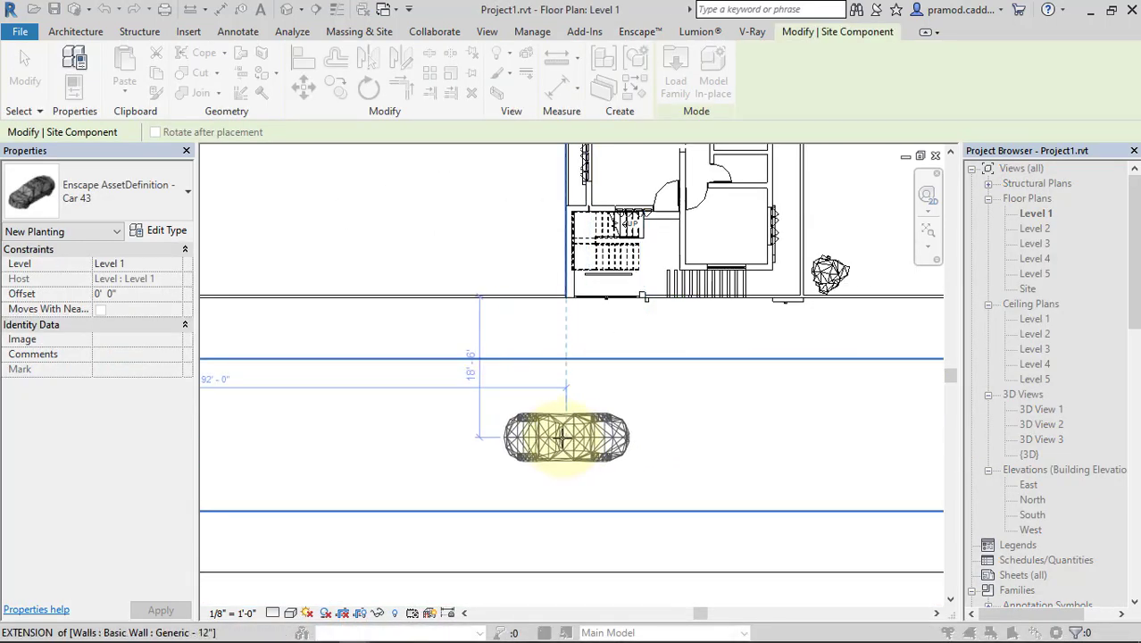
{"action": "key", "text": "space"}
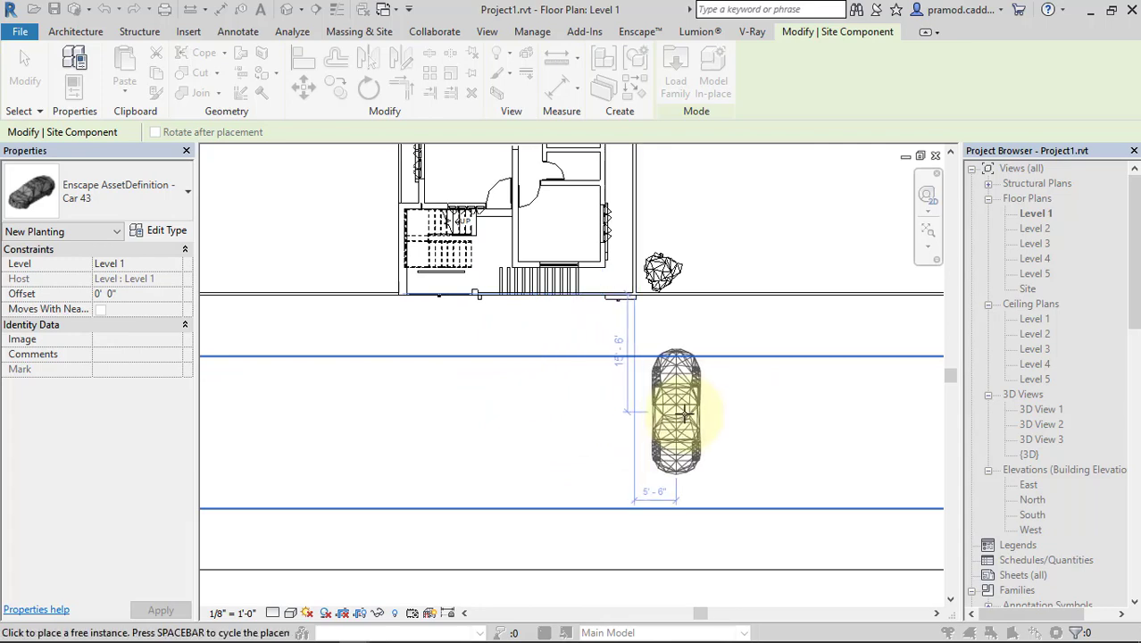
{"action": "key", "text": "space"}
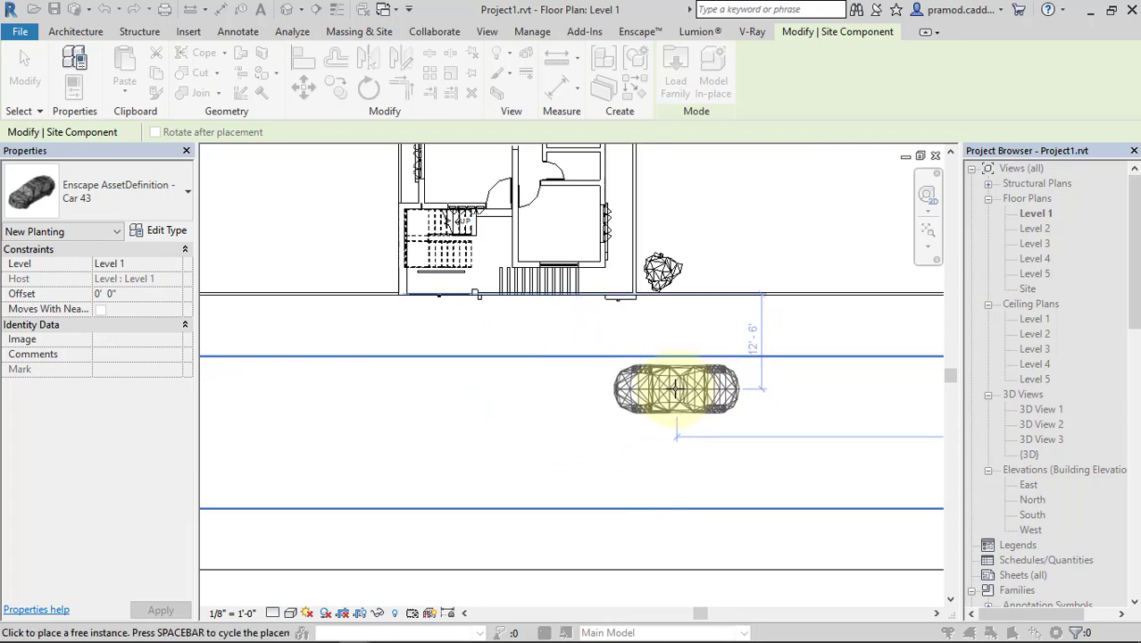
{"action": "left_click", "coordinate": [675, 388]}
{"action": "scroll", "coordinate": [683, 420], "scroll_direction": "down", "scroll_amount": 1}
{"action": "scroll", "coordinate": [687, 434], "scroll_direction": "down", "scroll_amount": 1}
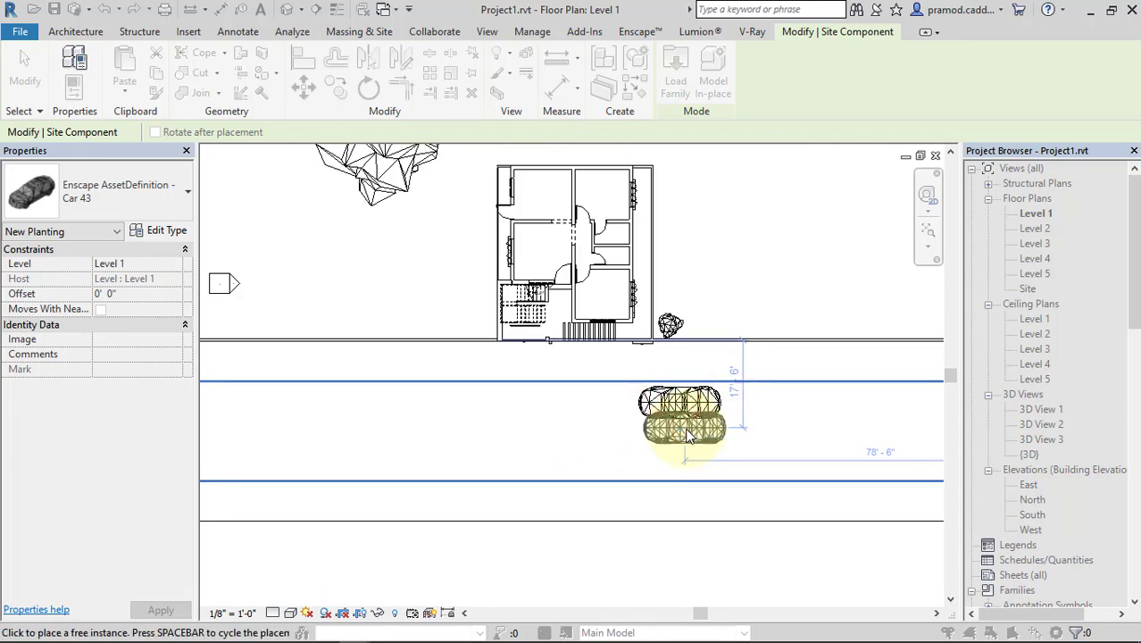
{"action": "key", "text": "Escape"}
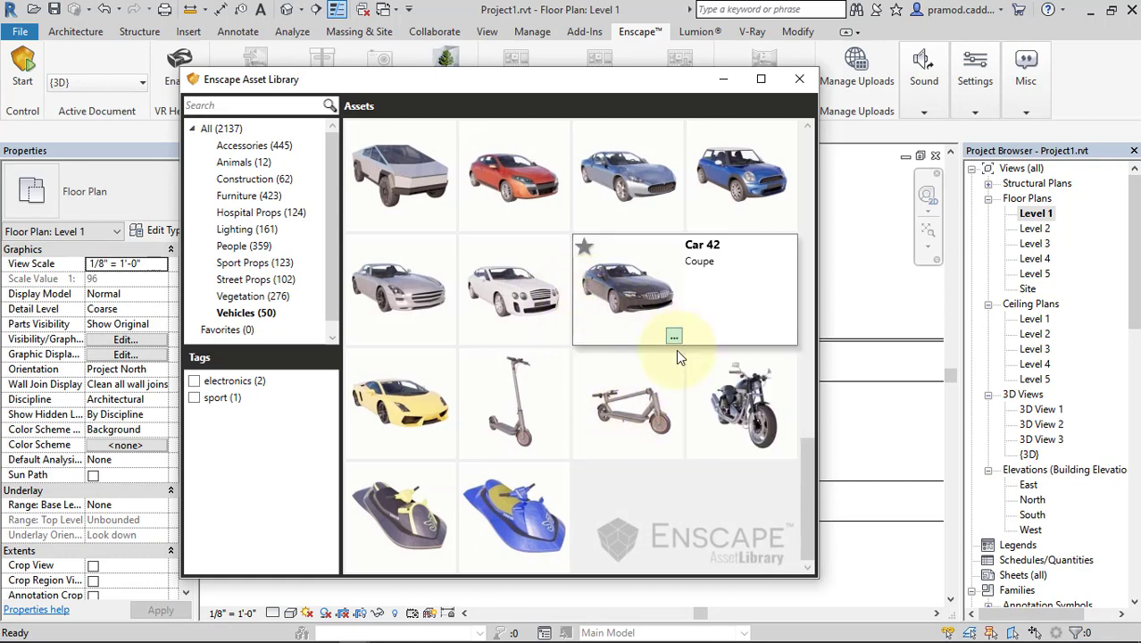
Place a Car 32 sedan on the road's lower lane
{"action": "scroll", "coordinate": [612, 323], "scroll_direction": "up", "scroll_amount": 1}
{"action": "scroll", "coordinate": [664, 341], "scroll_direction": "up", "scroll_amount": 1}
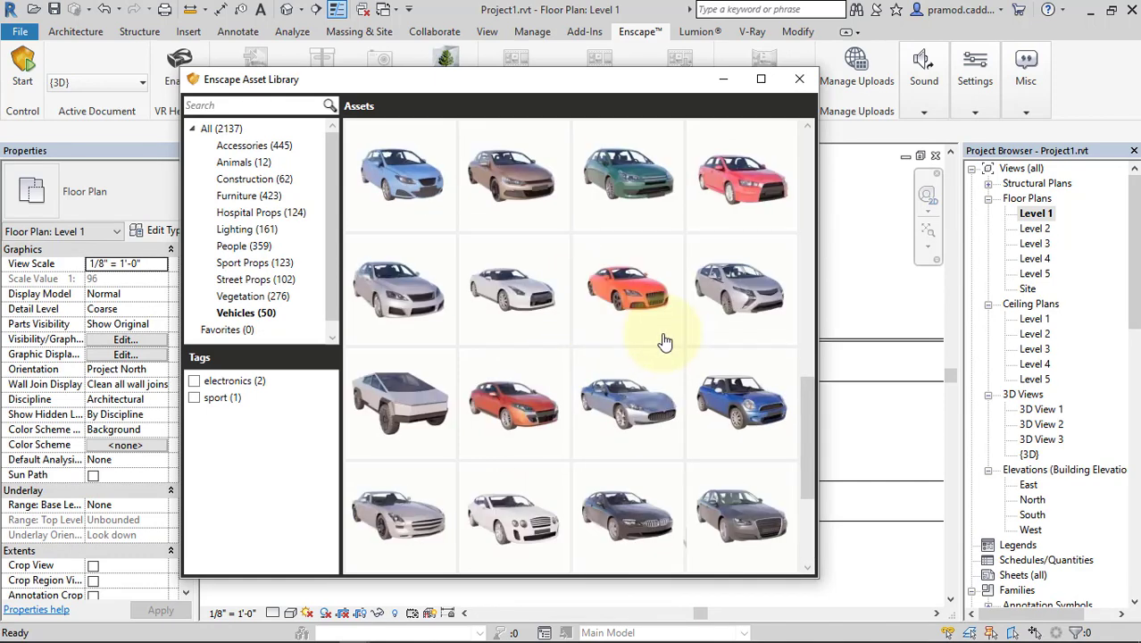
{"action": "mouse_move", "coordinate": [399, 289]}
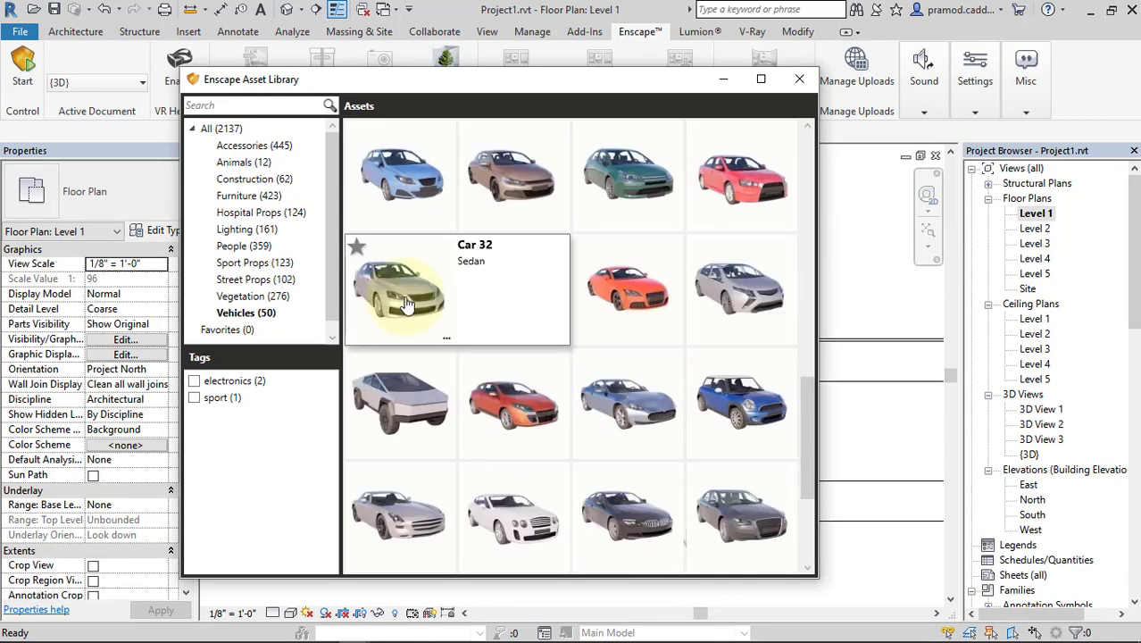
{"action": "left_click", "coordinate": [402, 299]}
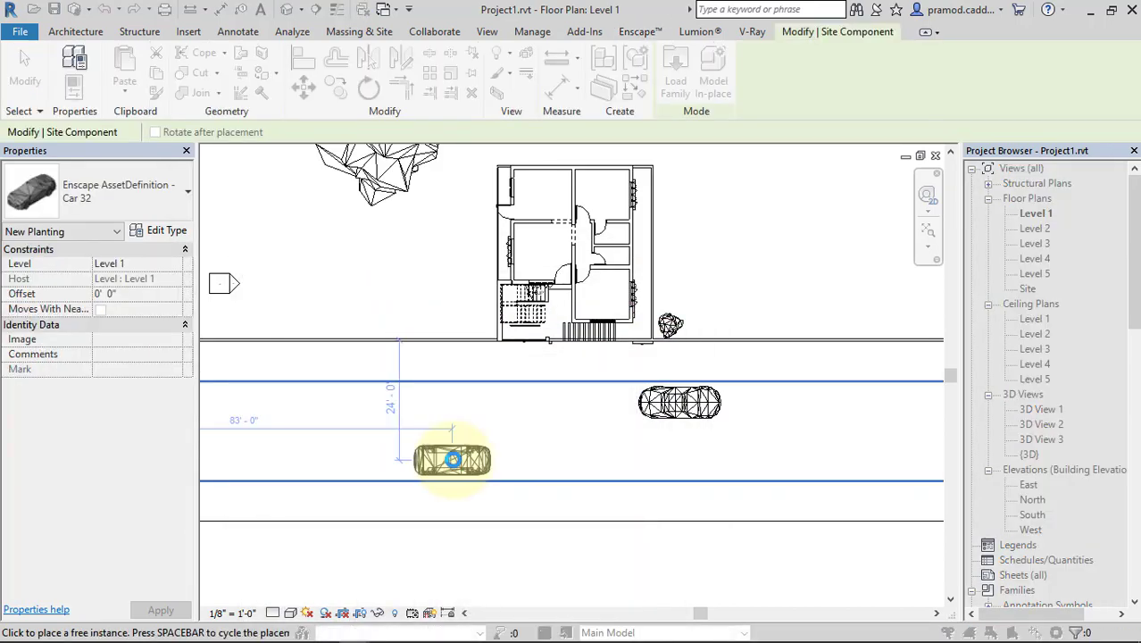
{"action": "scroll", "coordinate": [453, 459], "scroll_direction": "up", "scroll_amount": 2}
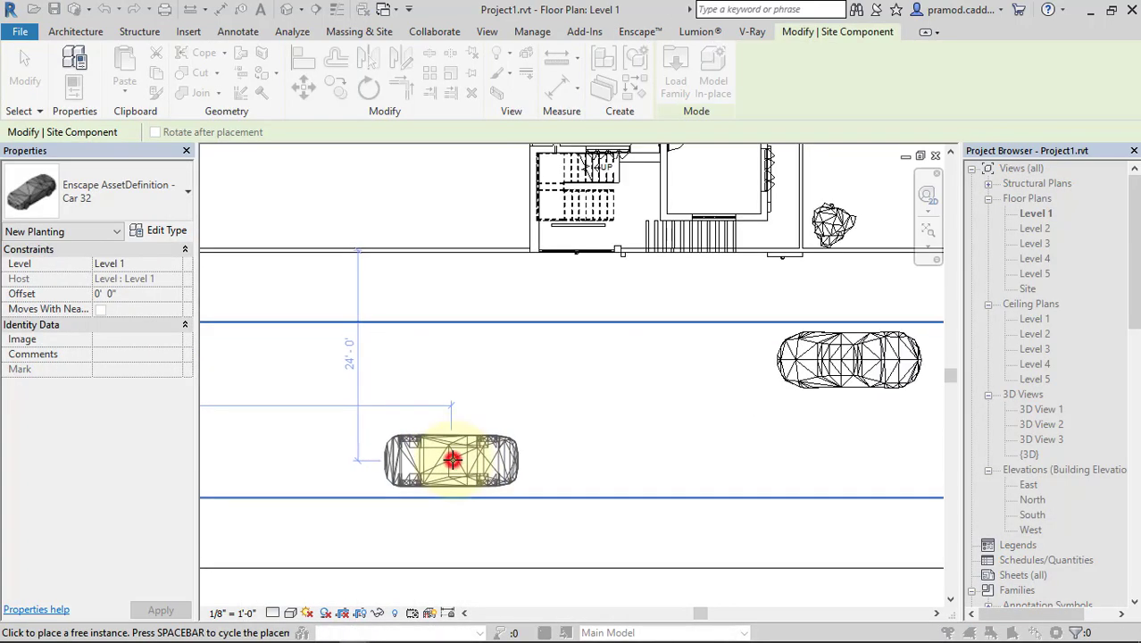
{"action": "left_click", "coordinate": [453, 459]}
{"action": "scroll", "coordinate": [474, 459], "scroll_direction": "down", "scroll_amount": 3}
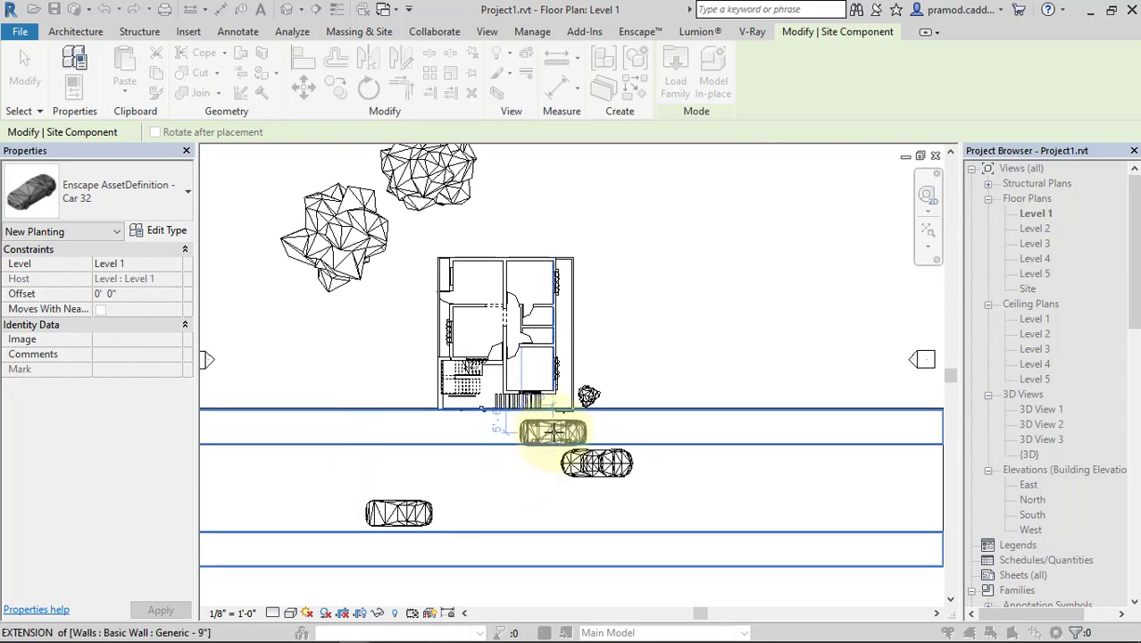
{"action": "key", "text": "Escape"}
Place the Andy On Bicycle cyclist on the road in front of the house, turned to ride along it
{"action": "left_click", "coordinate": [244, 250]}
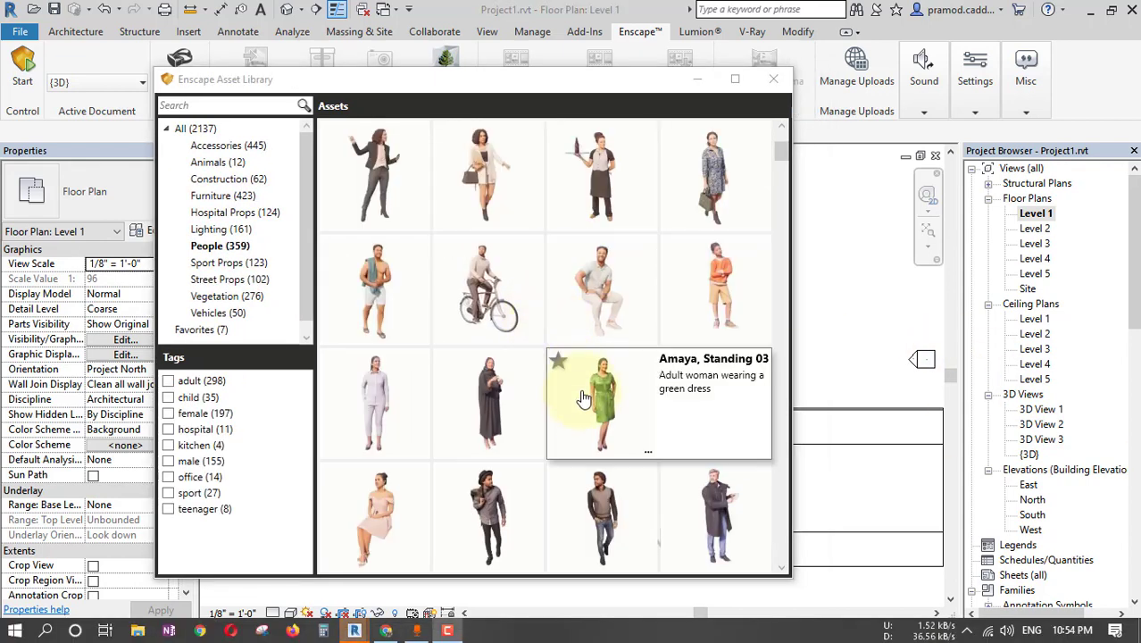
{"action": "scroll", "coordinate": [582, 407], "scroll_direction": "down", "scroll_amount": 1}
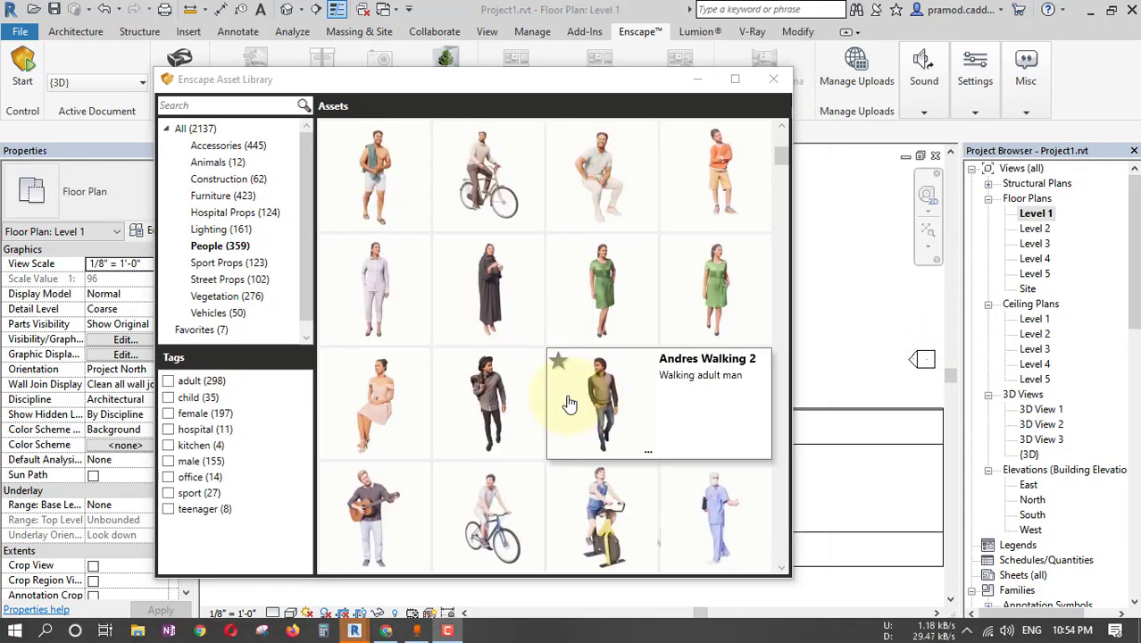
{"action": "scroll", "coordinate": [569, 404], "scroll_direction": "down", "scroll_amount": 1}
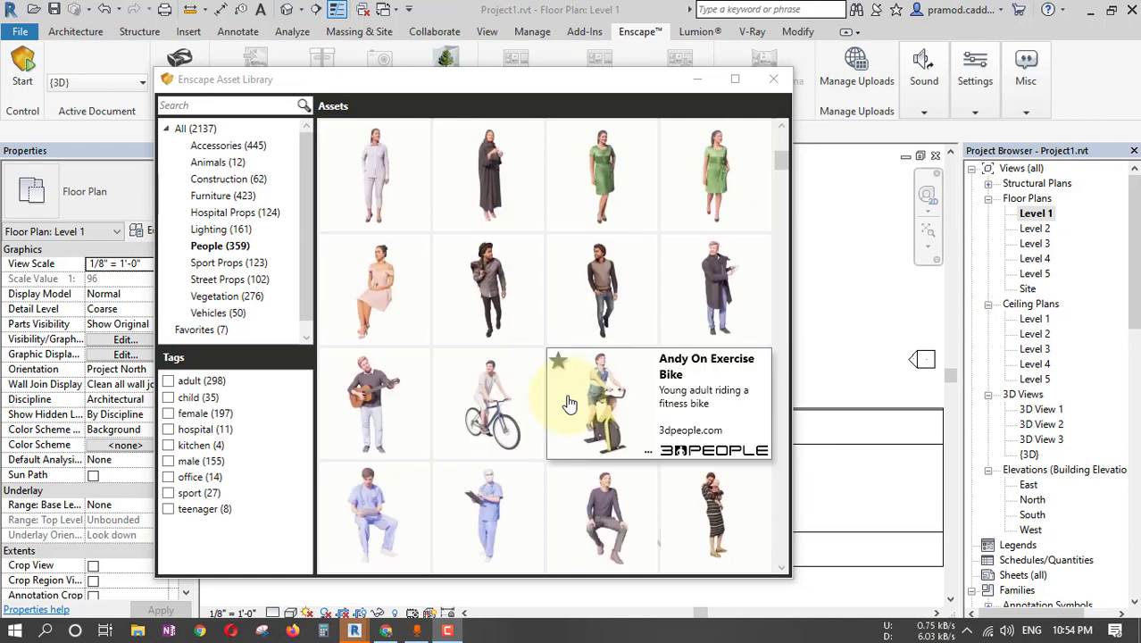
{"action": "left_click", "coordinate": [494, 411]}
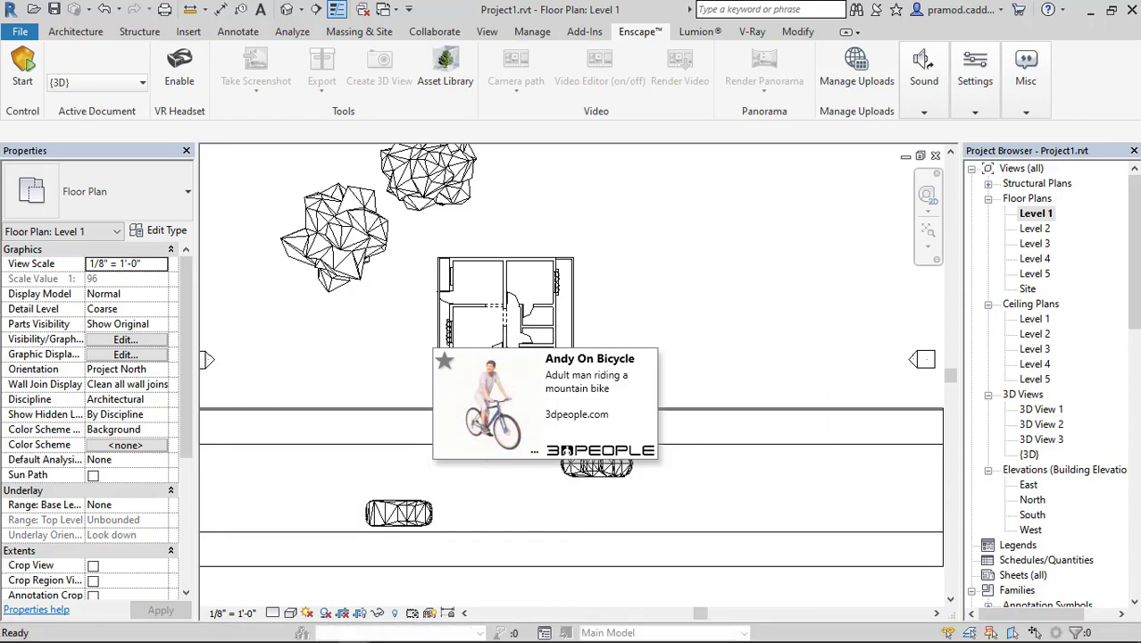
{"action": "scroll", "coordinate": [402, 427], "scroll_direction": "up", "scroll_amount": 4}
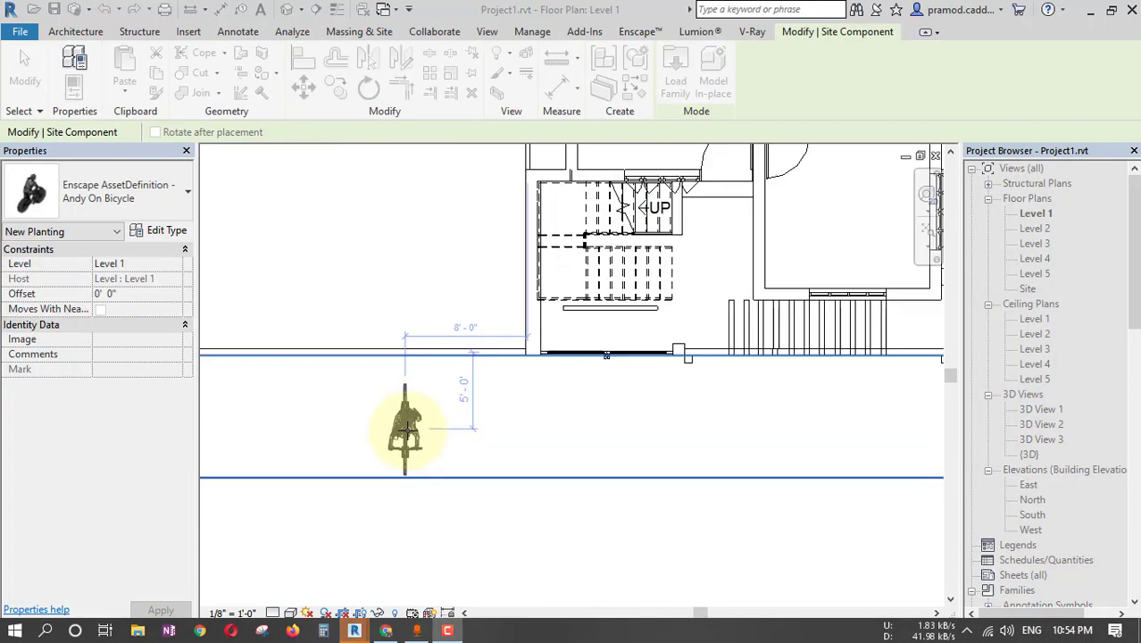
{"action": "key", "text": "space"}
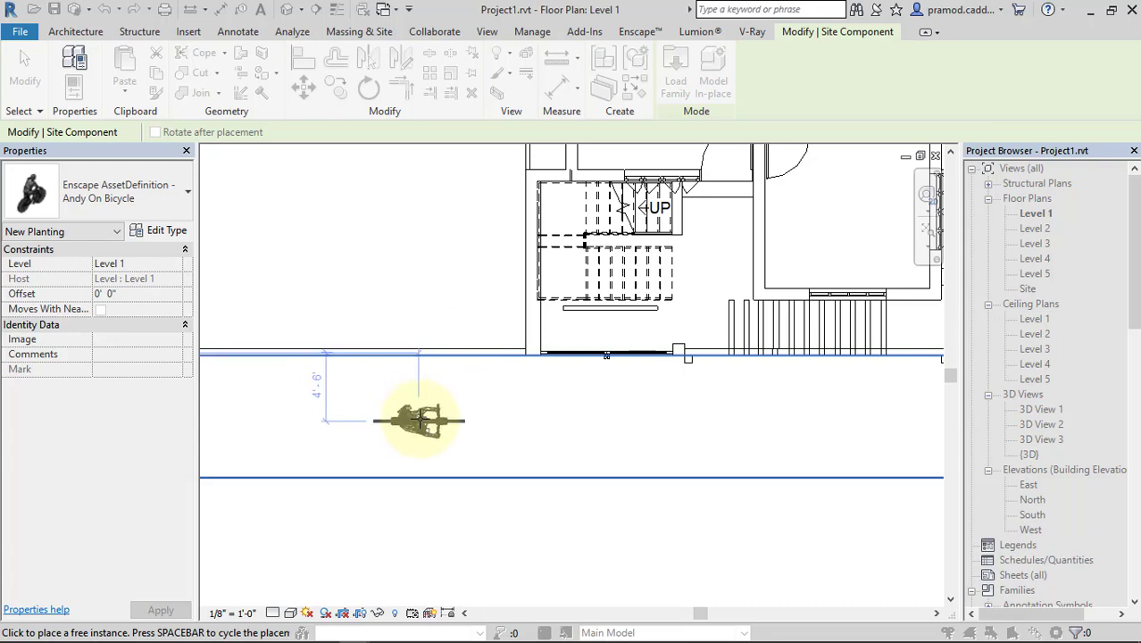
{"action": "scroll", "coordinate": [420, 420], "scroll_direction": "up", "scroll_amount": 1}
{"action": "left_click", "coordinate": [429, 421]}
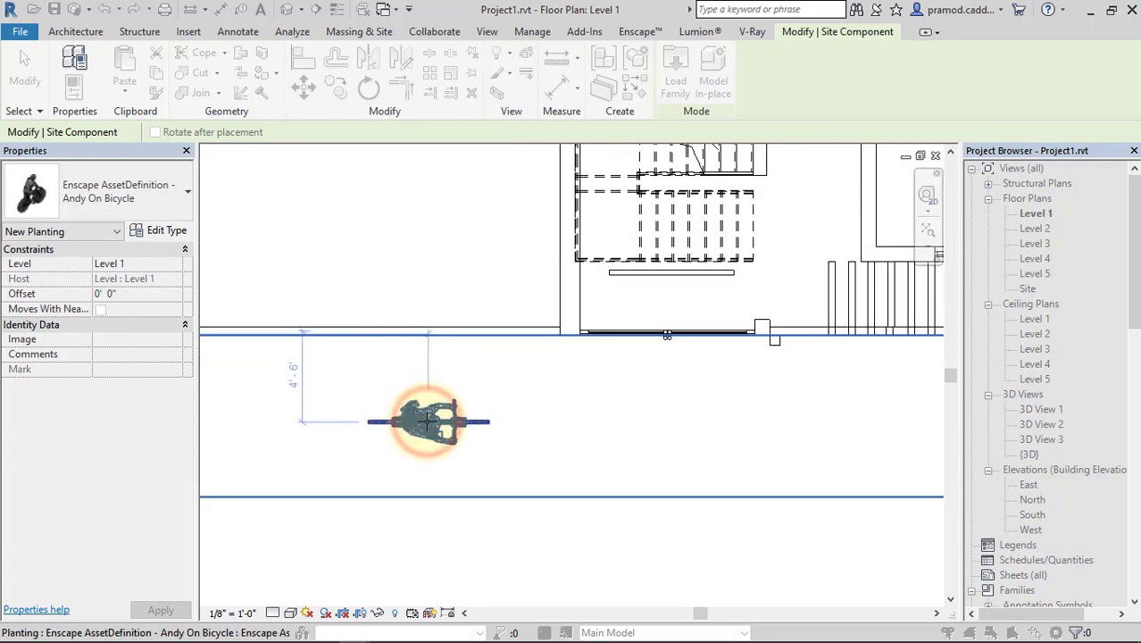
{"action": "key", "text": "Escape"}
Switch to the Level 3 floor plan
{"action": "scroll", "coordinate": [522, 371], "scroll_direction": "down", "scroll_amount": 1}
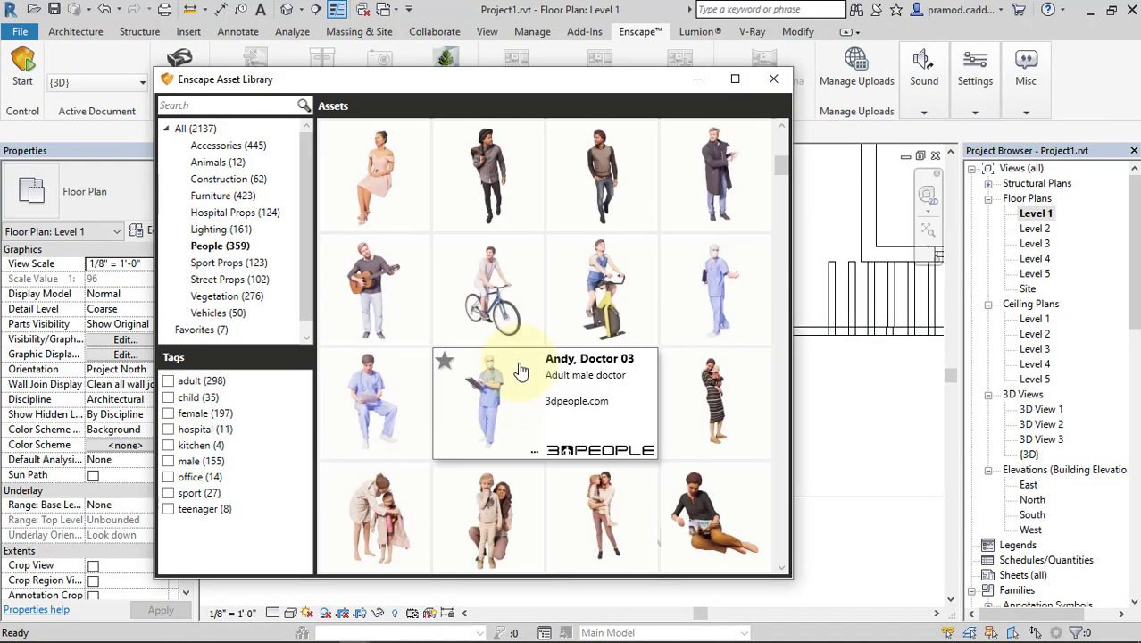
{"action": "scroll", "coordinate": [522, 371], "scroll_direction": "down", "scroll_amount": 1}
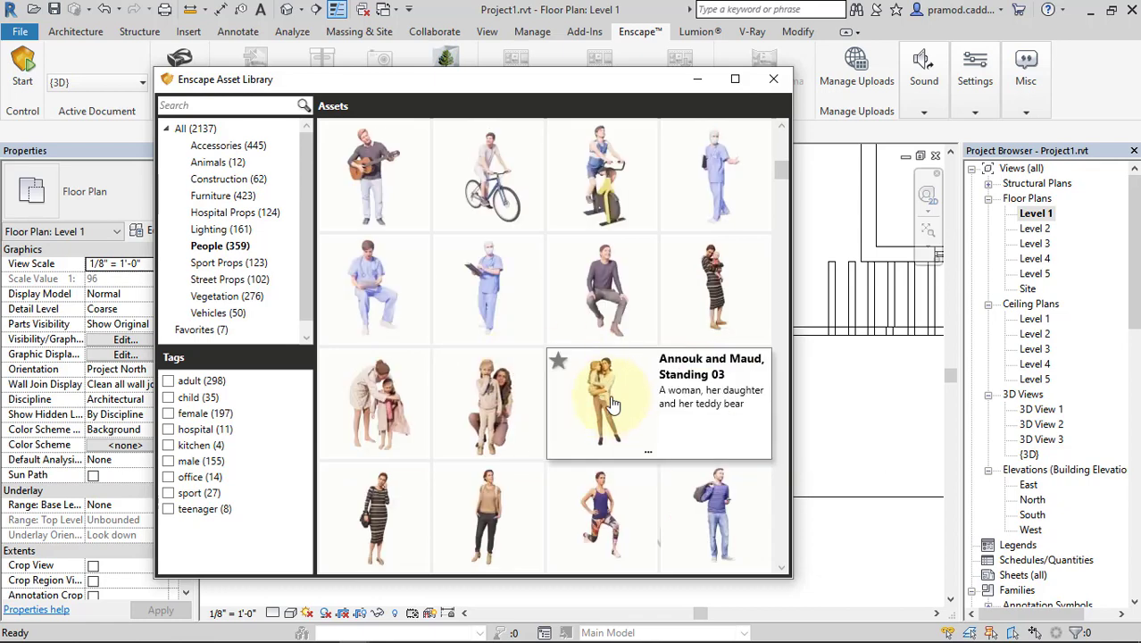
{"action": "double_click", "coordinate": [1036, 244]}
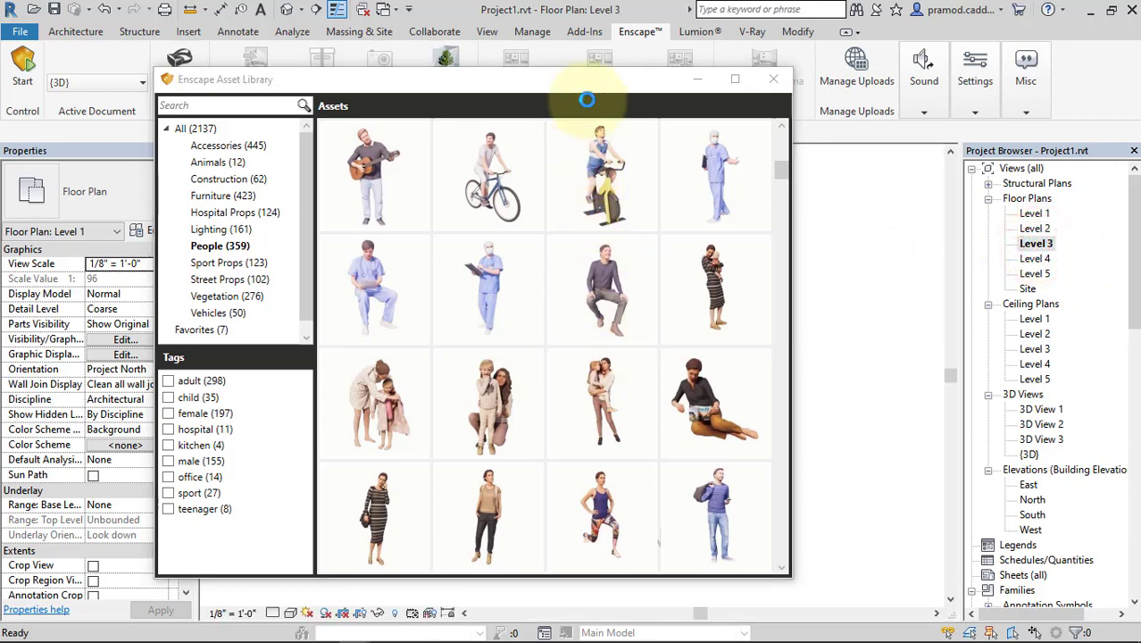
Pick the Annouk and Maud, Standing 03 figure for placement near the balcony
{"action": "left_click_drag", "start_coordinate": [590, 81], "coordinate": [300, 84]}
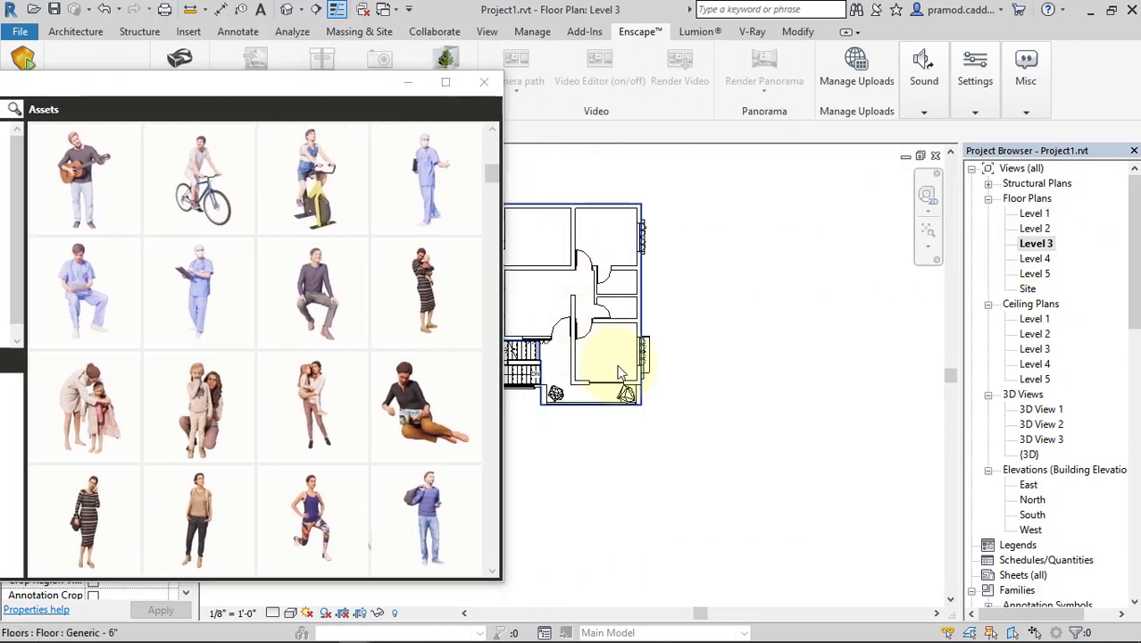
{"action": "scroll", "coordinate": [672, 389], "scroll_direction": "up", "scroll_amount": 2}
{"action": "scroll", "coordinate": [768, 406], "scroll_direction": "up", "scroll_amount": 2}
{"action": "scroll", "coordinate": [696, 393], "scroll_direction": "up", "scroll_amount": 2}
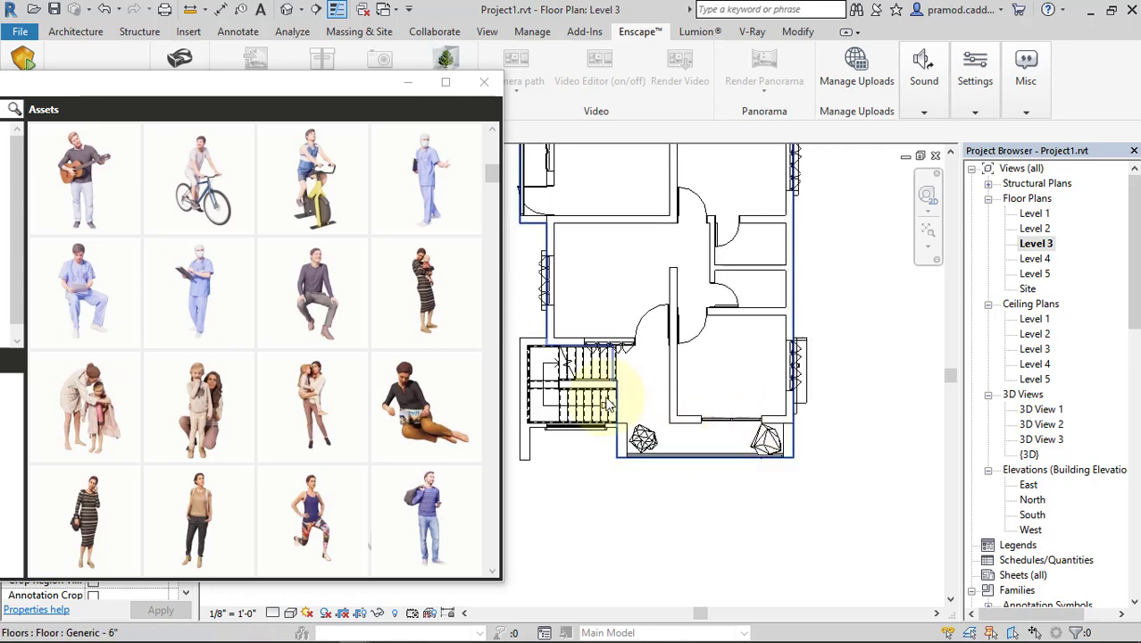
{"action": "left_click", "coordinate": [318, 409]}
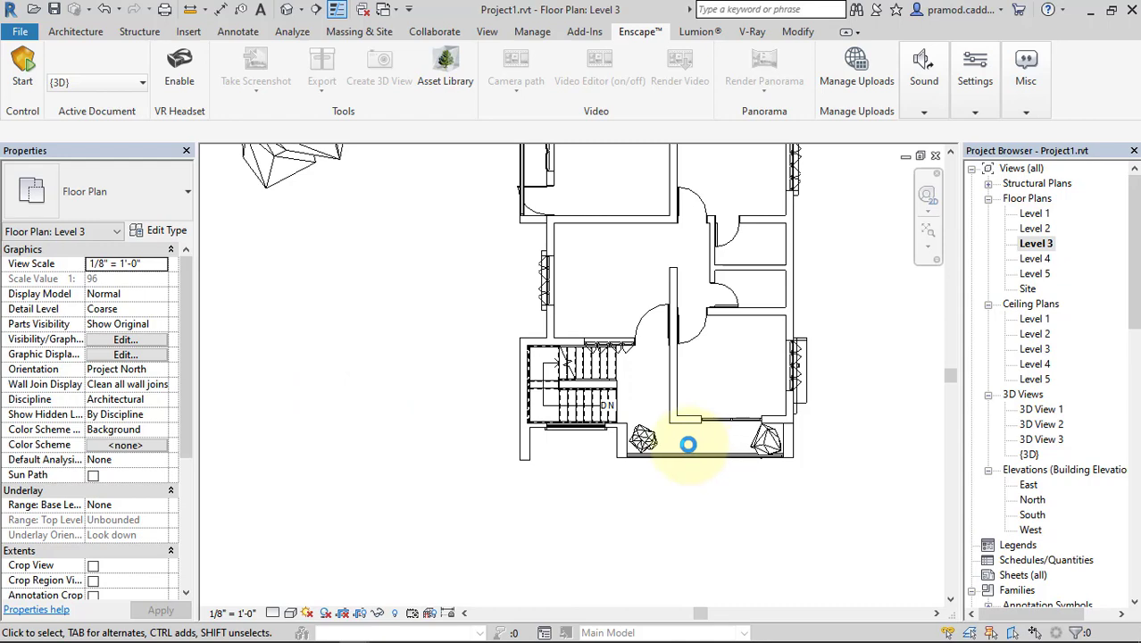
{"action": "scroll", "coordinate": [688, 444], "scroll_direction": "up", "scroll_amount": 3}
{"action": "scroll", "coordinate": [680, 441], "scroll_direction": "up", "scroll_amount": 2}
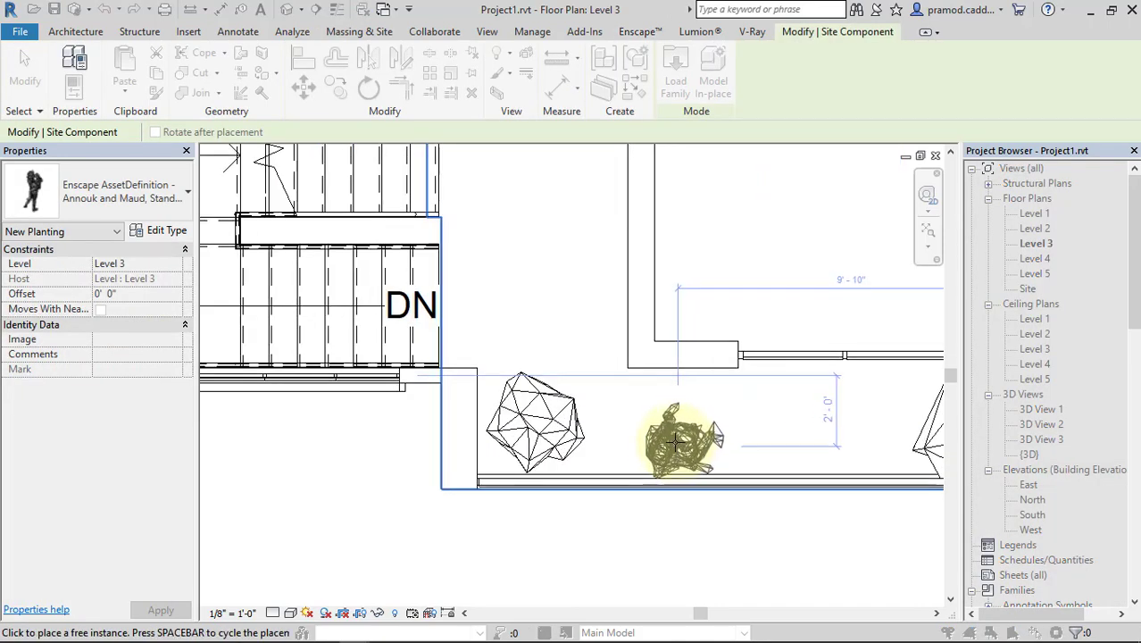
Set Annouk and Maud on the Level 3 balcony between the two plants; Carlos, Standing is picked, then cancelled
{"action": "left_click", "coordinate": [672, 438]}
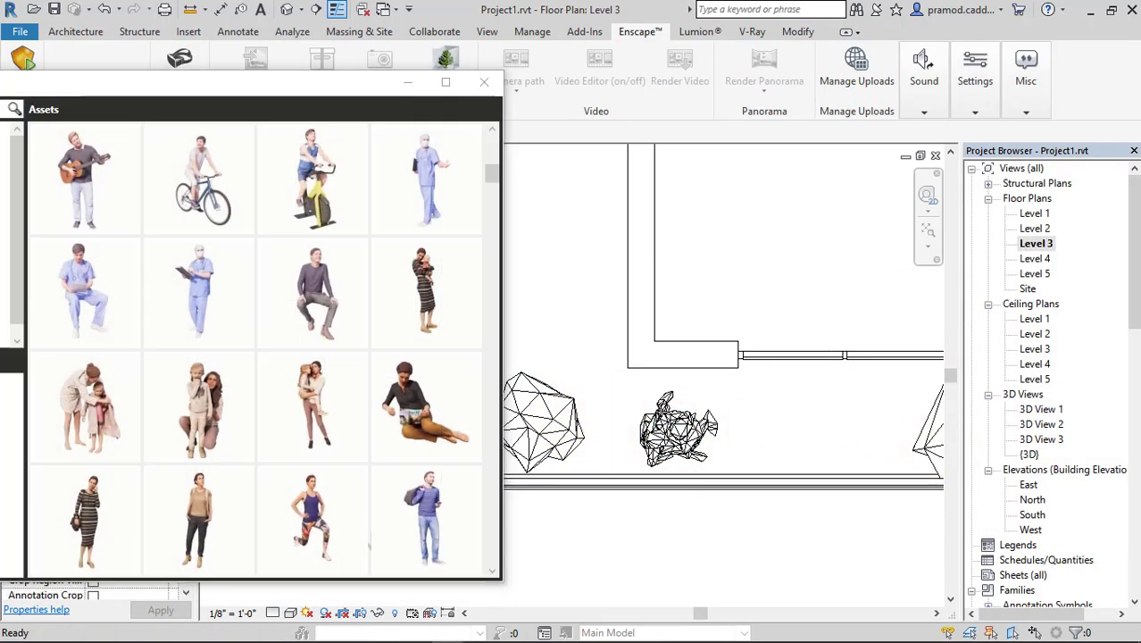
{"action": "left_click_drag", "start_coordinate": [276, 87], "coordinate": [453, 72]}
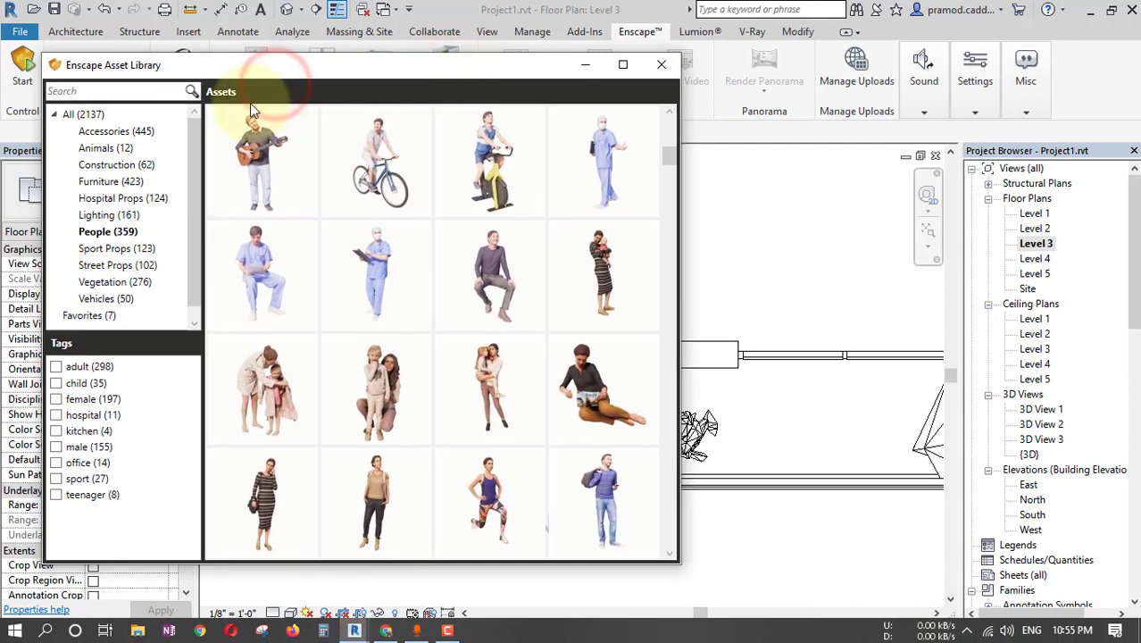
{"action": "scroll", "coordinate": [401, 355], "scroll_direction": "down", "scroll_amount": 3}
{"action": "scroll", "coordinate": [400, 355], "scroll_direction": "down", "scroll_amount": 1}
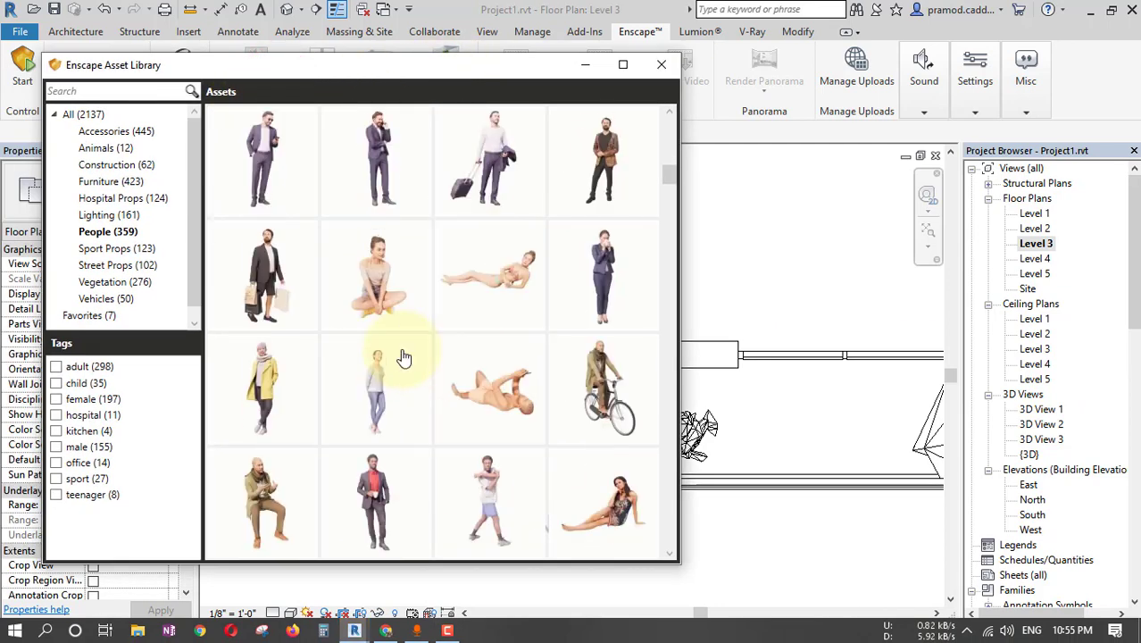
{"action": "scroll", "coordinate": [401, 355], "scroll_direction": "down", "scroll_amount": 2}
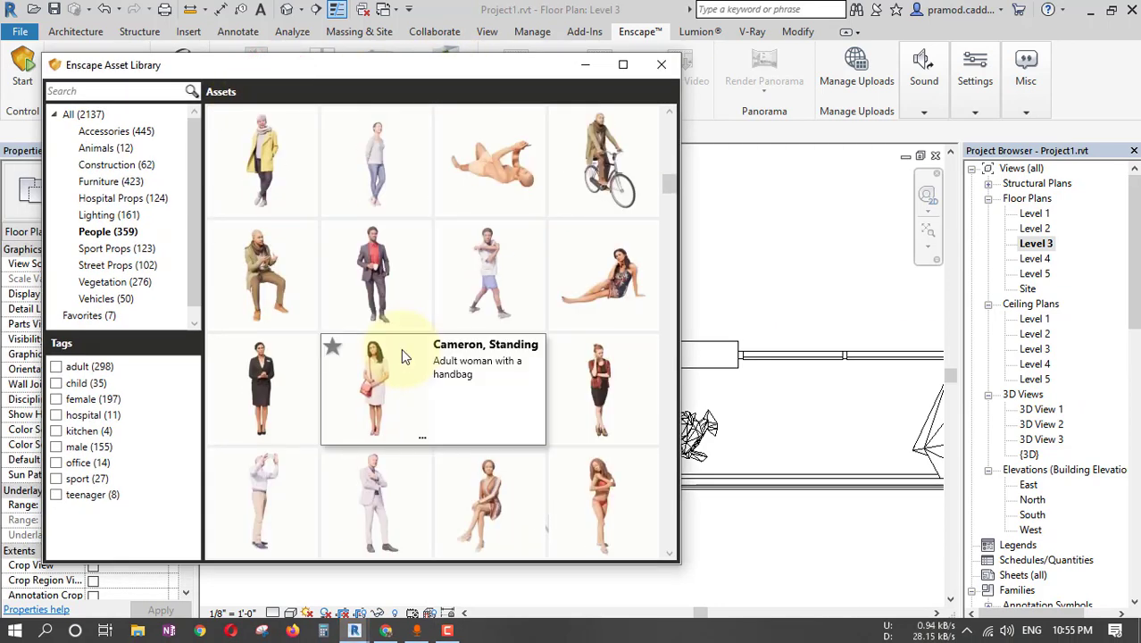
{"action": "mouse_move", "coordinate": [265, 498]}
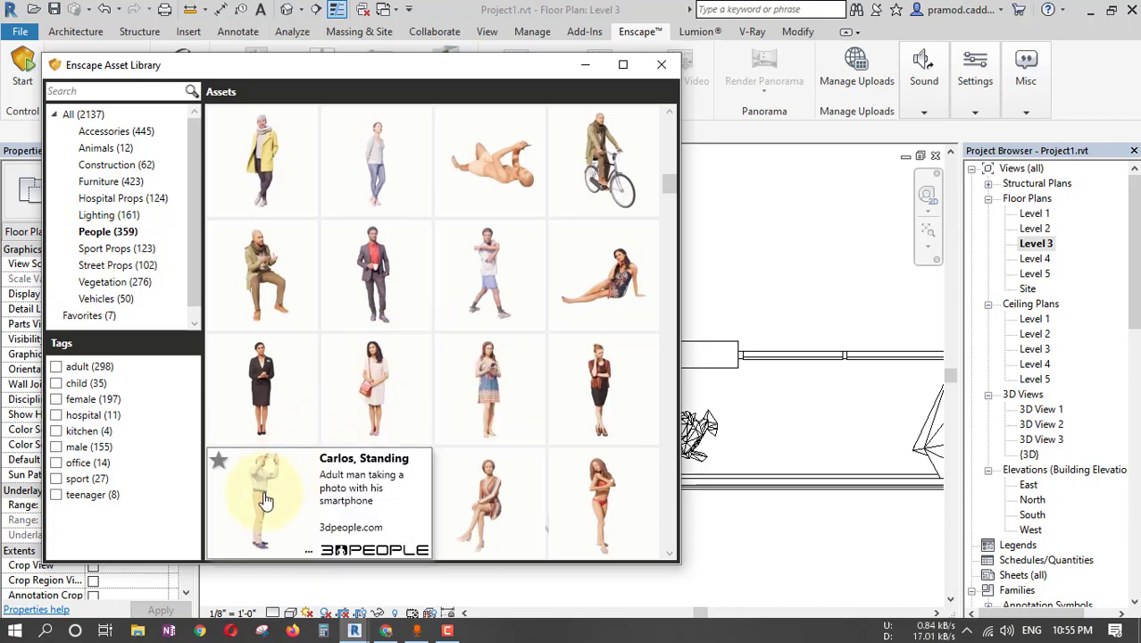
{"action": "left_click", "coordinate": [267, 491]}
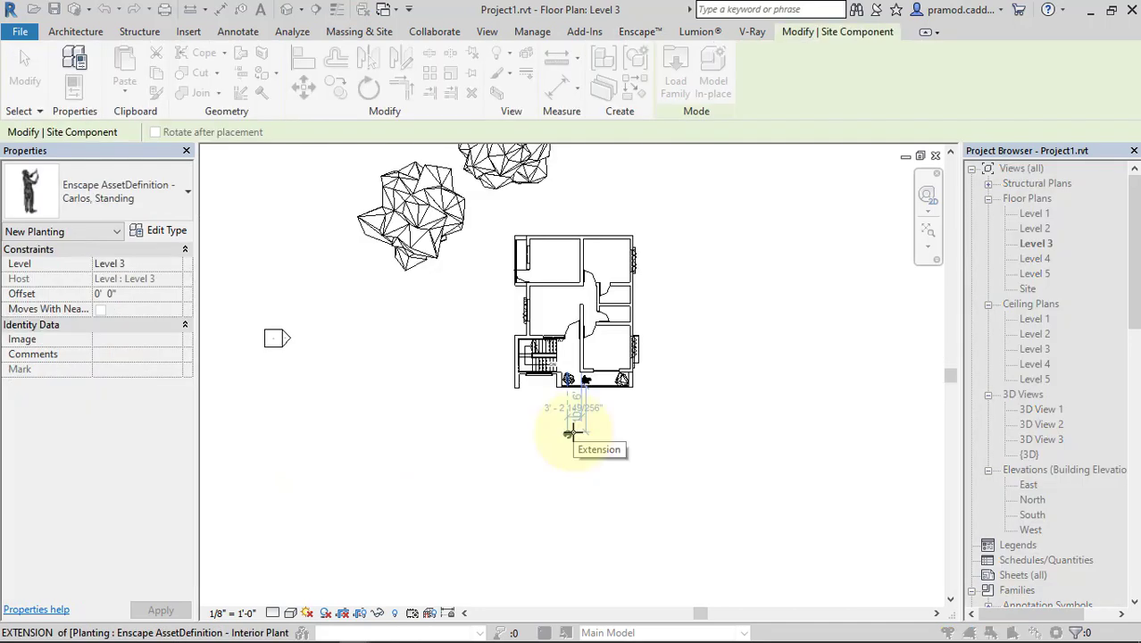
{"action": "scroll", "coordinate": [572, 426], "scroll_direction": "up", "scroll_amount": 3}
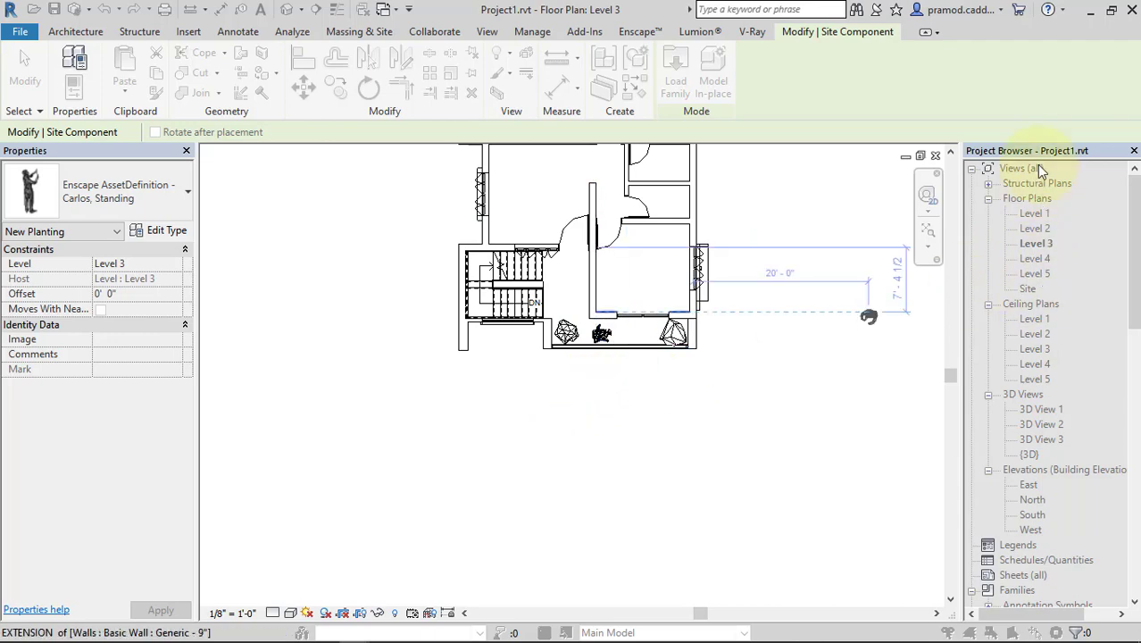
{"action": "key", "text": "Escape"}
{"action": "left_click", "coordinate": [720, 356]}
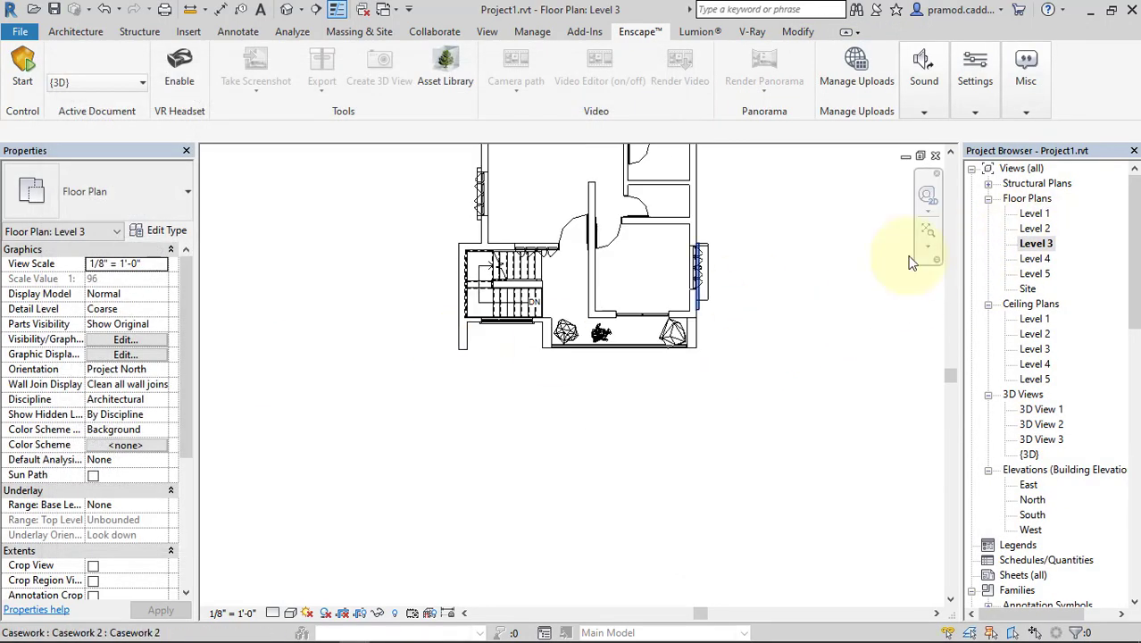
Switch to the Level 1 floor plan and browse the People assets
{"action": "double_click", "coordinate": [1034, 214]}
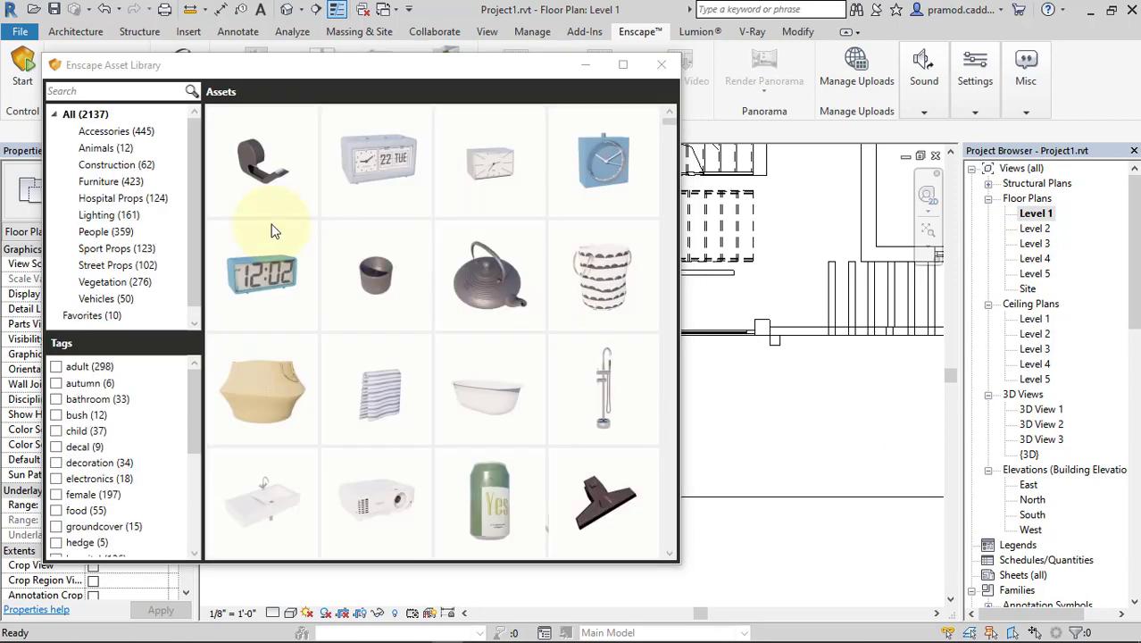
{"action": "left_click", "coordinate": [106, 231]}
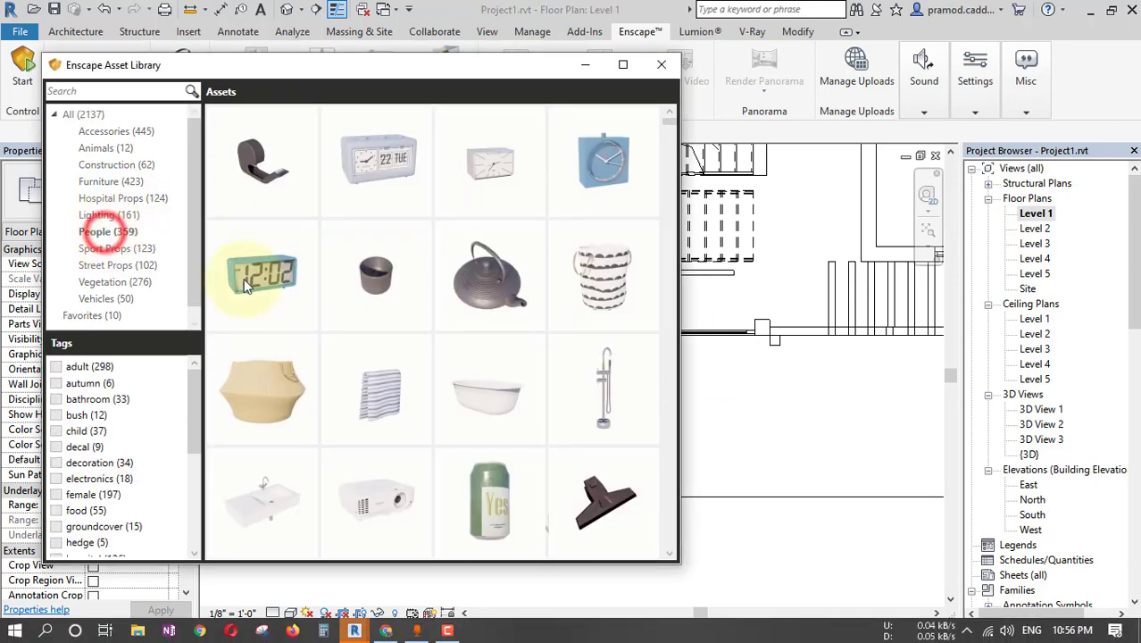
{"action": "scroll", "coordinate": [407, 448], "scroll_direction": "down", "scroll_amount": 1}
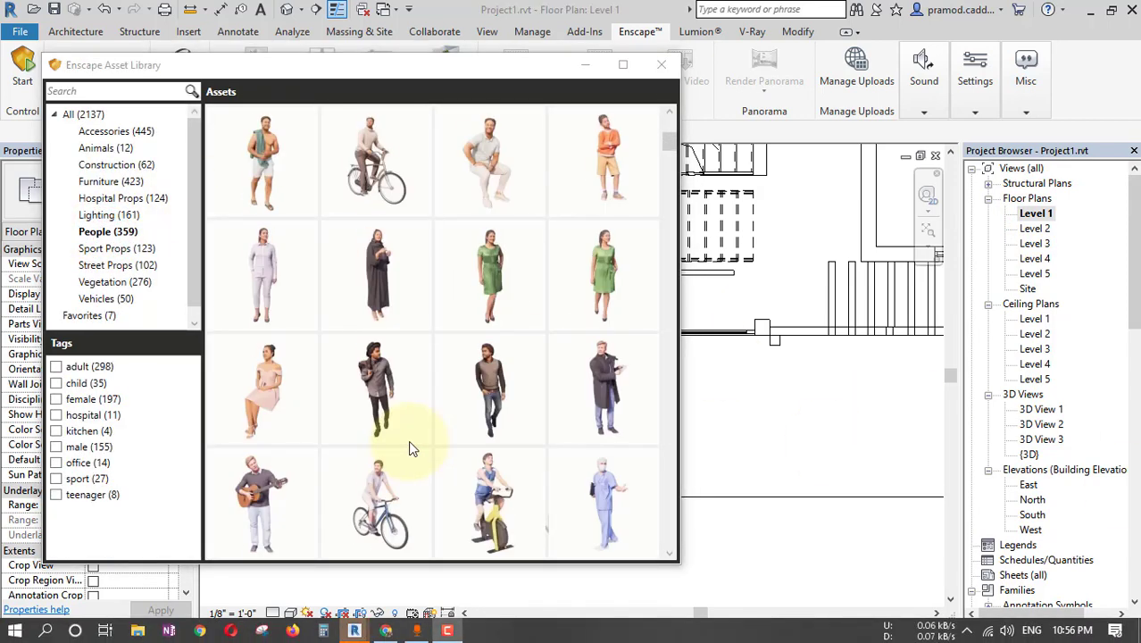
{"action": "scroll", "coordinate": [414, 446], "scroll_direction": "down", "scroll_amount": 3}
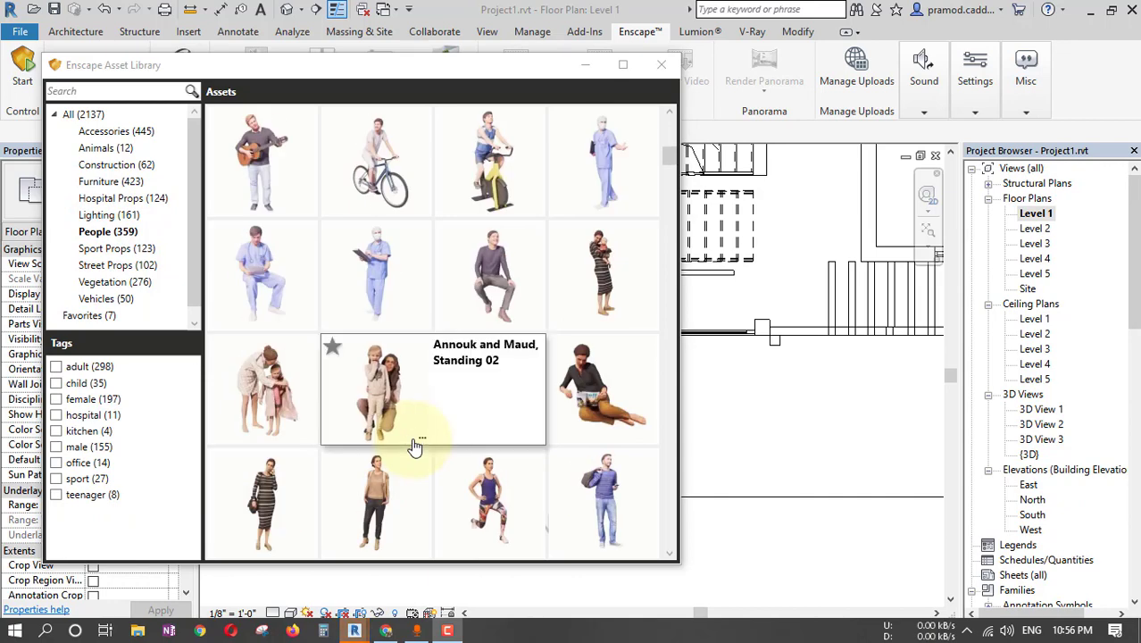
{"action": "scroll", "coordinate": [415, 446], "scroll_direction": "down", "scroll_amount": 3}
{"action": "scroll", "coordinate": [415, 446], "scroll_direction": "down", "scroll_amount": 3}
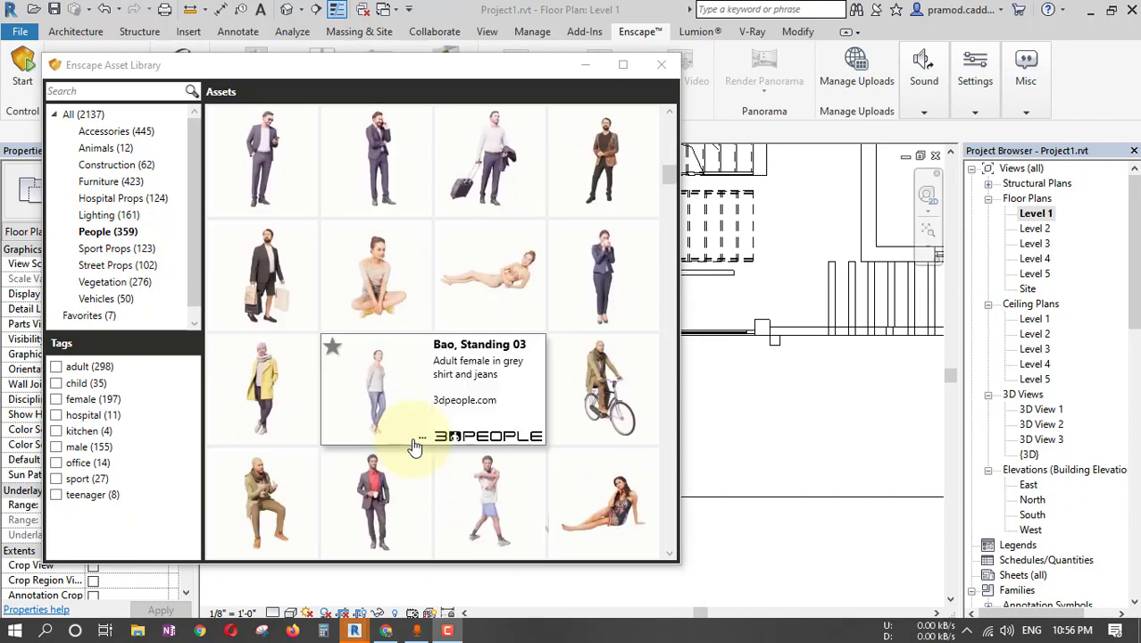
{"action": "scroll", "coordinate": [415, 447], "scroll_direction": "down", "scroll_amount": 1}
{"action": "scroll", "coordinate": [410, 446], "scroll_direction": "down", "scroll_amount": 2}
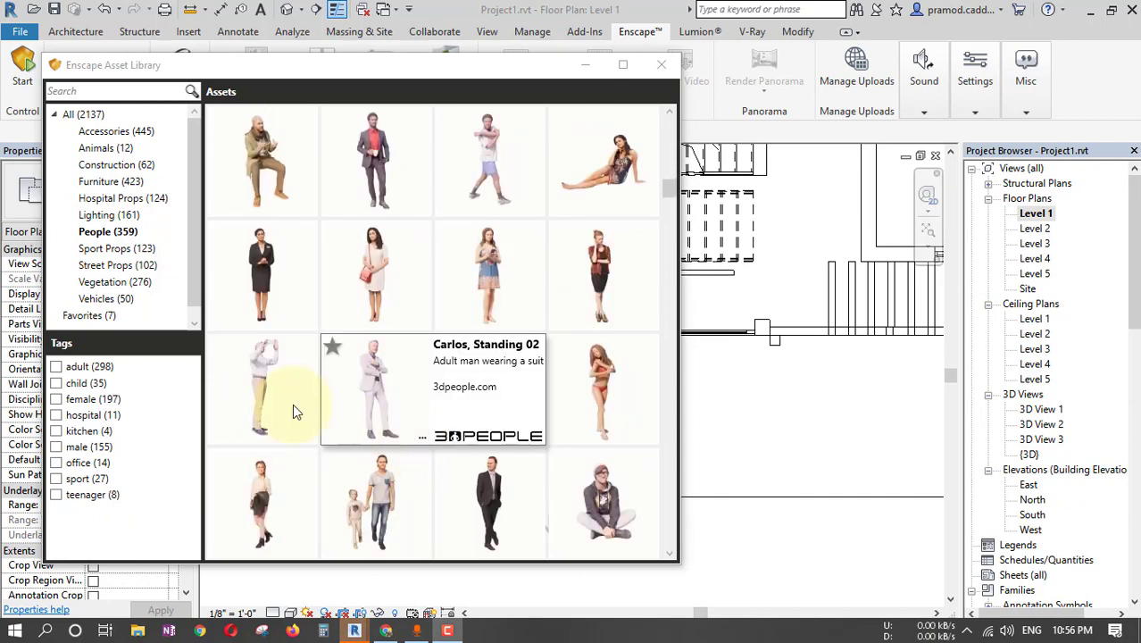
Place the Carlos, Standing figure at the lower edge of the street in front of the house
{"action": "left_click", "coordinate": [272, 390]}
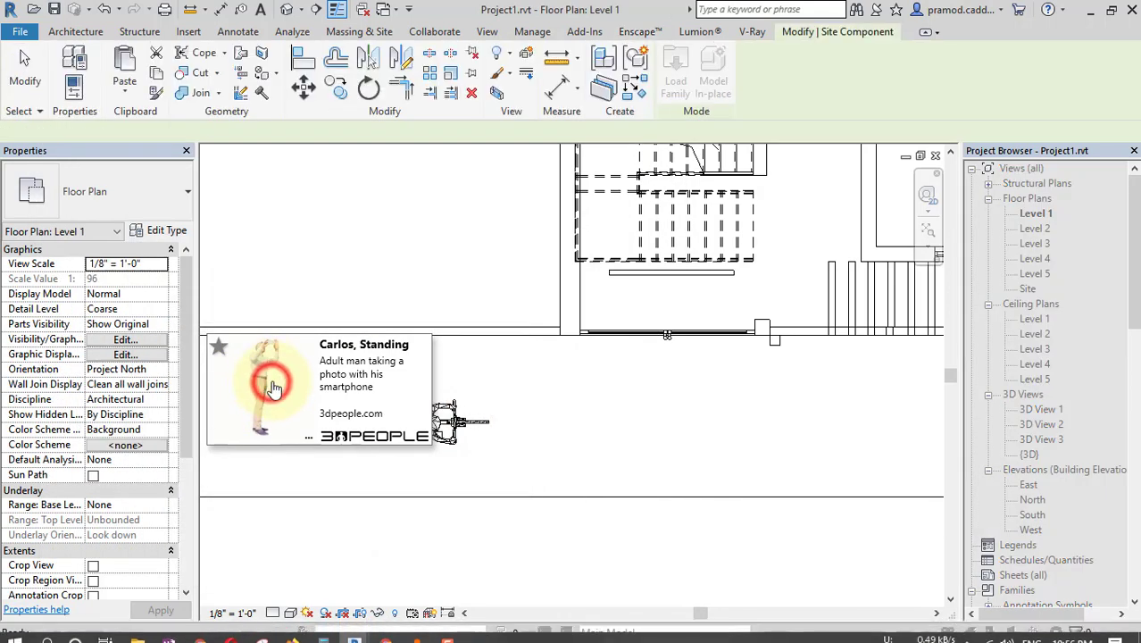
{"action": "scroll", "coordinate": [577, 388], "scroll_direction": "down", "scroll_amount": 2}
{"action": "scroll", "coordinate": [580, 413], "scroll_direction": "down", "scroll_amount": 2}
{"action": "scroll", "coordinate": [554, 384], "scroll_direction": "down", "scroll_amount": 2}
{"action": "middle_click_drag", "start_coordinate": [553, 383], "coordinate": [547, 447]}
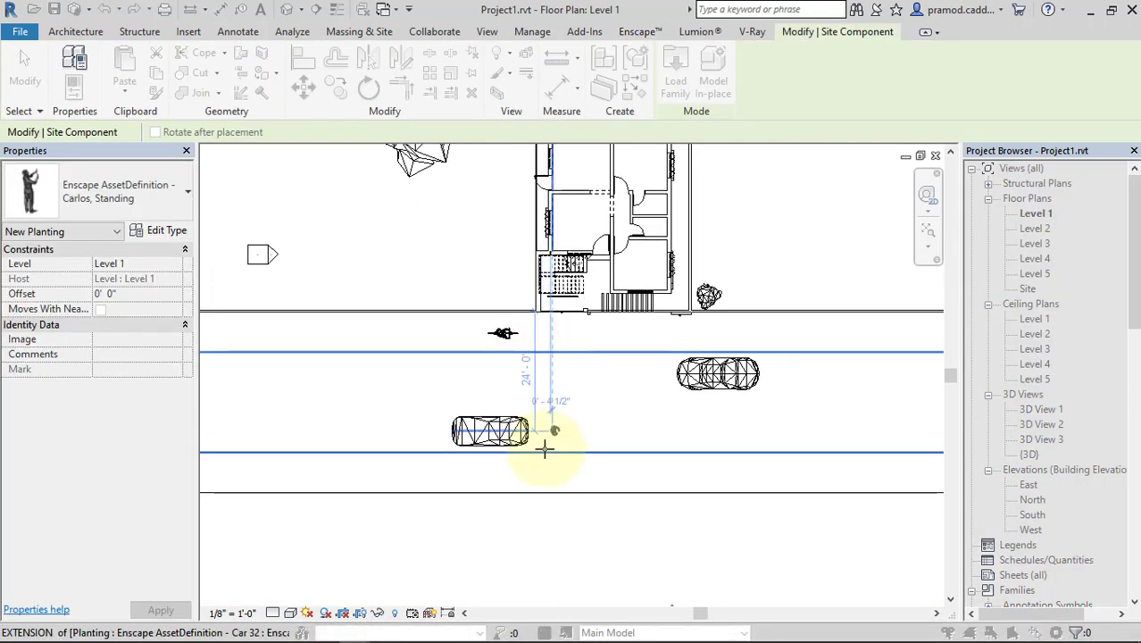
{"action": "scroll", "coordinate": [536, 460], "scroll_direction": "up", "scroll_amount": 2}
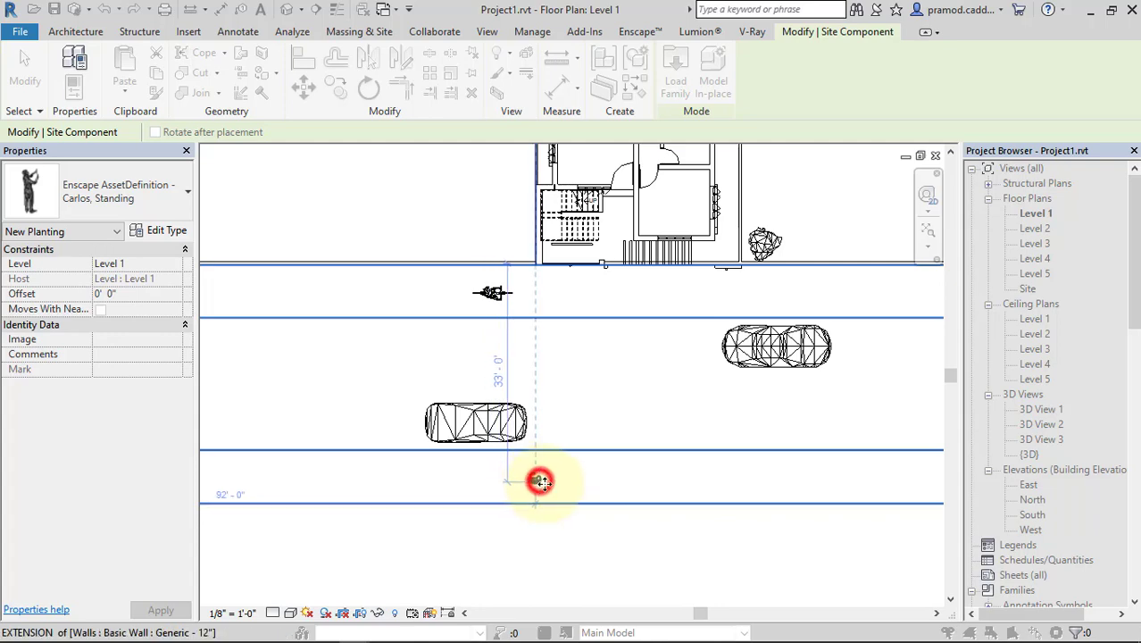
{"action": "left_click", "coordinate": [540, 482]}
{"action": "scroll", "coordinate": [536, 479], "scroll_direction": "up", "scroll_amount": 2}
{"action": "key", "text": "Escape"}
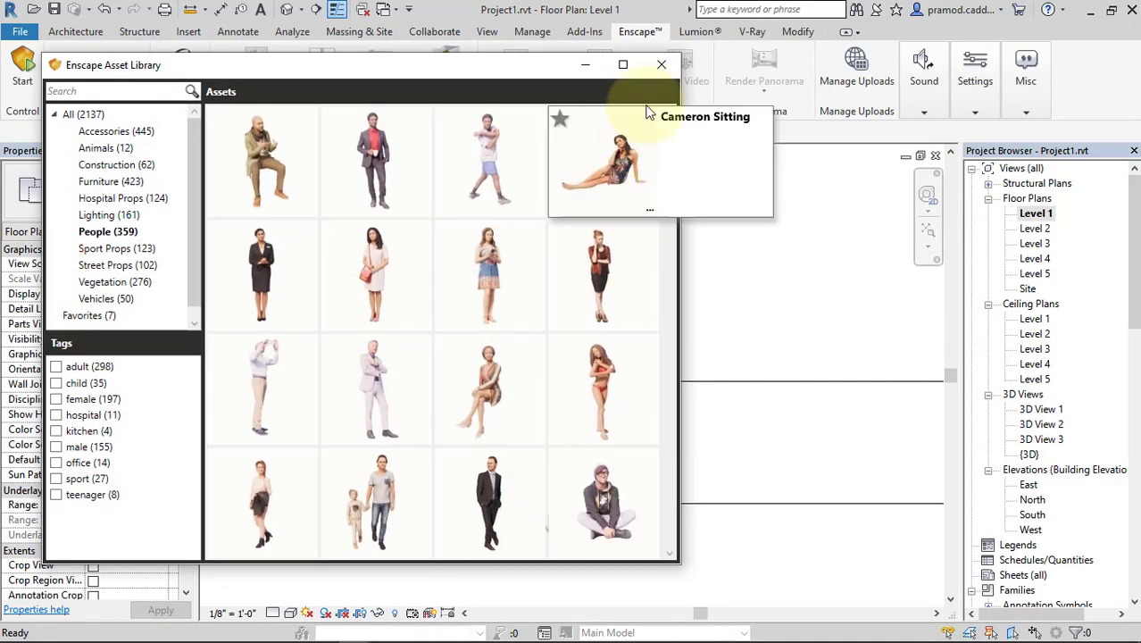
Close the Asset Library and rotate the Carlos figure slightly
{"action": "left_click", "coordinate": [661, 65]}
{"action": "scroll", "coordinate": [535, 420], "scroll_direction": "up", "scroll_amount": 2}
{"action": "left_click", "coordinate": [547, 433]}
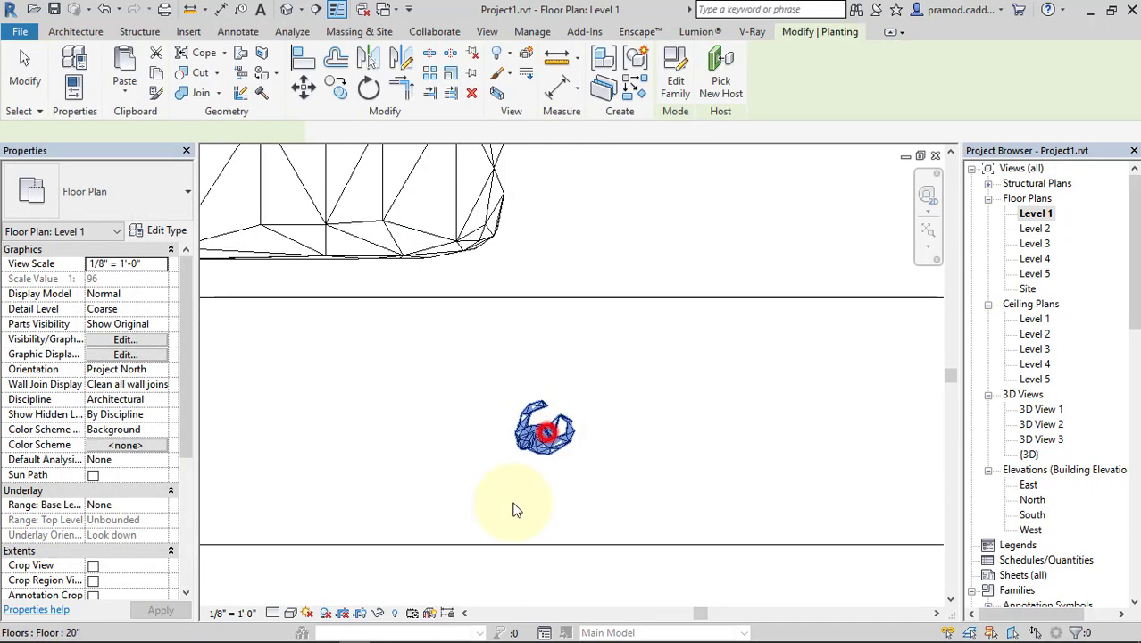
{"action": "left_click", "coordinate": [373, 89]}
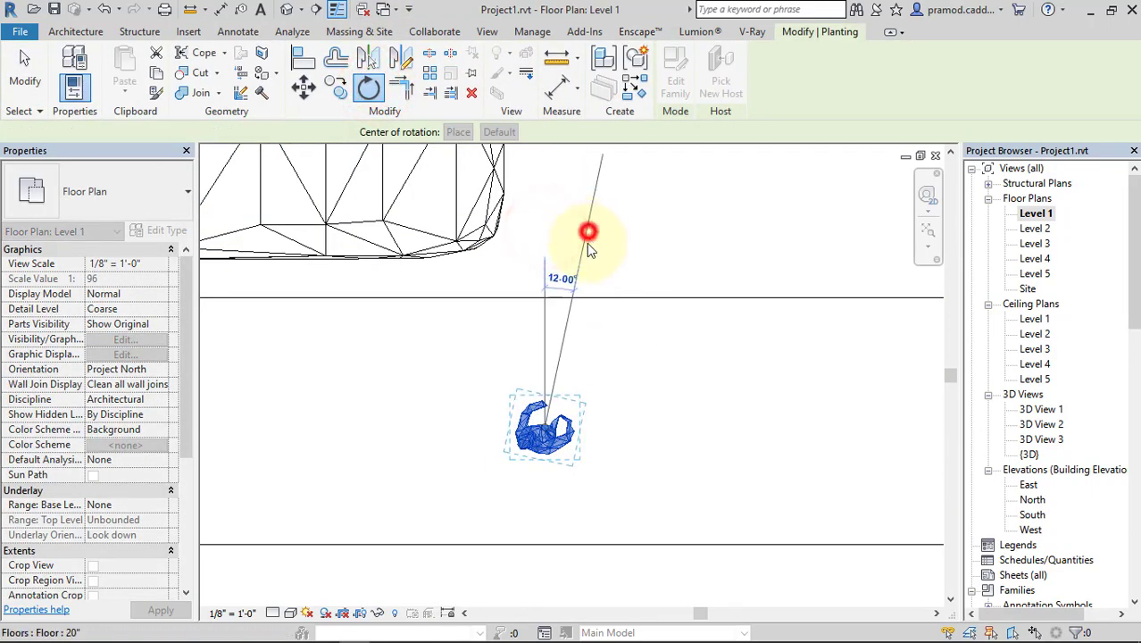
{"action": "left_click", "coordinate": [588, 234]}
{"action": "scroll", "coordinate": [585, 370], "scroll_direction": "down", "scroll_amount": 1}
{"action": "scroll", "coordinate": [586, 375], "scroll_direction": "down", "scroll_amount": 2}
{"action": "scroll", "coordinate": [616, 385], "scroll_direction": "down", "scroll_amount": 1}
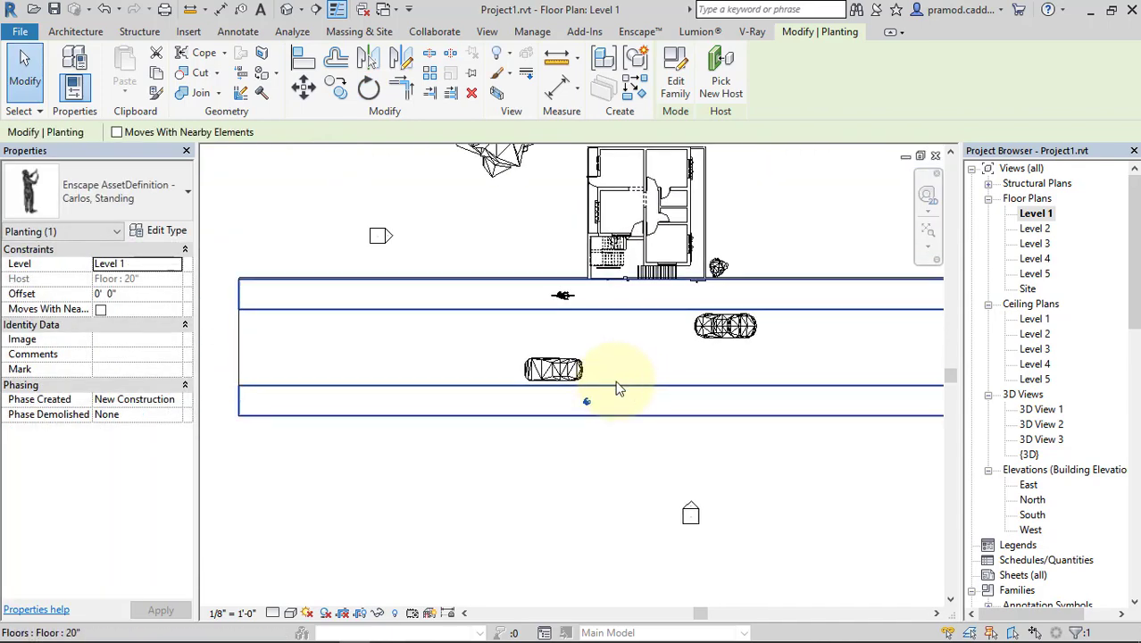
{"action": "left_click", "coordinate": [618, 388]}
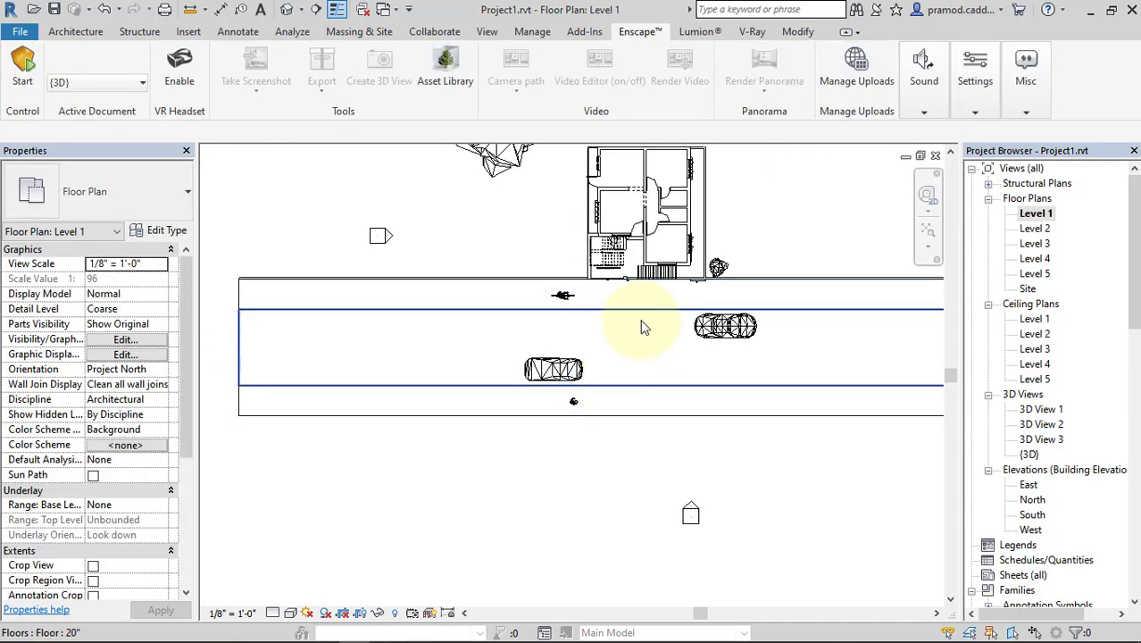
Copy one elm tree to four spots around the cluster behind the house
{"action": "middle_click_drag", "start_coordinate": [640, 328], "coordinate": [522, 382]}
{"action": "scroll", "coordinate": [375, 294], "scroll_direction": "up", "scroll_amount": 1}
{"action": "left_click", "coordinate": [352, 310]}
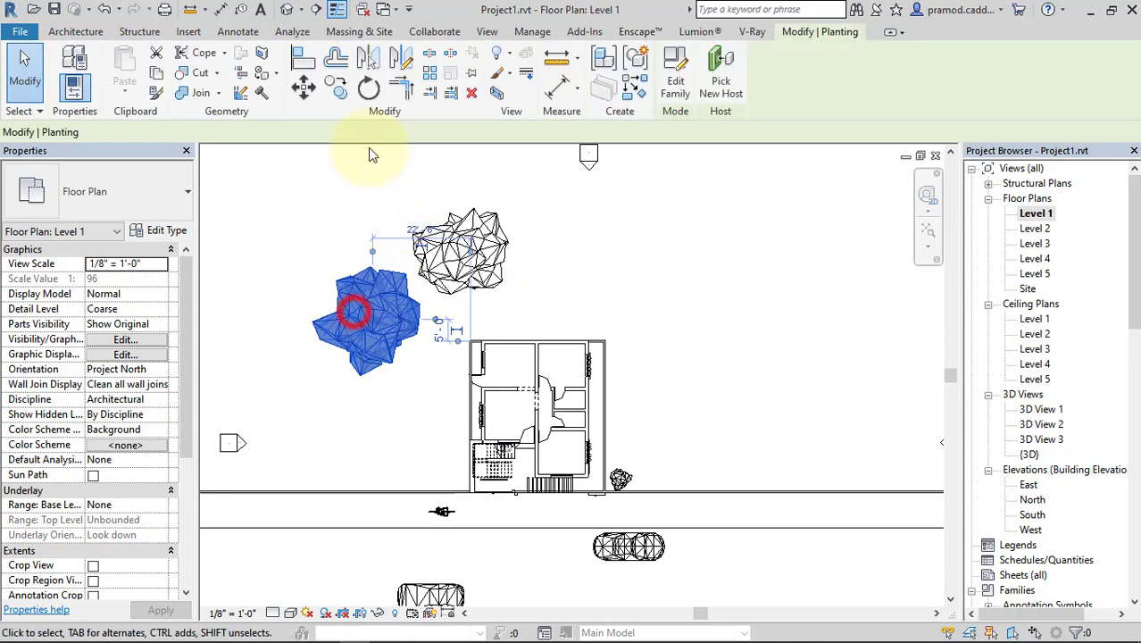
{"action": "left_click", "coordinate": [335, 86]}
{"action": "left_click", "coordinate": [377, 308]}
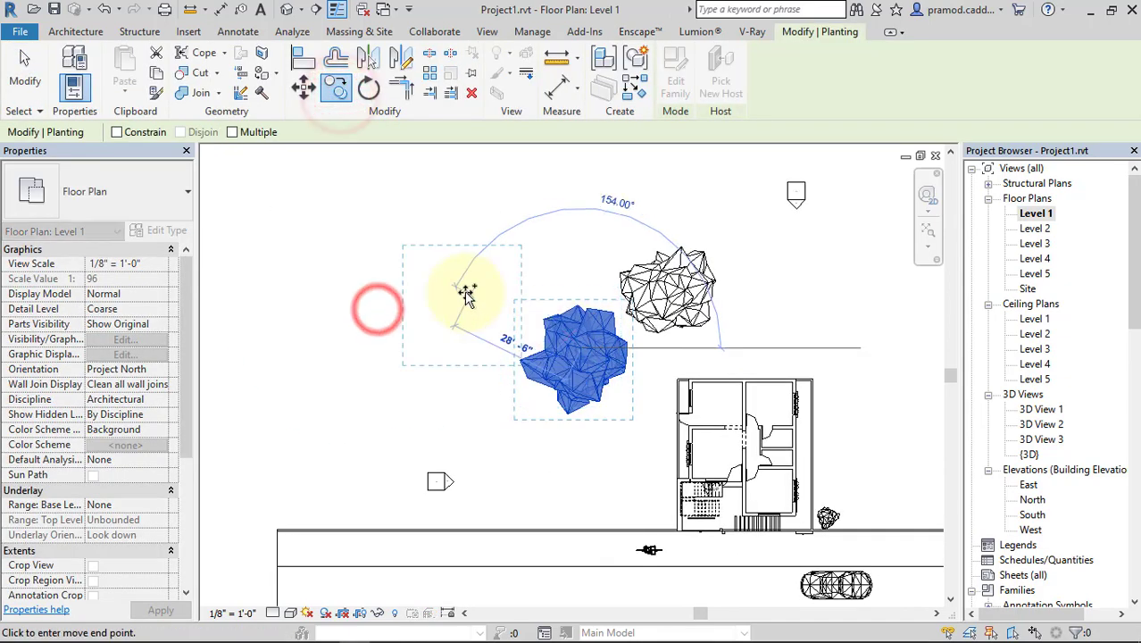
{"action": "left_click", "coordinate": [429, 375]}
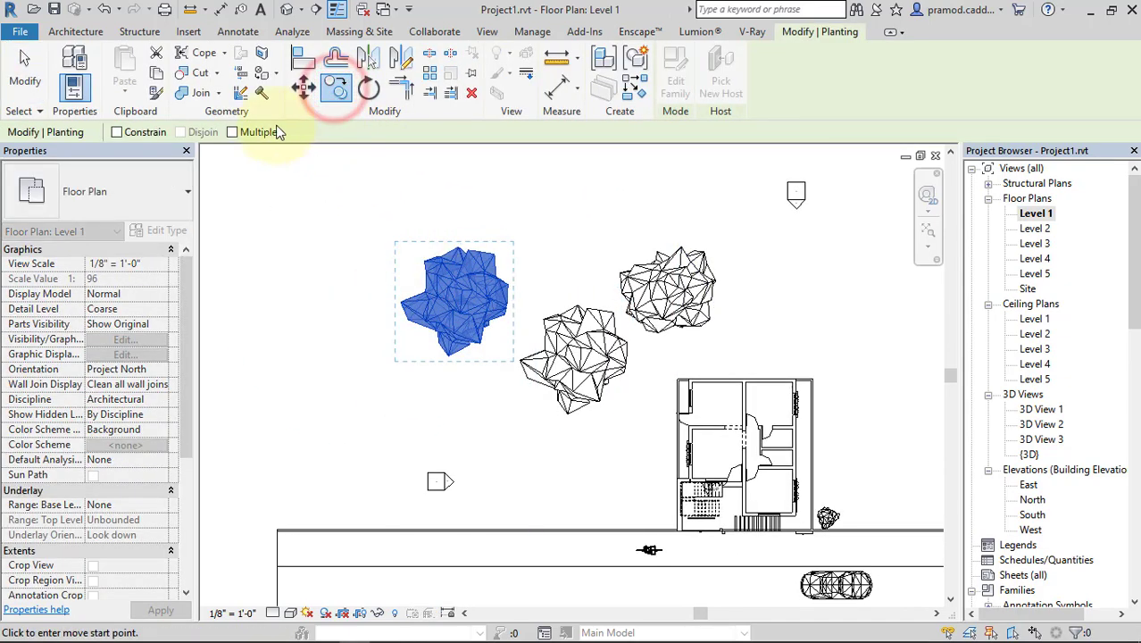
{"action": "left_click", "coordinate": [357, 355]}
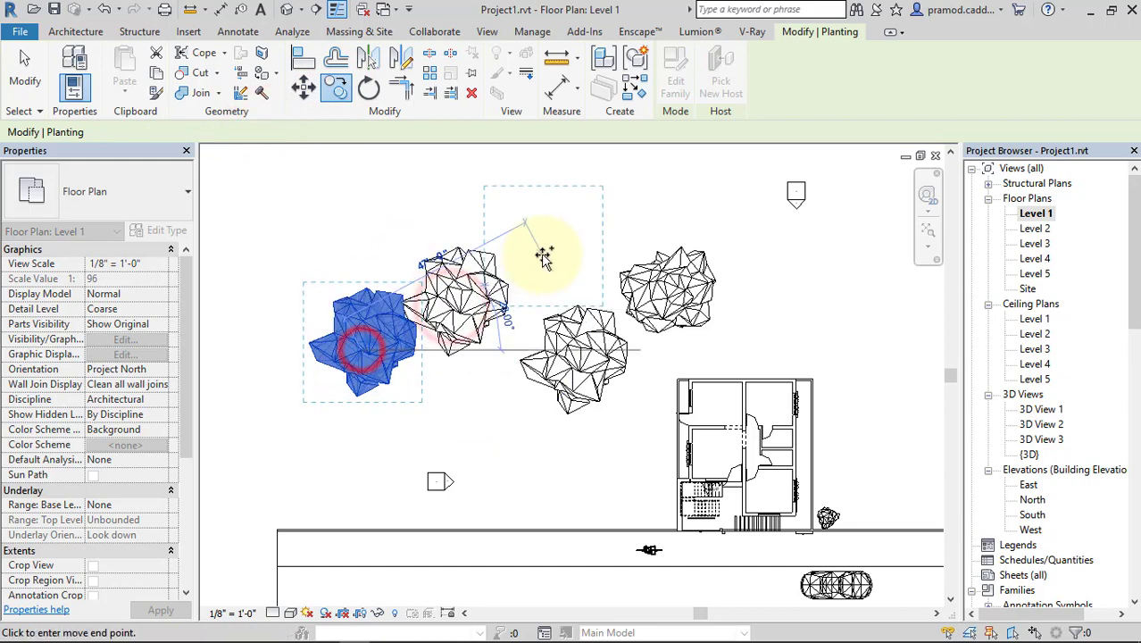
{"action": "left_click", "coordinate": [548, 243]}
{"action": "left_click", "coordinate": [373, 231]}
{"action": "scroll", "coordinate": [457, 374], "scroll_direction": "down", "scroll_amount": 2}
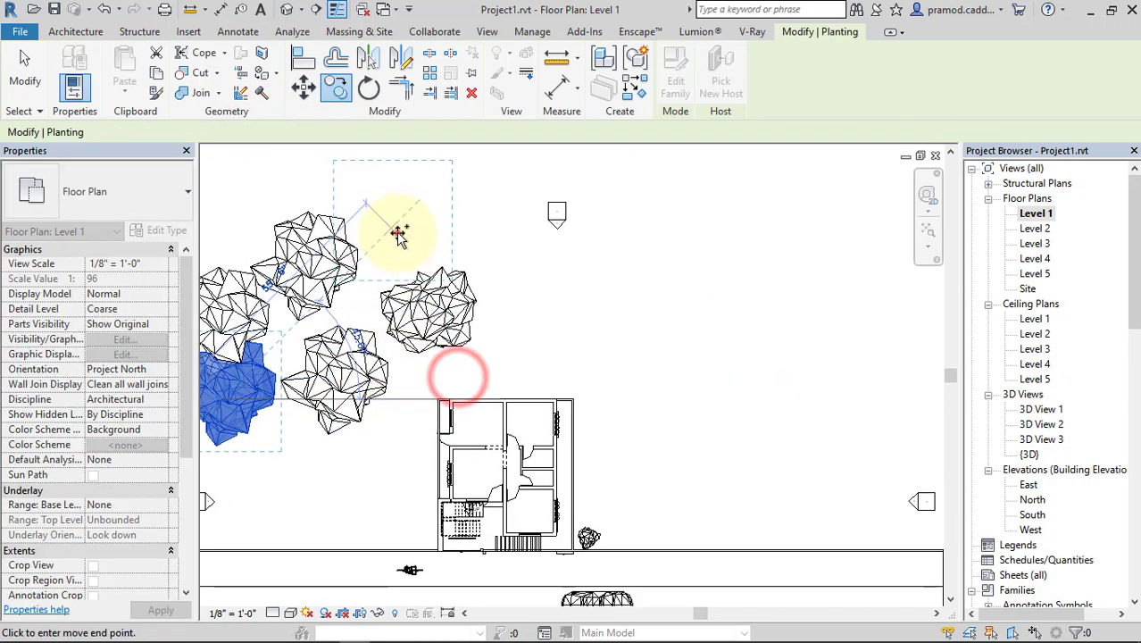
{"action": "scroll", "coordinate": [432, 308], "scroll_direction": "up", "scroll_amount": 2}
Copy another tree to three more spots in the cluster and near the house
{"action": "left_click", "coordinate": [432, 308]}
{"action": "left_click", "coordinate": [336, 86]}
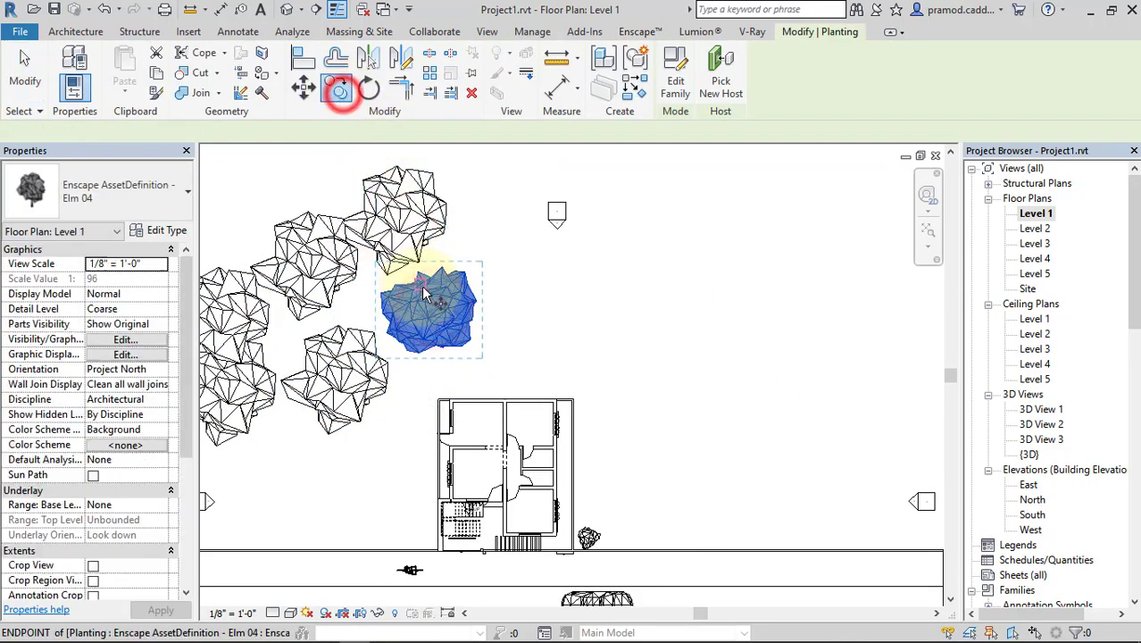
{"action": "middle_click_drag", "start_coordinate": [309, 252], "coordinate": [421, 287]}
{"action": "left_click", "coordinate": [540, 335]}
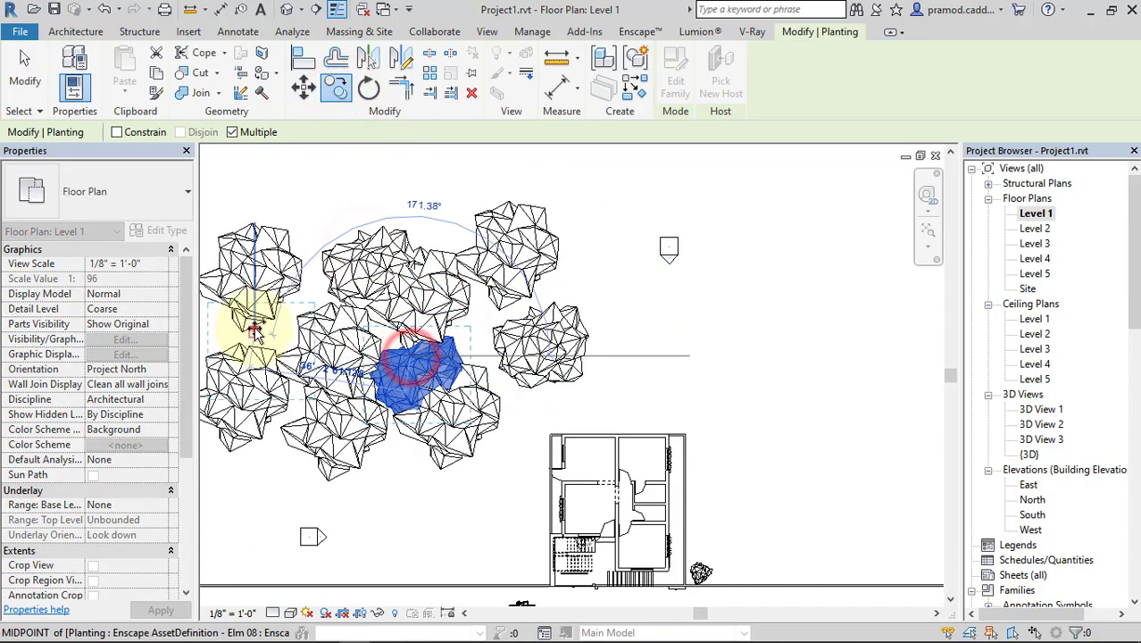
{"action": "left_click", "coordinate": [254, 328]}
{"action": "left_click", "coordinate": [562, 277]}
{"action": "middle_click_drag", "start_coordinate": [635, 373], "coordinate": [530, 346]}
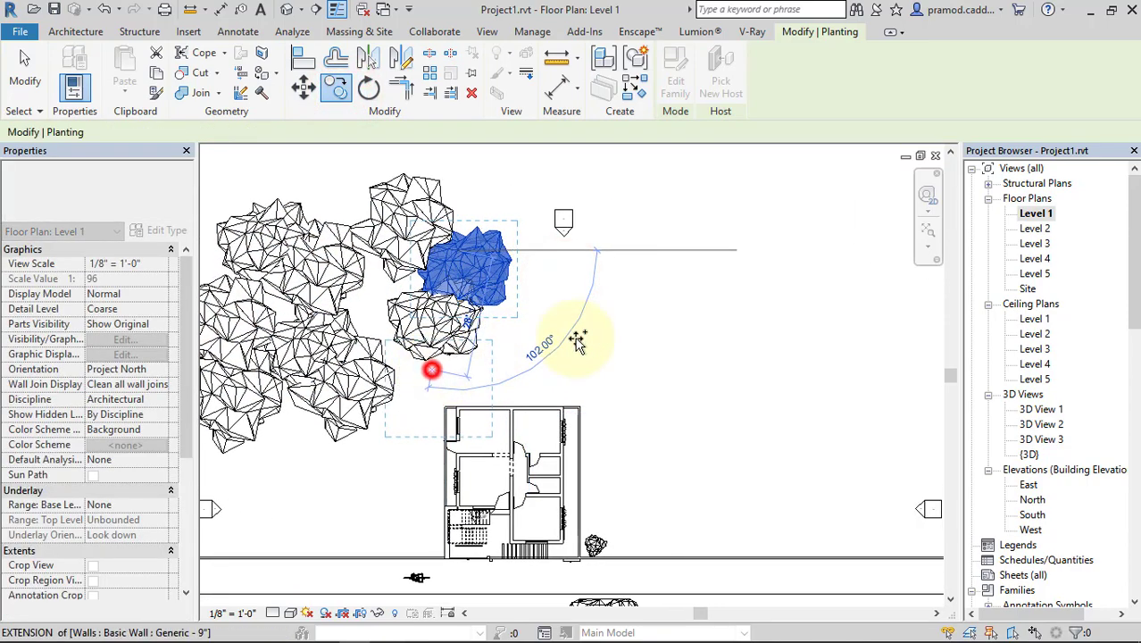
{"action": "left_click", "coordinate": [578, 342]}
{"action": "key", "text": "Escape"}
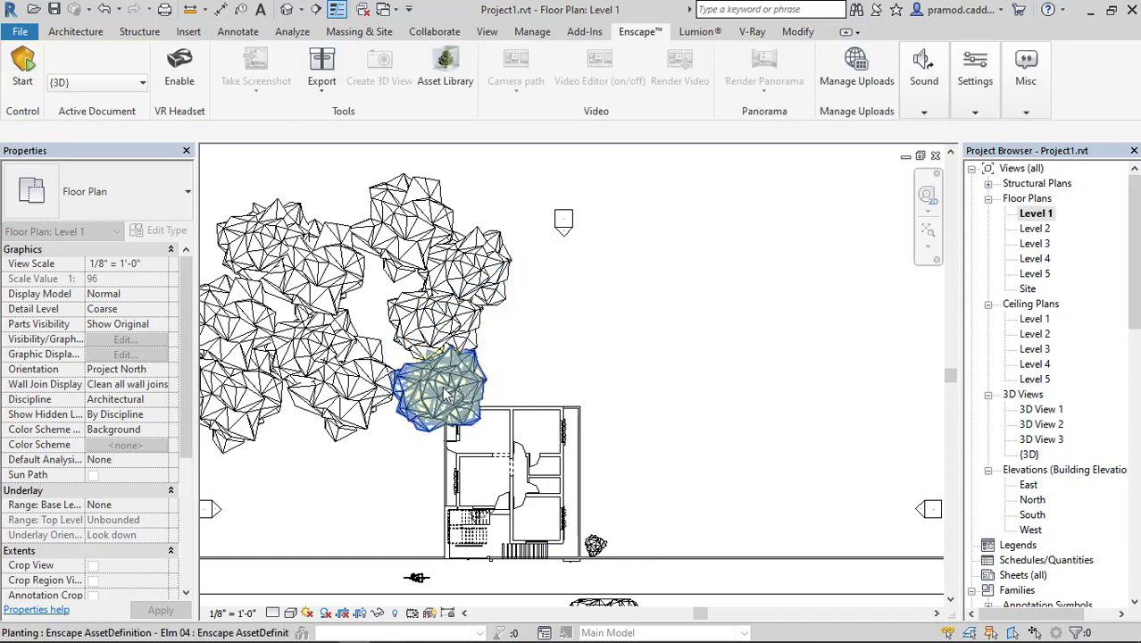
Move a tree to the house's upper-right corner and copy one three times above and right
{"action": "left_click", "coordinate": [437, 384]}
{"action": "left_click_drag", "start_coordinate": [438, 384], "coordinate": [522, 353]}
{"action": "key", "text": "Escape"}
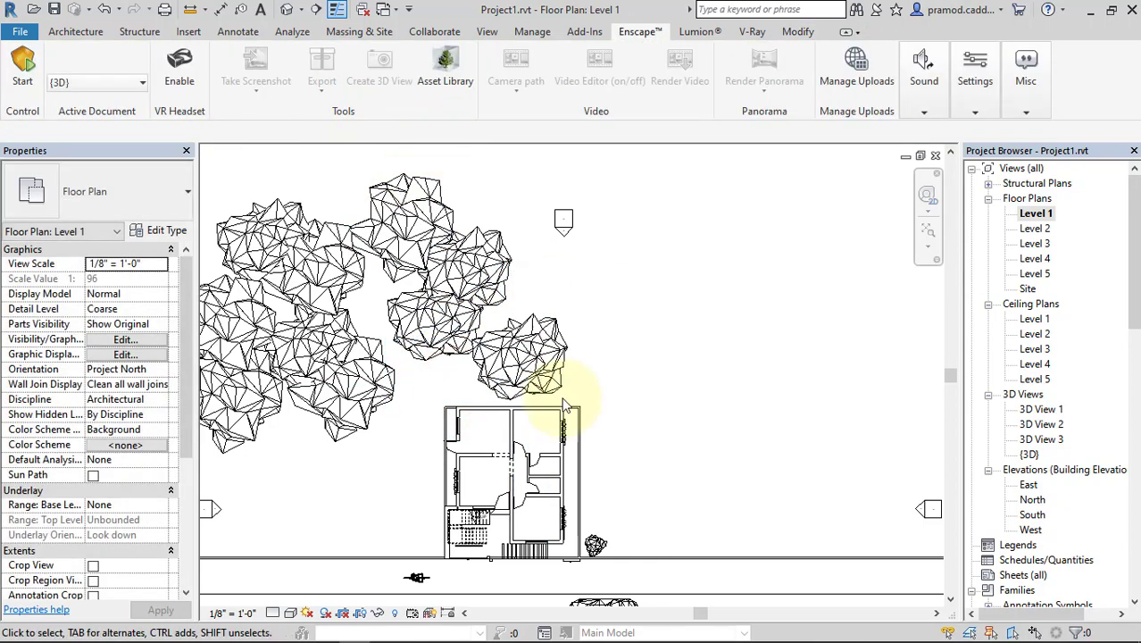
{"action": "left_click", "coordinate": [563, 400]}
{"action": "left_click", "coordinate": [527, 356]}
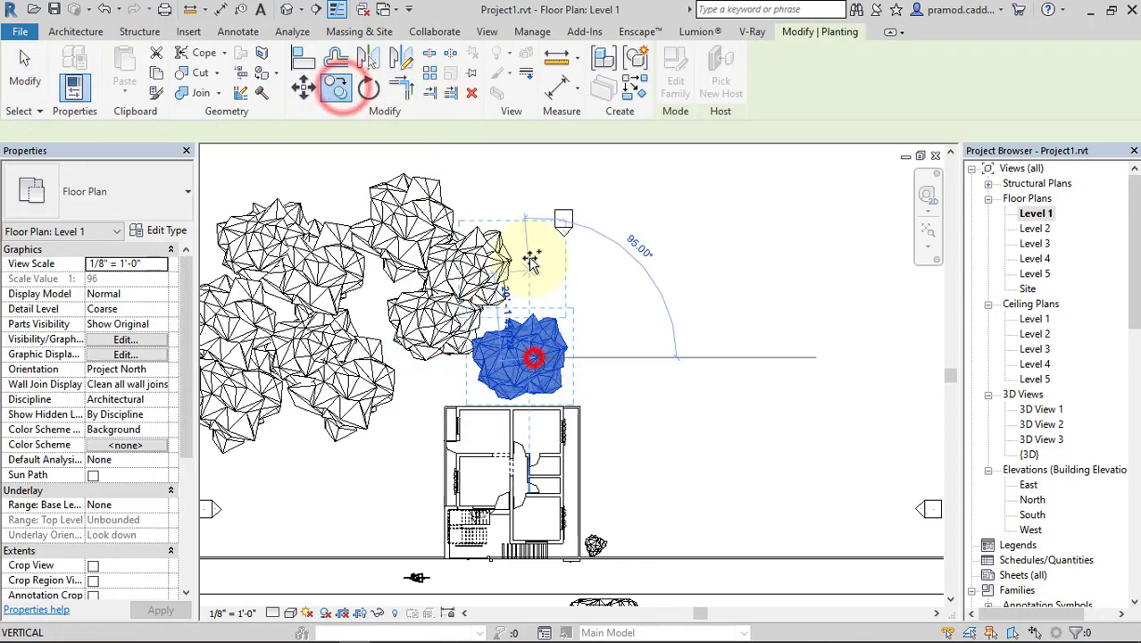
{"action": "left_click", "coordinate": [522, 185]}
{"action": "left_click", "coordinate": [625, 295]}
{"action": "left_click", "coordinate": [614, 248]}
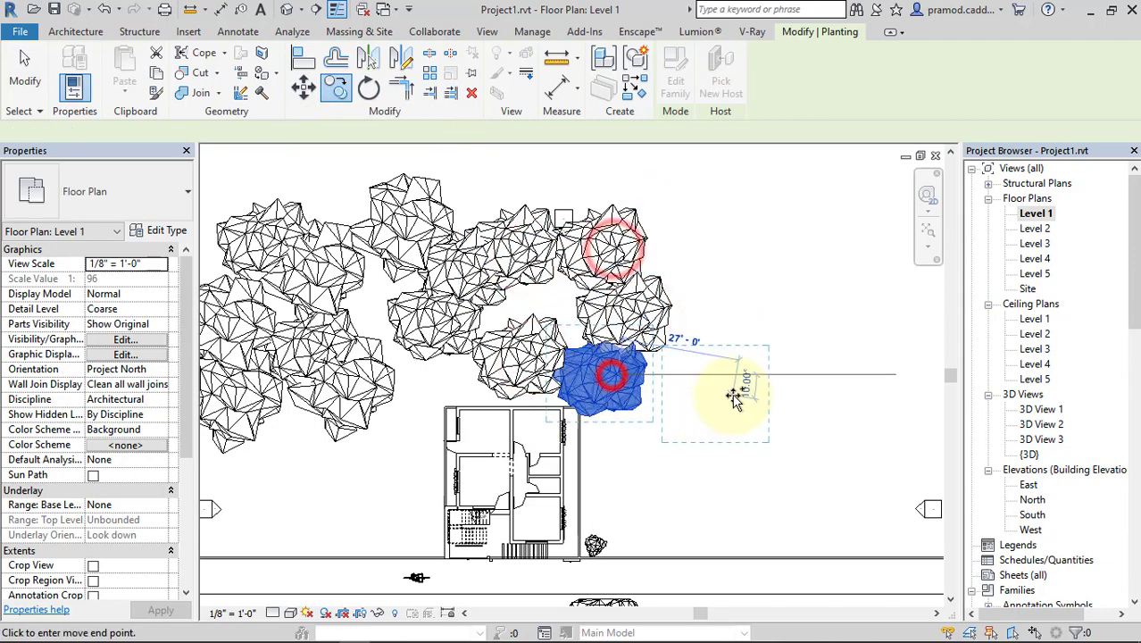
{"action": "left_click", "coordinate": [734, 400]}
Copy the group of six left-side trees to the right of the house
{"action": "middle_click_drag", "start_coordinate": [731, 295], "coordinate": [809, 304]}
{"action": "left_click_drag", "start_coordinate": [381, 187], "coordinate": [303, 411]}
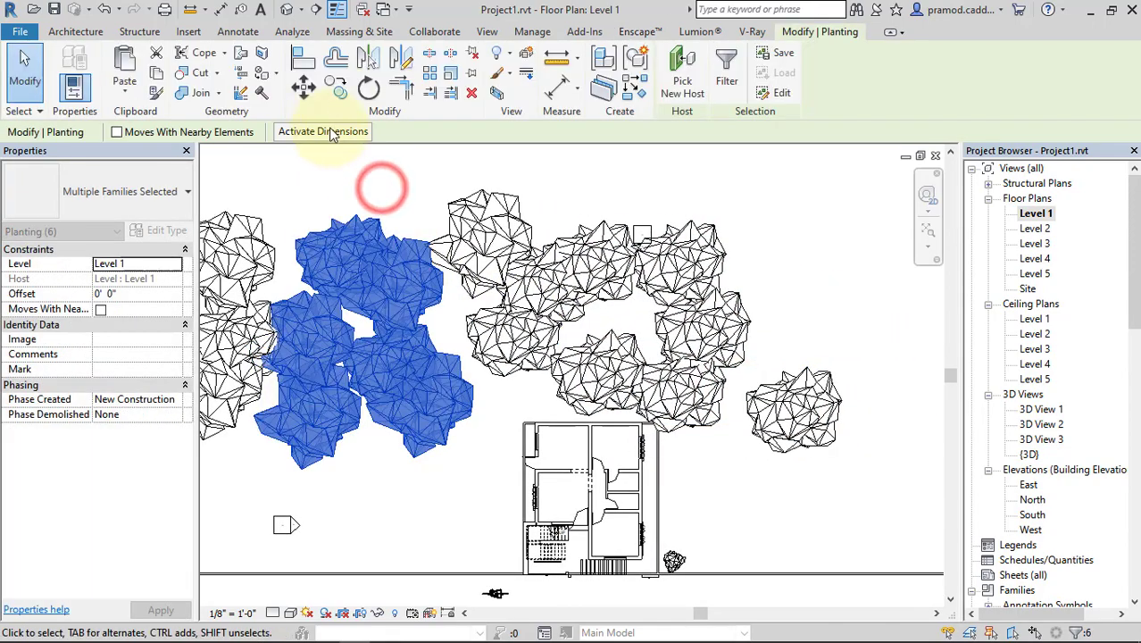
{"action": "left_click", "coordinate": [336, 87]}
{"action": "left_click", "coordinate": [331, 254]}
{"action": "middle_click_drag", "start_coordinate": [471, 331], "coordinate": [367, 314]}
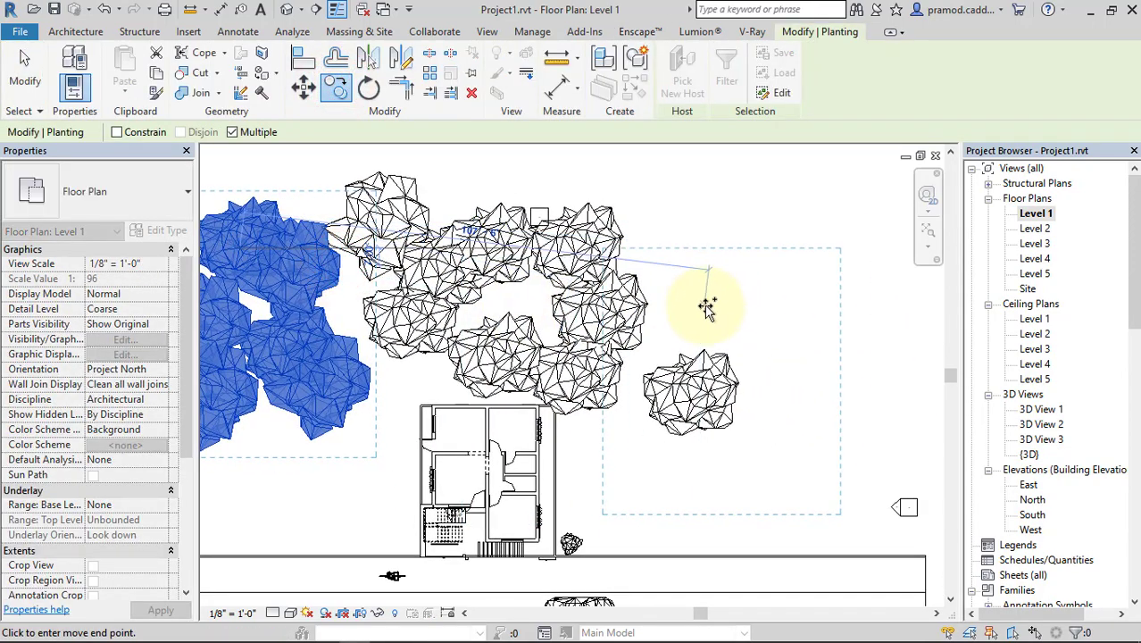
{"action": "left_click", "coordinate": [704, 296]}
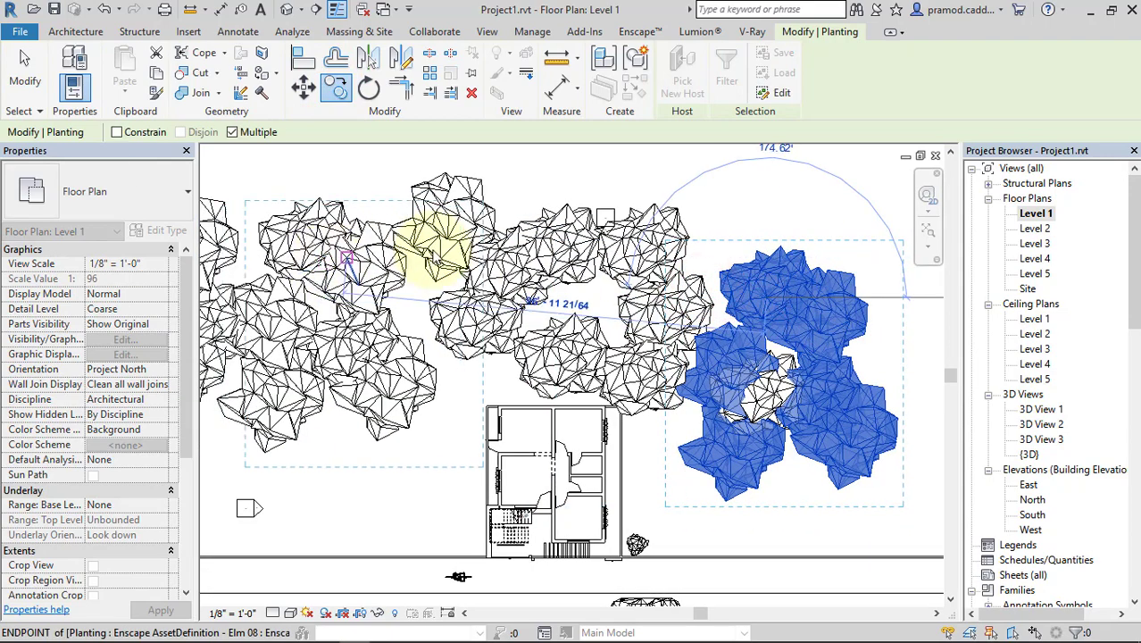
{"action": "key", "text": "Escape"}
{"action": "key", "text": "Escape"}
Copy the column of trees above the house over to the left side
{"action": "left_click_drag", "start_coordinate": [681, 195], "coordinate": [642, 214]}
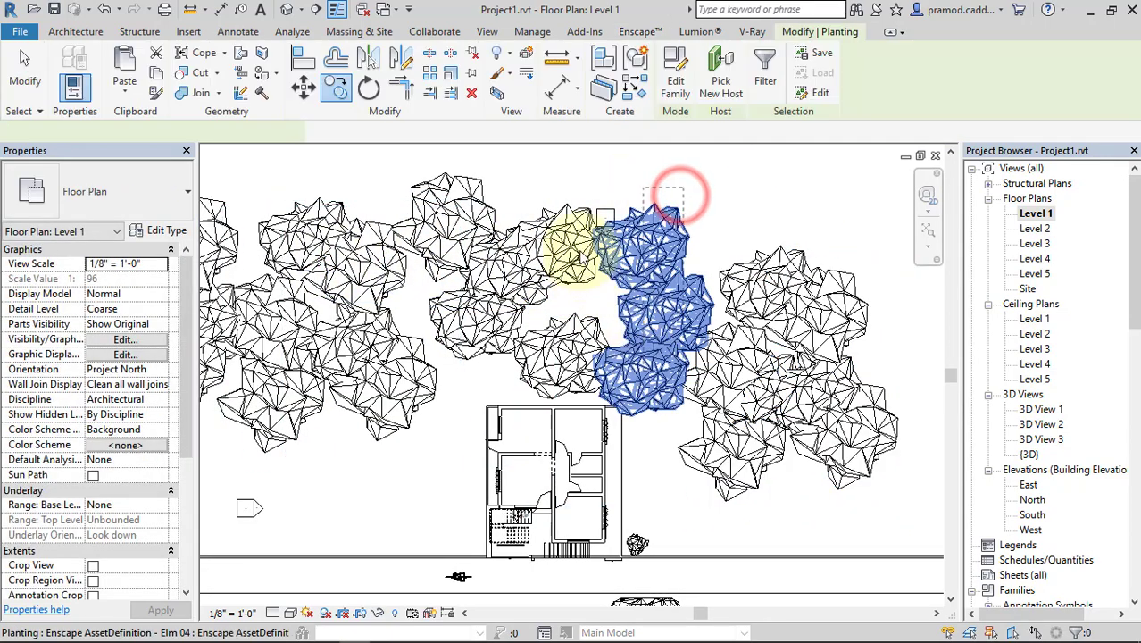
{"action": "left_click_drag", "start_coordinate": [549, 178], "coordinate": [473, 375], "text": "ctrl"}
{"action": "left_click", "coordinate": [336, 87]}
{"action": "left_click", "coordinate": [522, 255]}
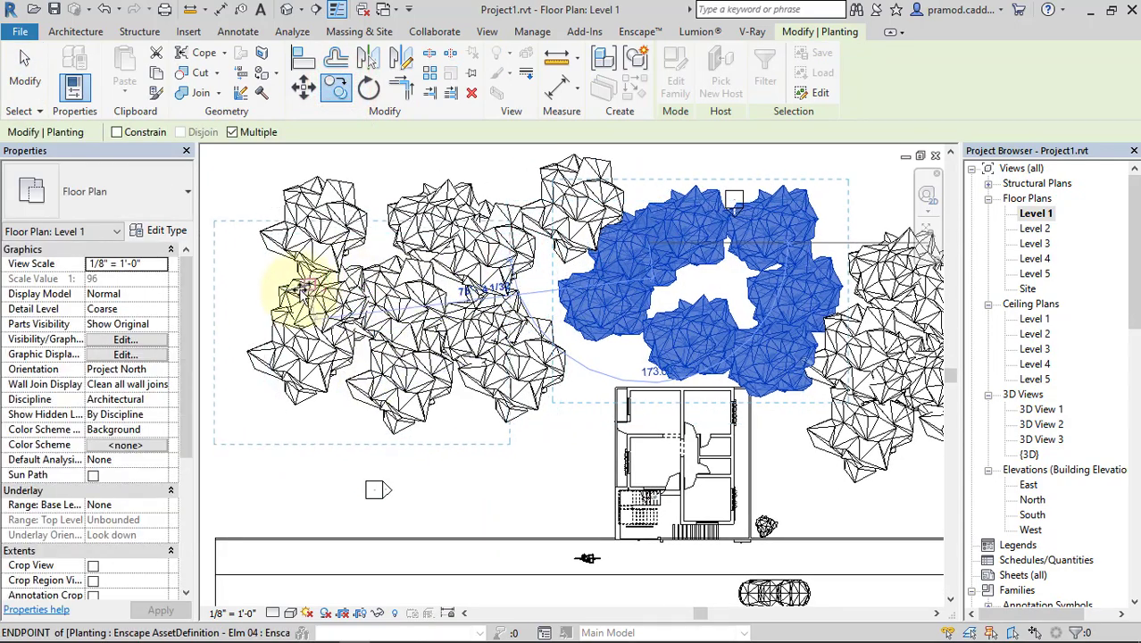
{"action": "left_click", "coordinate": [292, 224]}
{"action": "key", "text": "Escape"}
Copy a single tree into a remaining gap in the grove
{"action": "scroll", "coordinate": [509, 301], "scroll_direction": "down", "scroll_amount": 4}
{"action": "scroll", "coordinate": [482, 287], "scroll_direction": "up", "scroll_amount": 5}
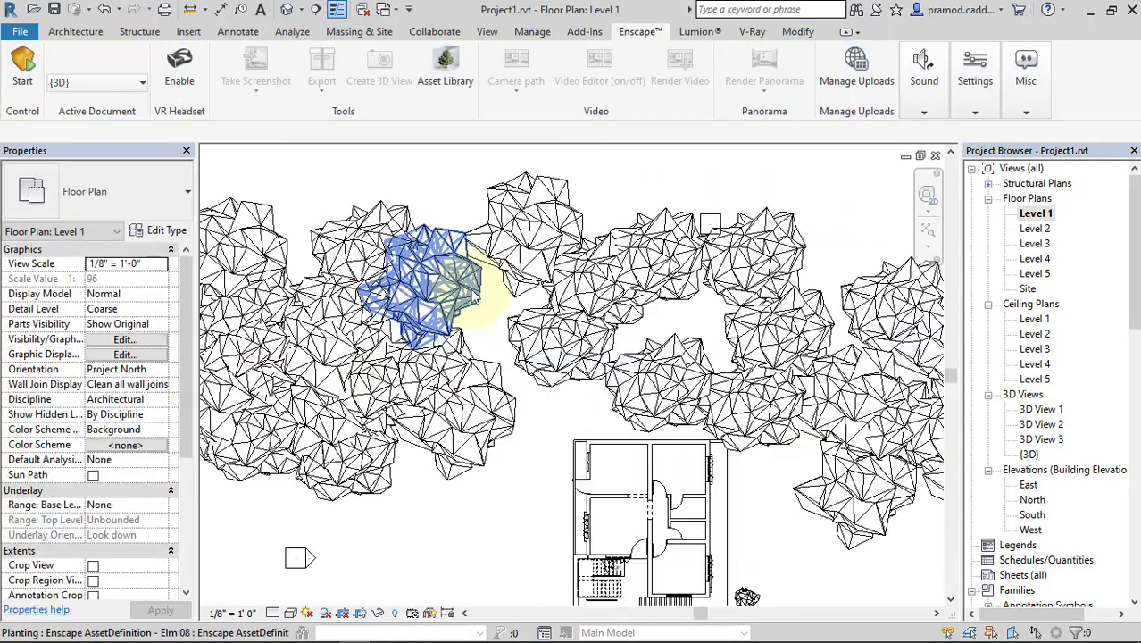
{"action": "left_click", "coordinate": [535, 321]}
{"action": "left_click", "coordinate": [335, 87]}
{"action": "left_click", "coordinate": [540, 333]}
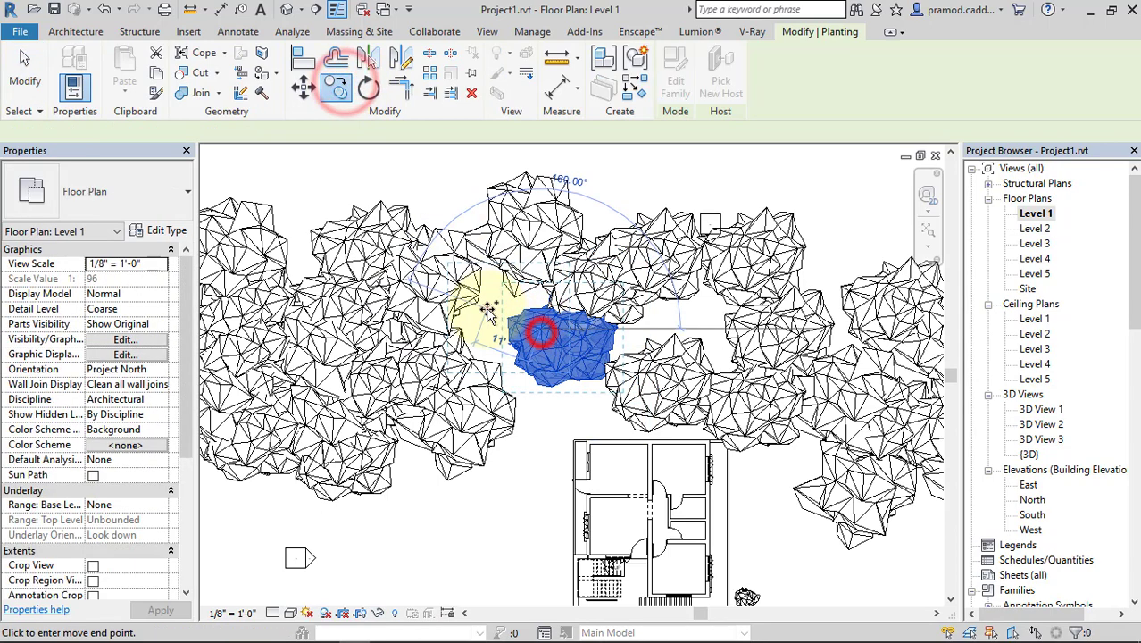
{"action": "left_click", "coordinate": [489, 310]}
{"action": "scroll", "coordinate": [471, 303], "scroll_direction": "up", "scroll_amount": 3}
{"action": "key", "text": "Escape"}
Array the small front shrub into a row of 10 trees spanning 48' - 0" along the road
{"action": "left_click", "coordinate": [491, 382]}
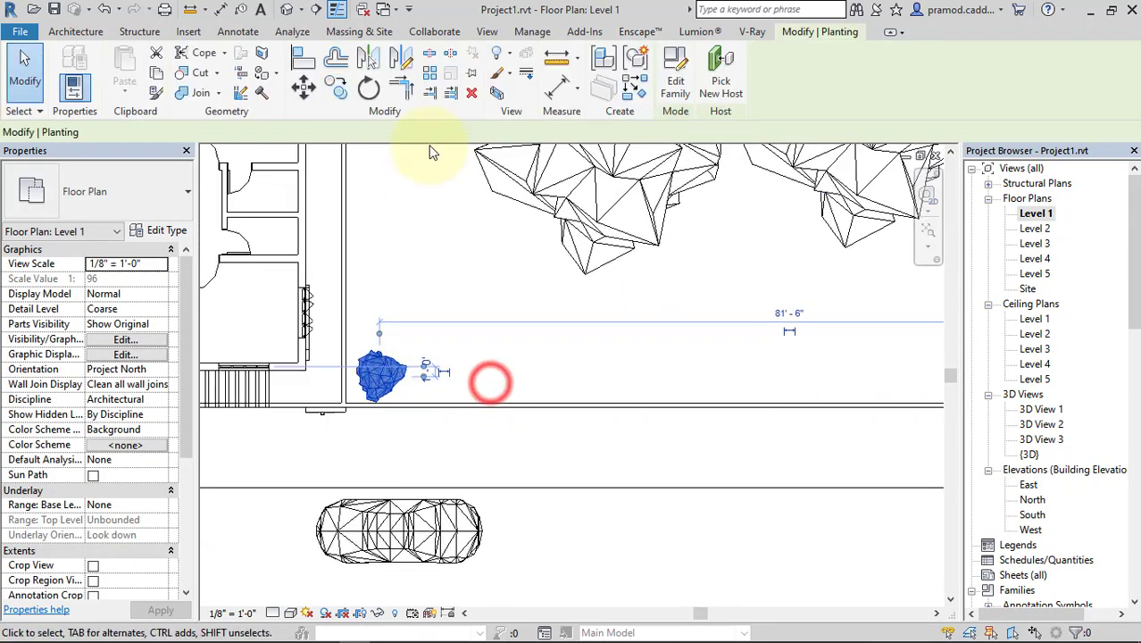
{"action": "left_click", "coordinate": [429, 72]}
{"action": "left_click", "coordinate": [379, 377]}
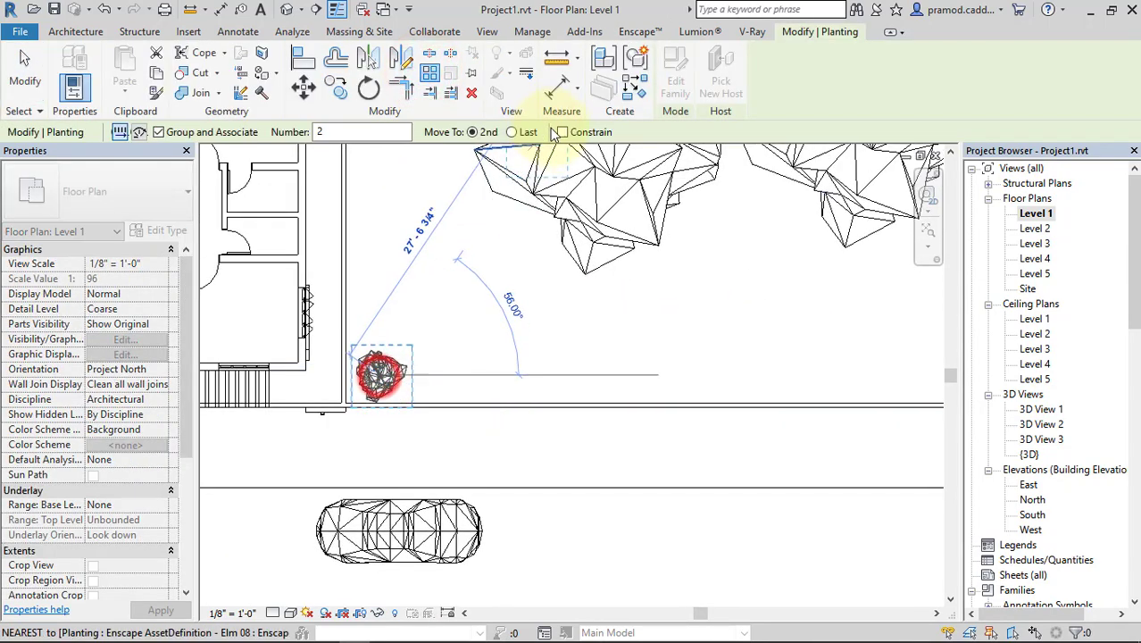
{"action": "scroll", "coordinate": [696, 398], "scroll_direction": "down", "scroll_amount": 2}
{"action": "scroll", "coordinate": [678, 383], "scroll_direction": "up", "scroll_amount": 2}
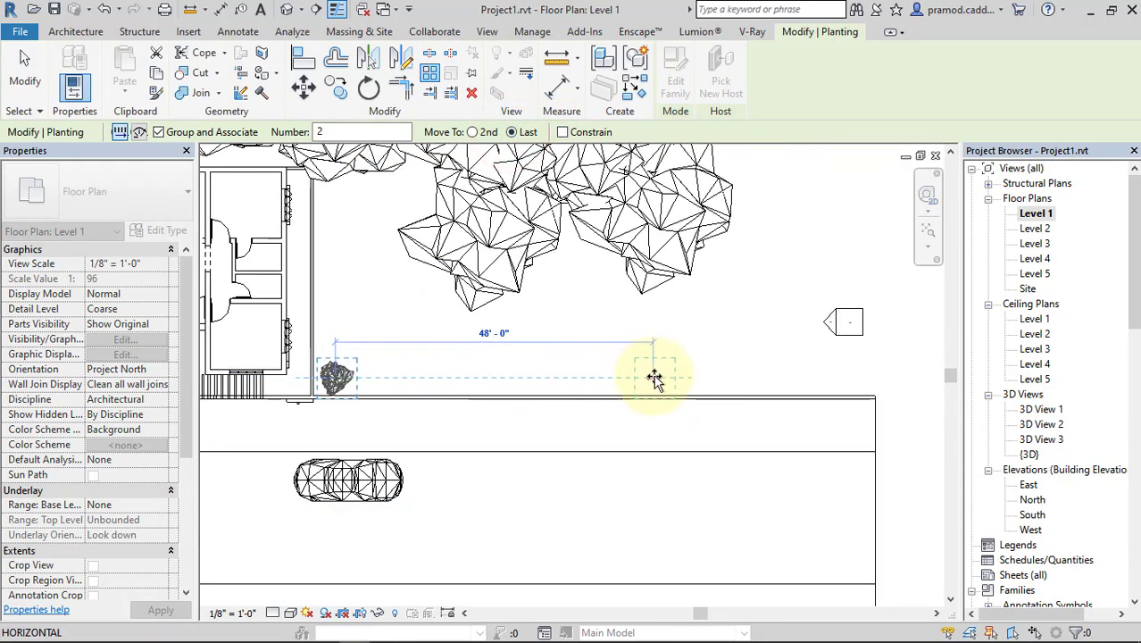
{"action": "left_click", "coordinate": [665, 378]}
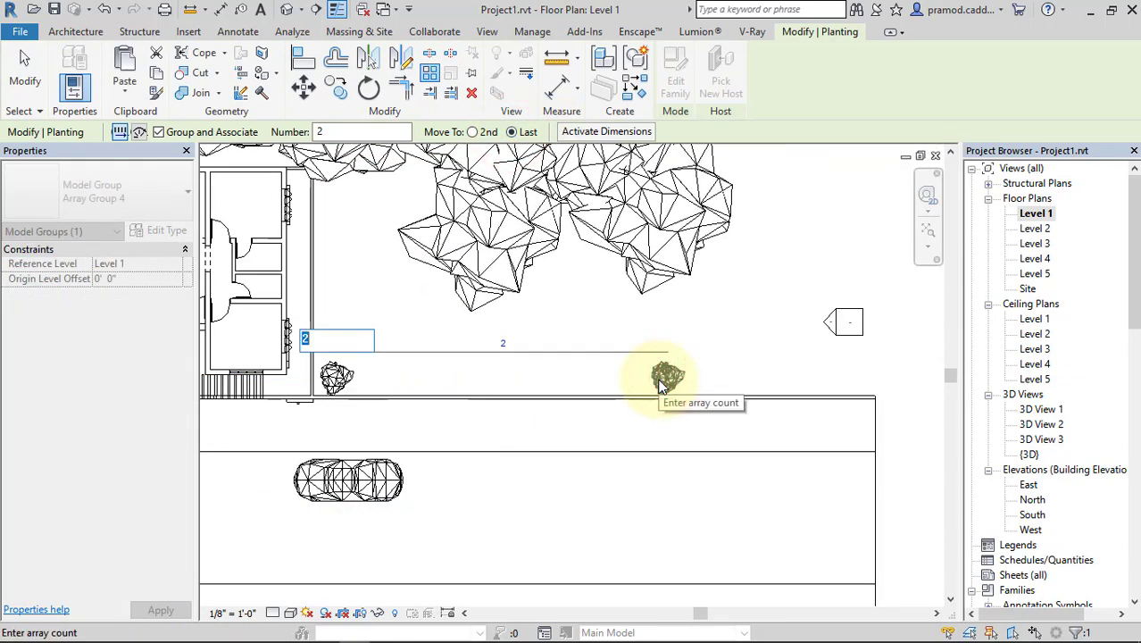
{"action": "type", "text": "10"}
{"action": "key", "text": "Return"}
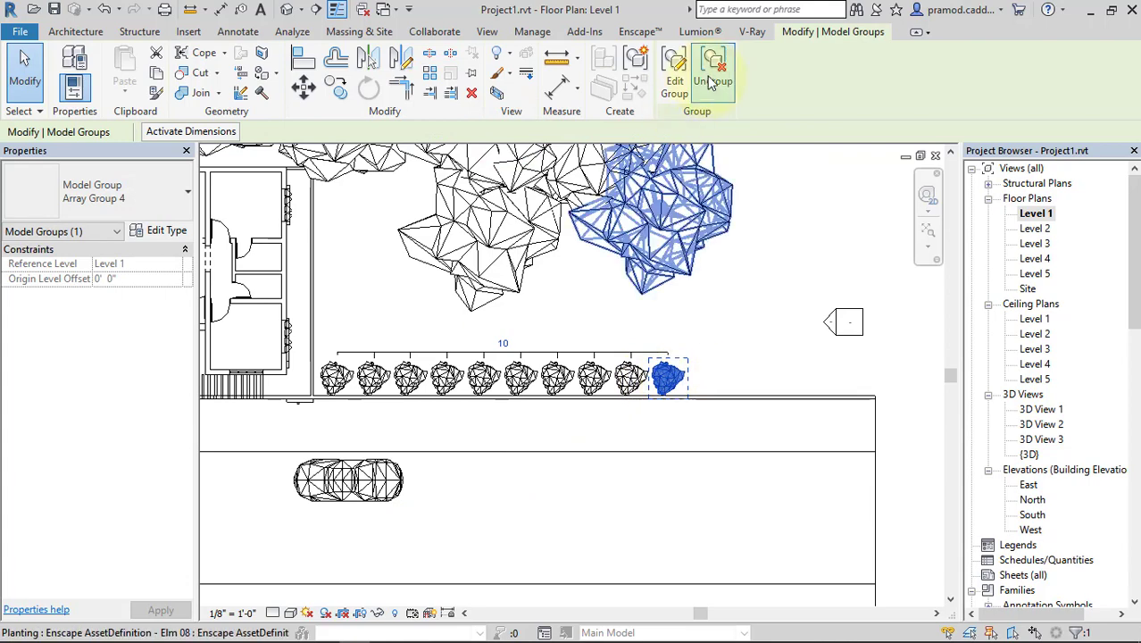
Ungroup the arrayed trees and select the last tree in the row
{"action": "left_click", "coordinate": [705, 74]}
{"action": "left_click", "coordinate": [724, 351]}
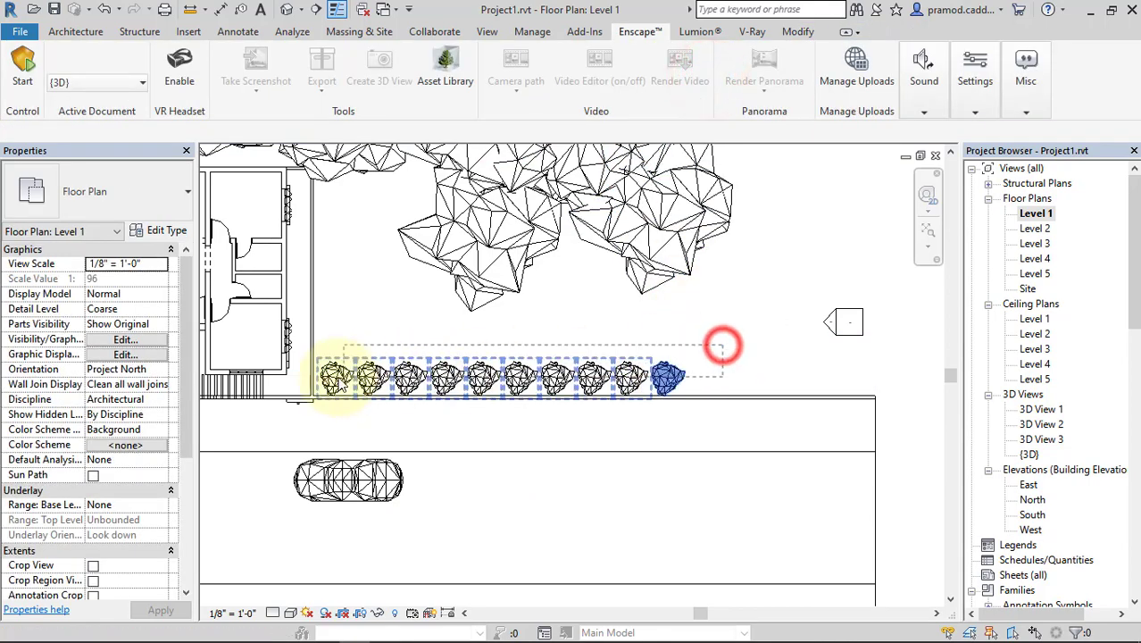
{"action": "left_click_drag", "start_coordinate": [723, 345], "coordinate": [338, 382]}
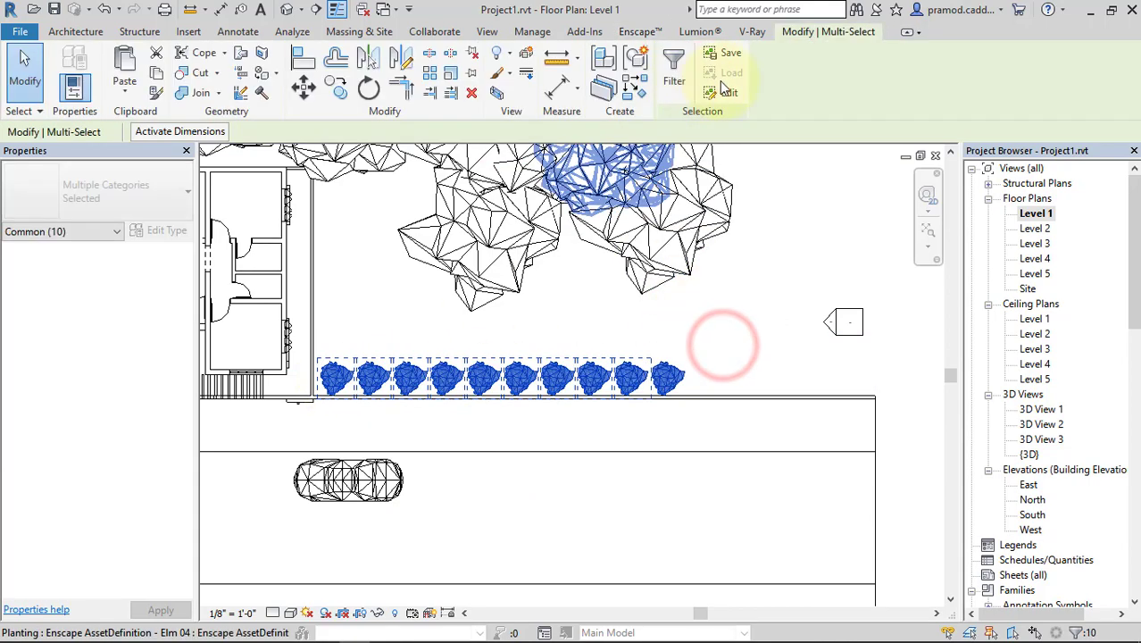
{"action": "left_click", "coordinate": [757, 31]}
{"action": "left_click_drag", "start_coordinate": [645, 317], "coordinate": [518, 357]}
{"action": "left_click_drag", "start_coordinate": [344, 379], "coordinate": [332, 384]}
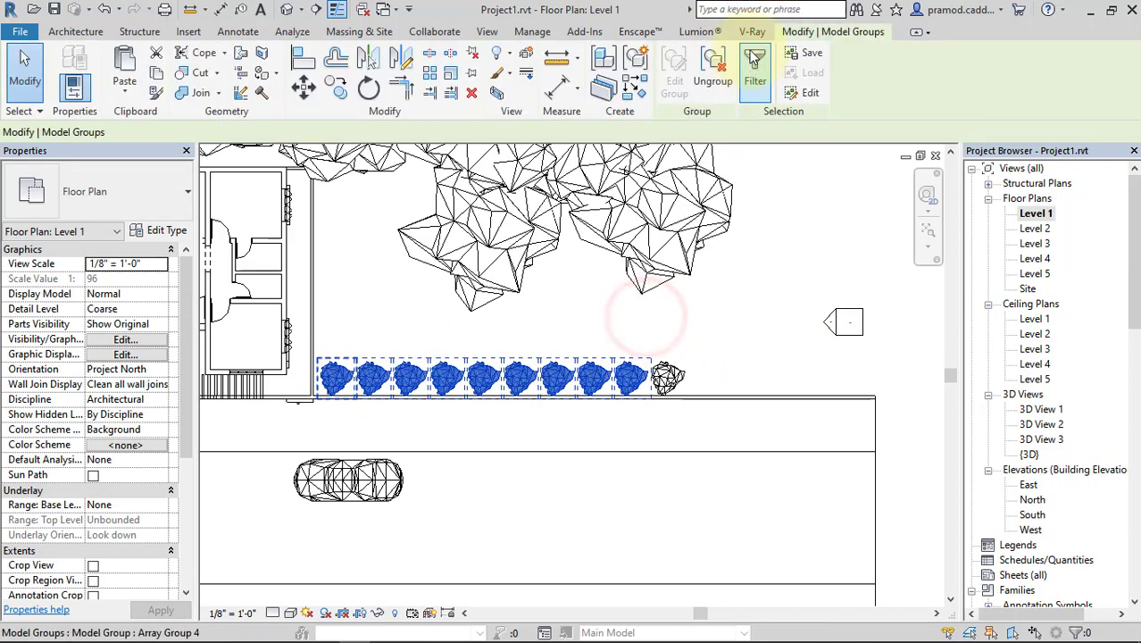
{"action": "left_click", "coordinate": [751, 31]}
{"action": "left_click", "coordinate": [665, 378]}
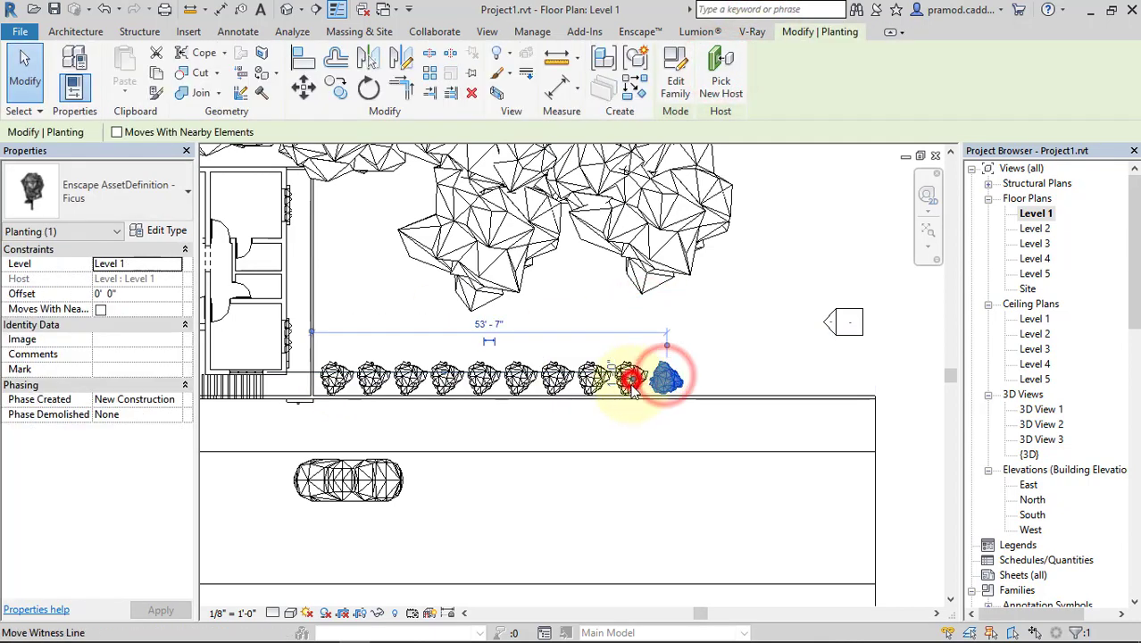
Slide the last tree closer and reposition trees within the row
{"action": "left_click_drag", "start_coordinate": [631, 399], "coordinate": [526, 397]}
{"action": "scroll", "coordinate": [607, 393], "scroll_direction": "up", "scroll_amount": 2}
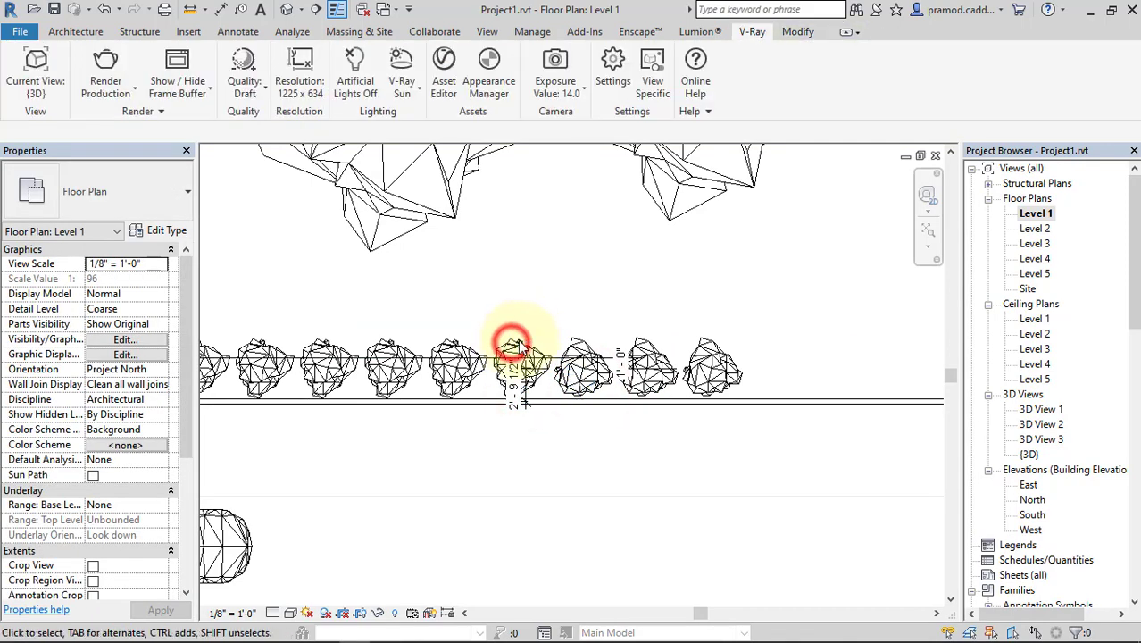
{"action": "left_click_drag", "start_coordinate": [509, 339], "coordinate": [522, 402]}
{"action": "left_click", "coordinate": [621, 348]}
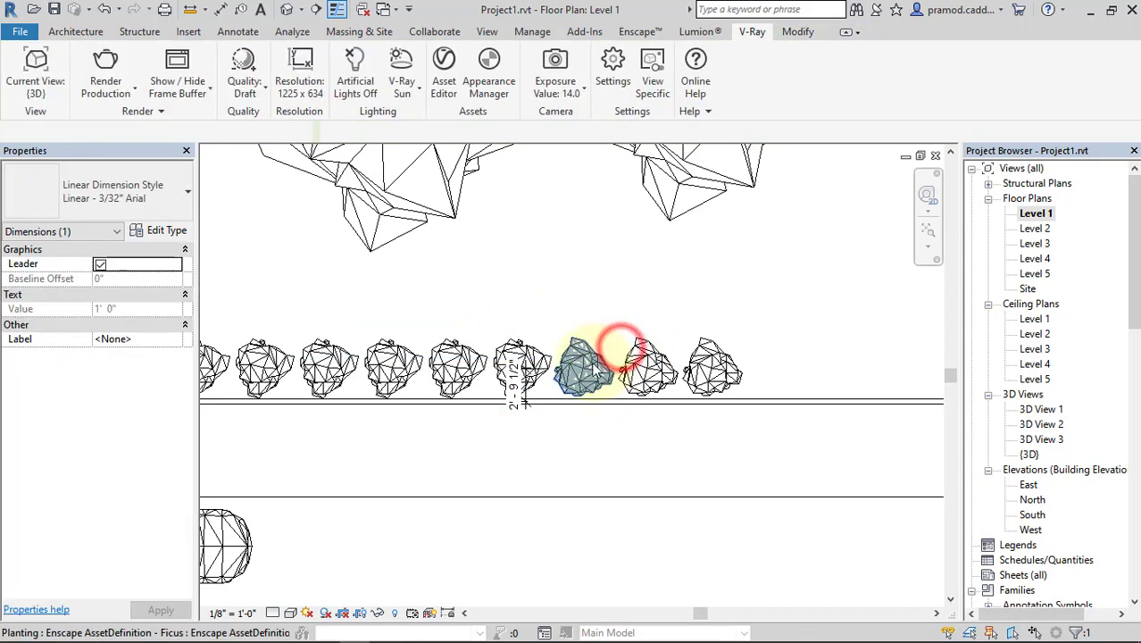
{"action": "left_click", "coordinate": [518, 412]}
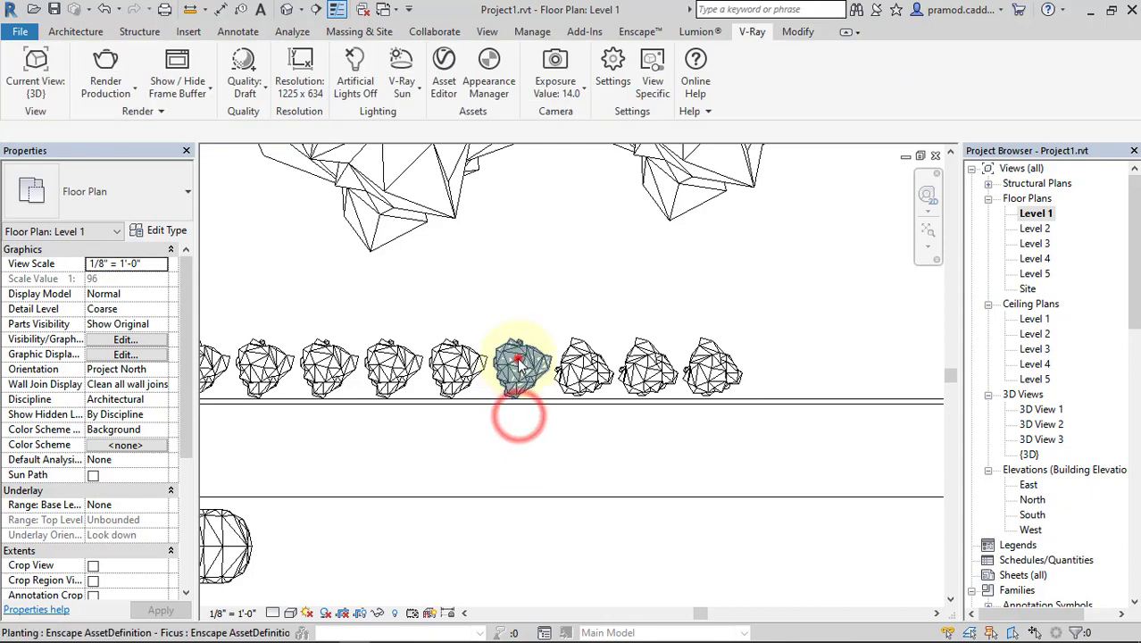
{"action": "left_click", "coordinate": [523, 366]}
{"action": "left_click", "coordinate": [543, 256]}
{"action": "left_click", "coordinate": [453, 360]}
{"action": "left_click", "coordinate": [499, 275]}
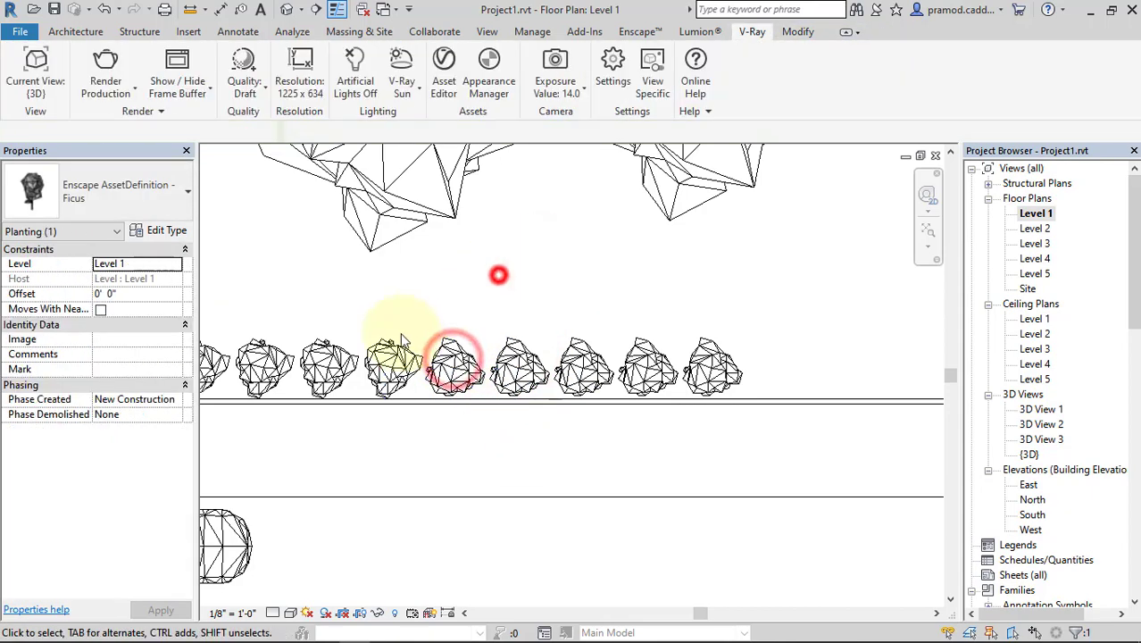
Shift trees to even out the row spacing, checking each tree's position
{"action": "left_click_drag", "start_coordinate": [382, 356], "coordinate": [377, 366]}
{"action": "middle_click_drag", "start_coordinate": [319, 353], "coordinate": [551, 366]}
{"action": "left_click", "coordinate": [487, 375]}
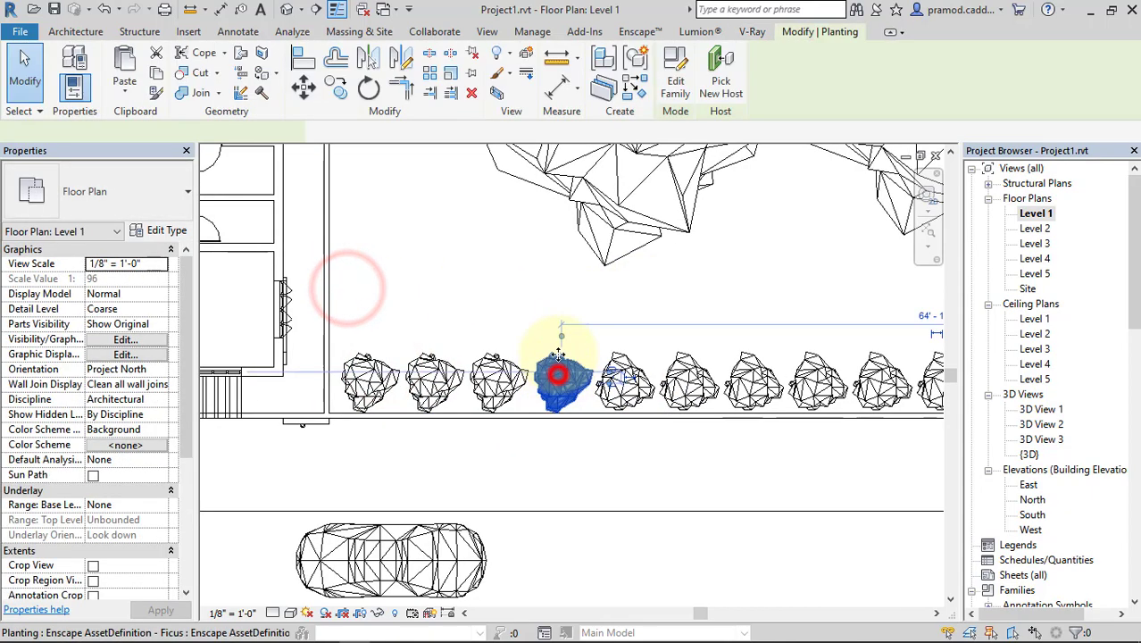
{"action": "left_click", "coordinate": [502, 268]}
{"action": "left_click", "coordinate": [496, 375]}
{"action": "left_click", "coordinate": [468, 258]}
{"action": "left_click", "coordinate": [434, 375]}
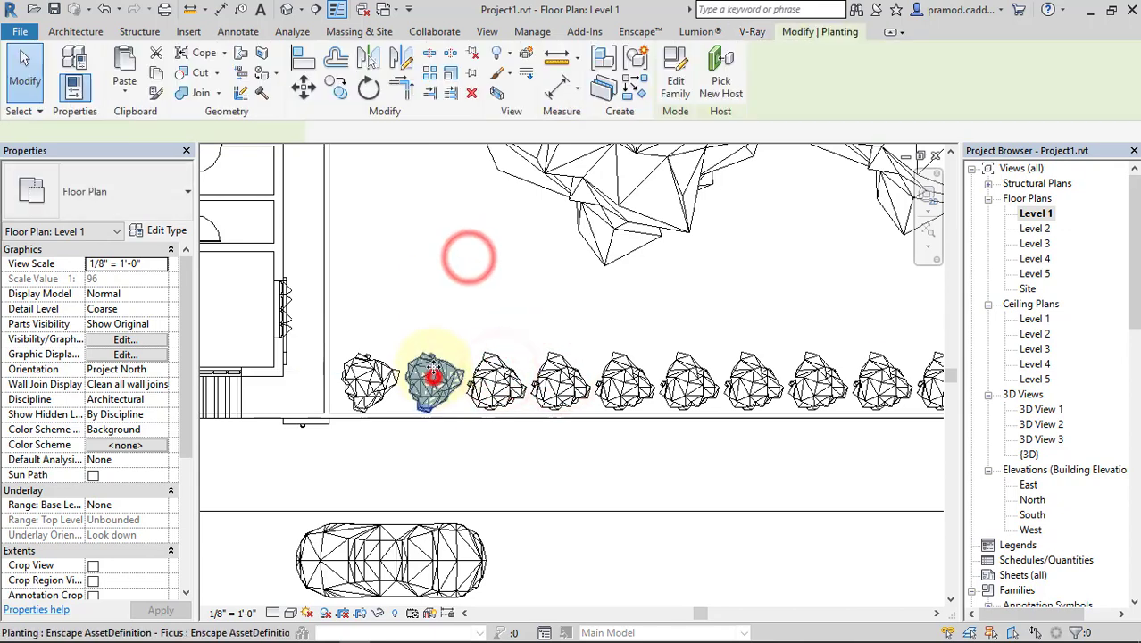
{"action": "left_click", "coordinate": [434, 263]}
{"action": "scroll", "coordinate": [560, 352], "scroll_direction": "down", "scroll_amount": 3}
Copy the ten-tree row to the left of the house using Move with Multiple
{"action": "left_click_drag", "start_coordinate": [858, 329], "coordinate": [452, 384]}
{"action": "left_click", "coordinate": [336, 87]}
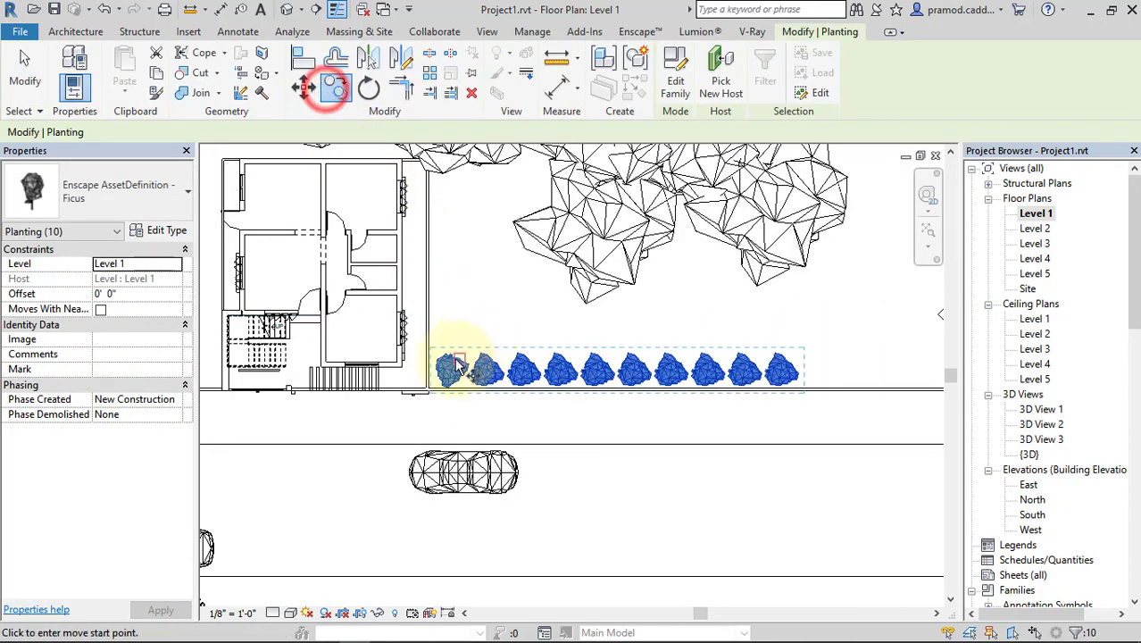
{"action": "left_click", "coordinate": [450, 364]}
{"action": "middle_click_drag", "start_coordinate": [451, 366], "coordinate": [851, 323]}
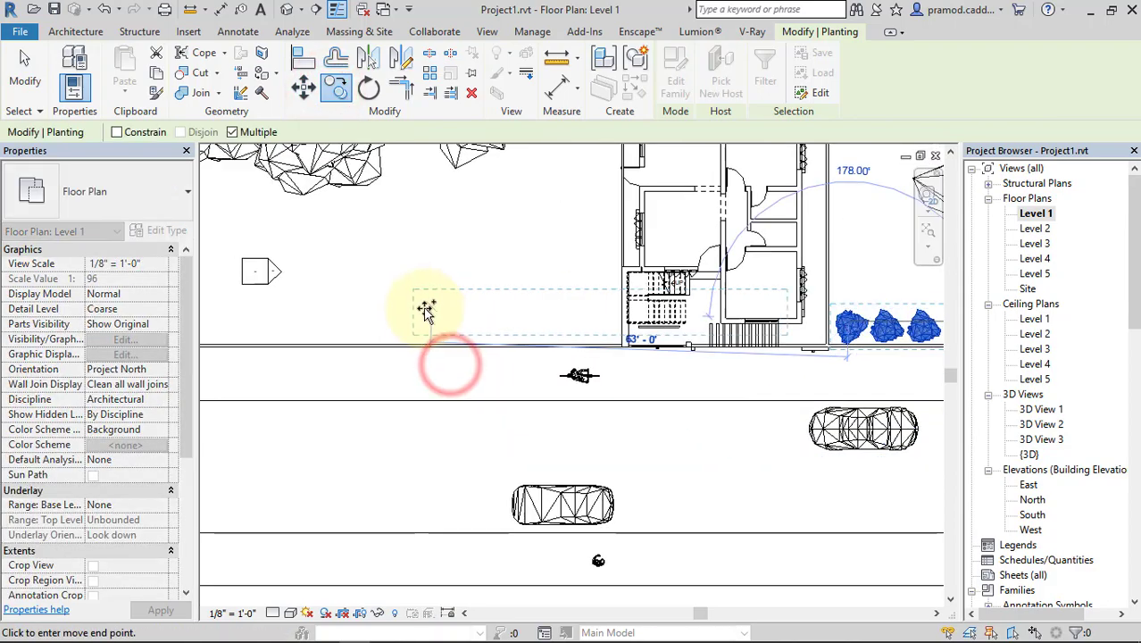
{"action": "left_click", "coordinate": [265, 323]}
{"action": "key", "text": "Escape"}
{"action": "scroll", "coordinate": [548, 382], "scroll_direction": "down", "scroll_amount": 3}
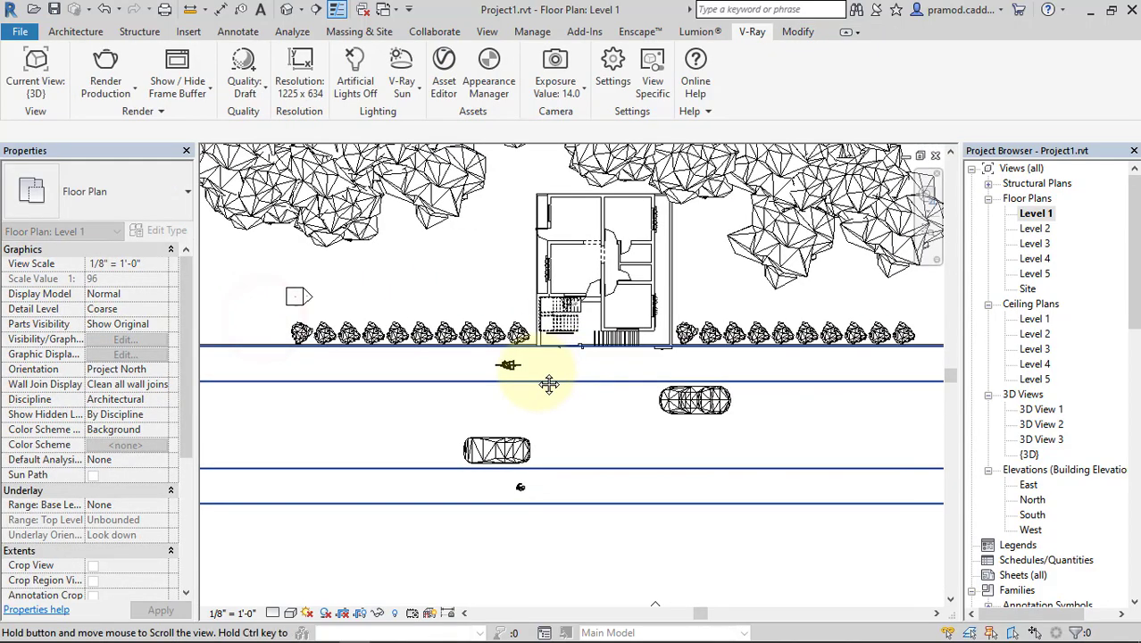
{"action": "scroll", "coordinate": [652, 375], "scroll_direction": "down", "scroll_amount": 2}
{"action": "scroll", "coordinate": [732, 379], "scroll_direction": "down", "scroll_amount": 2}
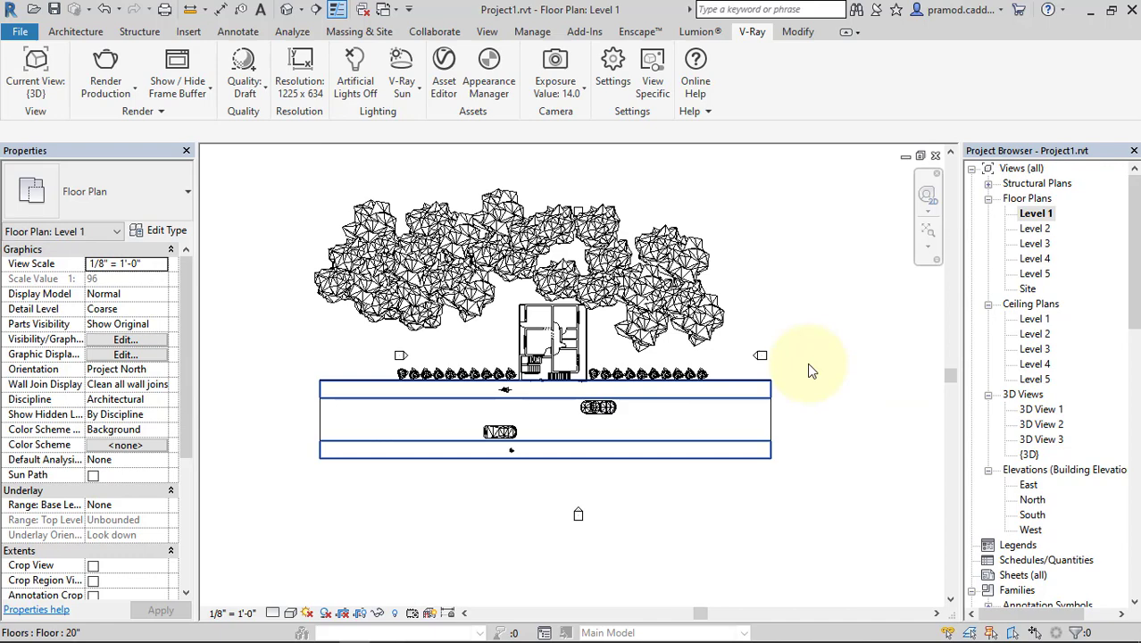
Open the Site plan, select the topography surface and save the project
{"action": "double_click", "coordinate": [1025, 288]}
{"action": "left_click", "coordinate": [631, 453]}
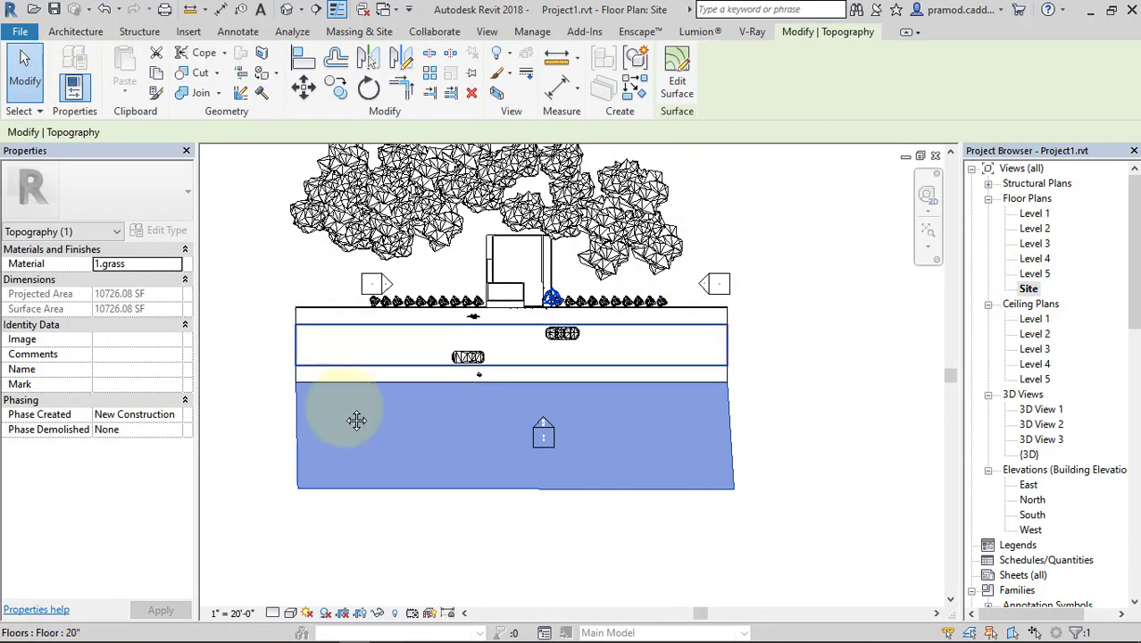
{"action": "middle_click_drag", "start_coordinate": [356, 420], "coordinate": [345, 503]}
{"action": "left_click", "coordinate": [75, 33]}
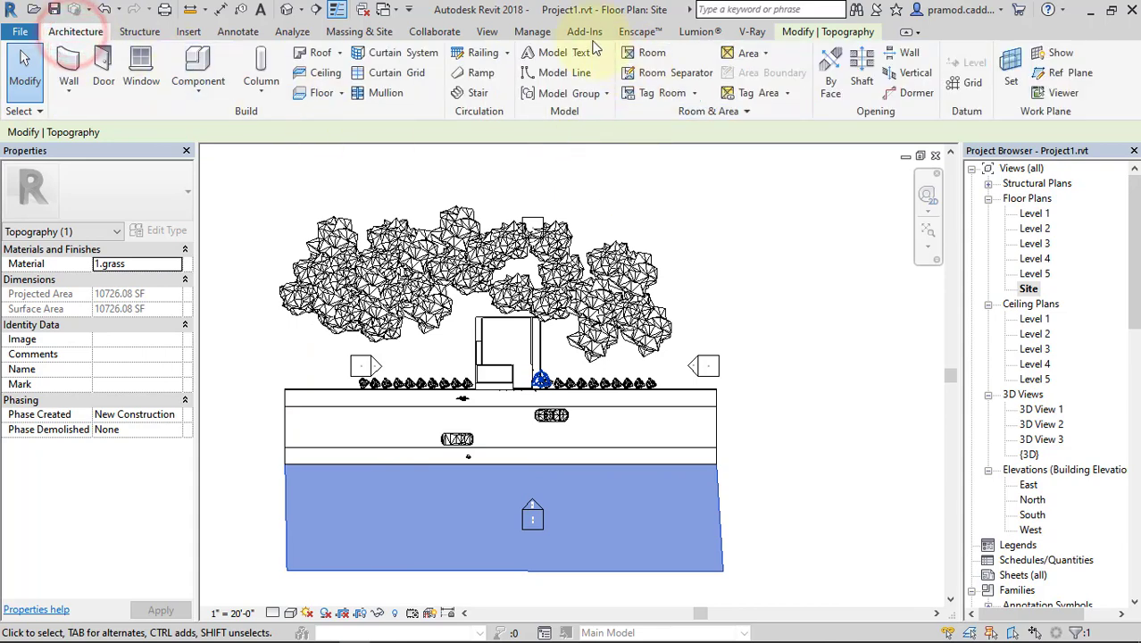
{"action": "left_click", "coordinate": [384, 32]}
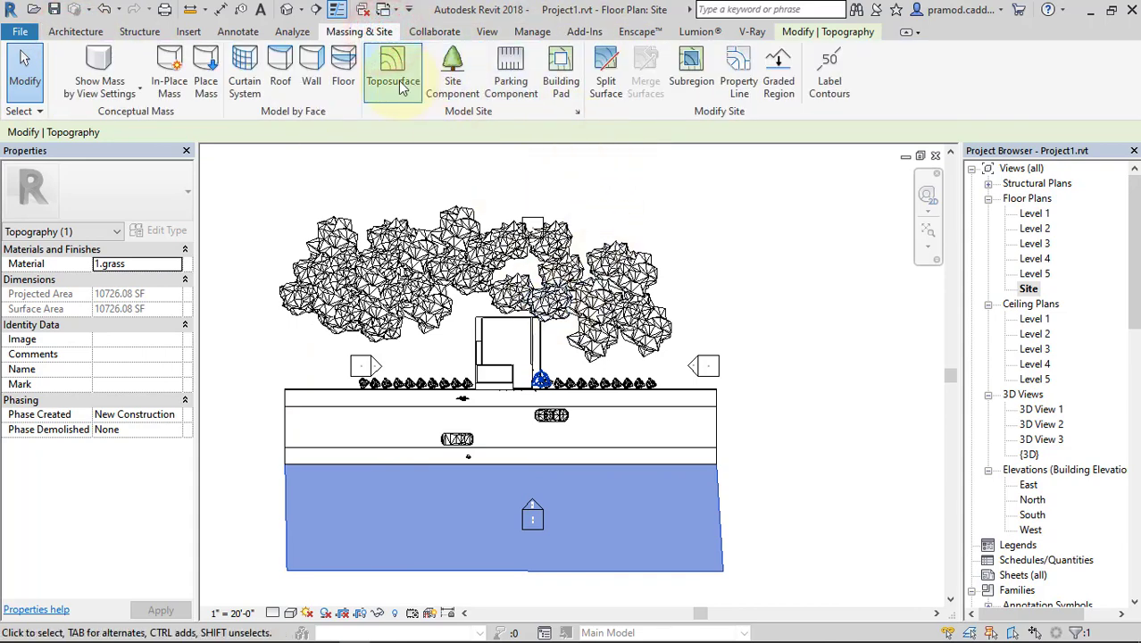
{"action": "left_click", "coordinate": [538, 290]}
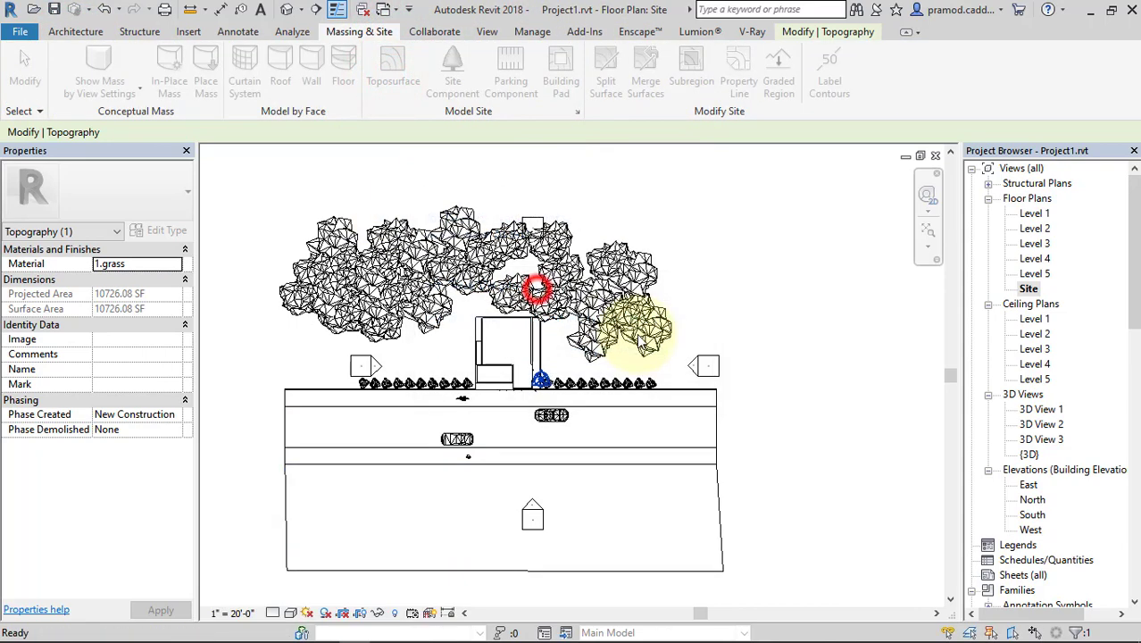
Start a new ground surface with points above the trees and at the house wall corner
{"action": "double_click", "coordinate": [606, 326]}
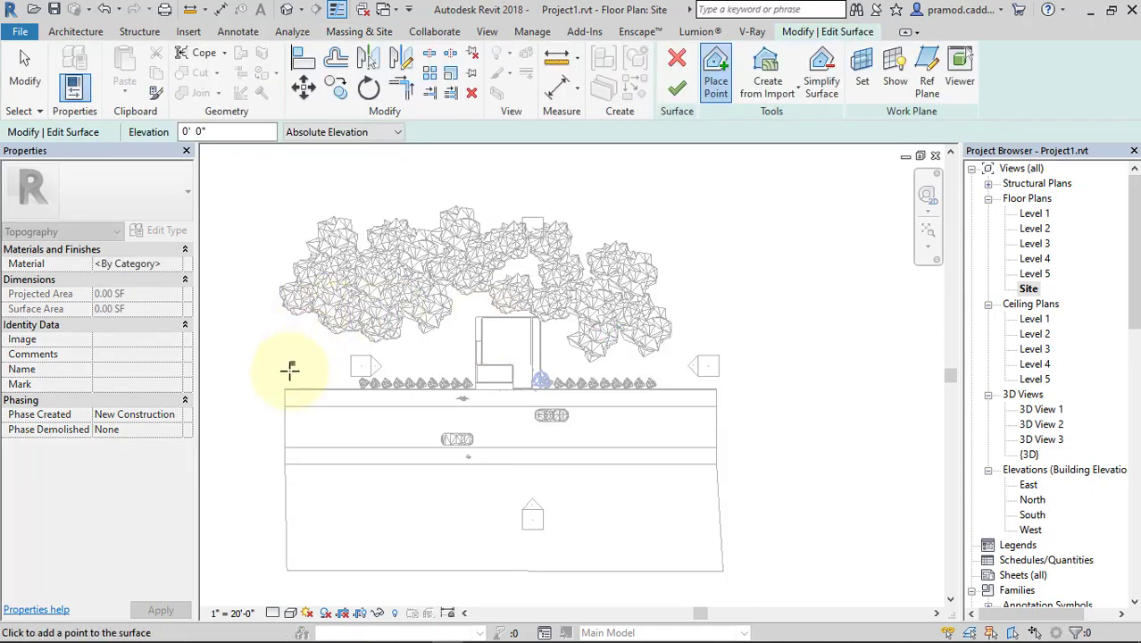
{"action": "scroll", "coordinate": [285, 382], "scroll_direction": "up", "scroll_amount": 2}
{"action": "scroll", "coordinate": [295, 401], "scroll_direction": "up", "scroll_amount": 2}
{"action": "scroll", "coordinate": [294, 399], "scroll_direction": "down", "scroll_amount": 2}
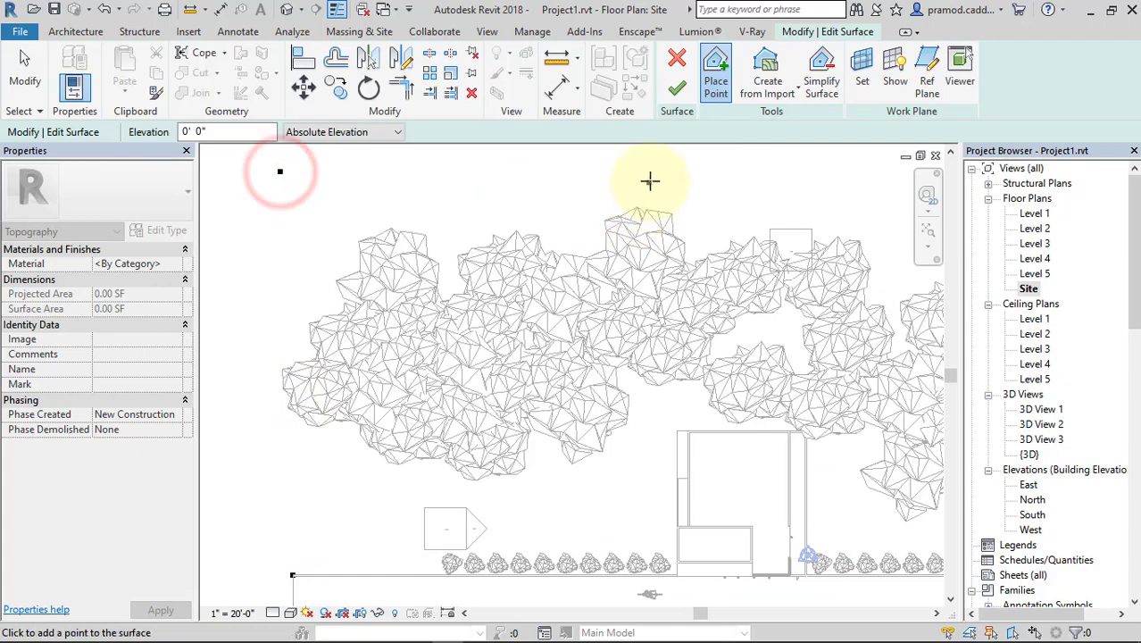
{"action": "left_click", "coordinate": [653, 174]}
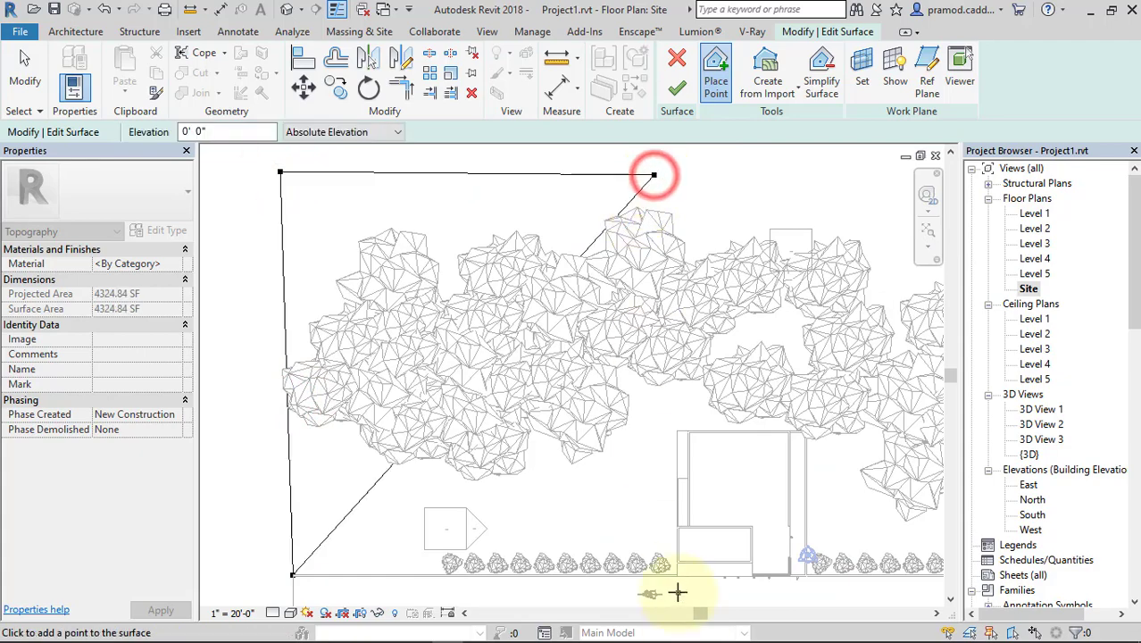
{"action": "scroll", "coordinate": [676, 592], "scroll_direction": "up", "scroll_amount": 3}
{"action": "scroll", "coordinate": [680, 553], "scroll_direction": "up", "scroll_amount": 1}
{"action": "left_click", "coordinate": [667, 522]}
{"action": "scroll", "coordinate": [632, 533], "scroll_direction": "down", "scroll_amount": 3}
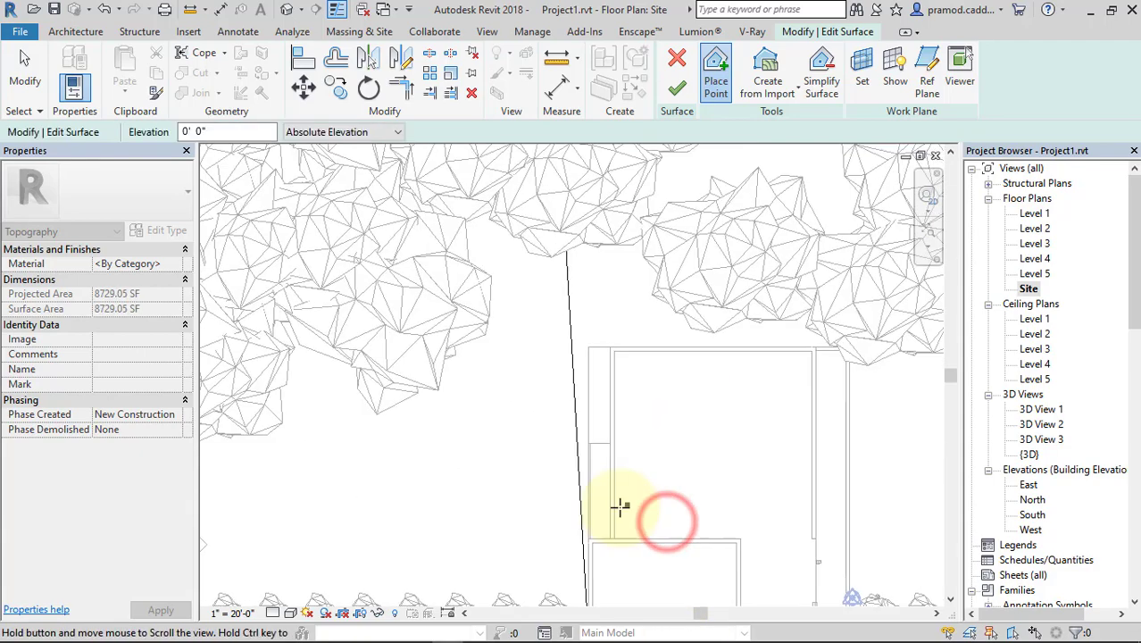
{"action": "scroll", "coordinate": [620, 507], "scroll_direction": "down", "scroll_amount": 2}
{"action": "scroll", "coordinate": [612, 448], "scroll_direction": "down", "scroll_amount": 2}
{"action": "key", "text": "Escape"}
{"action": "left_click", "coordinate": [581, 220]}
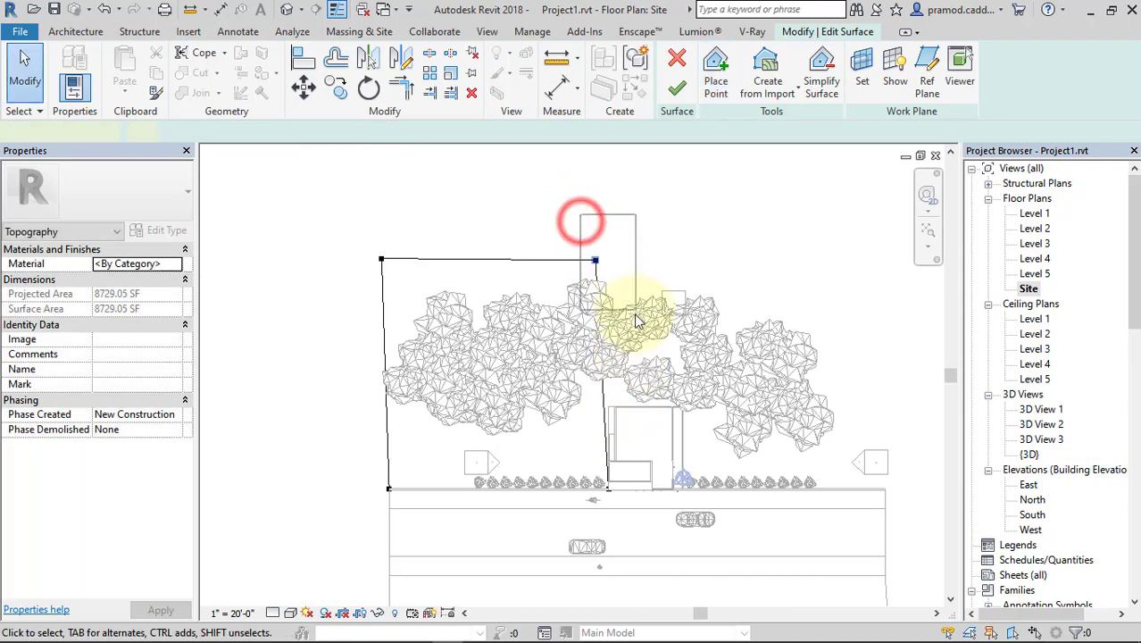
Finish the ground surface edit, leaving about 8711 SF of toposurface
{"action": "scroll", "coordinate": [635, 321], "scroll_direction": "up", "scroll_amount": 2}
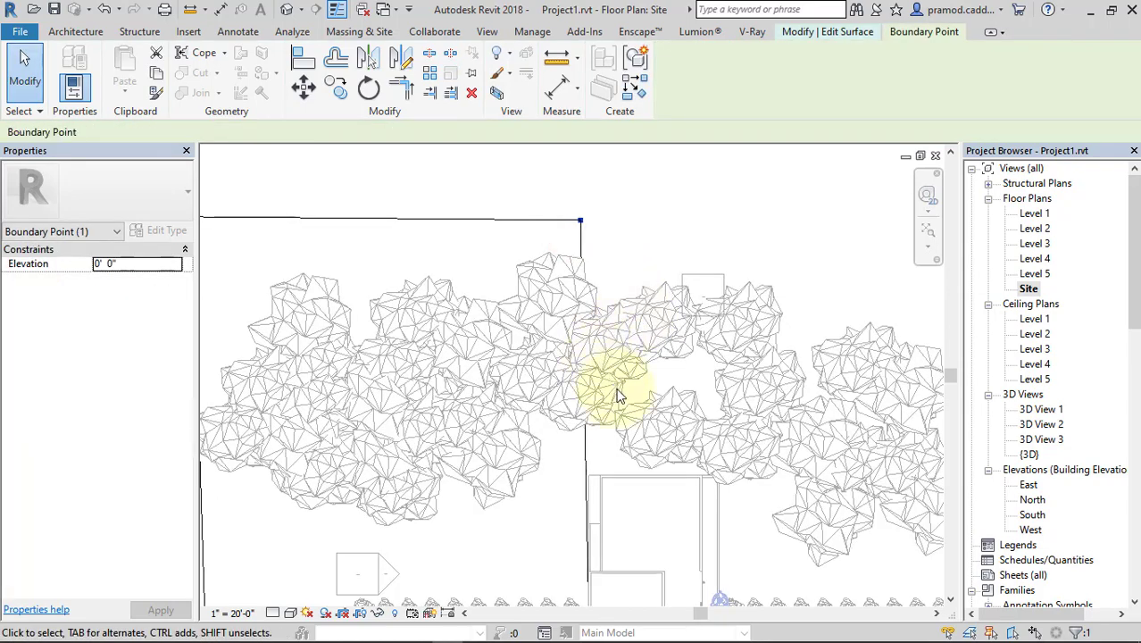
{"action": "scroll", "coordinate": [622, 399], "scroll_direction": "down", "scroll_amount": 1}
{"action": "scroll", "coordinate": [662, 388], "scroll_direction": "down", "scroll_amount": 1}
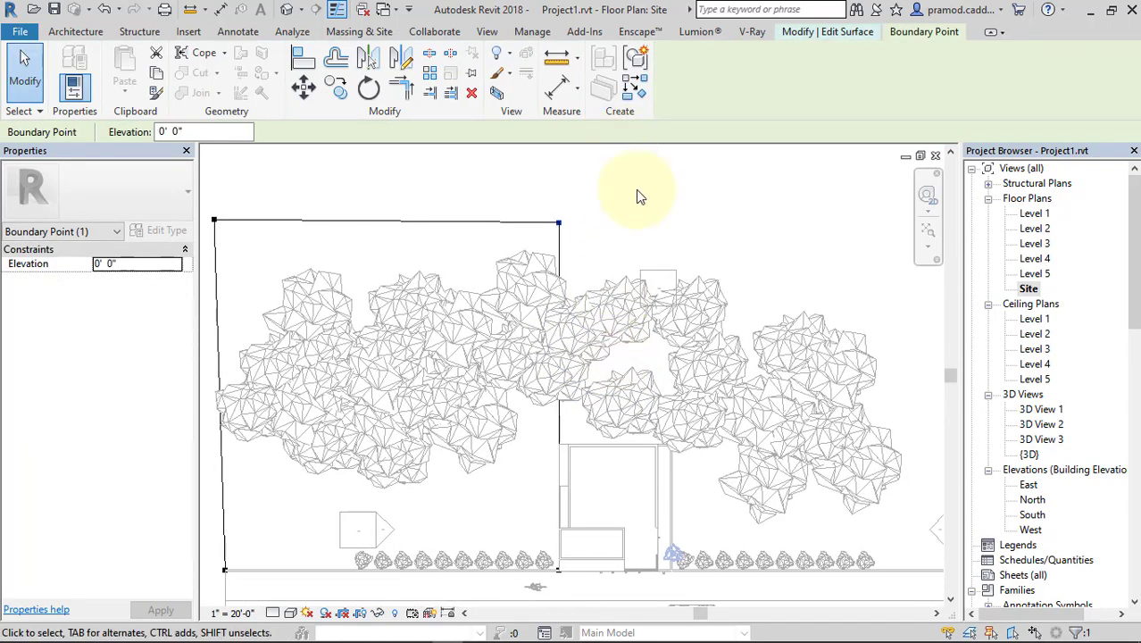
{"action": "left_click", "coordinate": [636, 190]}
{"action": "left_click", "coordinate": [678, 97]}
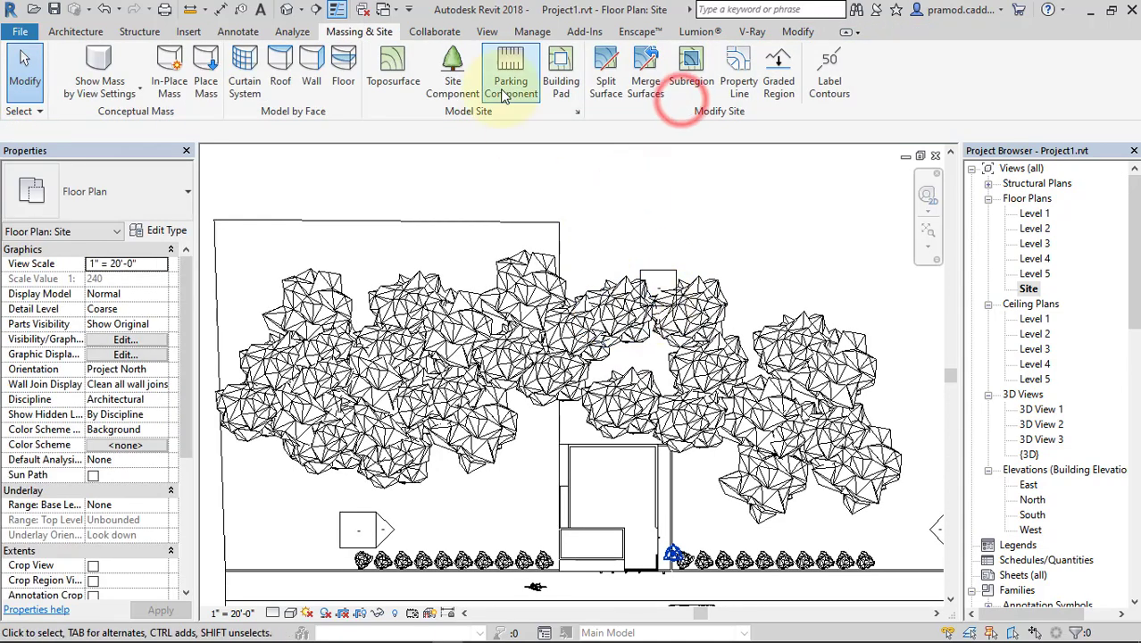
{"action": "left_click", "coordinate": [392, 71]}
{"action": "scroll", "coordinate": [617, 306], "scroll_direction": "down", "scroll_amount": 1}
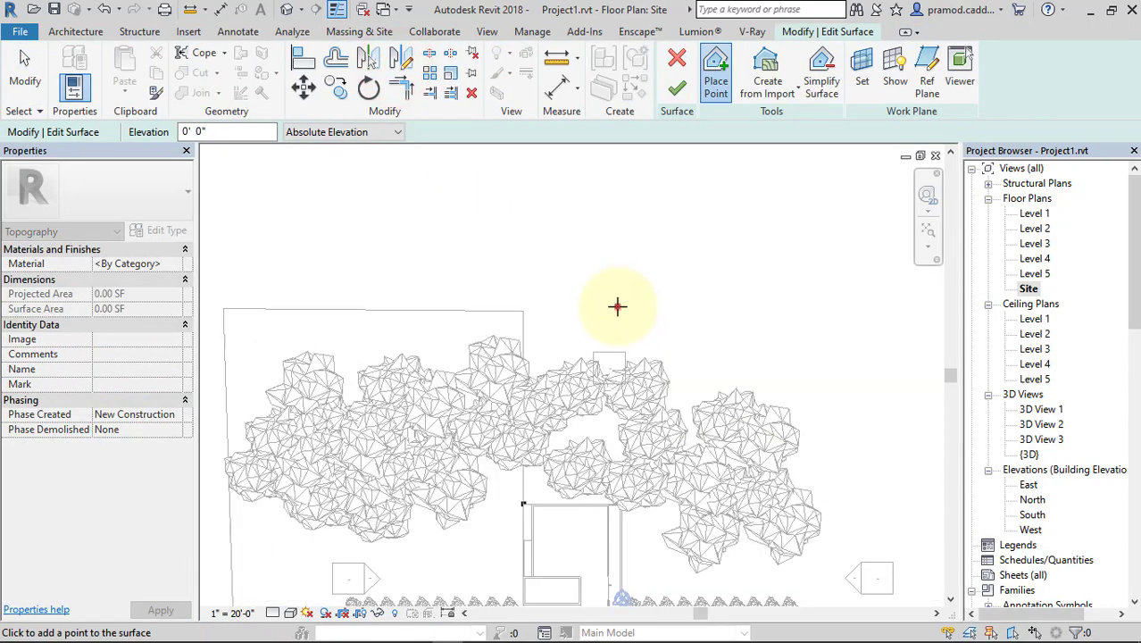
{"action": "left_click", "coordinate": [676, 87]}
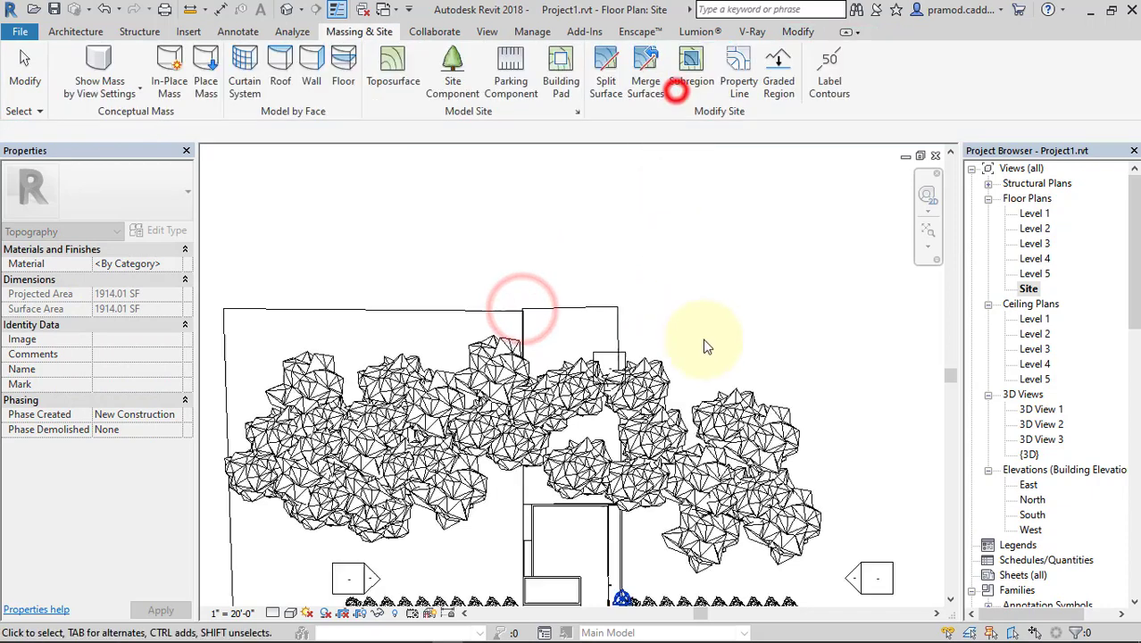
Add another ground surface above the right-side trees to the wall endpoint, then view default 3D
{"action": "left_click", "coordinate": [415, 89]}
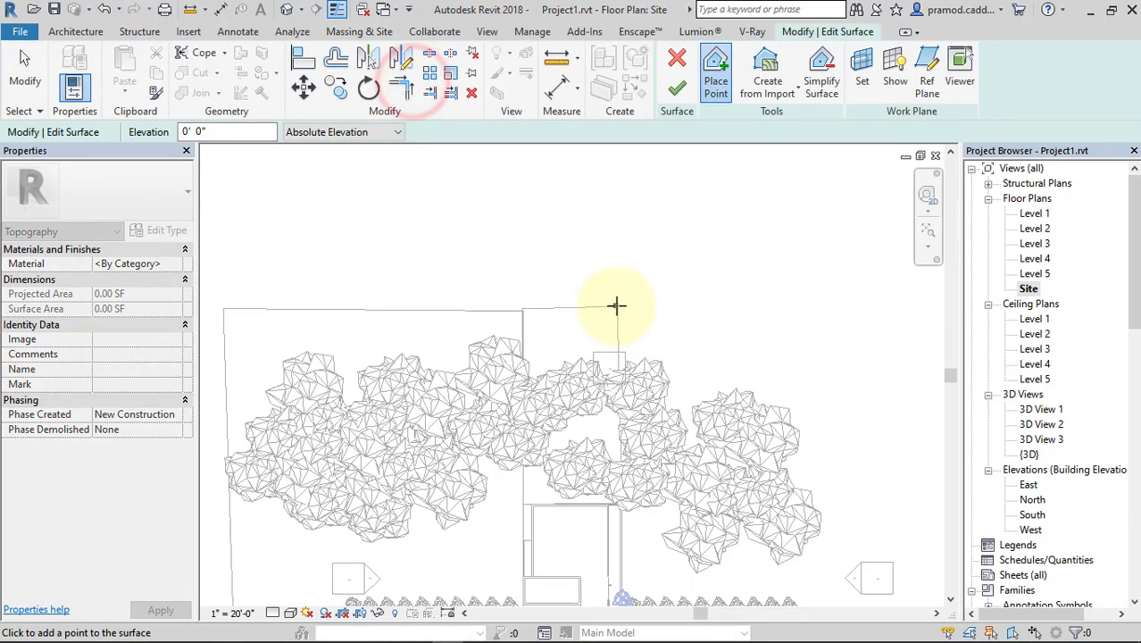
{"action": "middle_click_drag", "start_coordinate": [764, 380], "coordinate": [538, 338]}
{"action": "left_click", "coordinate": [685, 265]}
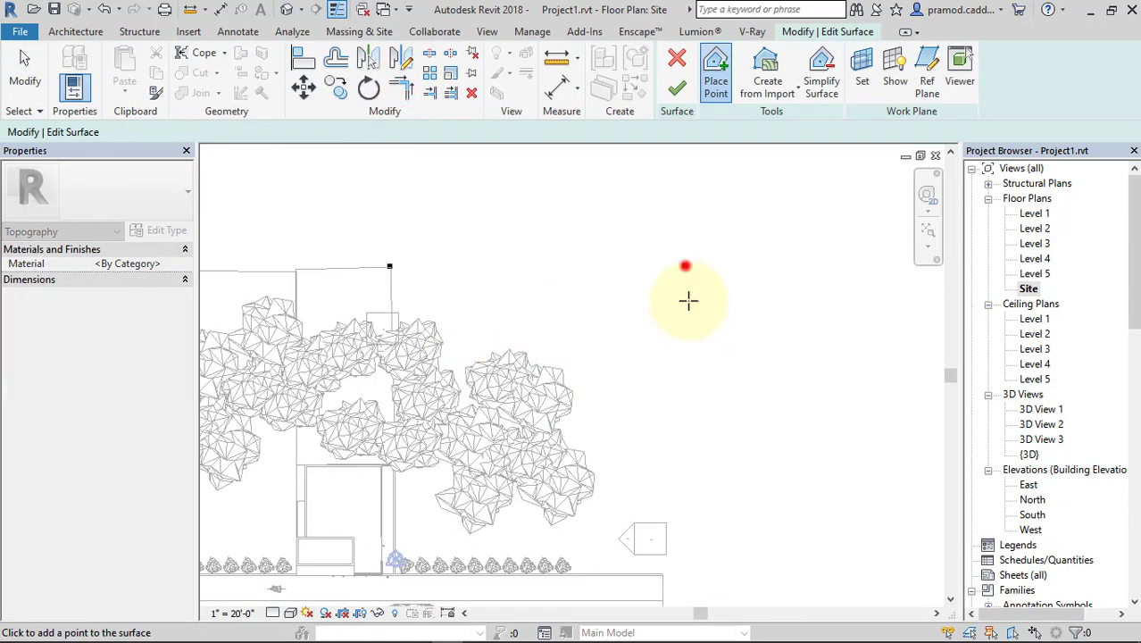
{"action": "left_click", "coordinate": [663, 571]}
{"action": "scroll", "coordinate": [400, 580], "scroll_direction": "up", "scroll_amount": 2}
{"action": "scroll", "coordinate": [393, 558], "scroll_direction": "up", "scroll_amount": 2}
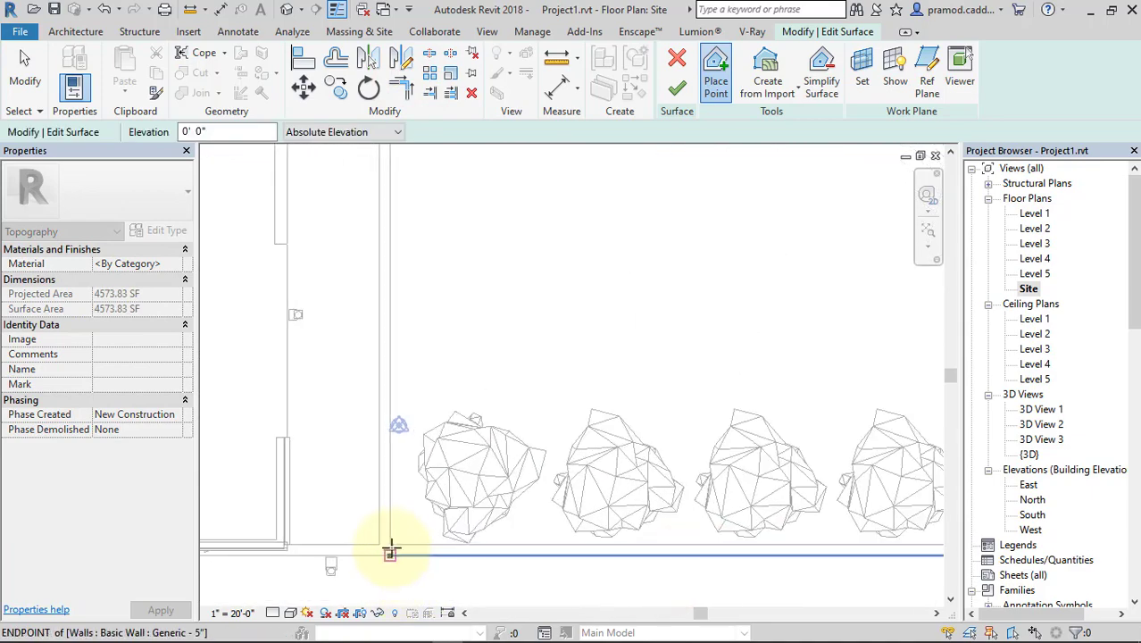
{"action": "scroll", "coordinate": [397, 537], "scroll_direction": "down", "scroll_amount": 3}
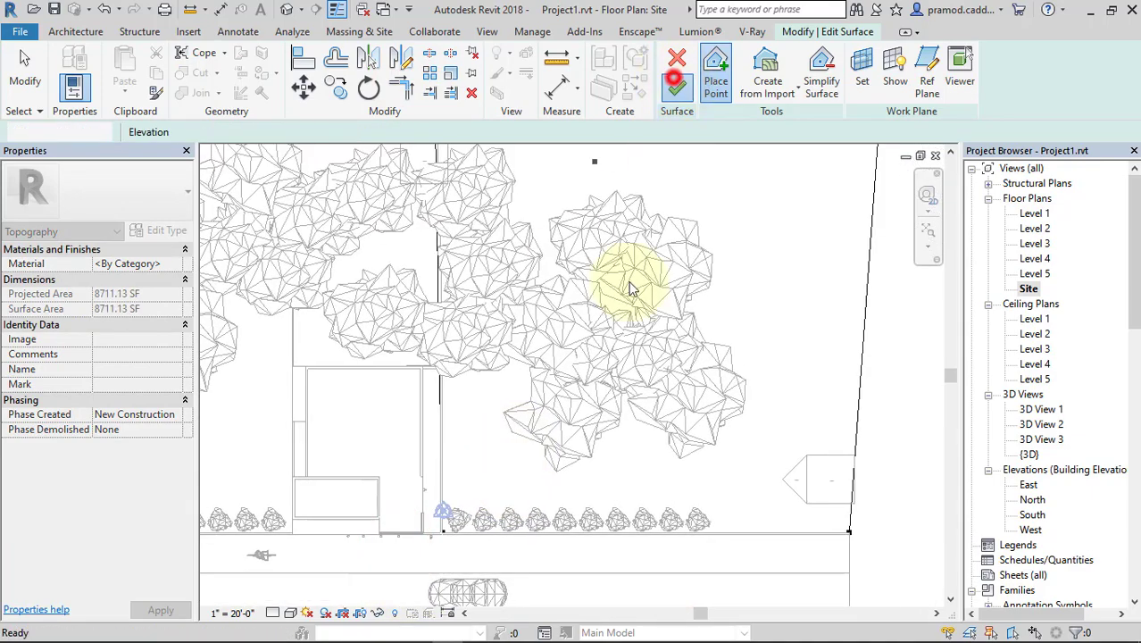
{"action": "left_click", "coordinate": [287, 10]}
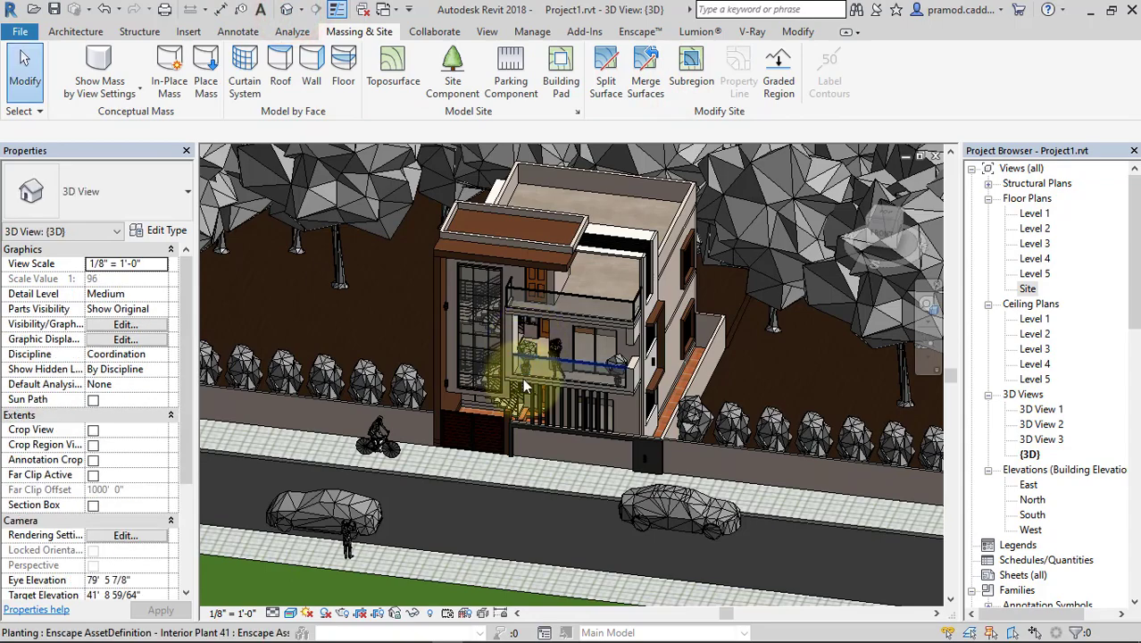
Select all three topography pieces around the house
{"action": "scroll", "coordinate": [669, 398], "scroll_direction": "down", "scroll_amount": 3}
{"action": "left_click", "coordinate": [834, 448]}
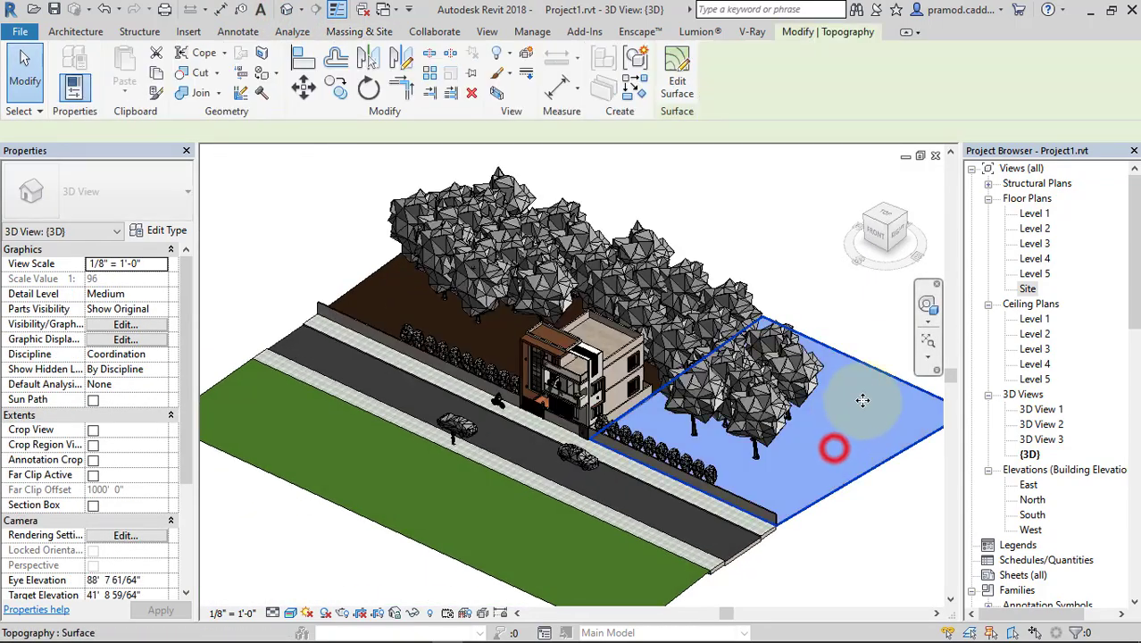
{"action": "mouse_move", "coordinate": [862, 400]}
{"action": "middle_mouse_down", "text": "shift"}
{"action": "mouse_move", "coordinate": [700, 433]}
{"action": "mouse_move", "coordinate": [591, 439]}
{"action": "mouse_move", "coordinate": [622, 435]}
{"action": "middle_mouse_up", "text": "shift"}
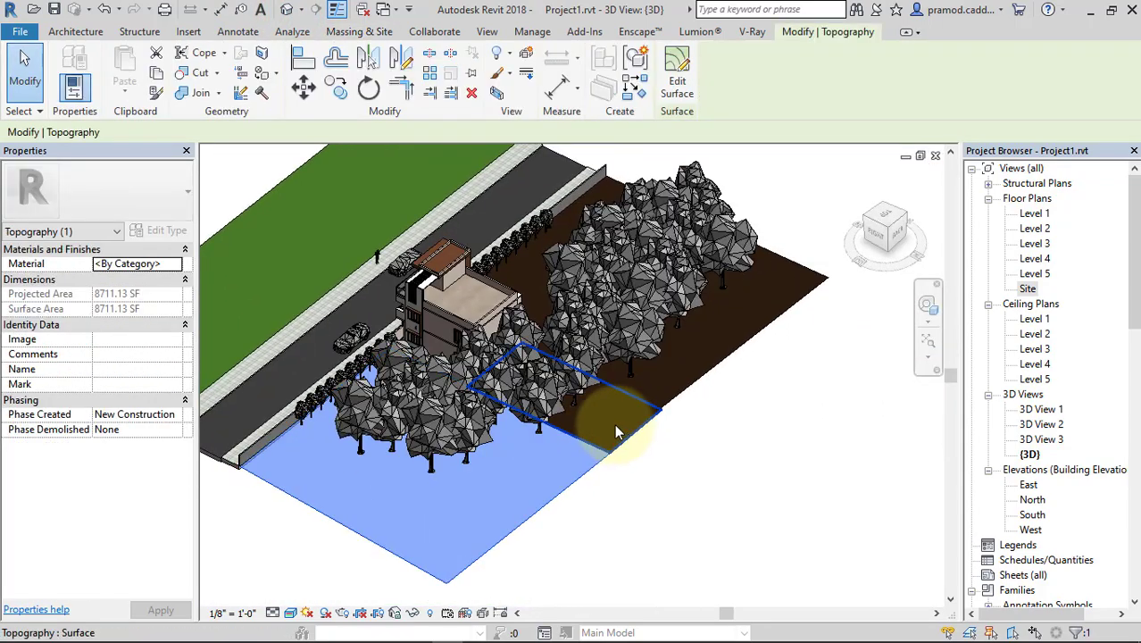
{"action": "left_click", "coordinate": [612, 415], "text": "ctrl"}
{"action": "left_click", "coordinate": [706, 352], "text": "ctrl"}
{"action": "left_click", "coordinate": [272, 357], "text": "ctrl"}
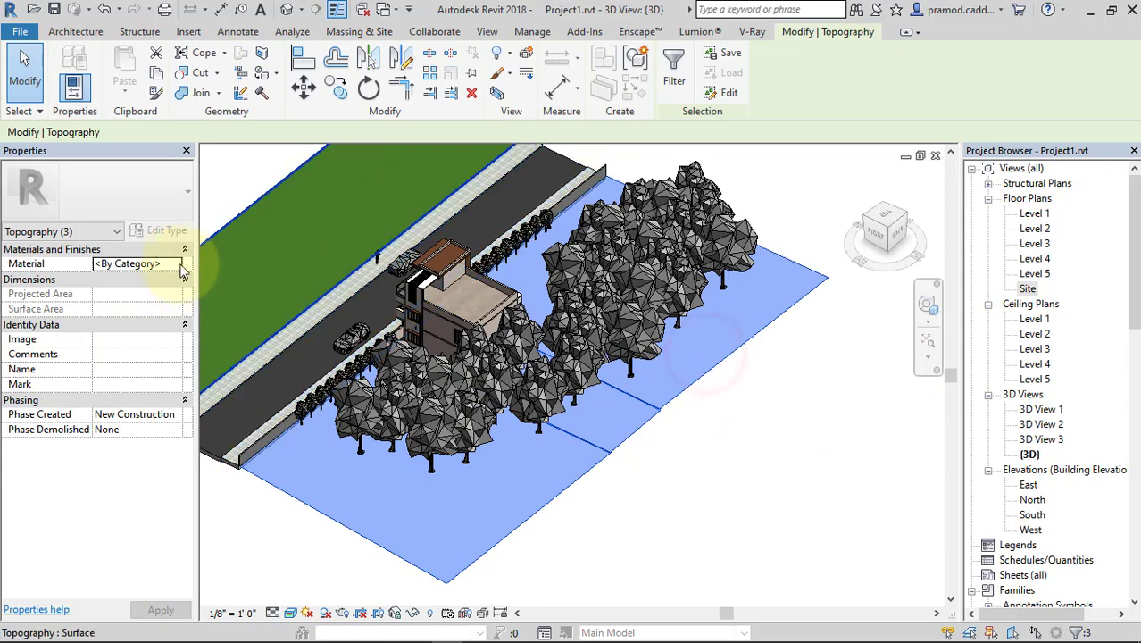
Assign the 1.grass material to the selected topography in the Material Browser
{"action": "left_click", "coordinate": [177, 266]}
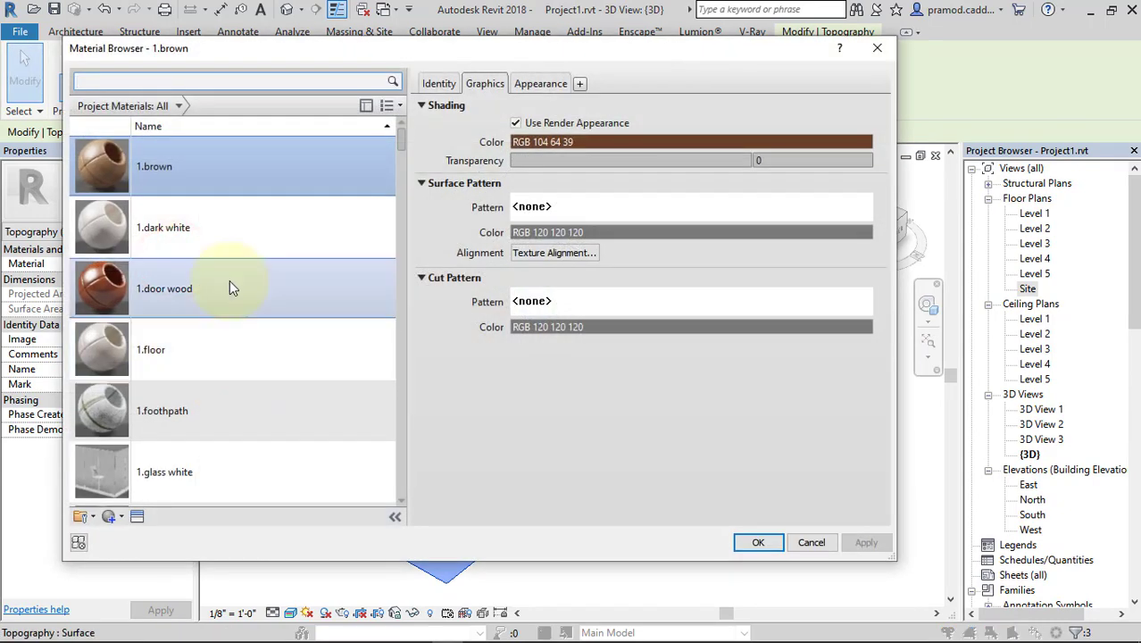
{"action": "scroll", "coordinate": [231, 321], "scroll_direction": "down", "scroll_amount": 3}
{"action": "scroll", "coordinate": [232, 365], "scroll_direction": "down", "scroll_amount": 2}
{"action": "left_click", "coordinate": [214, 261]}
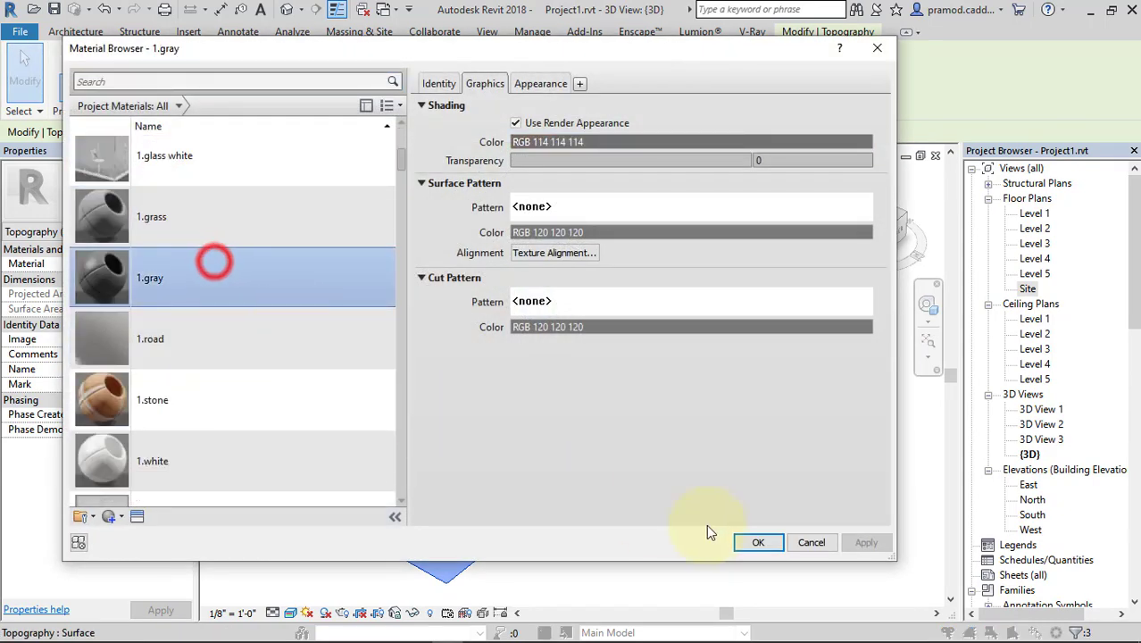
{"action": "left_click", "coordinate": [261, 228]}
{"action": "left_click", "coordinate": [542, 85]}
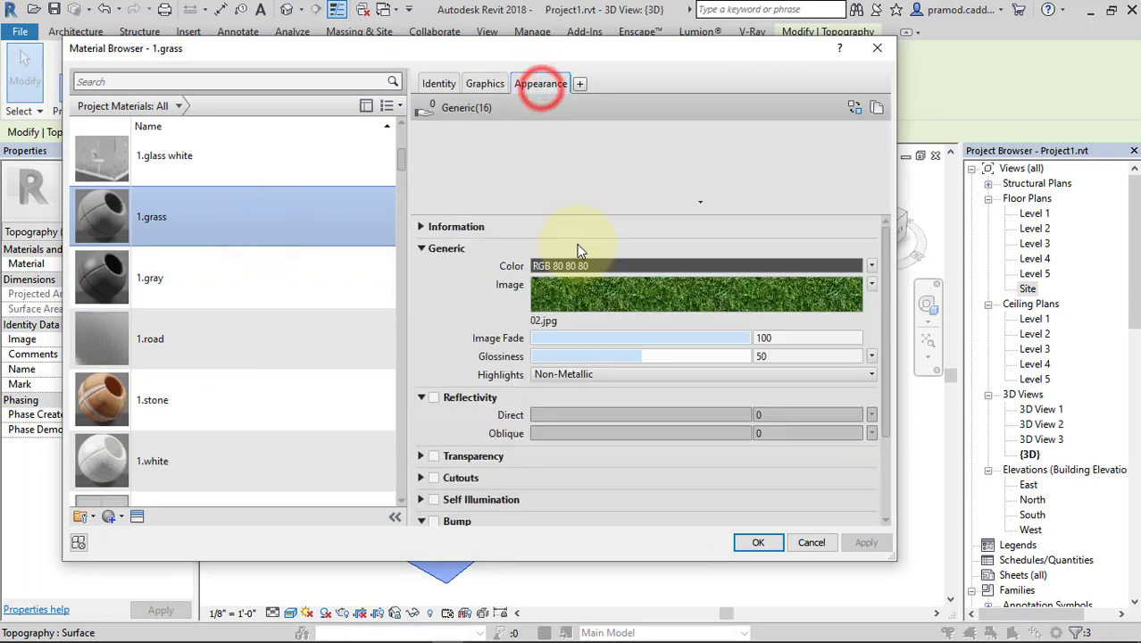
{"action": "left_click", "coordinate": [745, 540]}
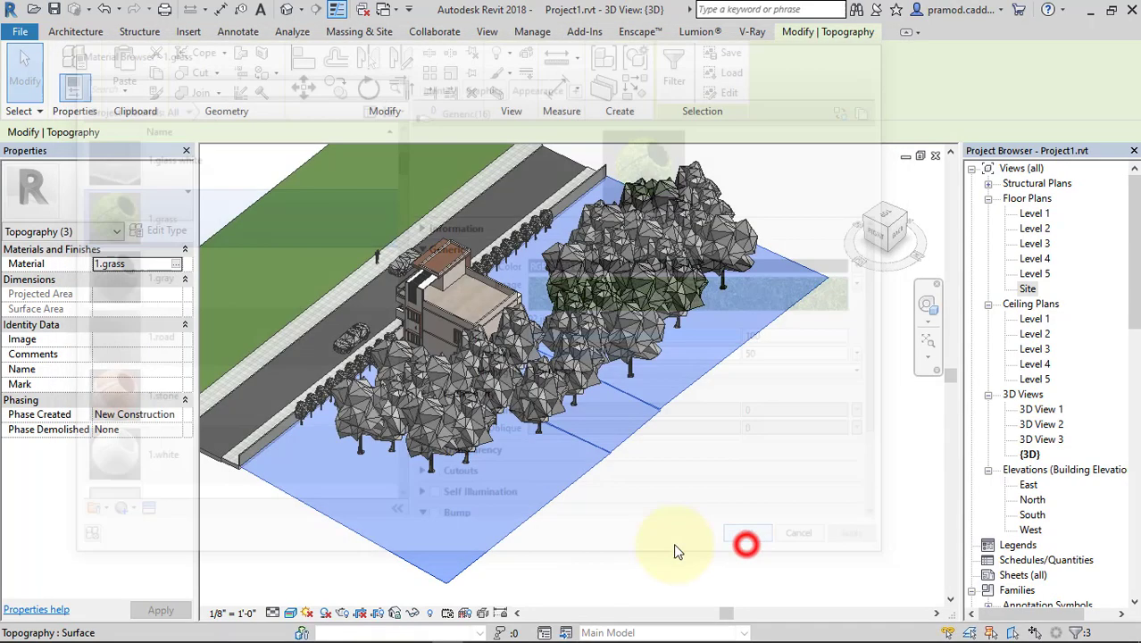
{"action": "left_click", "coordinate": [611, 521]}
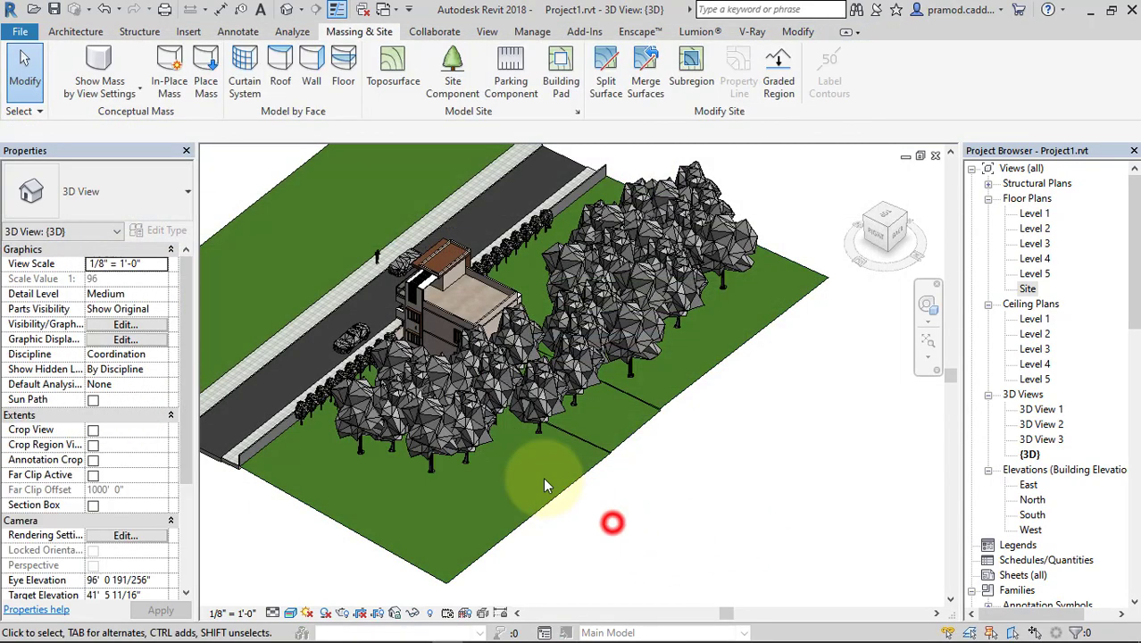
{"action": "mouse_move", "coordinate": [543, 477]}
{"action": "middle_mouse_down", "text": "shift"}
{"action": "mouse_move", "coordinate": [624, 438]}
{"action": "mouse_move", "coordinate": [688, 432]}
{"action": "mouse_move", "coordinate": [700, 395]}
{"action": "mouse_move", "coordinate": [626, 466]}
{"action": "middle_mouse_up", "text": "shift"}
{"action": "scroll", "coordinate": [574, 523], "scroll_direction": "up", "scroll_amount": 3}
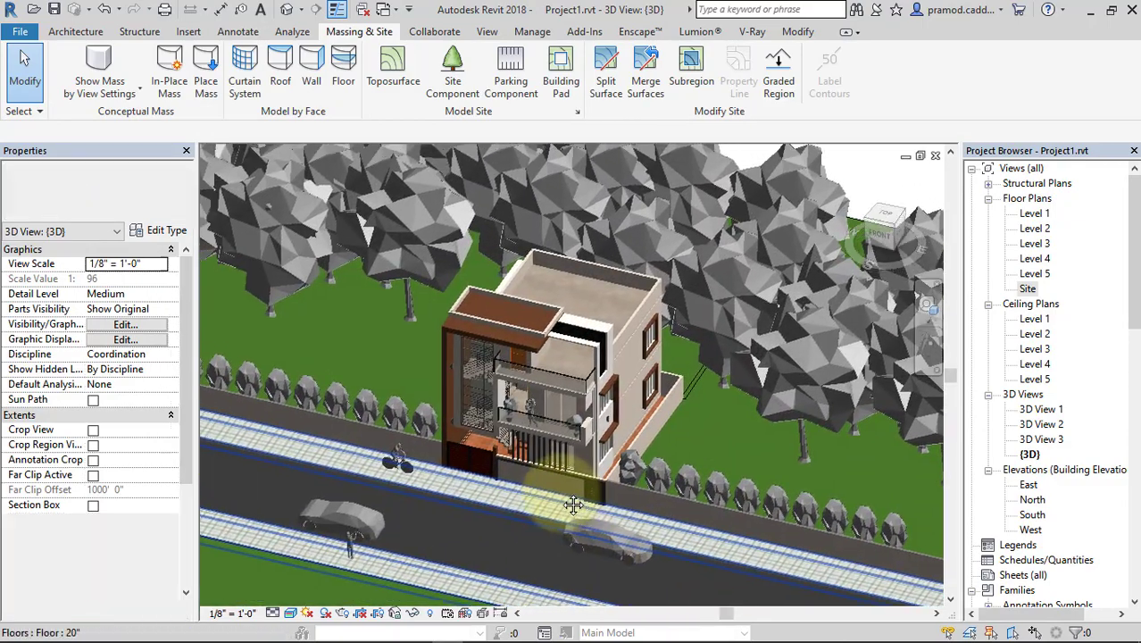
{"action": "scroll", "coordinate": [574, 523], "scroll_direction": "down", "scroll_amount": 5}
{"action": "scroll", "coordinate": [574, 523], "scroll_direction": "up", "scroll_amount": 2}
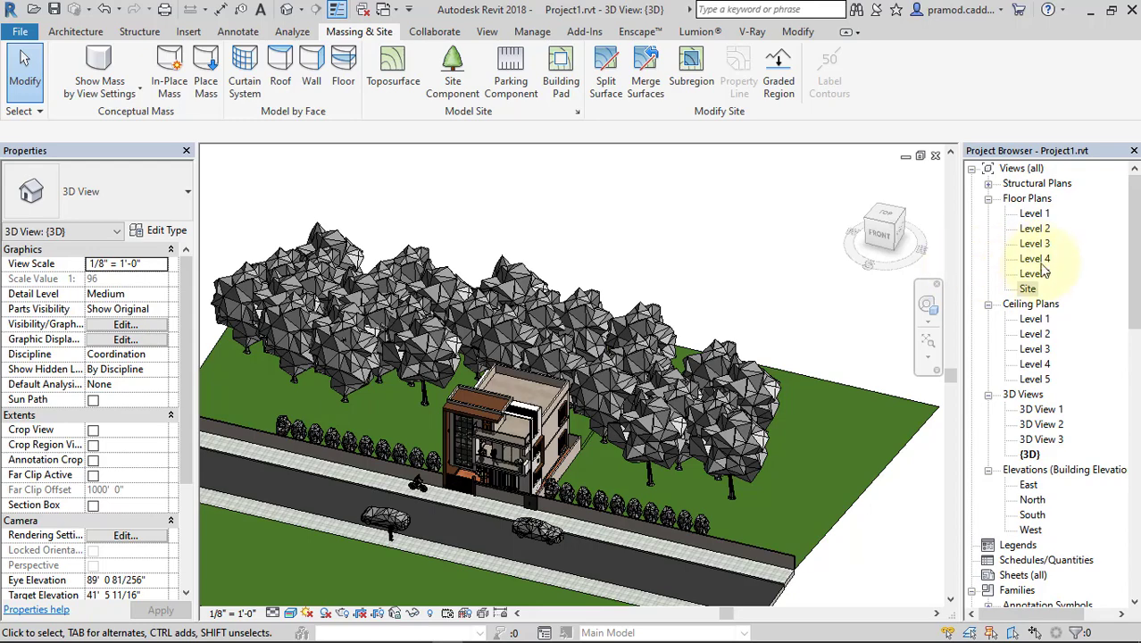
{"action": "double_click", "coordinate": [1034, 214]}
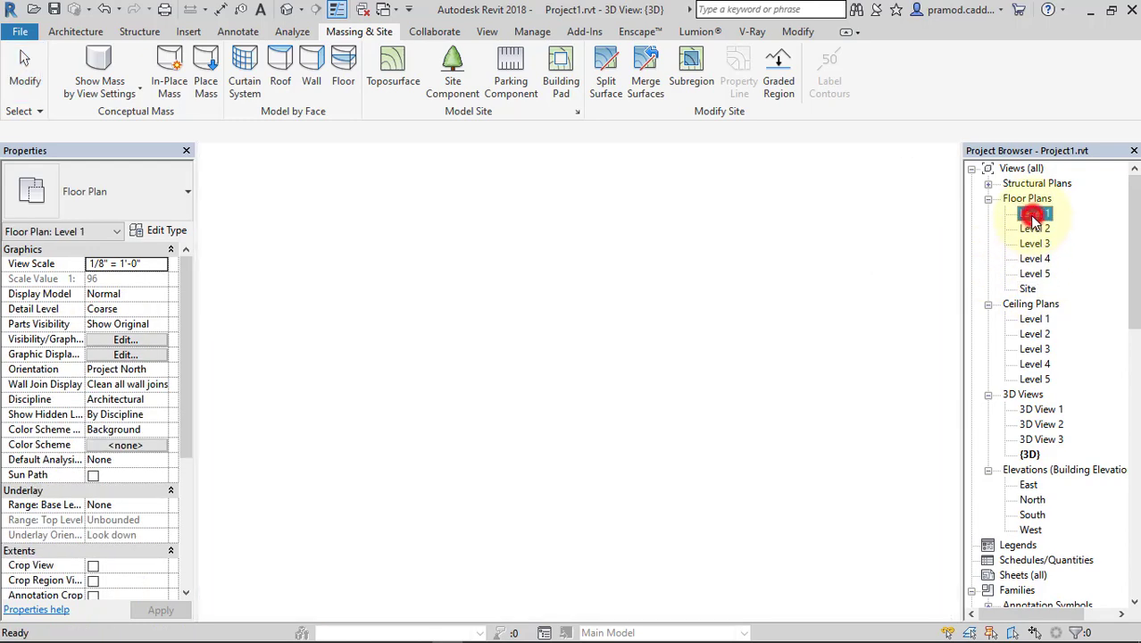
{"action": "scroll", "coordinate": [589, 312], "scroll_direction": "up", "scroll_amount": 1}
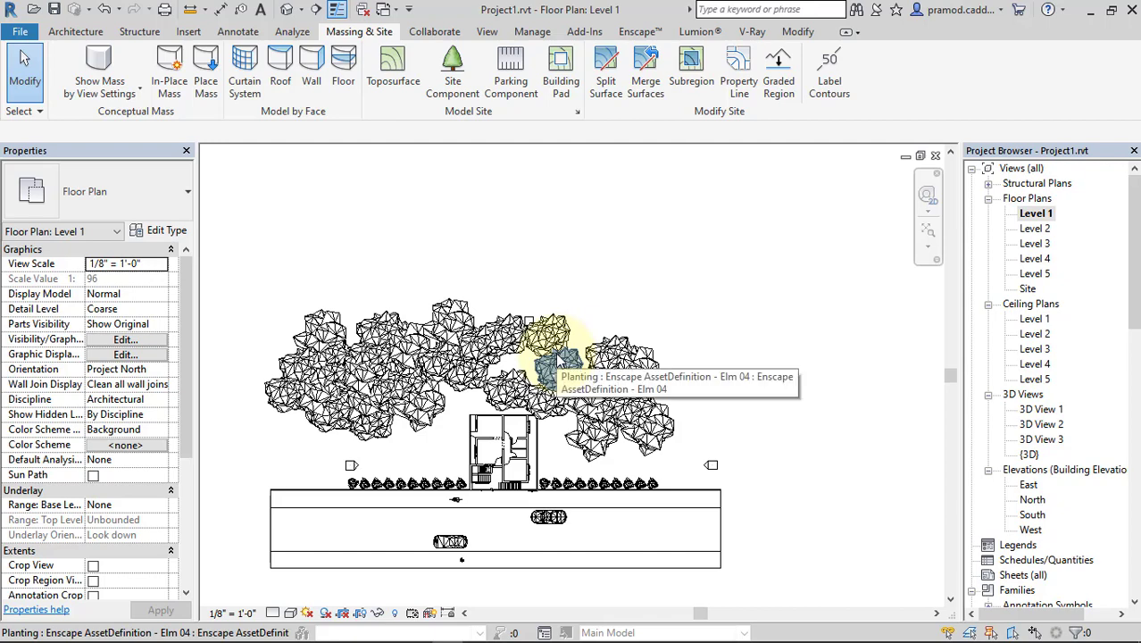
{"action": "scroll", "coordinate": [517, 496], "scroll_direction": "up", "scroll_amount": 2}
{"action": "scroll", "coordinate": [517, 495], "scroll_direction": "up", "scroll_amount": 1}
{"action": "scroll", "coordinate": [517, 495], "scroll_direction": "up", "scroll_amount": 2}
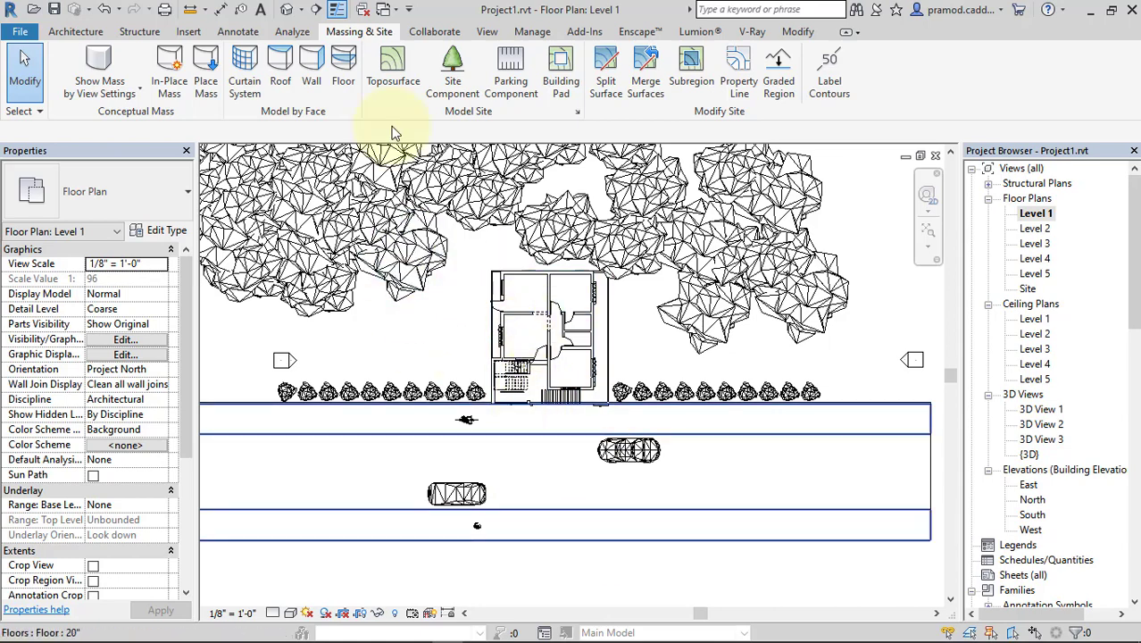
{"action": "left_click", "coordinate": [287, 8]}
{"action": "scroll", "coordinate": [474, 380], "scroll_direction": "up", "scroll_amount": 3}
{"action": "scroll", "coordinate": [537, 437], "scroll_direction": "up", "scroll_amount": 4}
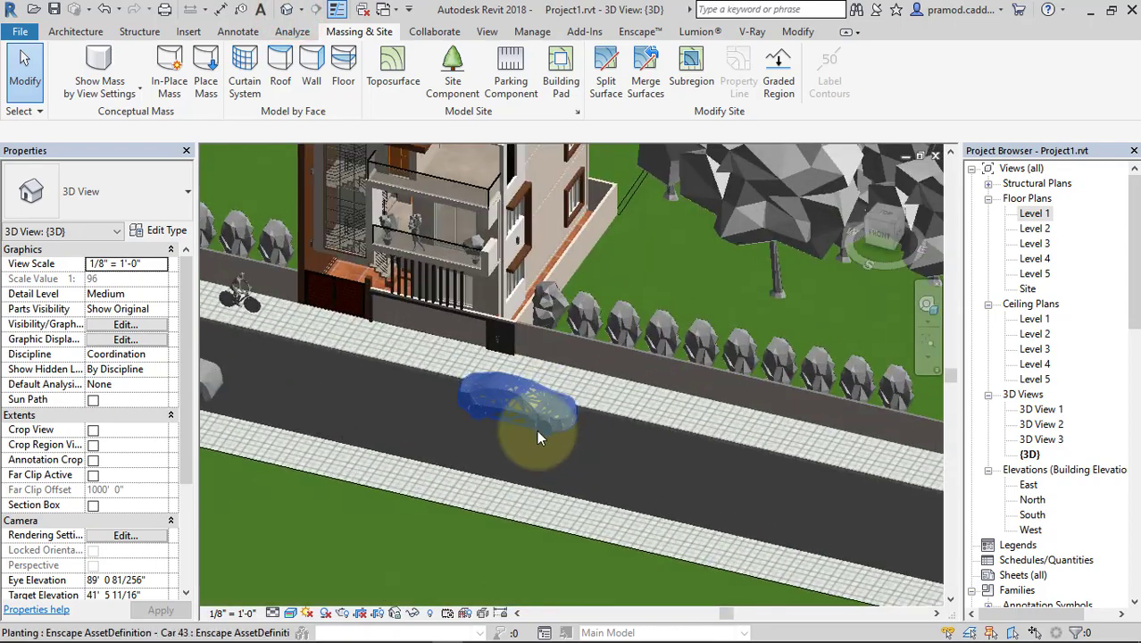
{"action": "left_click", "coordinate": [469, 373]}
{"action": "scroll", "coordinate": [593, 421], "scroll_direction": "up", "scroll_amount": 2}
{"action": "mouse_move", "coordinate": [410, 438]}
{"action": "middle_mouse_down"}
{"action": "mouse_move", "coordinate": [700, 438]}
{"action": "mouse_move", "coordinate": [744, 421]}
{"action": "middle_mouse_up"}
{"action": "key", "text": "Escape"}
{"action": "left_click", "coordinate": [438, 366]}
{"action": "key", "text": "Escape"}
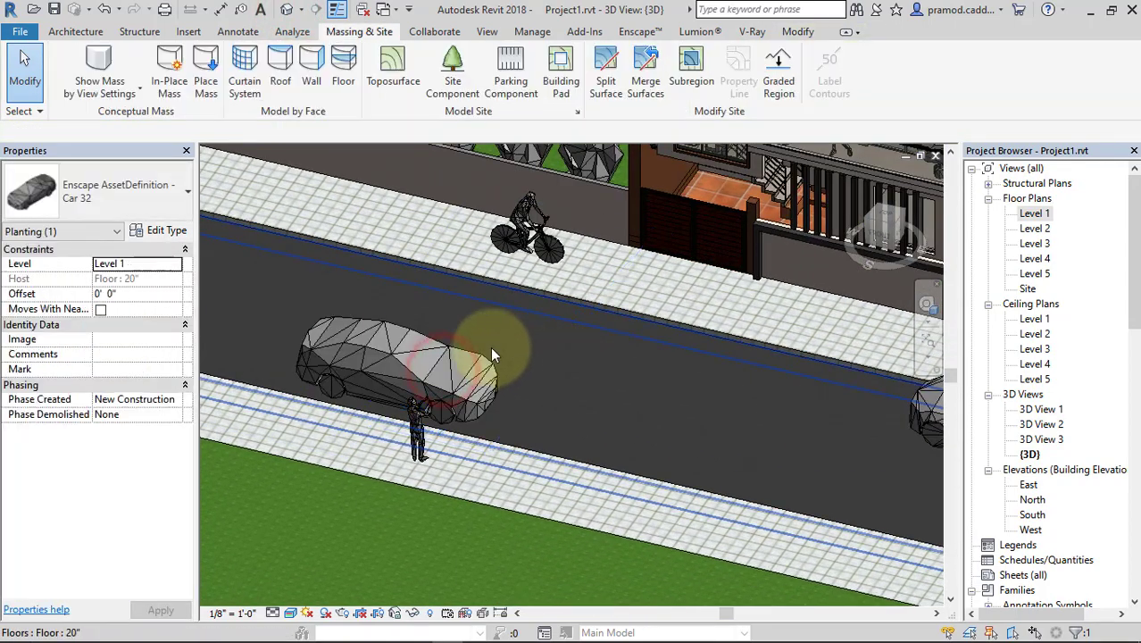
{"action": "key", "text": "Escape"}
{"action": "scroll", "coordinate": [553, 384], "scroll_direction": "down", "scroll_amount": 3}
{"action": "scroll", "coordinate": [476, 385], "scroll_direction": "down", "scroll_amount": 2}
{"action": "mouse_move", "coordinate": [476, 385]}
{"action": "middle_mouse_down", "text": "shift"}
{"action": "mouse_move", "coordinate": [623, 367]}
{"action": "mouse_move", "coordinate": [675, 395]}
{"action": "mouse_move", "coordinate": [555, 331]}
{"action": "mouse_move", "coordinate": [559, 347]}
{"action": "mouse_move", "coordinate": [544, 329]}
{"action": "middle_mouse_up", "text": "shift"}
{"action": "scroll", "coordinate": [630, 362], "scroll_direction": "up", "scroll_amount": 5}
{"action": "left_click", "coordinate": [633, 365]}
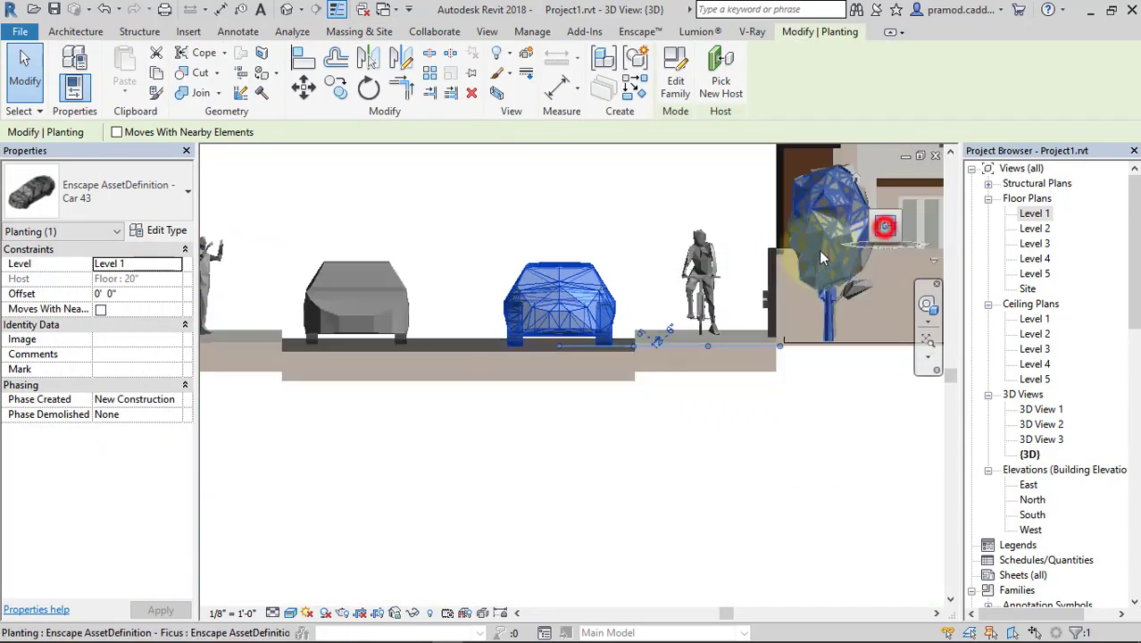
{"action": "scroll", "coordinate": [683, 293], "scroll_direction": "up", "scroll_amount": 2}
{"action": "scroll", "coordinate": [660, 442], "scroll_direction": "up", "scroll_amount": 4}
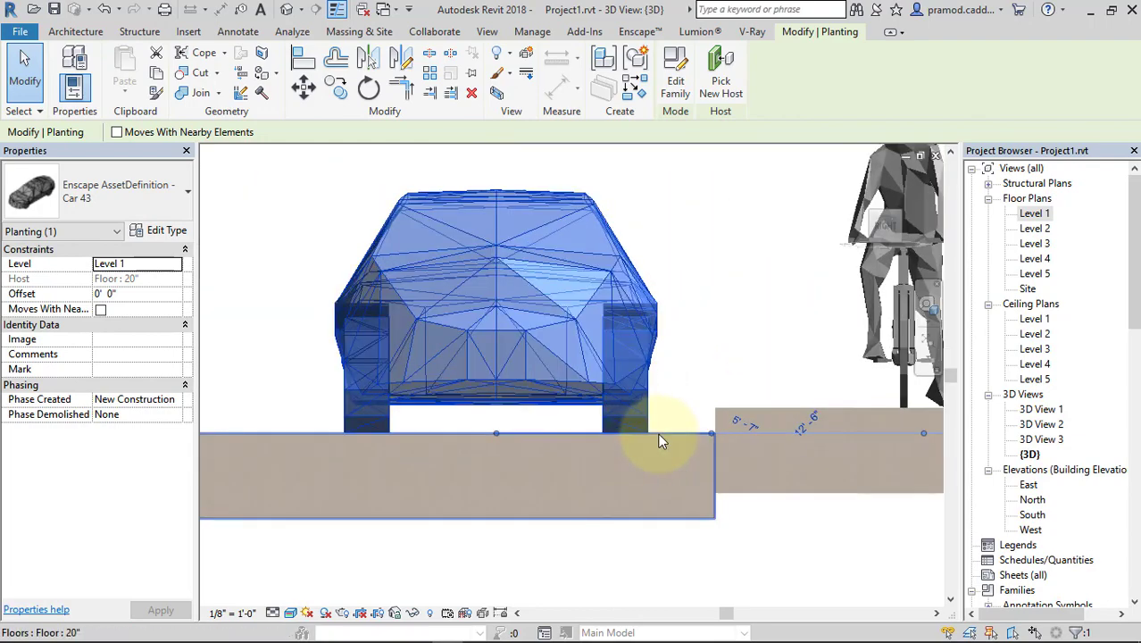
{"action": "scroll", "coordinate": [660, 442], "scroll_direction": "up", "scroll_amount": 2}
{"action": "scroll", "coordinate": [675, 403], "scroll_direction": "up", "scroll_amount": 2}
{"action": "scroll", "coordinate": [720, 420], "scroll_direction": "down", "scroll_amount": 2}
{"action": "scroll", "coordinate": [729, 400], "scroll_direction": "down", "scroll_amount": 4}
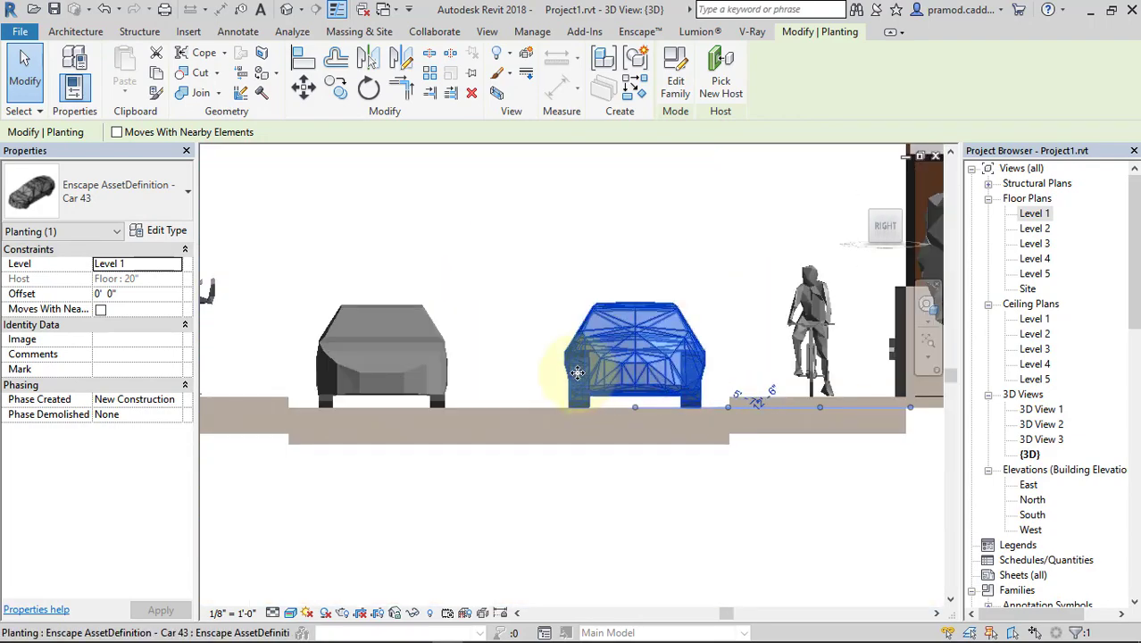
{"action": "left_click", "coordinate": [514, 347]}
{"action": "scroll", "coordinate": [519, 339], "scroll_direction": "down", "scroll_amount": 3}
{"action": "mouse_move", "coordinate": [519, 340]}
{"action": "middle_mouse_down", "text": "shift"}
{"action": "mouse_move", "coordinate": [720, 390]}
{"action": "mouse_move", "coordinate": [660, 308]}
{"action": "mouse_move", "coordinate": [777, 369]}
{"action": "mouse_move", "coordinate": [686, 458]}
{"action": "mouse_move", "coordinate": [1011, 346]}
{"action": "middle_mouse_up", "text": "shift"}
{"action": "scroll", "coordinate": [755, 357], "scroll_direction": "down", "scroll_amount": 3}
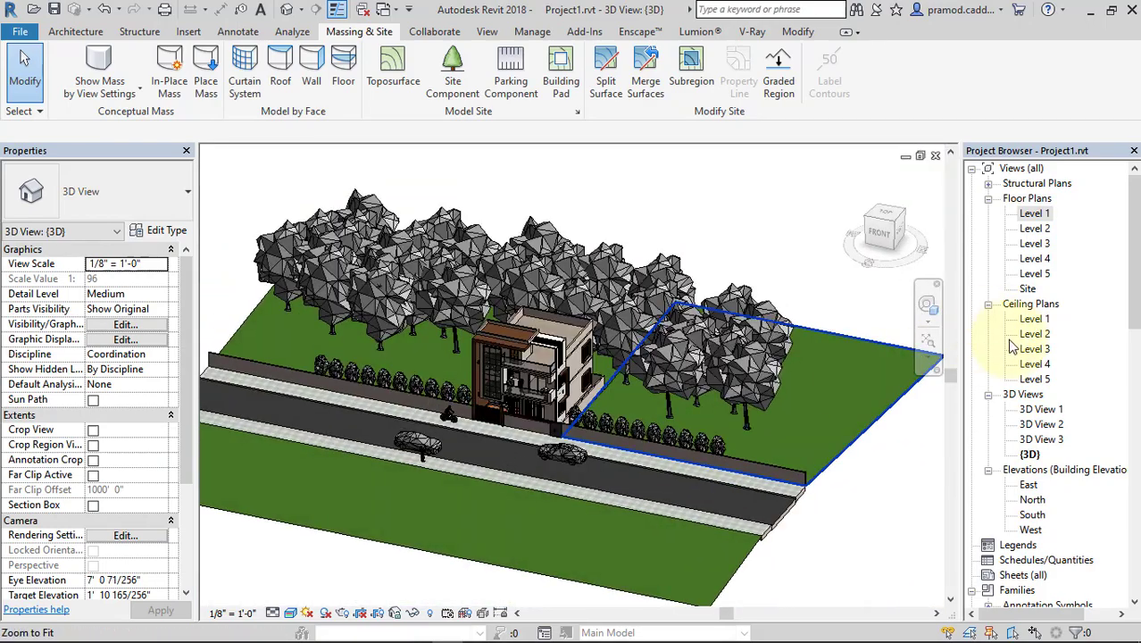
Launch the Enscape live render with 3D View 1 as the active document
{"action": "double_click", "coordinate": [1040, 439]}
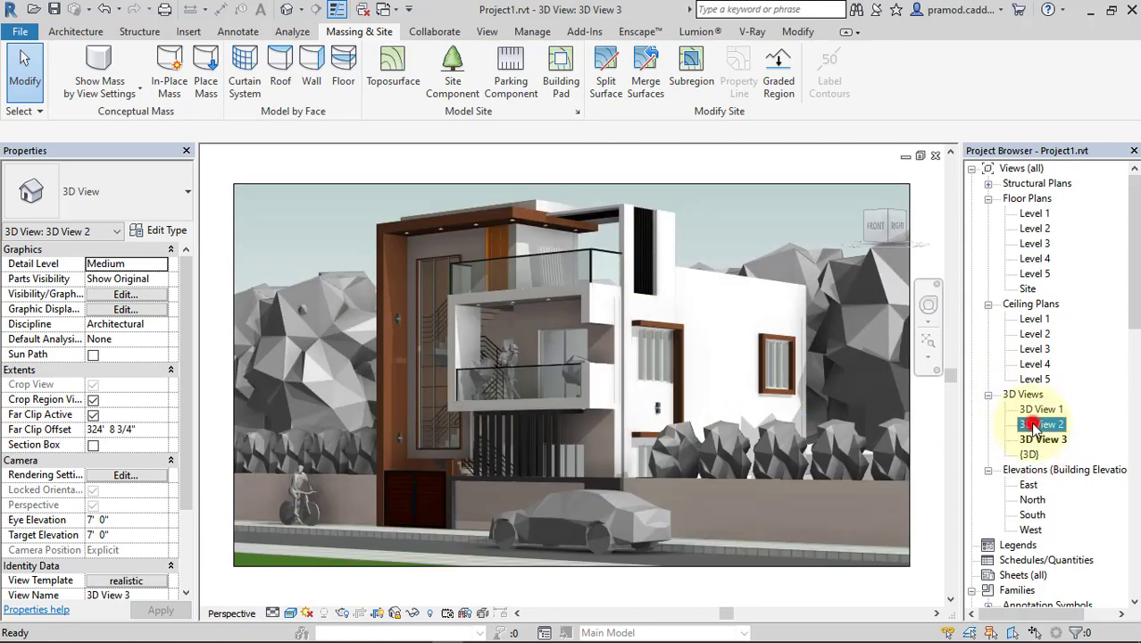
{"action": "double_click", "coordinate": [1033, 426]}
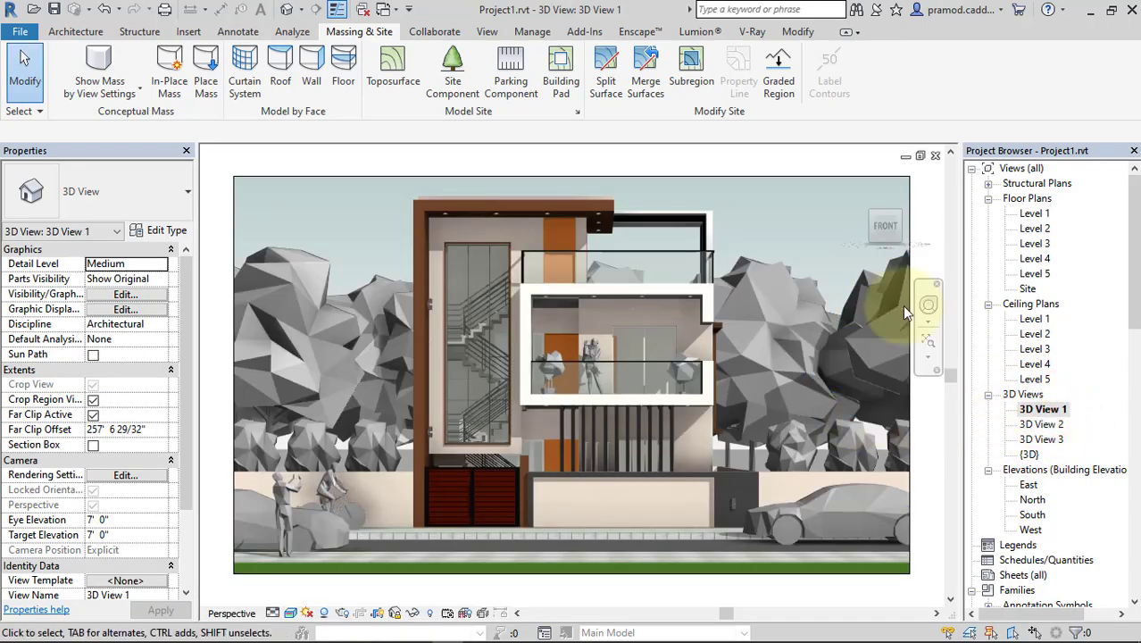
{"action": "left_click", "coordinate": [640, 32]}
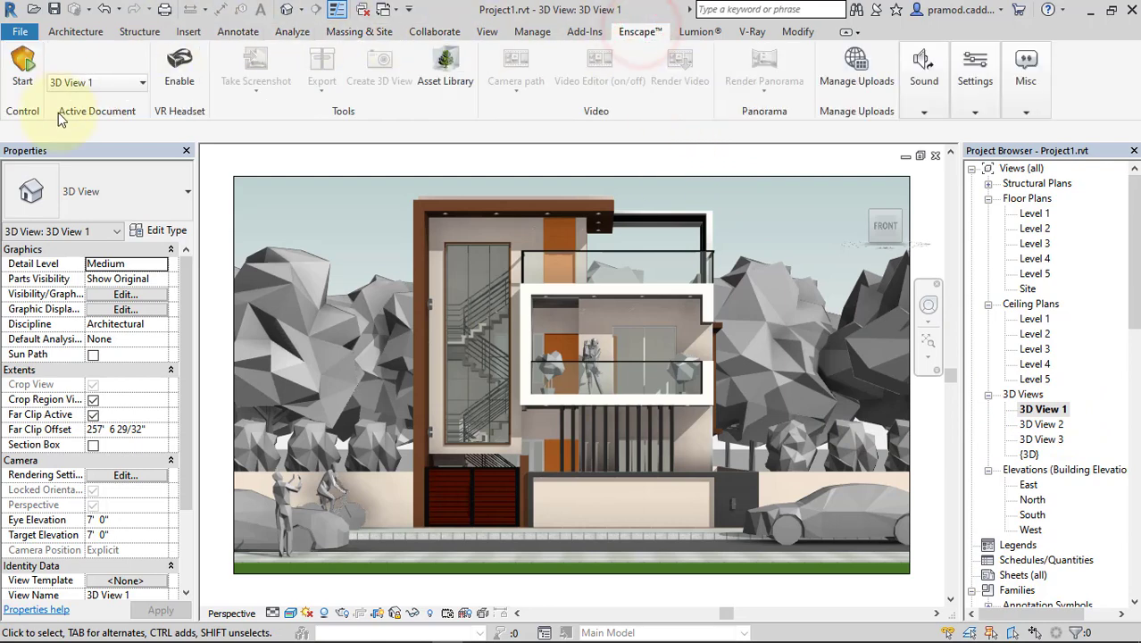
{"action": "left_click", "coordinate": [100, 83]}
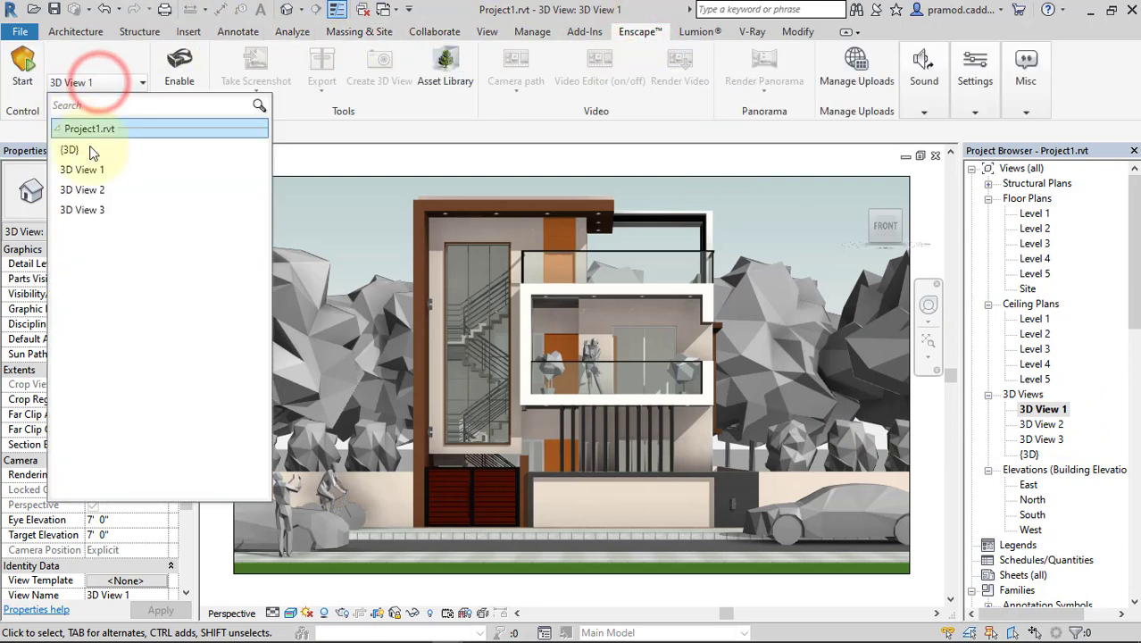
{"action": "left_click", "coordinate": [19, 80]}
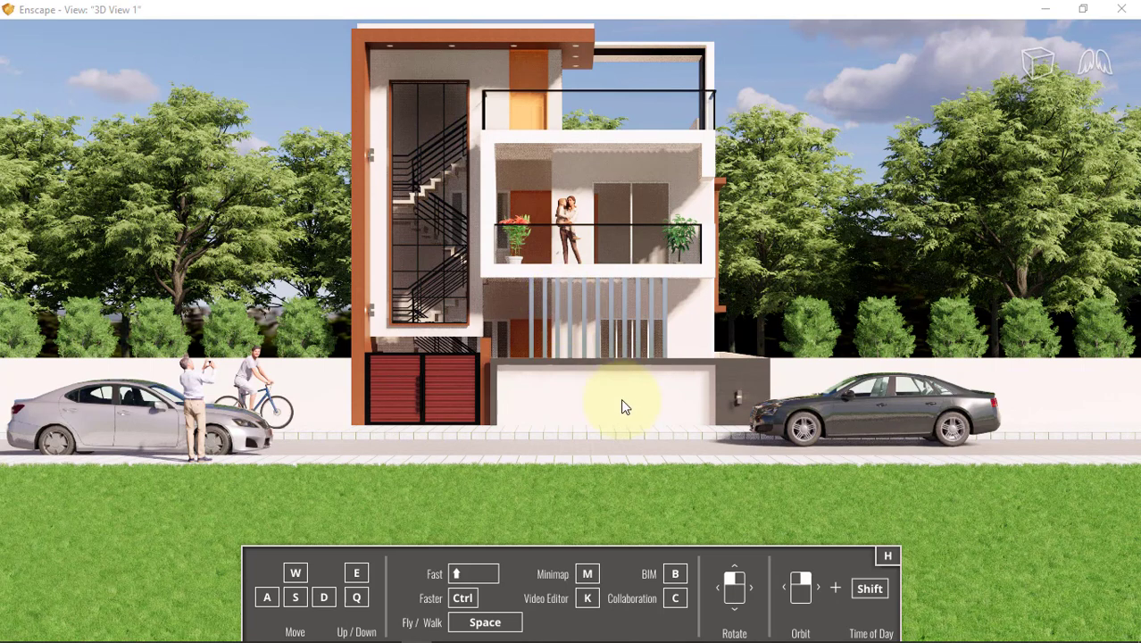
Adjust the Enscape camera to frame the house front with its cars, people and street trees
{"action": "left_click_drag", "start_coordinate": [227, 518], "coordinate": [900, 639]}
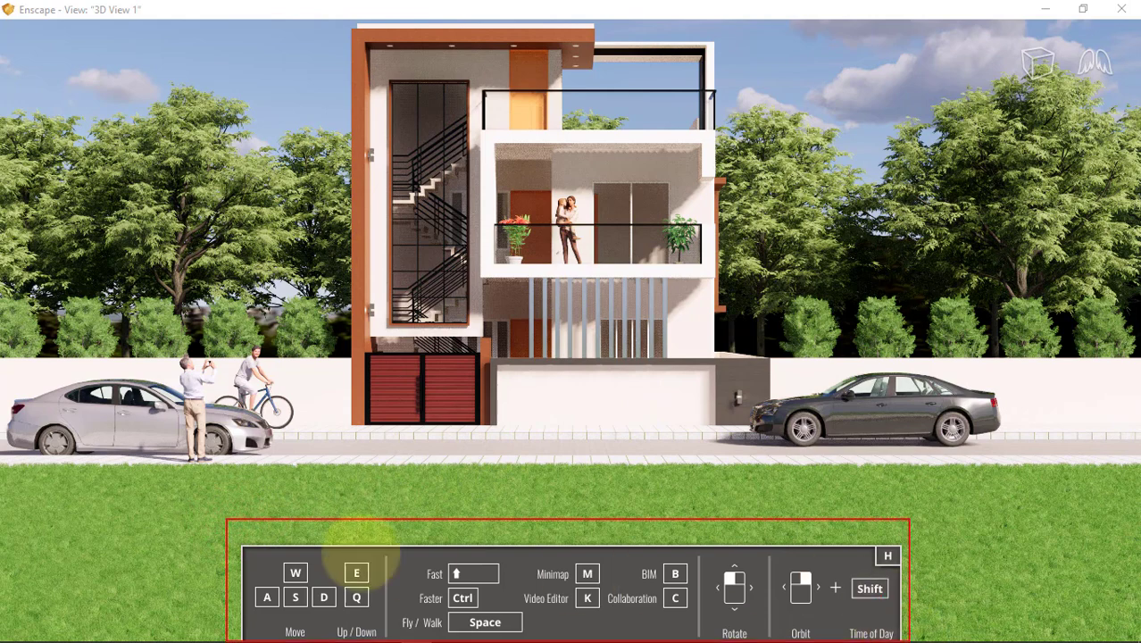
{"action": "left_click", "coordinate": [314, 561]}
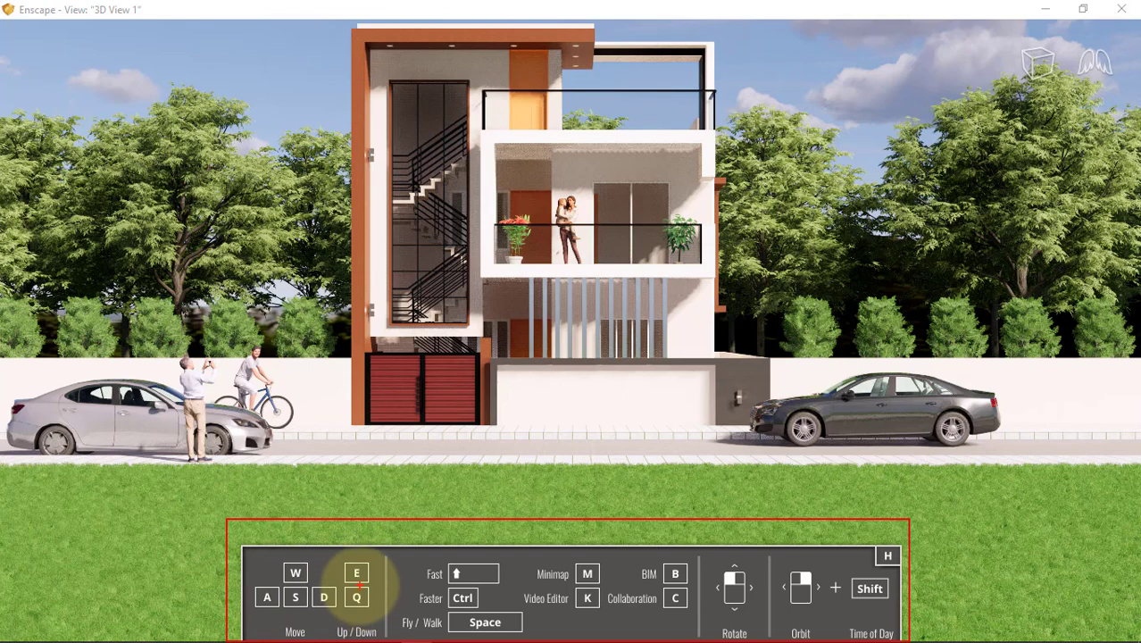
{"action": "left_click", "coordinate": [294, 572]}
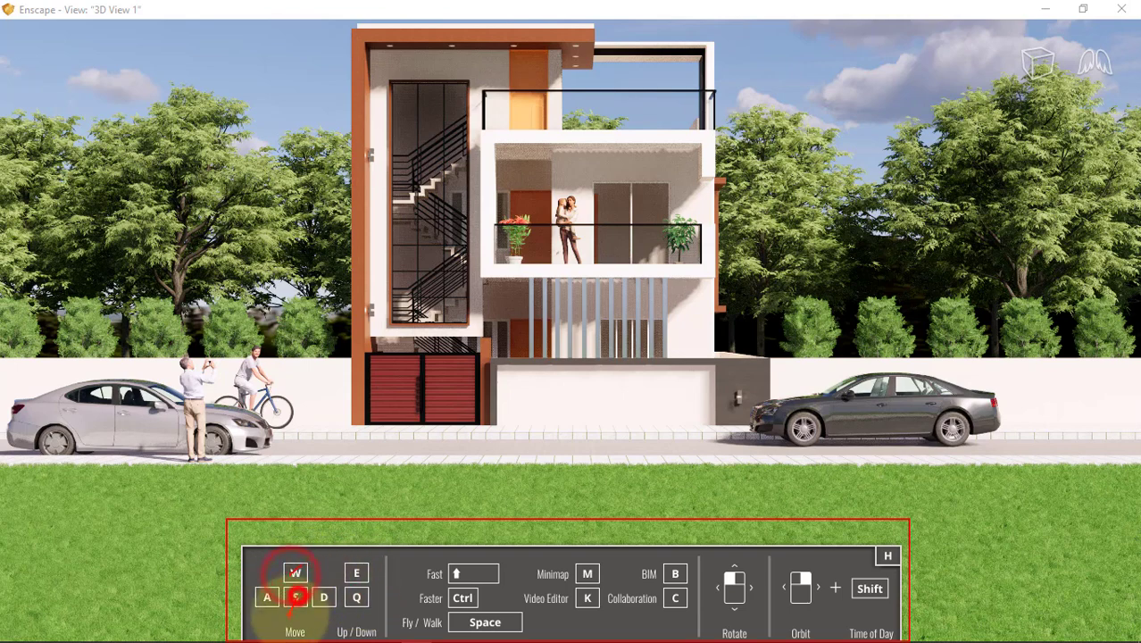
{"action": "left_click", "coordinate": [415, 564]}
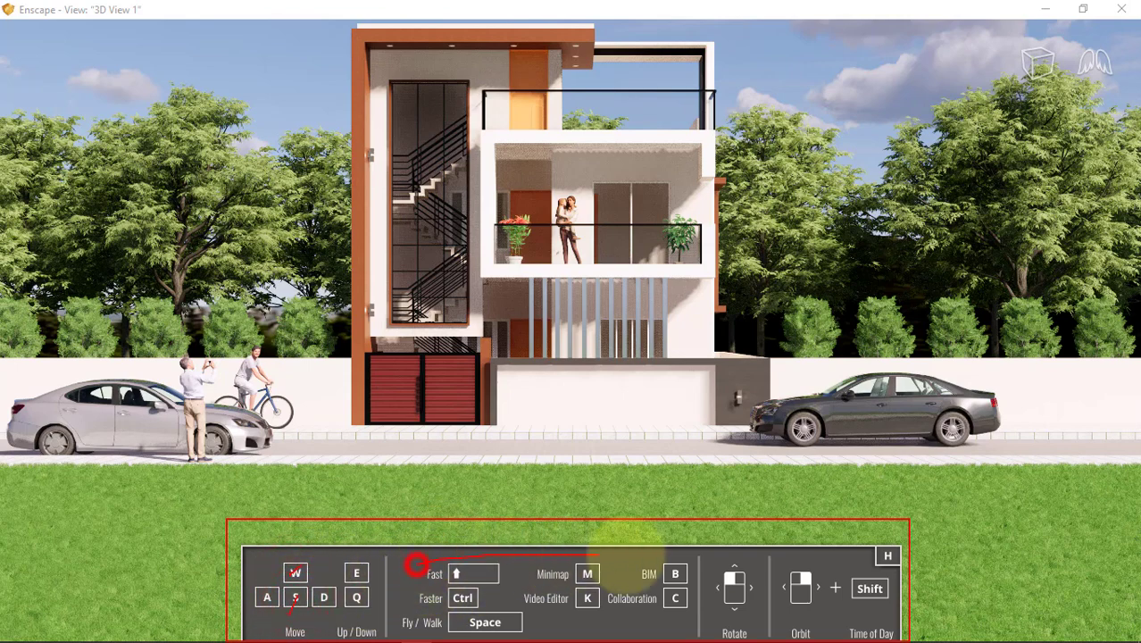
{"action": "left_click_drag", "start_coordinate": [625, 540], "coordinate": [466, 535]}
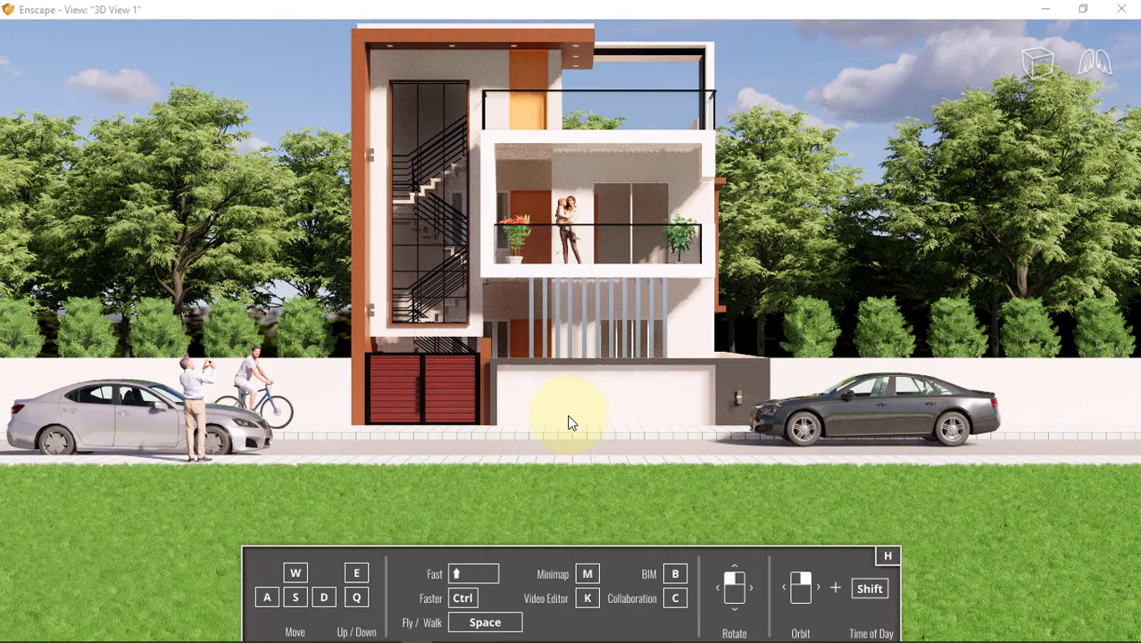
{"action": "left_click_drag", "start_coordinate": [571, 423], "coordinate": [623, 428]}
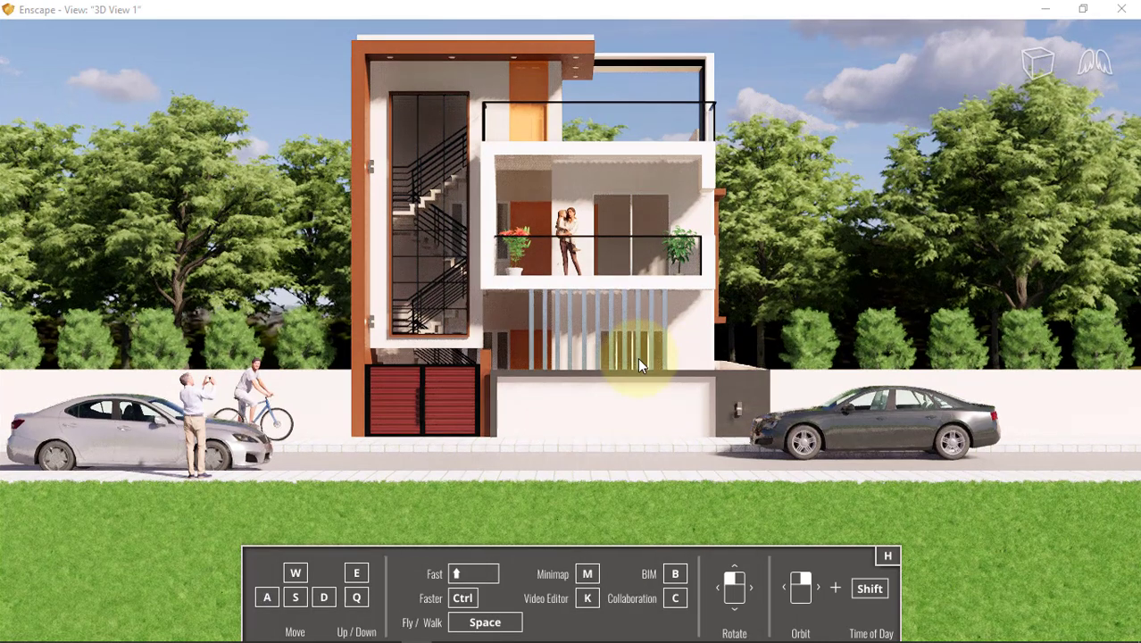
{"action": "mouse_move", "coordinate": [606, 369]}
{"action": "left_mouse_down"}
{"action": "mouse_move", "coordinate": [591, 344]}
{"action": "mouse_move", "coordinate": [713, 383]}
{"action": "left_mouse_up"}
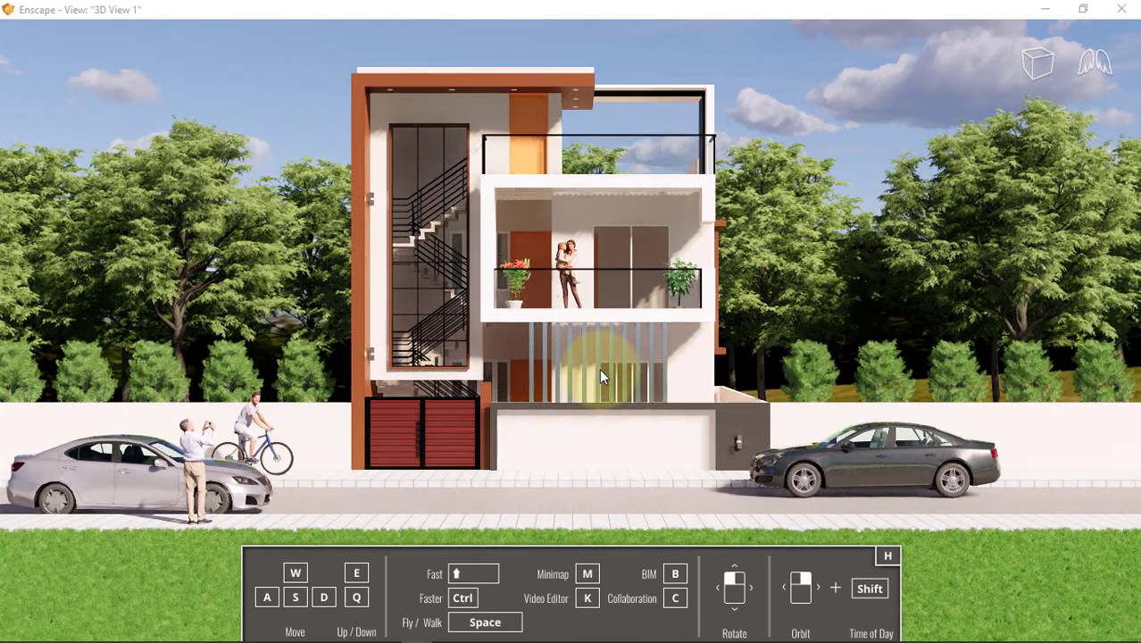
{"action": "scroll", "coordinate": [599, 369], "scroll_direction": "up", "scroll_amount": 1}
{"action": "scroll", "coordinate": [599, 368], "scroll_direction": "down", "scroll_amount": 1}
{"action": "scroll", "coordinate": [599, 368], "scroll_direction": "up", "scroll_amount": 1}
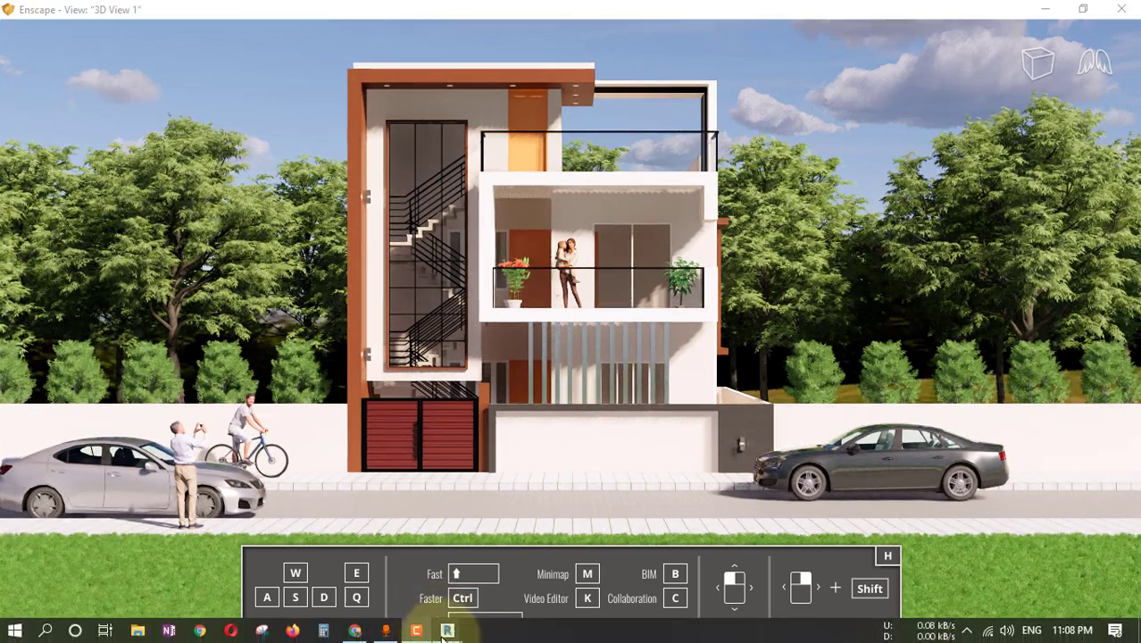
Open Enscape's Visual Settings and arrange it beside the live render
{"action": "mouse_move", "coordinate": [447, 630]}
{"action": "left_click", "coordinate": [368, 573]}
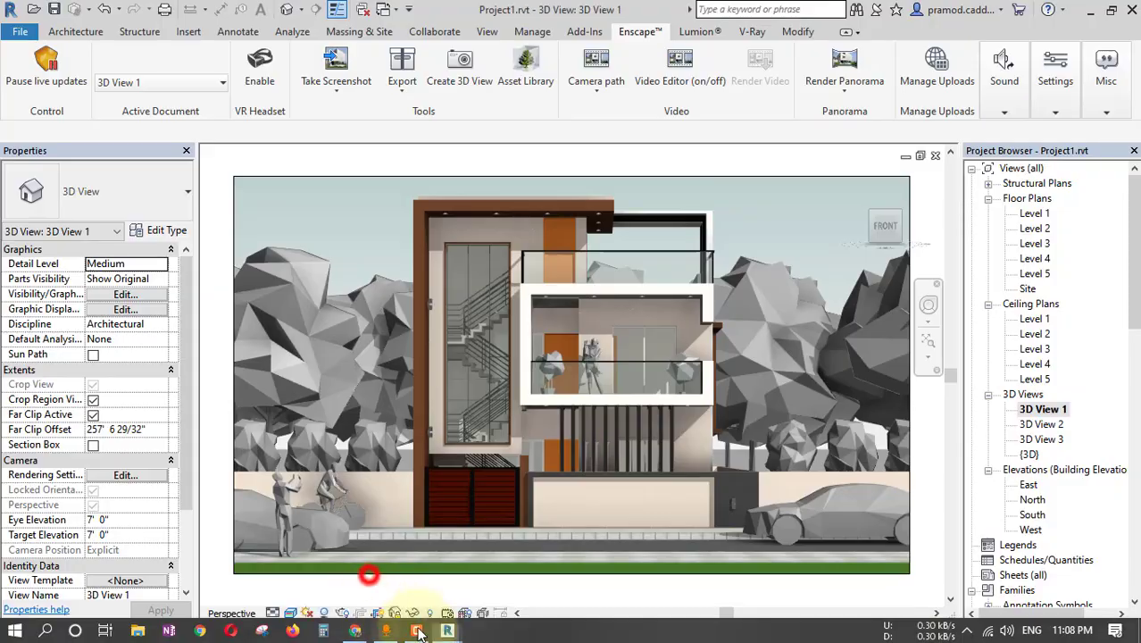
{"action": "left_click", "coordinate": [1050, 95]}
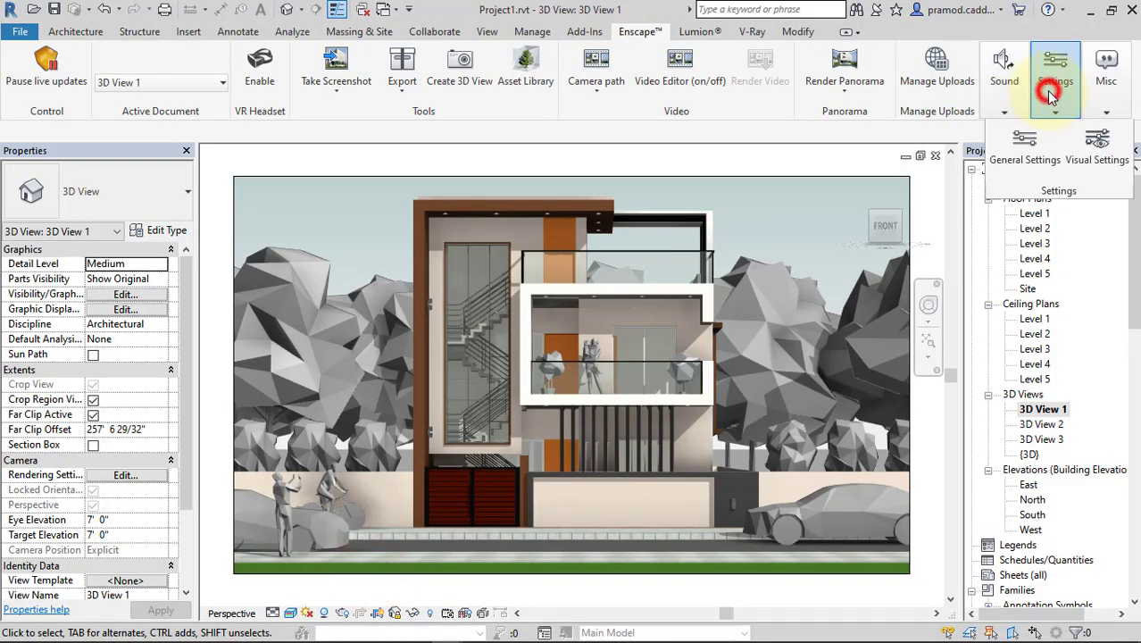
{"action": "left_click", "coordinate": [1092, 158]}
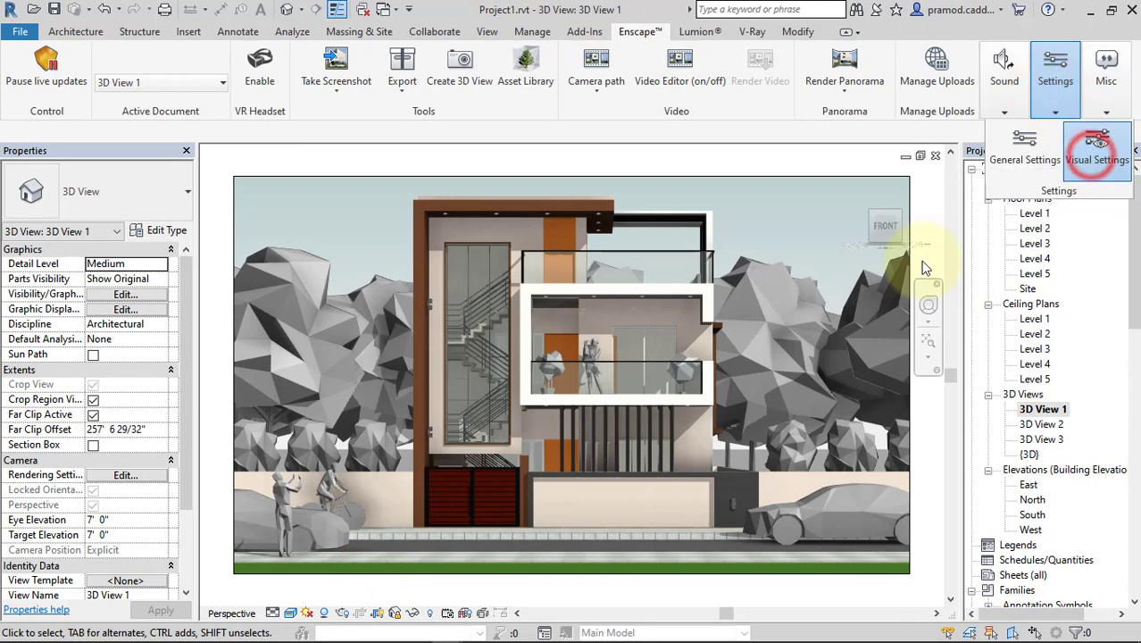
{"action": "double_click", "coordinate": [541, 9]}
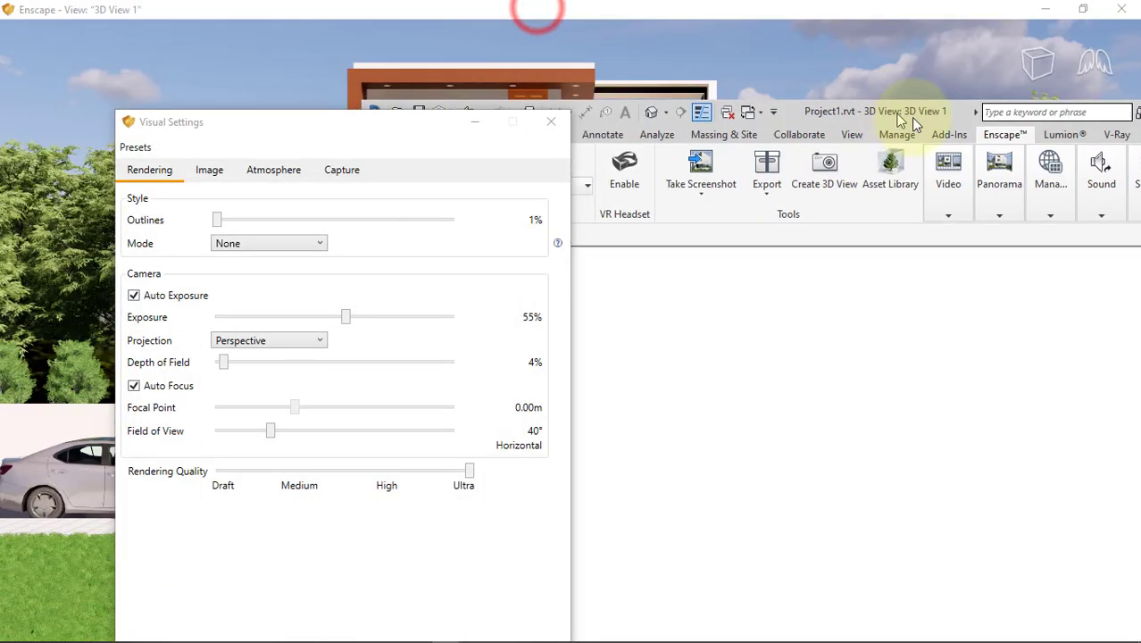
{"action": "left_click_drag", "start_coordinate": [571, 11], "coordinate": [1116, 35]}
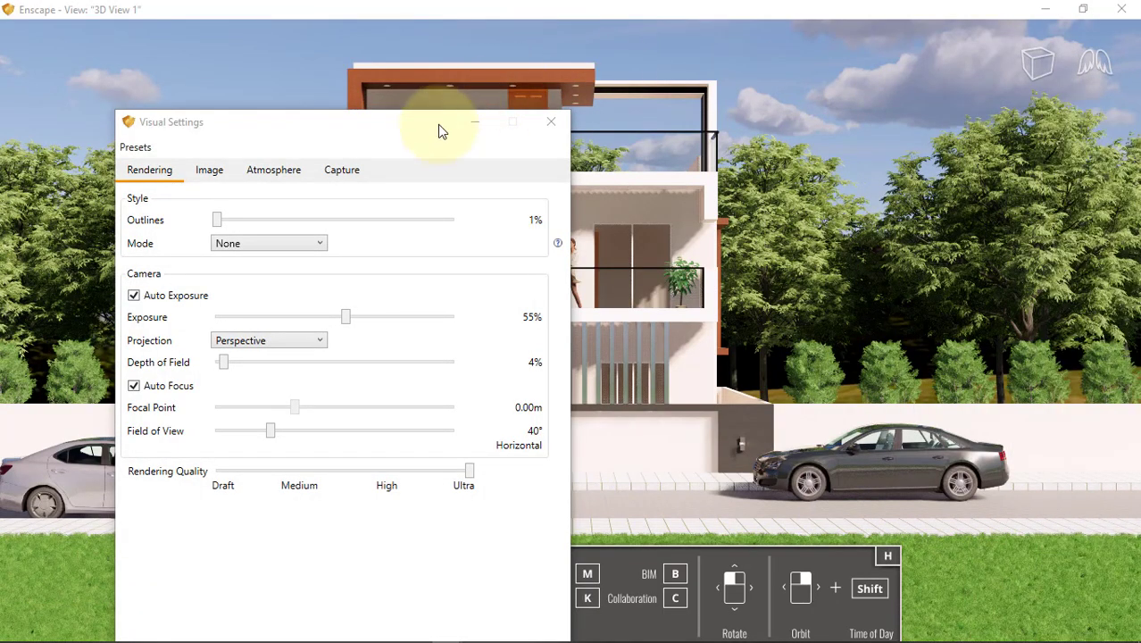
{"action": "left_click_drag", "start_coordinate": [396, 129], "coordinate": [273, 39]}
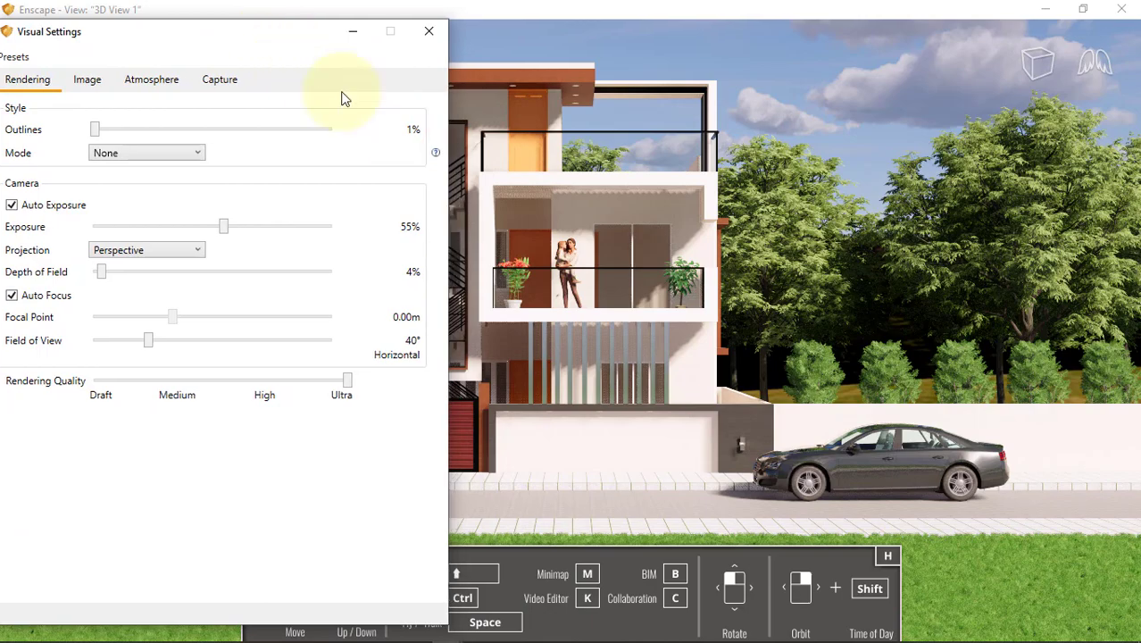
{"action": "left_click_drag", "start_coordinate": [275, 39], "coordinate": [255, 44]}
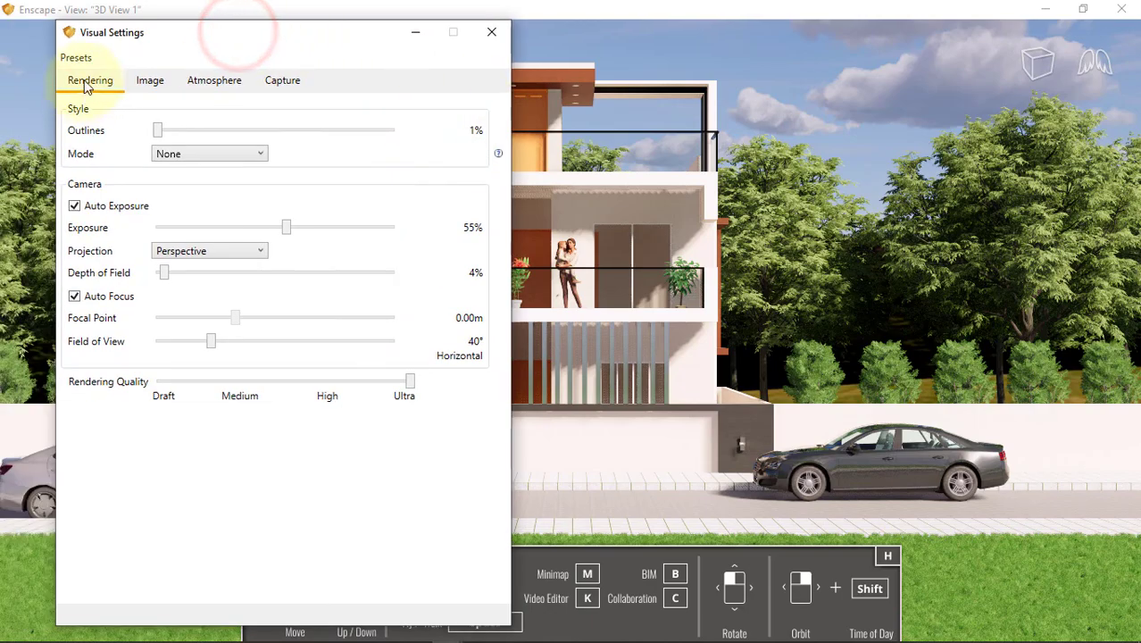
Set the Outlines thickness to 5% and keep the rendering Mode at None
{"action": "left_click_drag", "start_coordinate": [160, 132], "coordinate": [222, 132]}
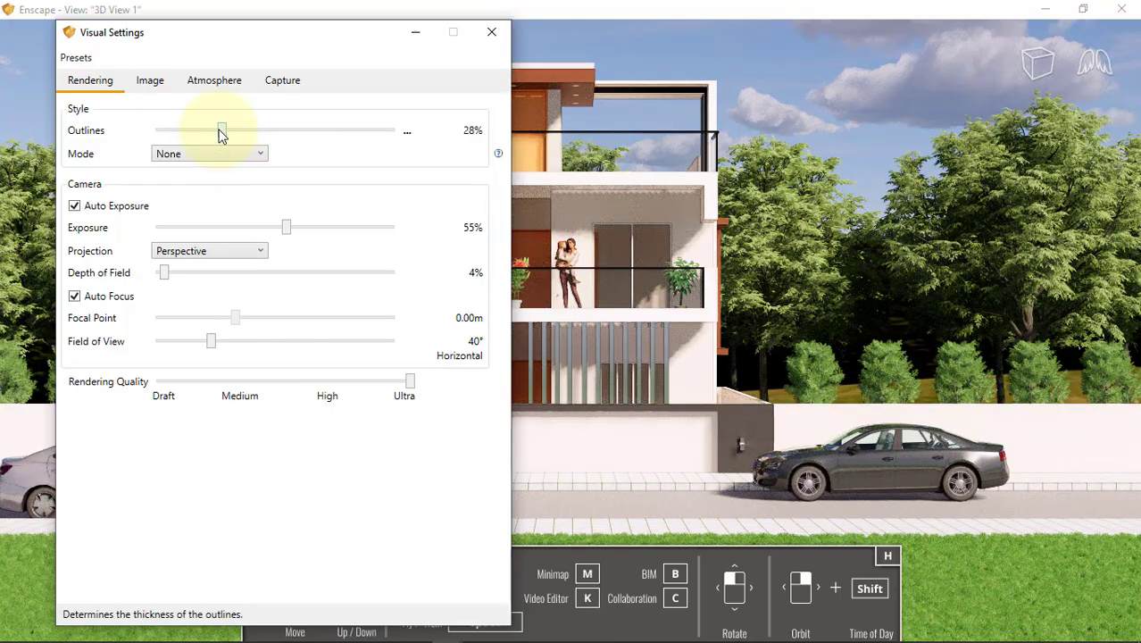
{"action": "left_click_drag", "start_coordinate": [223, 132], "coordinate": [167, 131]}
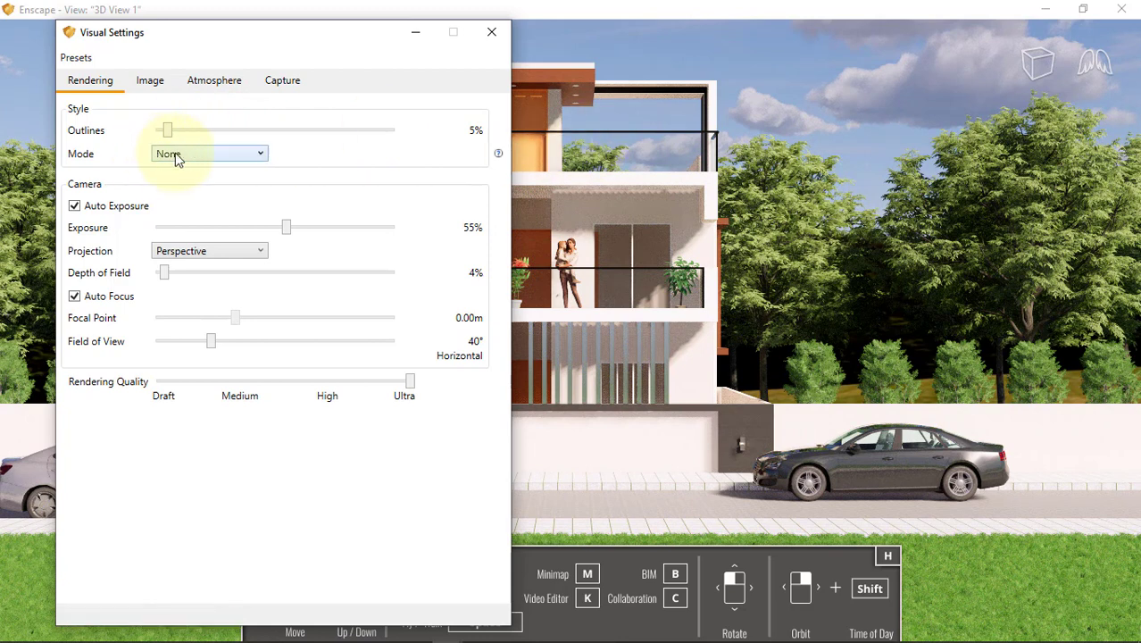
{"action": "left_click", "coordinate": [177, 156]}
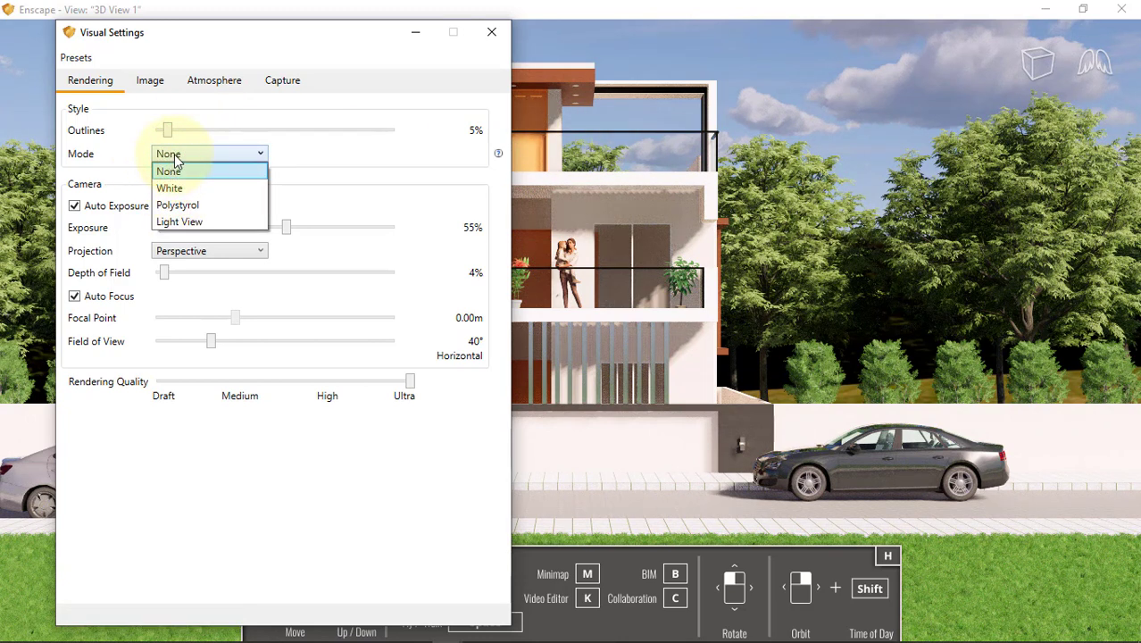
{"action": "left_click", "coordinate": [176, 158]}
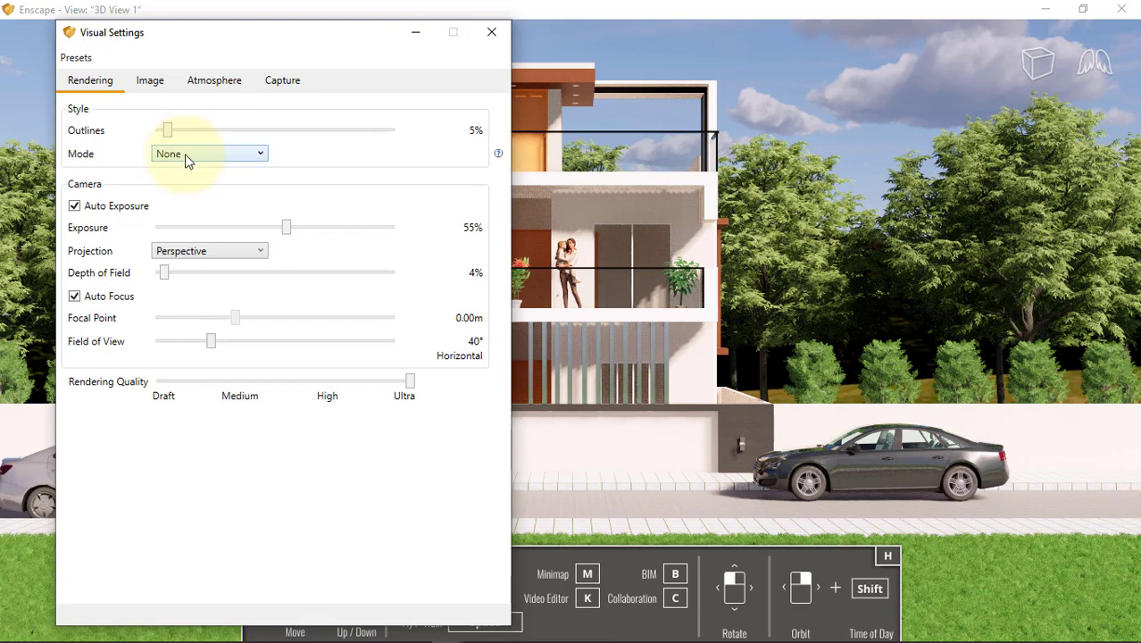
Turn off Auto Exposure and set the Exposure slider to 20%
{"action": "left_click", "coordinate": [75, 206]}
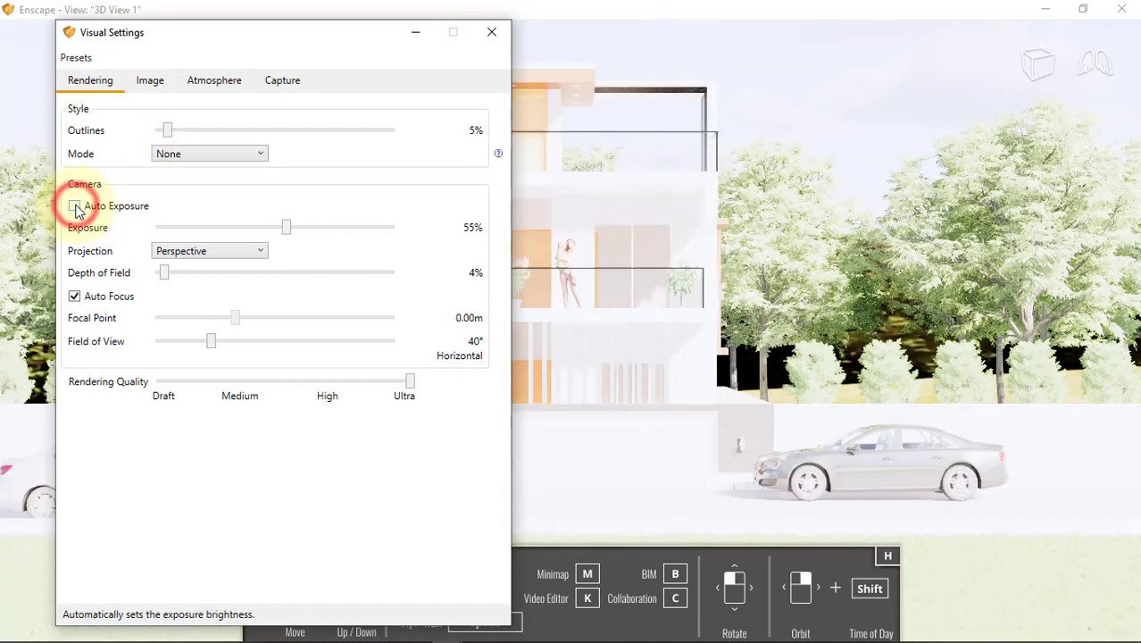
{"action": "left_click_drag", "start_coordinate": [285, 227], "coordinate": [184, 231]}
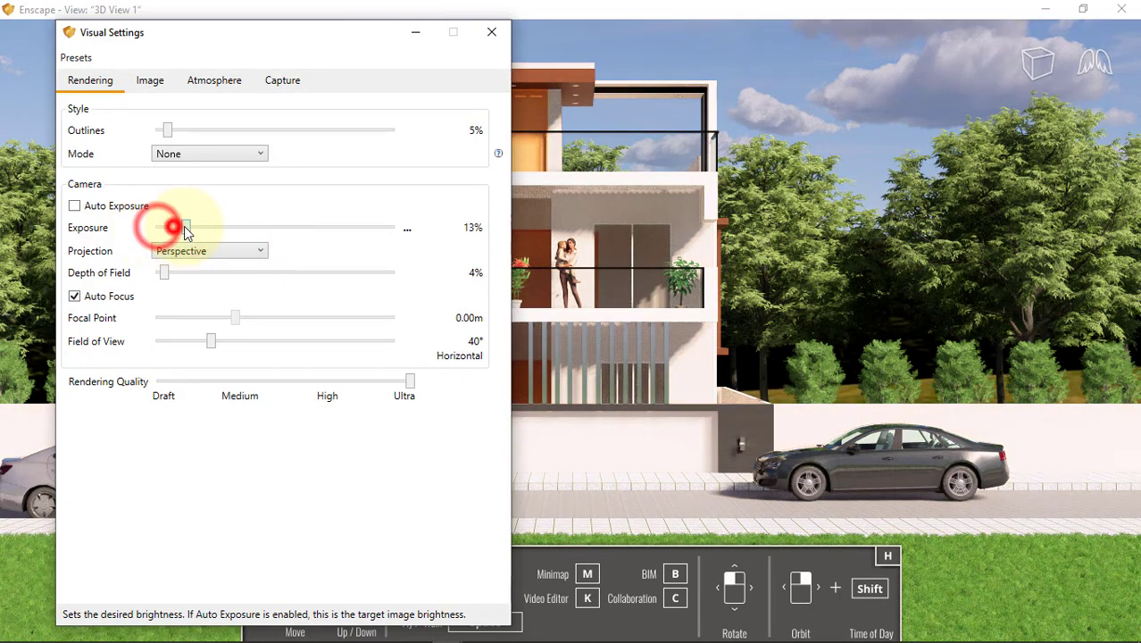
{"action": "left_click_drag", "start_coordinate": [332, 30], "coordinate": [120, 32]}
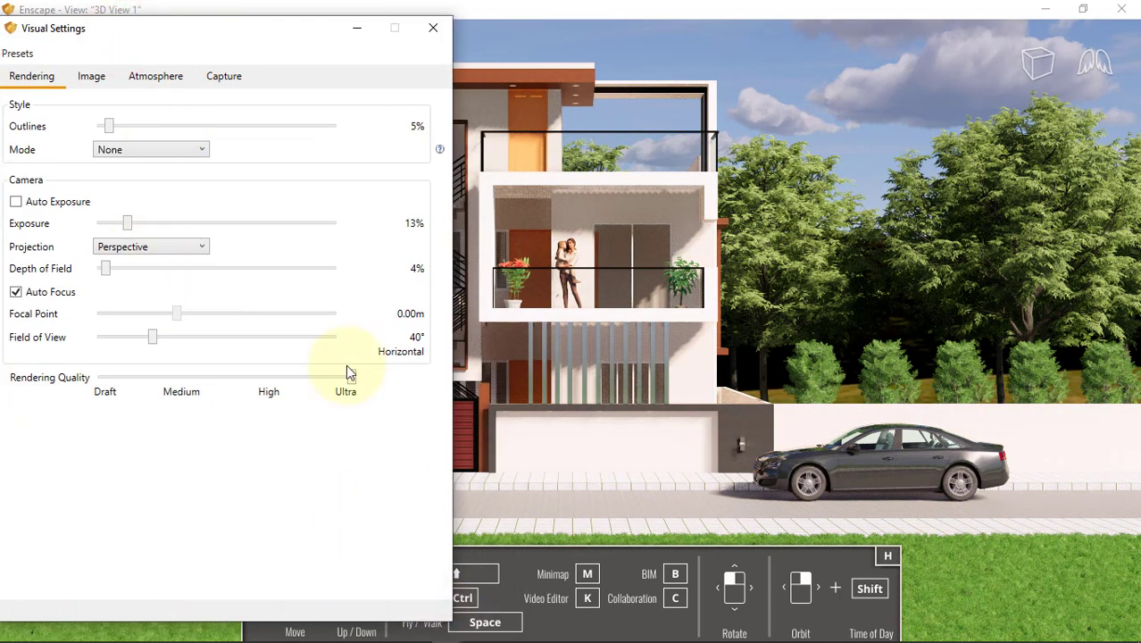
{"action": "mouse_move", "coordinate": [128, 224]}
{"action": "left_mouse_down"}
{"action": "mouse_move", "coordinate": [220, 223]}
{"action": "mouse_move", "coordinate": [163, 228]}
{"action": "left_mouse_up"}
{"action": "left_click", "coordinate": [15, 202]}
{"action": "left_click", "coordinate": [15, 202]}
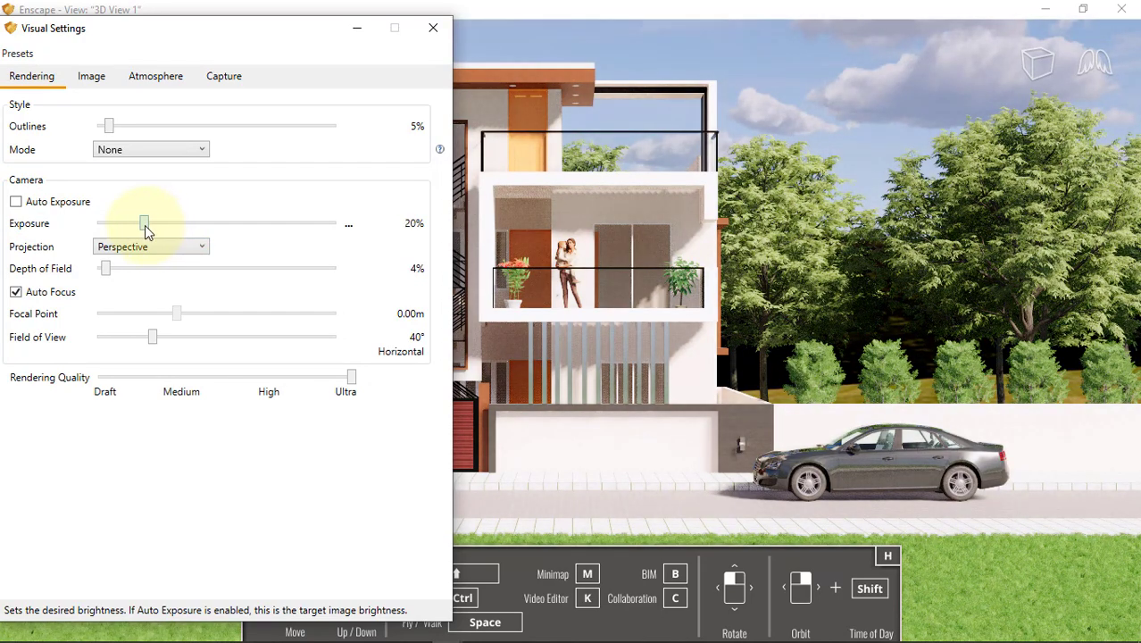
Keep Perspective projection and set the Depth of Field to 20%
{"action": "mouse_move", "coordinate": [214, 38]}
{"action": "left_mouse_down"}
{"action": "mouse_move", "coordinate": [96, 416]}
{"action": "mouse_move", "coordinate": [320, 40]}
{"action": "left_mouse_up"}
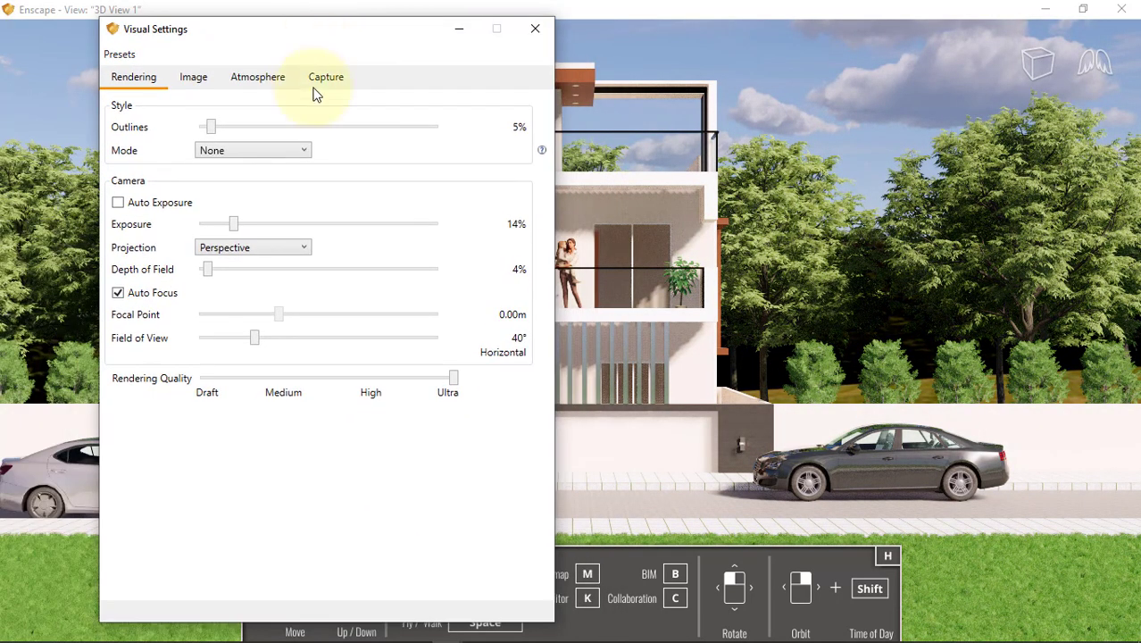
{"action": "left_click", "coordinate": [250, 255]}
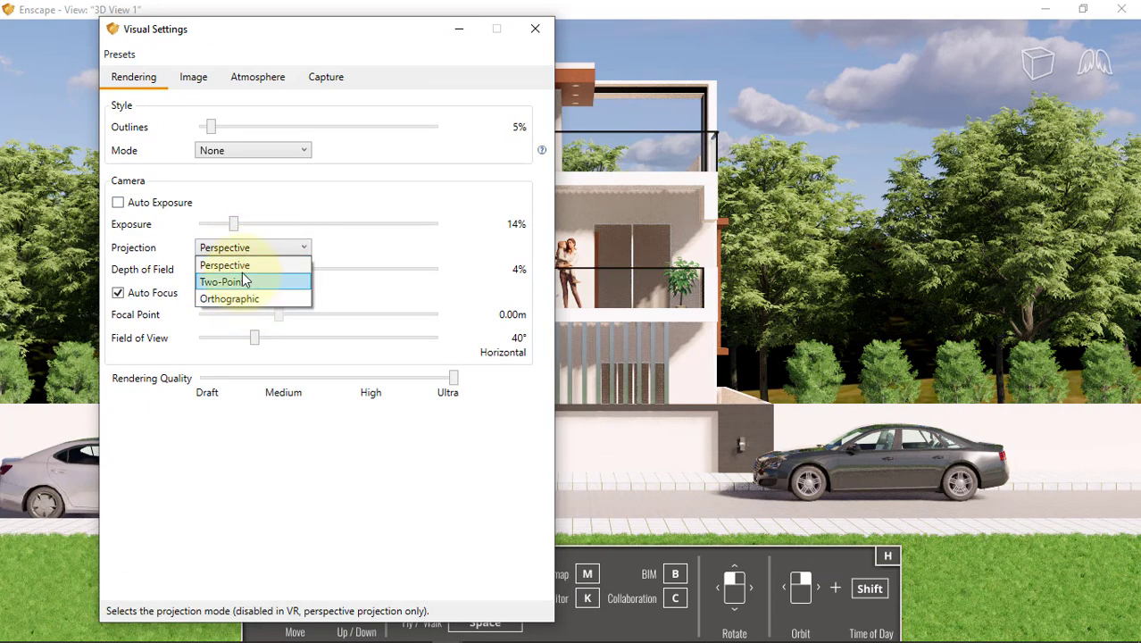
{"action": "left_click", "coordinate": [243, 266]}
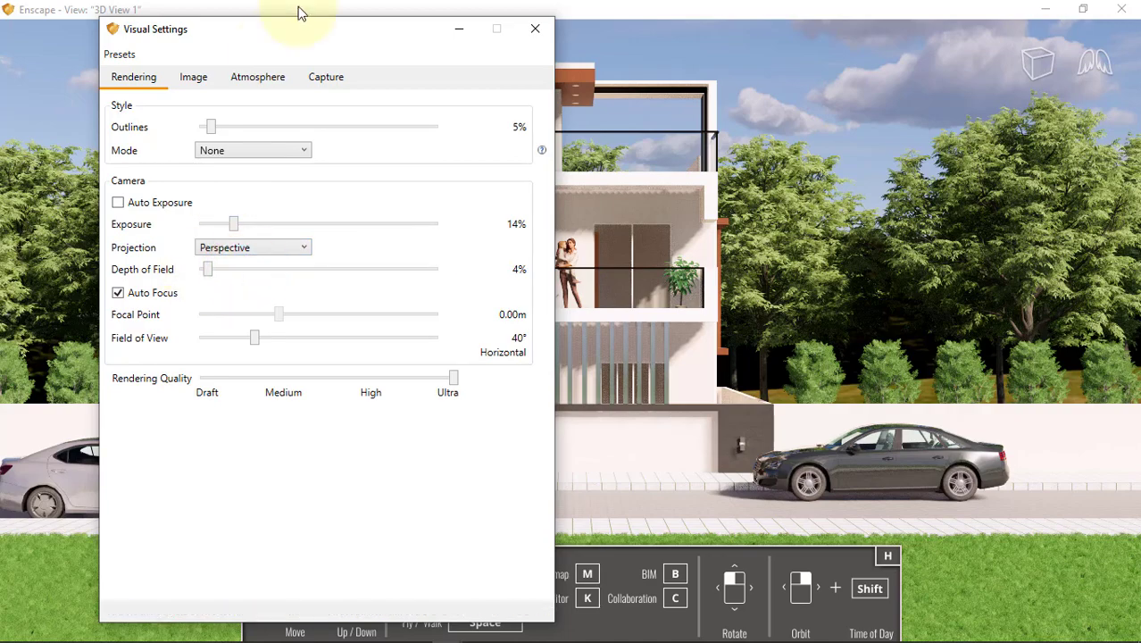
{"action": "left_click_drag", "start_coordinate": [205, 276], "coordinate": [340, 277]}
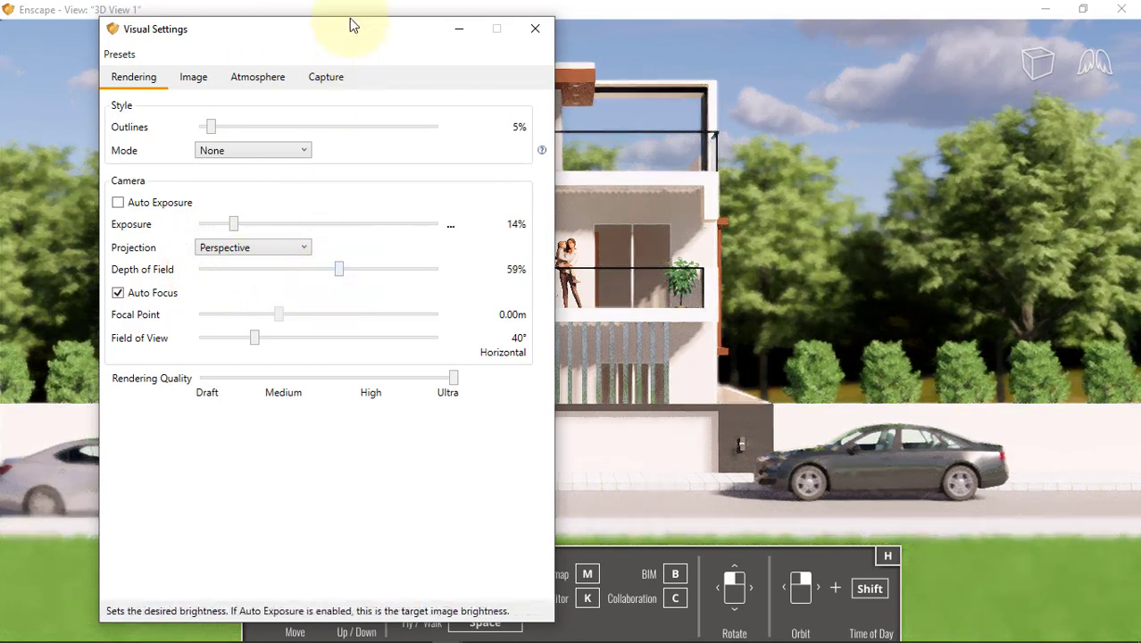
{"action": "left_click_drag", "start_coordinate": [112, 63], "coordinate": [15, 47]}
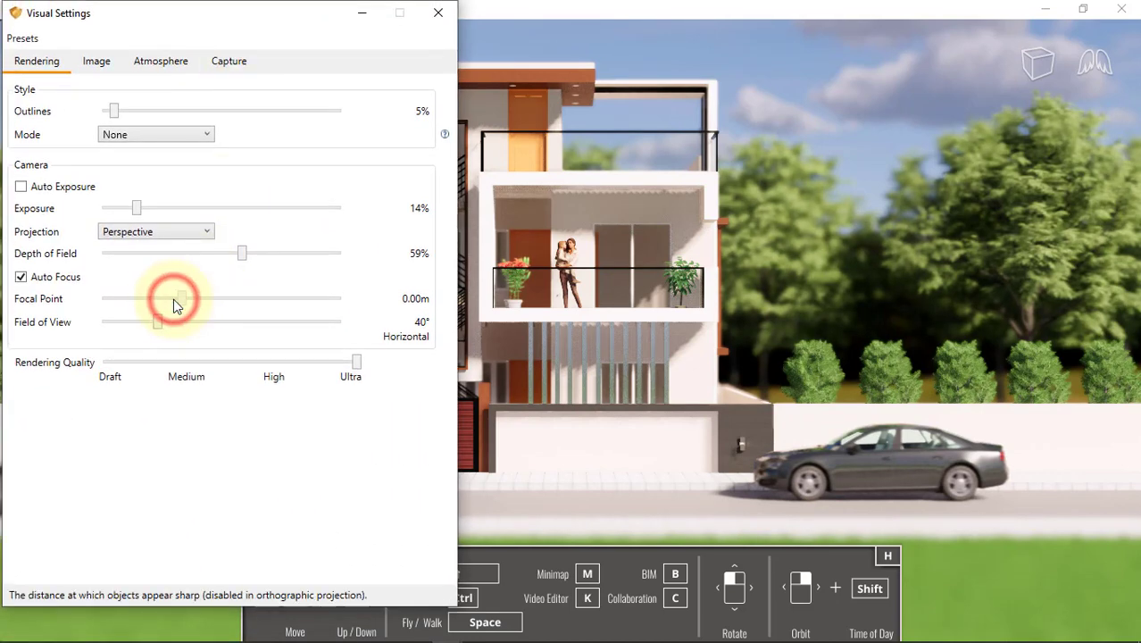
{"action": "left_click_drag", "start_coordinate": [221, 261], "coordinate": [145, 257]}
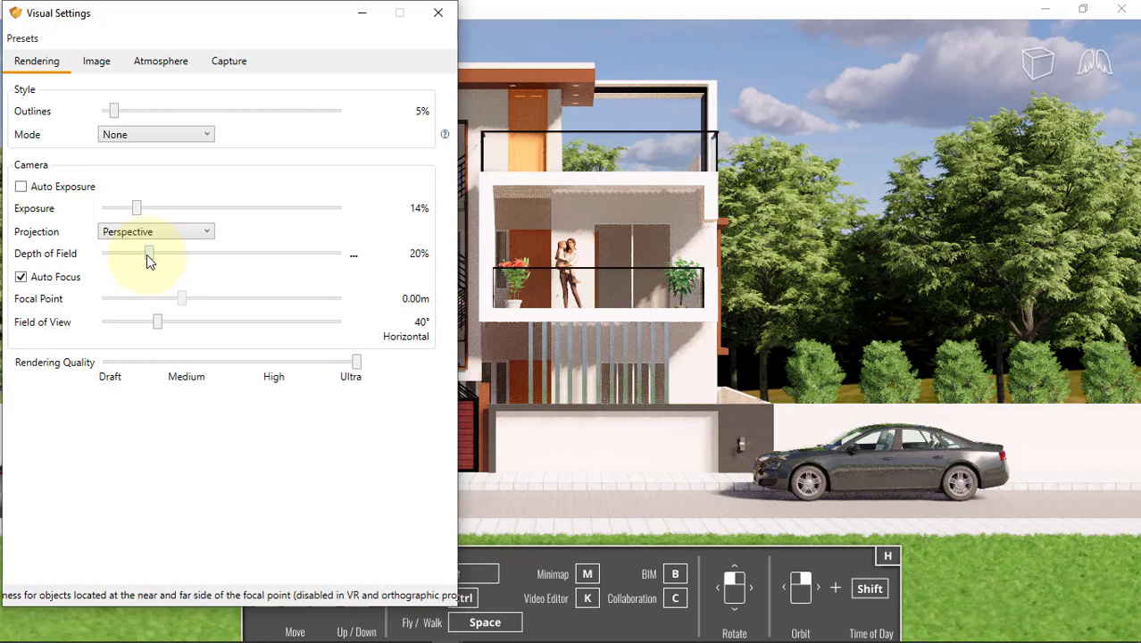
{"action": "mouse_move", "coordinate": [305, 13]}
{"action": "left_mouse_down"}
{"action": "mouse_move", "coordinate": [22, 377]}
{"action": "mouse_move", "coordinate": [371, 27]}
{"action": "left_mouse_up"}
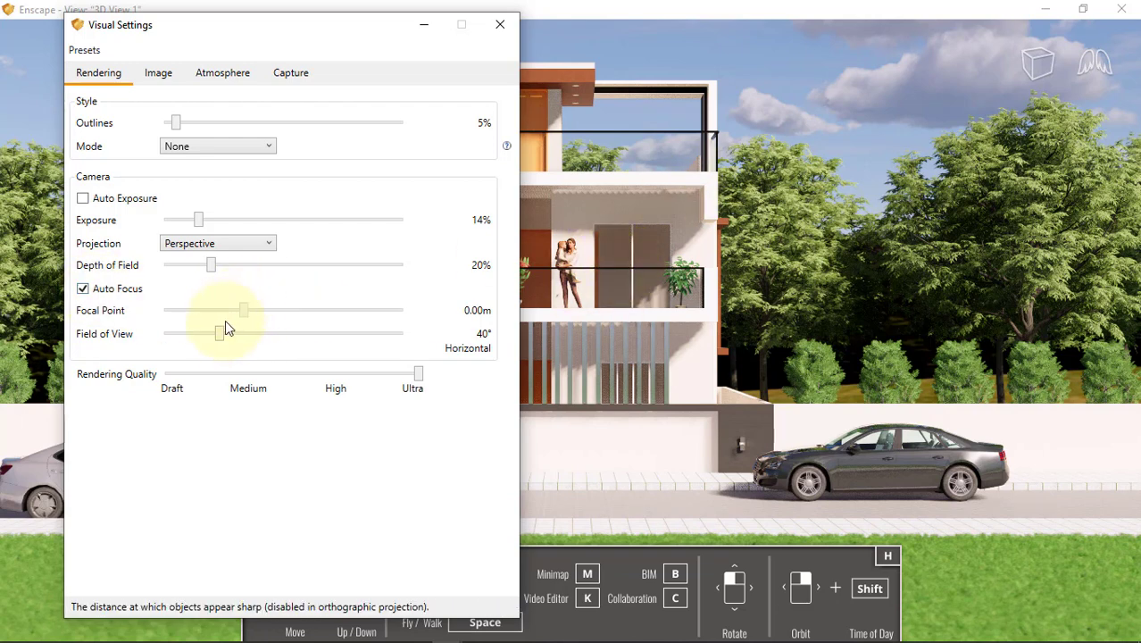
Narrow the Field of View to 30° to frame the house front tightly
{"action": "left_click_drag", "start_coordinate": [220, 334], "coordinate": [228, 334]}
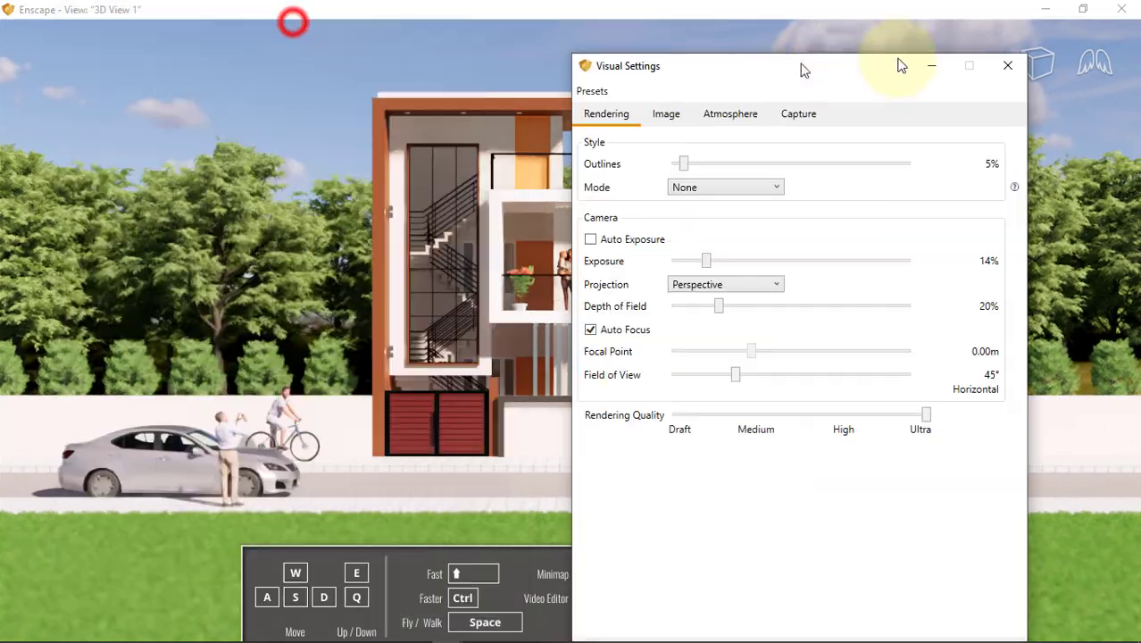
{"action": "left_click_drag", "start_coordinate": [293, 30], "coordinate": [912, 77]}
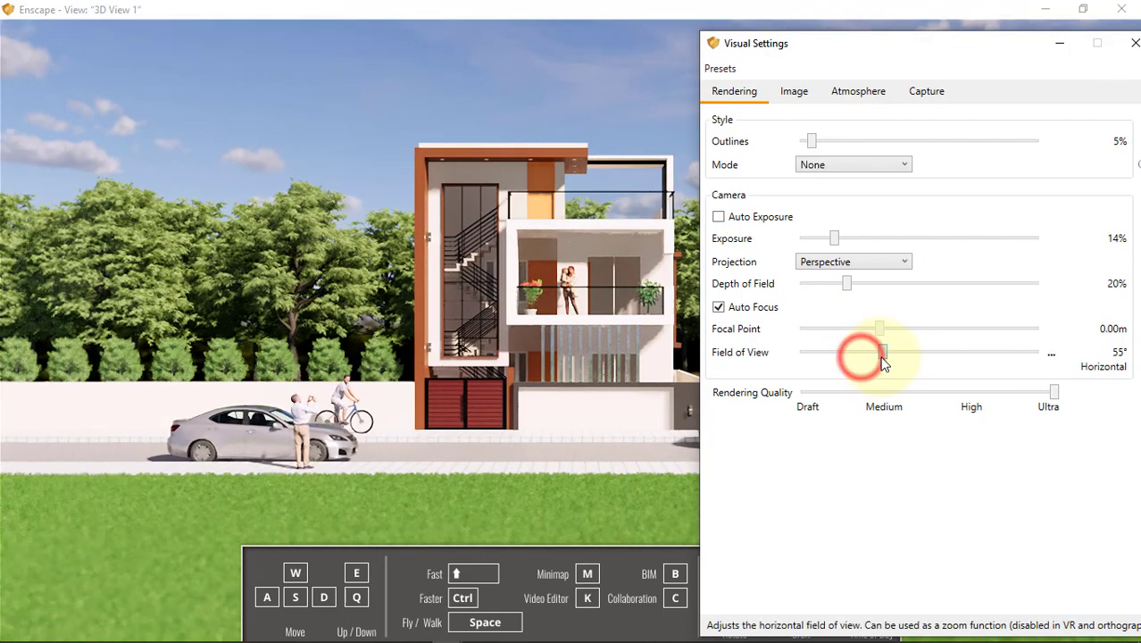
{"action": "left_click_drag", "start_coordinate": [873, 363], "coordinate": [839, 361]}
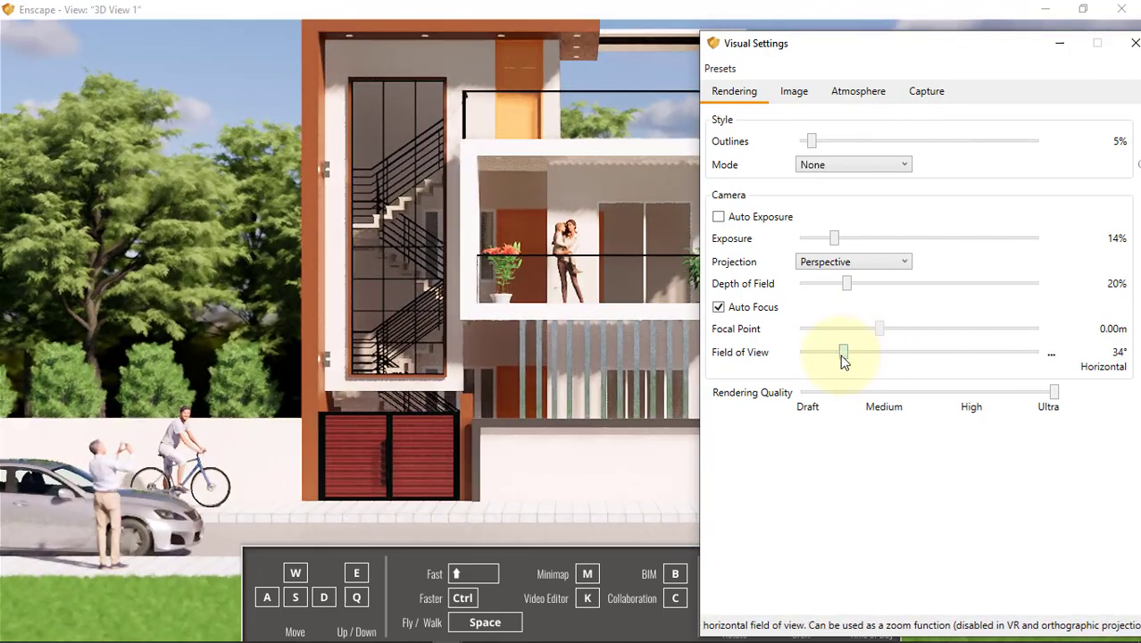
{"action": "left_click_drag", "start_coordinate": [839, 361], "coordinate": [835, 358]}
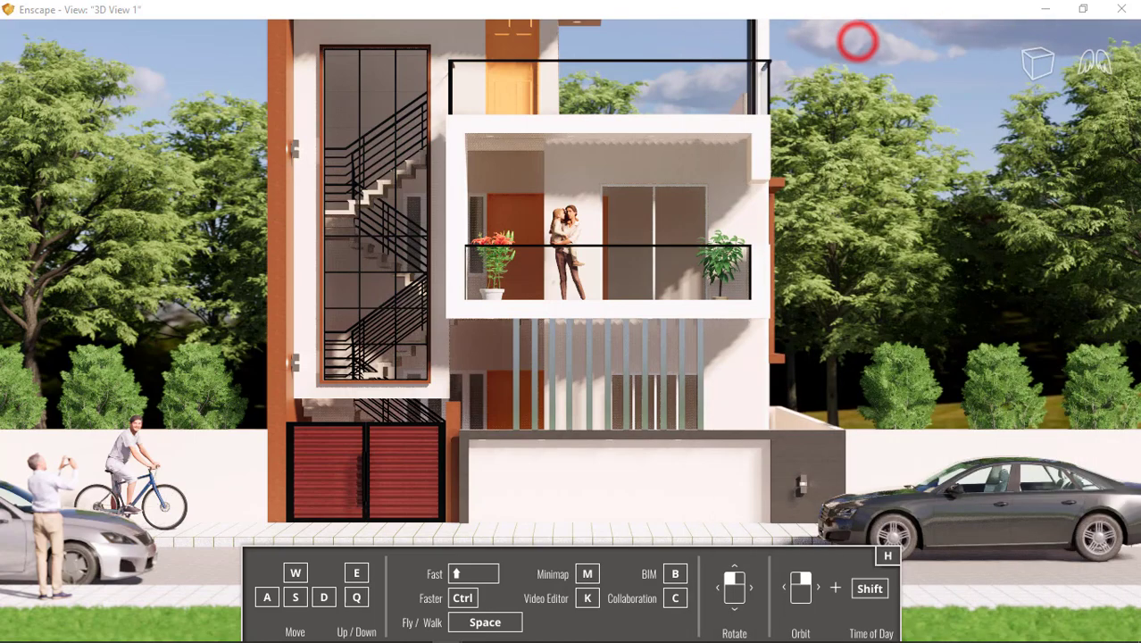
Reframe the camera on the house front and move Visual Settings to the left
{"action": "left_click", "coordinate": [569, 257]}
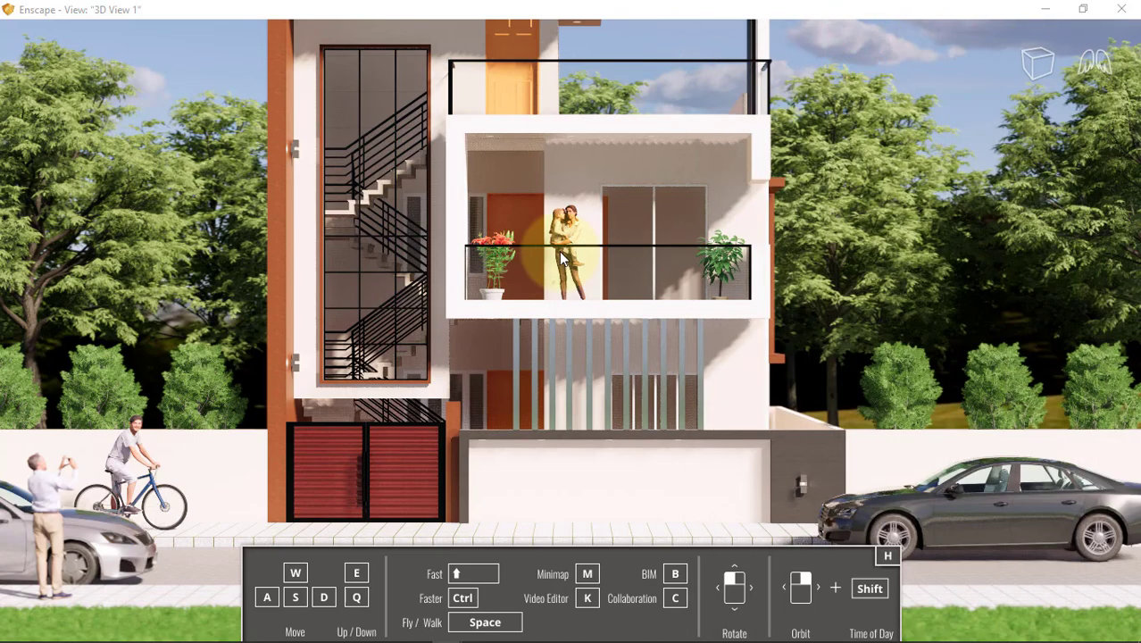
{"action": "left_click_drag", "start_coordinate": [570, 258], "coordinate": [587, 260]}
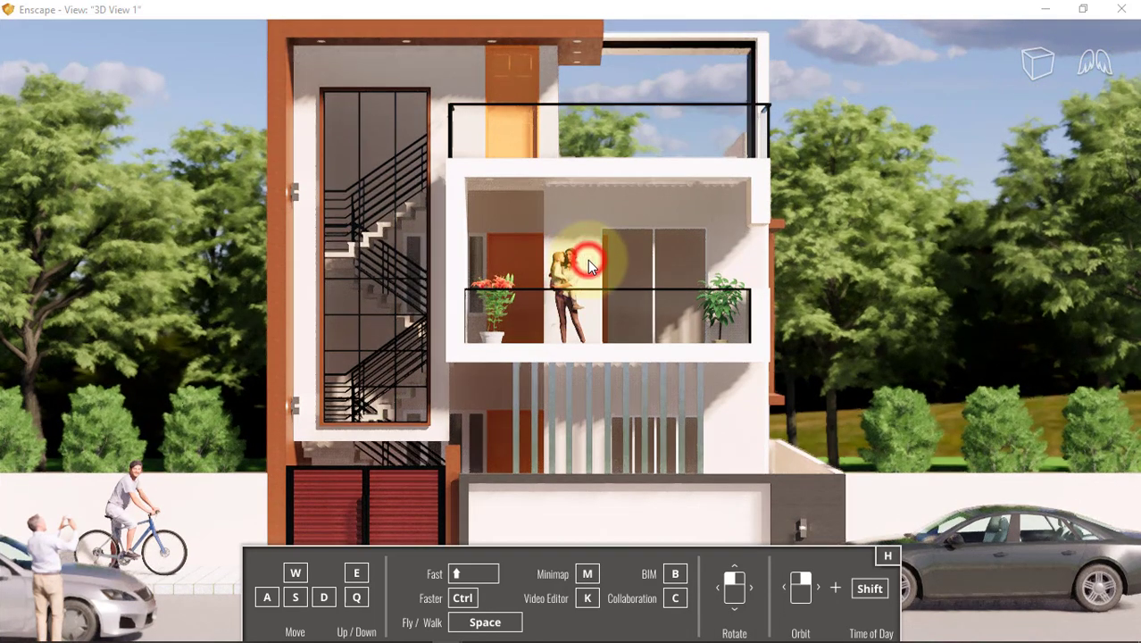
{"action": "scroll", "coordinate": [587, 259], "scroll_direction": "down", "scroll_amount": 3}
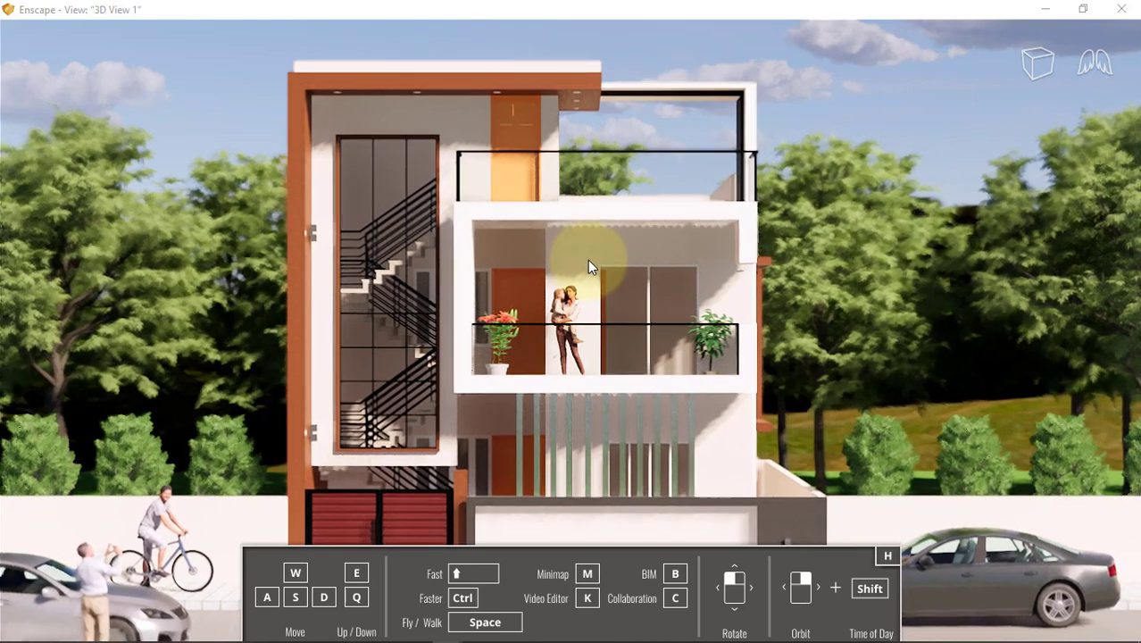
{"action": "scroll", "coordinate": [579, 257], "scroll_direction": "down", "scroll_amount": 2}
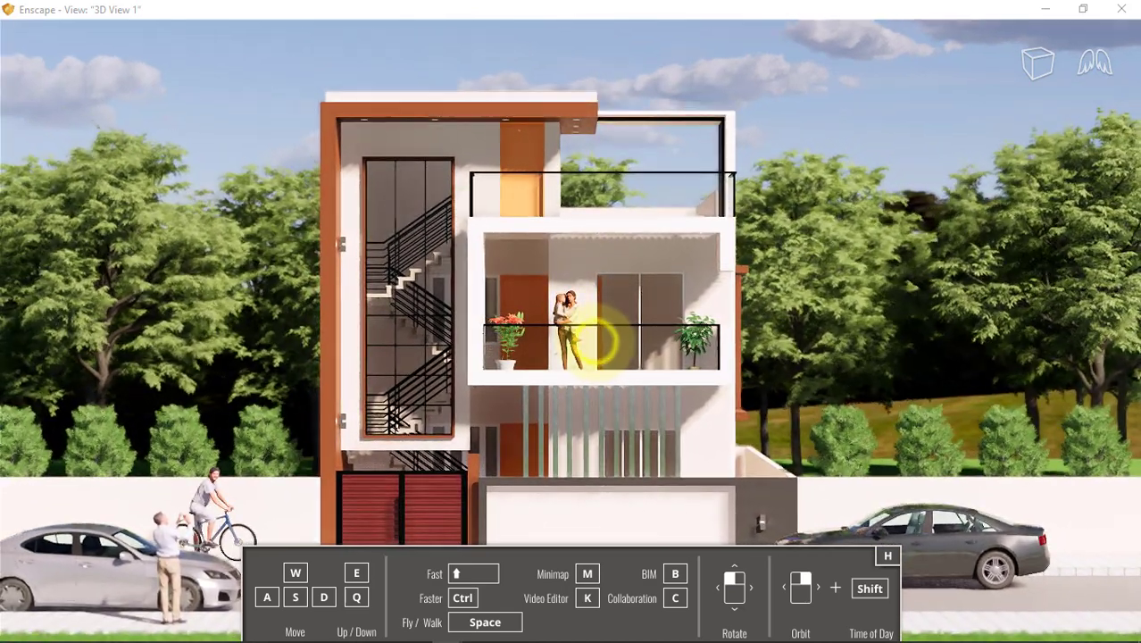
{"action": "scroll", "coordinate": [576, 337], "scroll_direction": "down", "scroll_amount": 1}
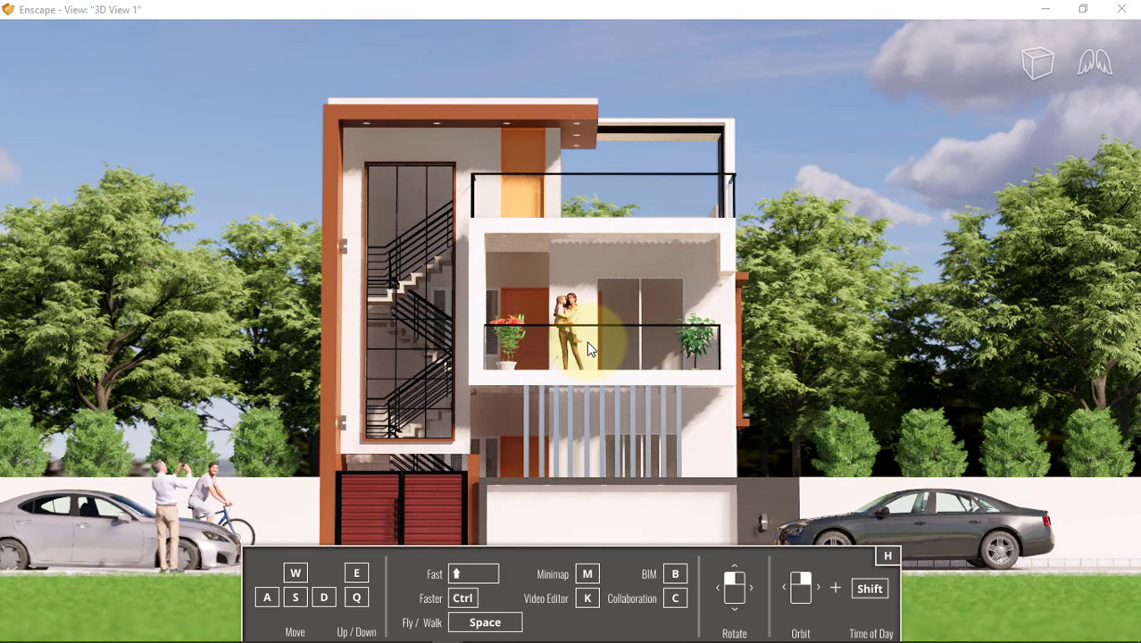
{"action": "key", "text": "a"}
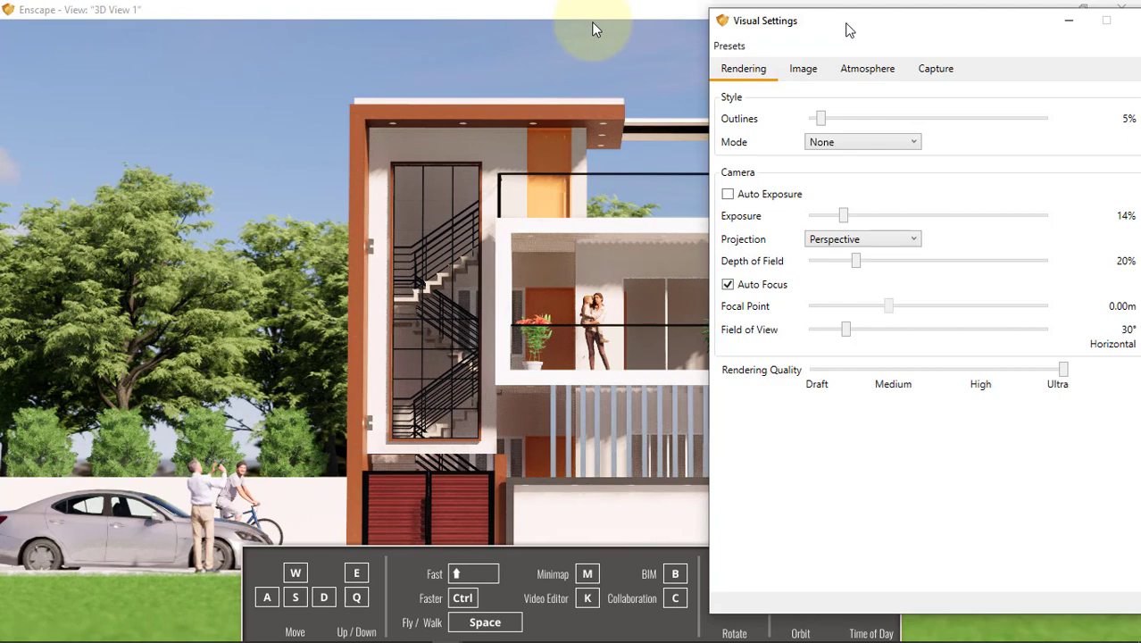
{"action": "mouse_move", "coordinate": [932, 23]}
{"action": "left_mouse_down"}
{"action": "mouse_move", "coordinate": [300, 31]}
{"action": "mouse_move", "coordinate": [225, 50]}
{"action": "left_mouse_up"}
On the Image page, toggle Auto Contrast off and back on to compare
{"action": "left_click", "coordinate": [93, 94]}
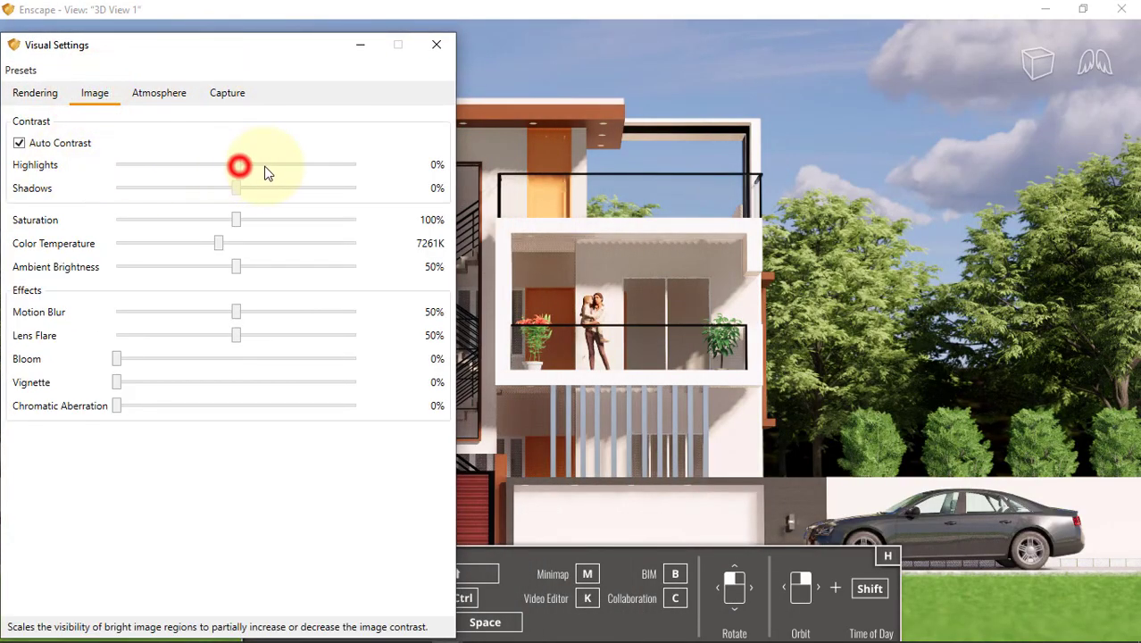
{"action": "left_click", "coordinate": [21, 143]}
{"action": "left_click", "coordinate": [20, 143]}
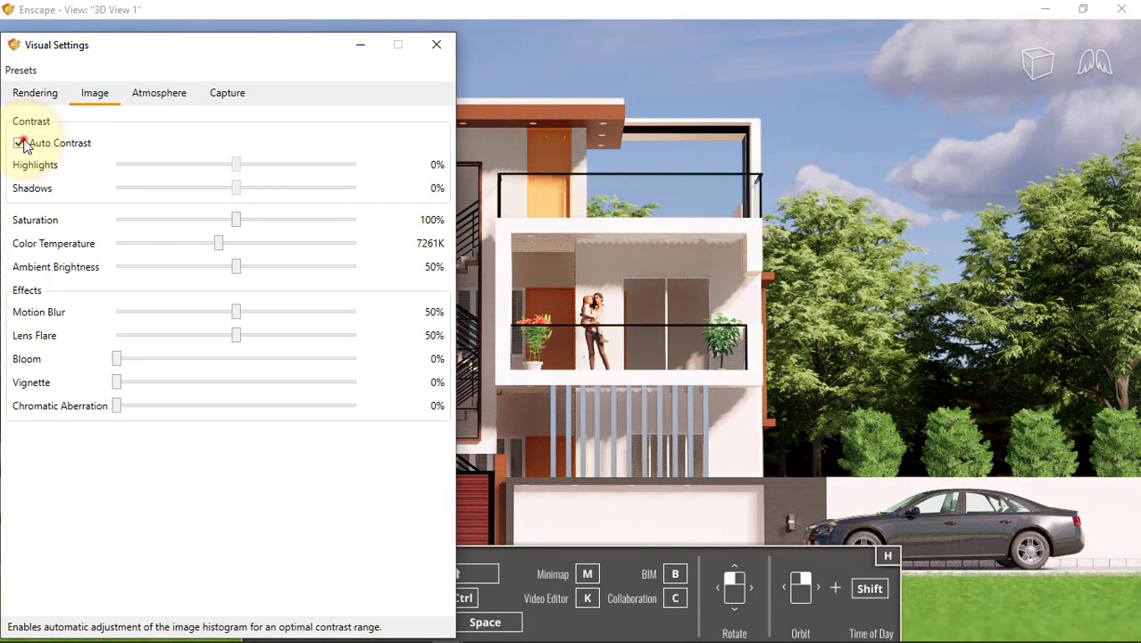
{"action": "left_click", "coordinate": [21, 144]}
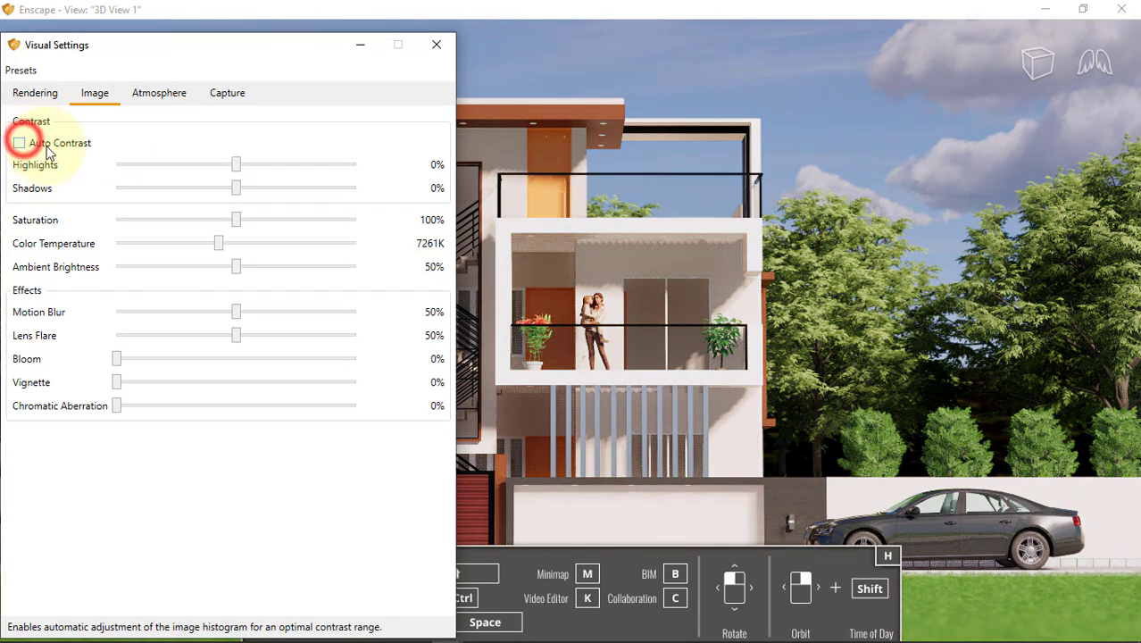
{"action": "left_click", "coordinate": [58, 145]}
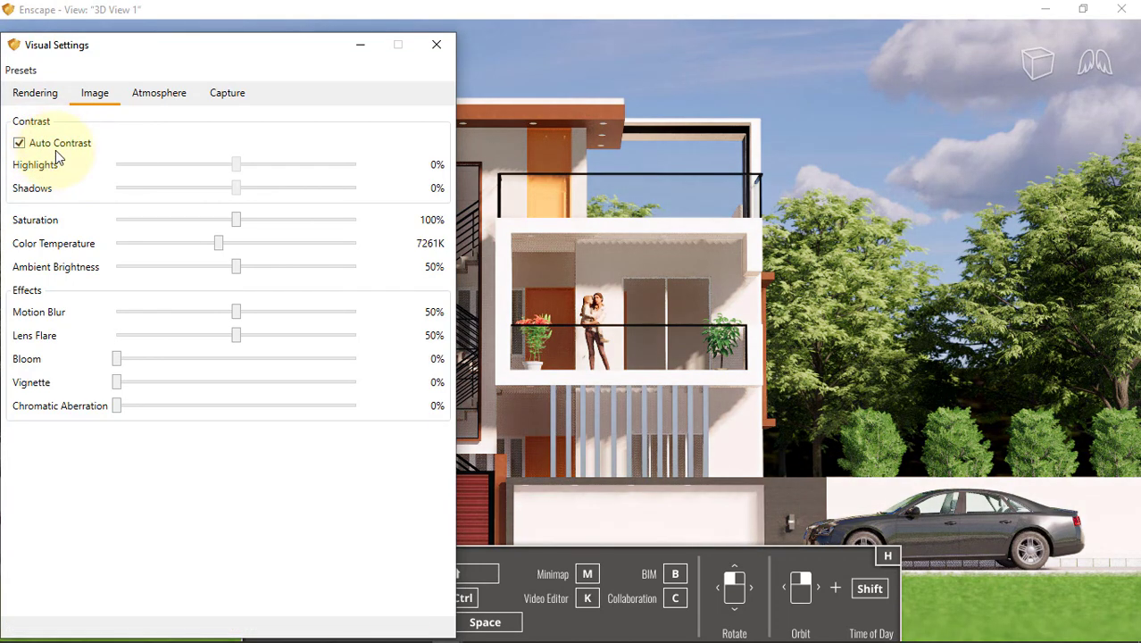
Try about 121% saturation and 9800K colour temperature, then reset them to 100% and 6600K
{"action": "mouse_move", "coordinate": [238, 223]}
{"action": "left_mouse_down"}
{"action": "mouse_move", "coordinate": [281, 224]}
{"action": "mouse_move", "coordinate": [250, 228]}
{"action": "left_mouse_up"}
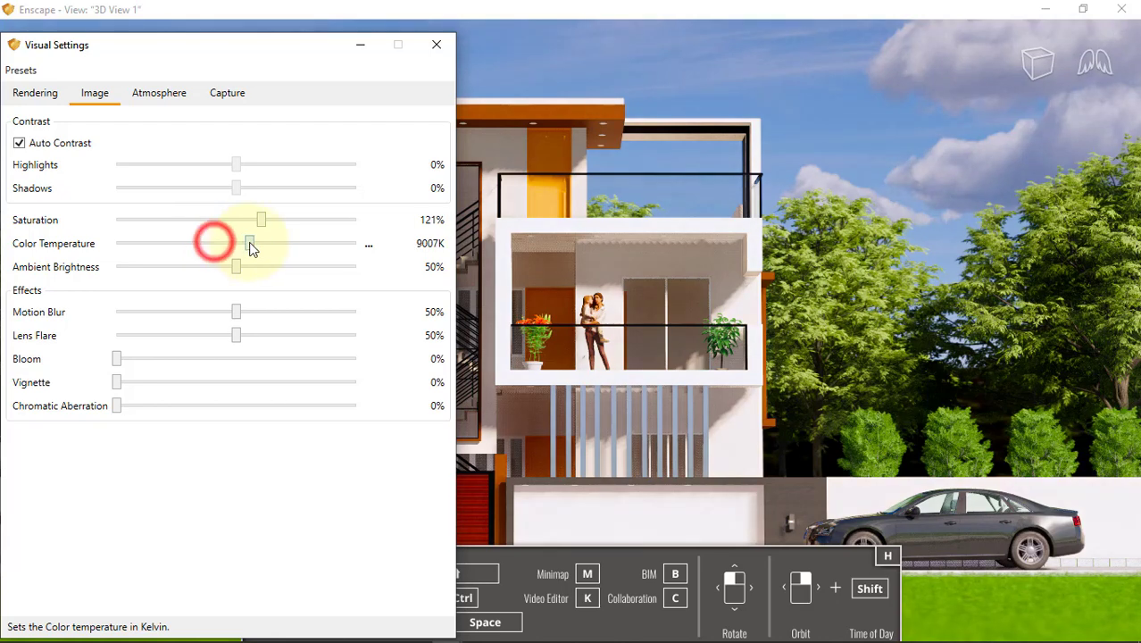
{"action": "left_click_drag", "start_coordinate": [251, 245], "coordinate": [265, 245]}
{"action": "left_click", "coordinate": [262, 221]}
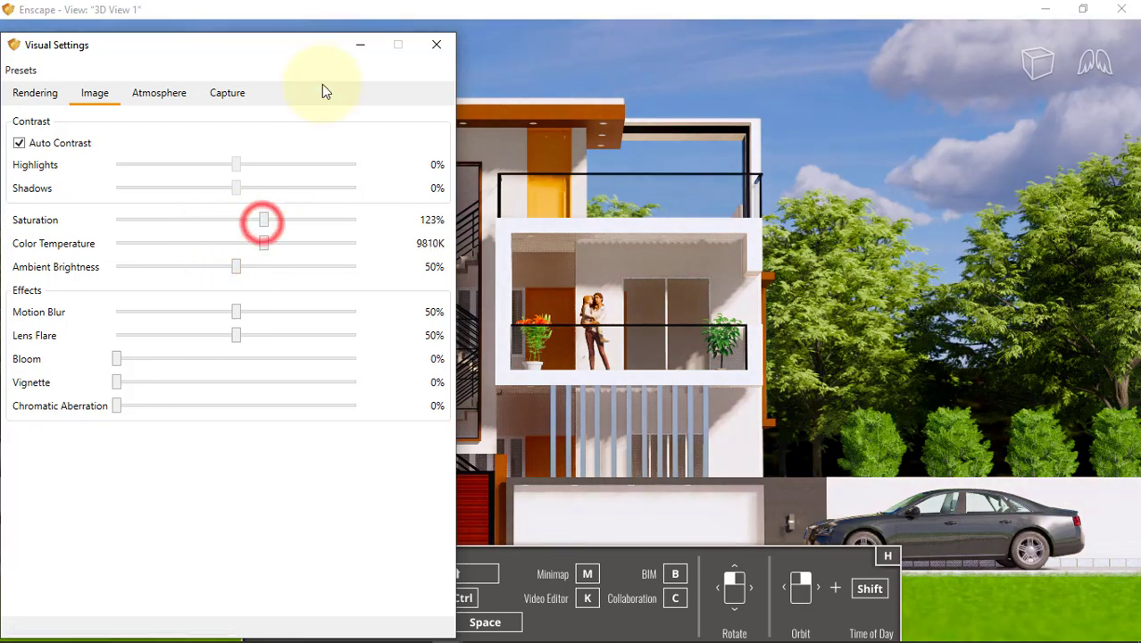
{"action": "left_click_drag", "start_coordinate": [316, 46], "coordinate": [253, 28]}
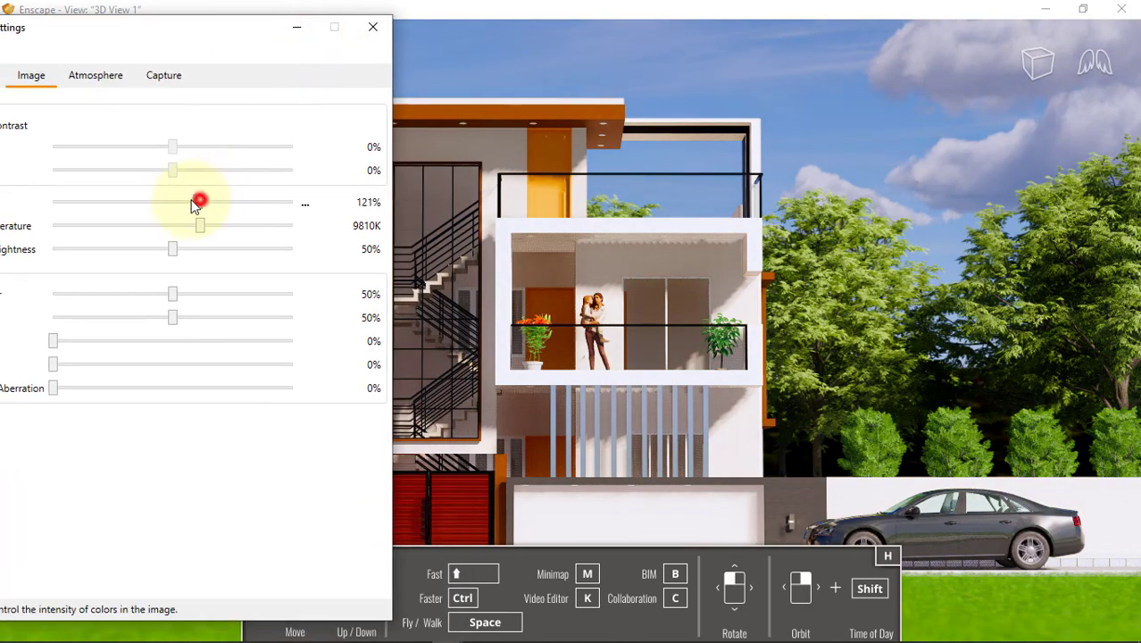
{"action": "mouse_move", "coordinate": [195, 206]}
{"action": "left_mouse_down"}
{"action": "mouse_move", "coordinate": [176, 200]}
{"action": "mouse_move", "coordinate": [176, 228]}
{"action": "left_mouse_up"}
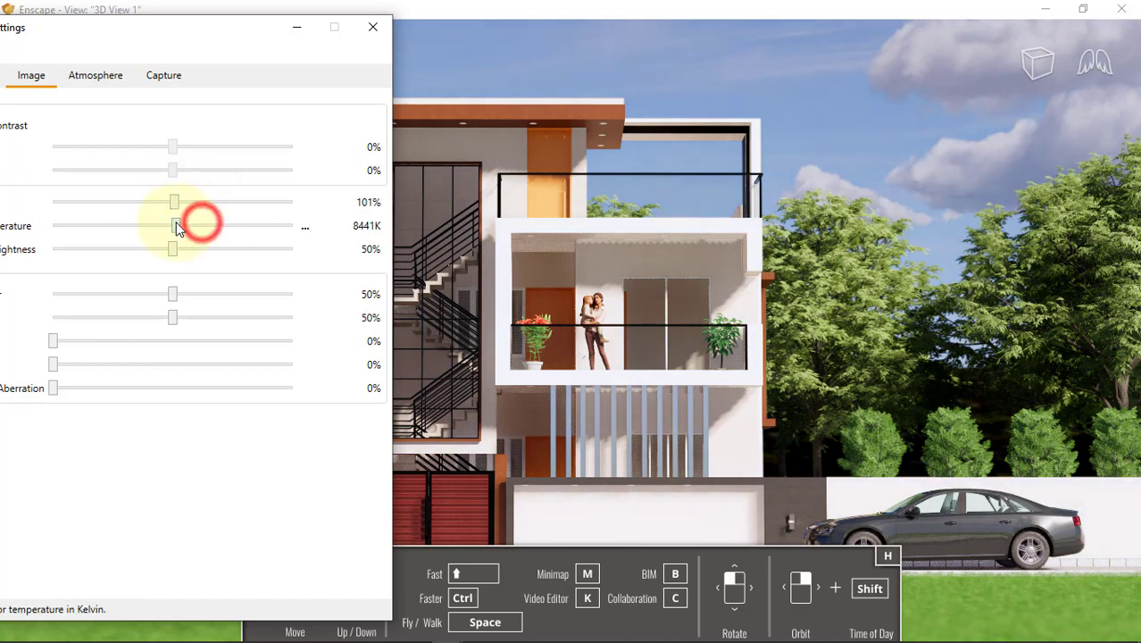
{"action": "left_click", "coordinate": [304, 229]}
{"action": "left_click", "coordinate": [323, 245]}
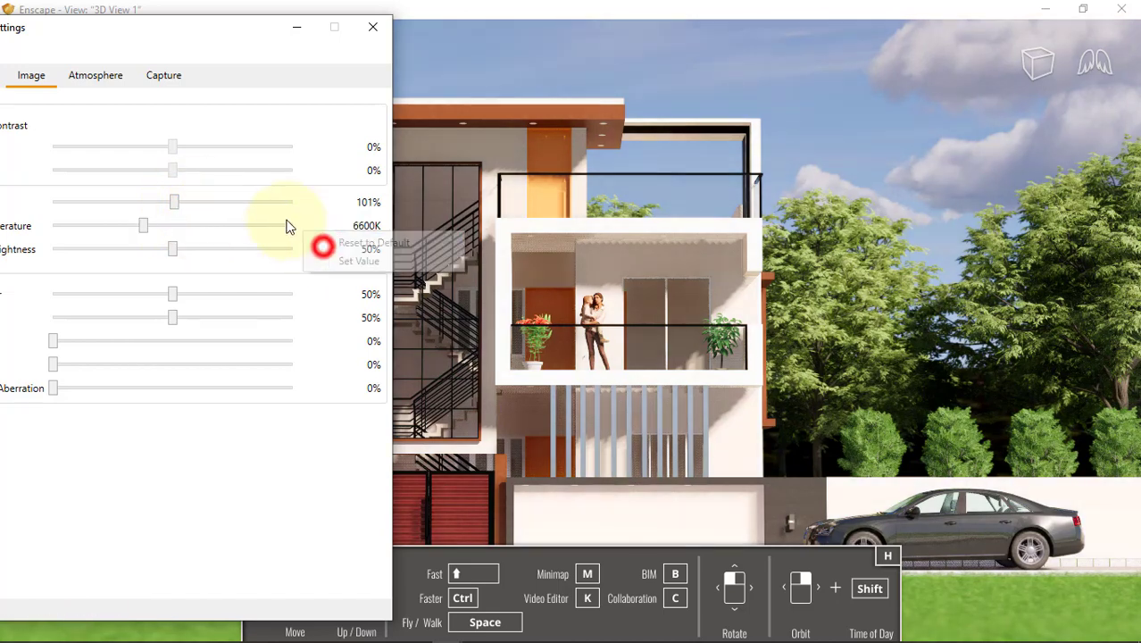
{"action": "left_click", "coordinate": [304, 202]}
{"action": "left_click", "coordinate": [322, 220]}
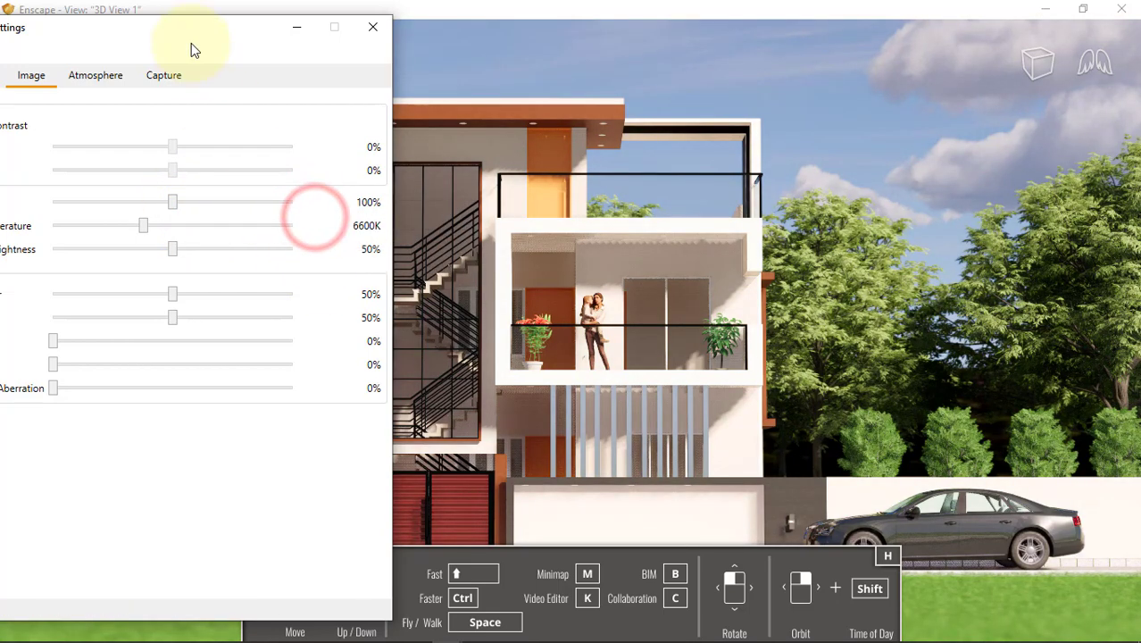
Raise the ambient brightness to 62%
{"action": "left_click_drag", "start_coordinate": [191, 43], "coordinate": [297, 47]}
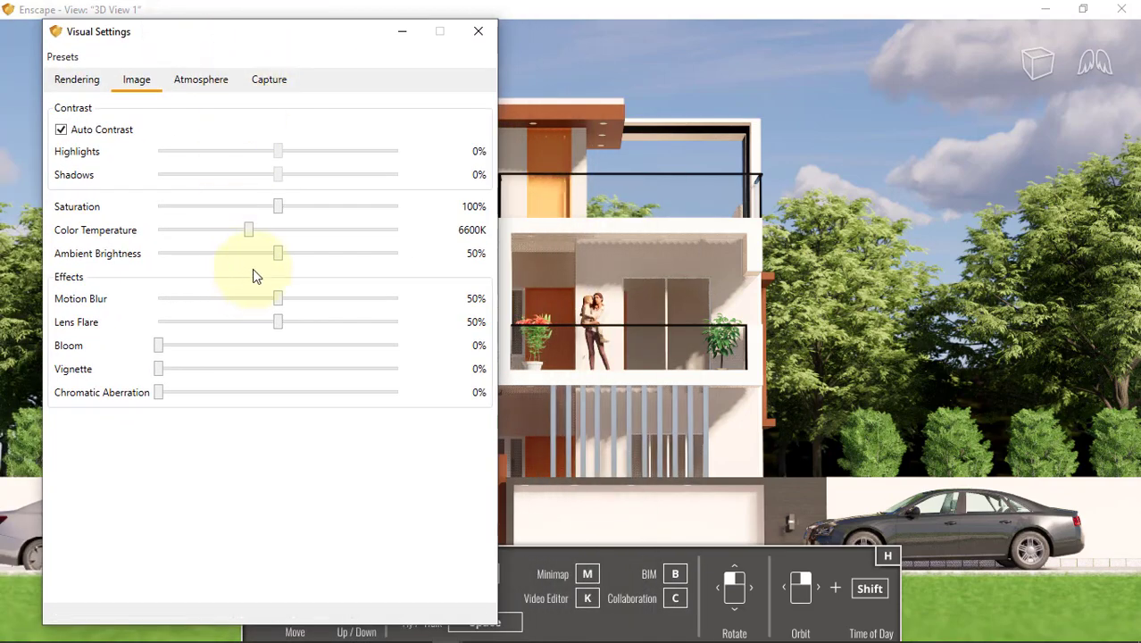
{"action": "left_click_drag", "start_coordinate": [278, 252], "coordinate": [297, 254]}
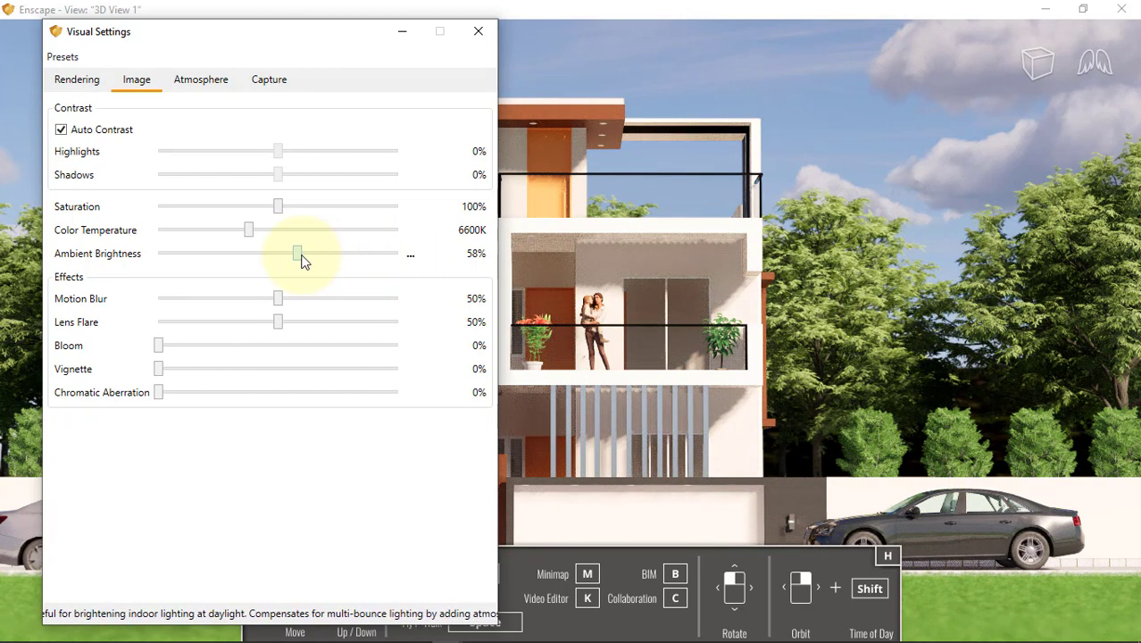
{"action": "left_click_drag", "start_coordinate": [300, 258], "coordinate": [305, 253]}
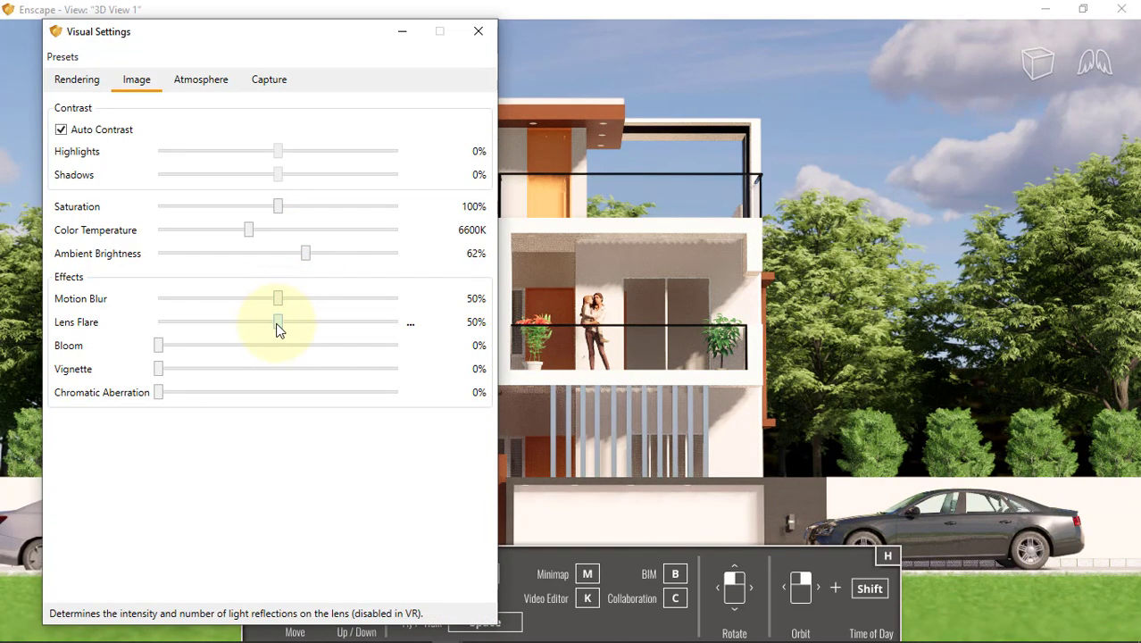
On the Atmosphere page, turn off White Background to show the sky and test fog
{"action": "left_click", "coordinate": [210, 83]}
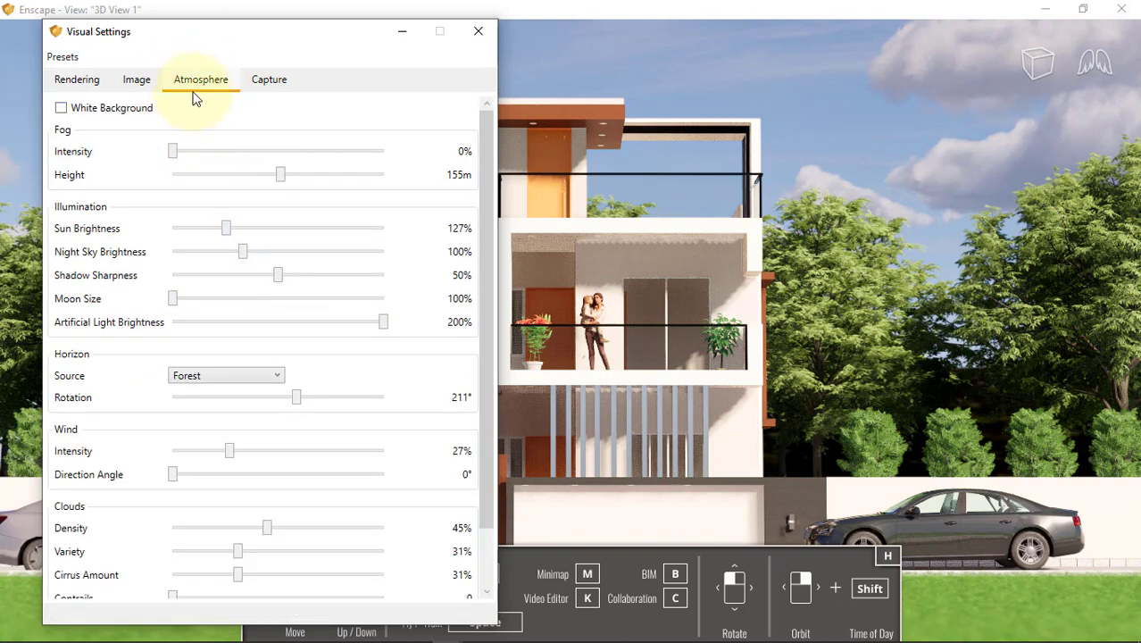
{"action": "left_click", "coordinate": [123, 107]}
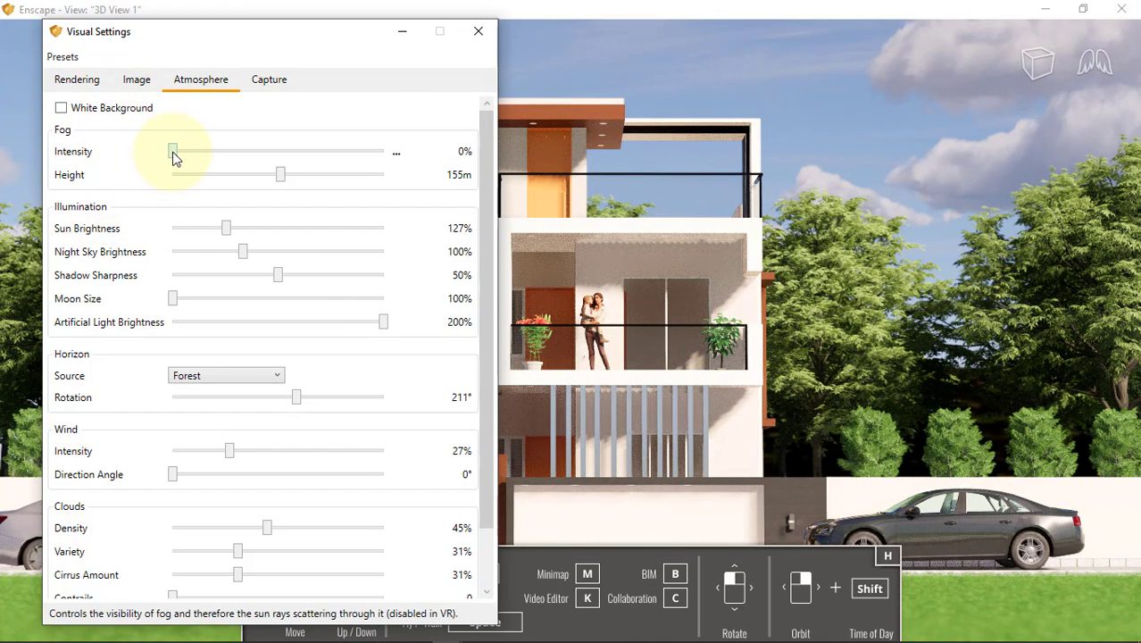
{"action": "mouse_move", "coordinate": [174, 151]}
{"action": "left_mouse_down"}
{"action": "mouse_move", "coordinate": [192, 152]}
{"action": "mouse_move", "coordinate": [172, 152]}
{"action": "left_mouse_up"}
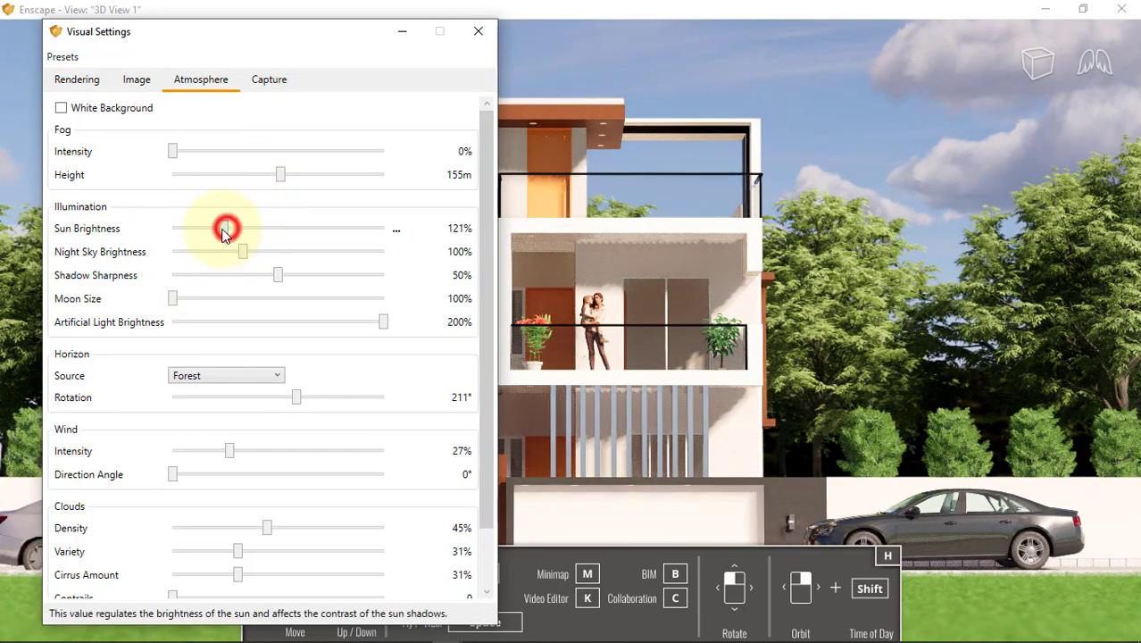
Lower sun brightness to 99% and shadow sharpness to 40%
{"action": "left_click_drag", "start_coordinate": [225, 230], "coordinate": [215, 230]}
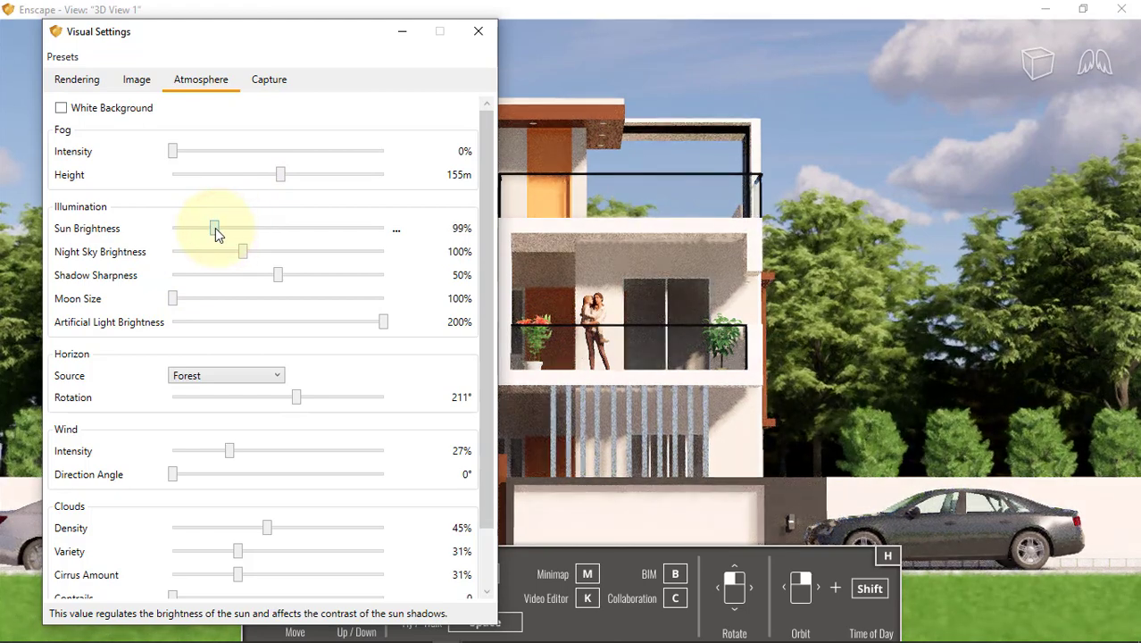
{"action": "mouse_move", "coordinate": [323, 30]}
{"action": "left_mouse_down"}
{"action": "mouse_move", "coordinate": [3, 356]}
{"action": "mouse_move", "coordinate": [335, 27]}
{"action": "left_mouse_up"}
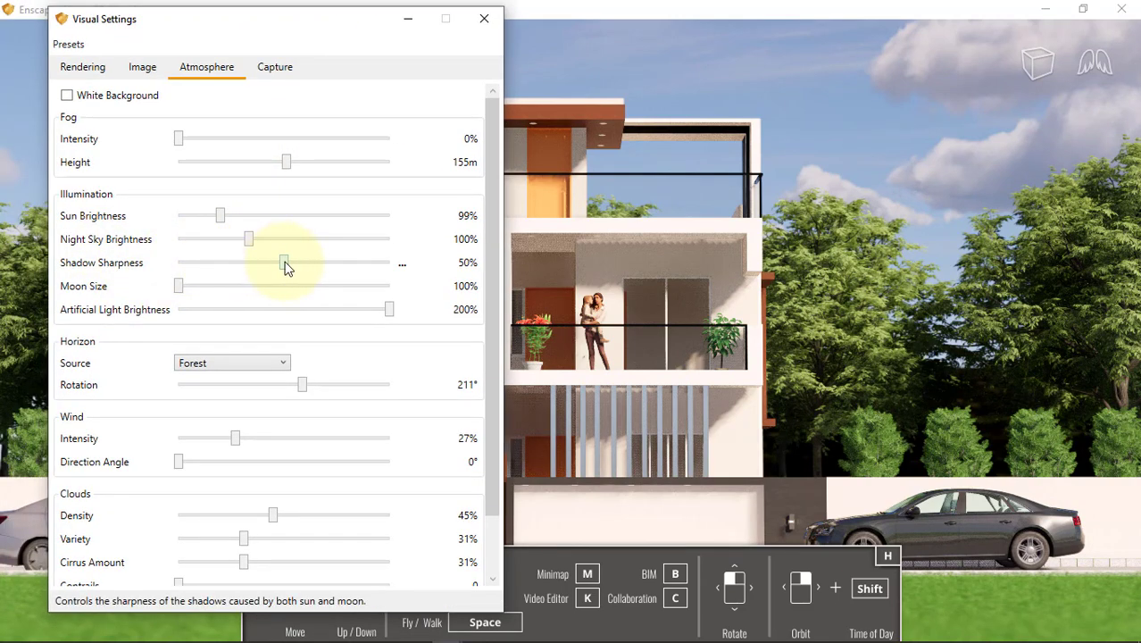
{"action": "left_click_drag", "start_coordinate": [284, 263], "coordinate": [266, 264]}
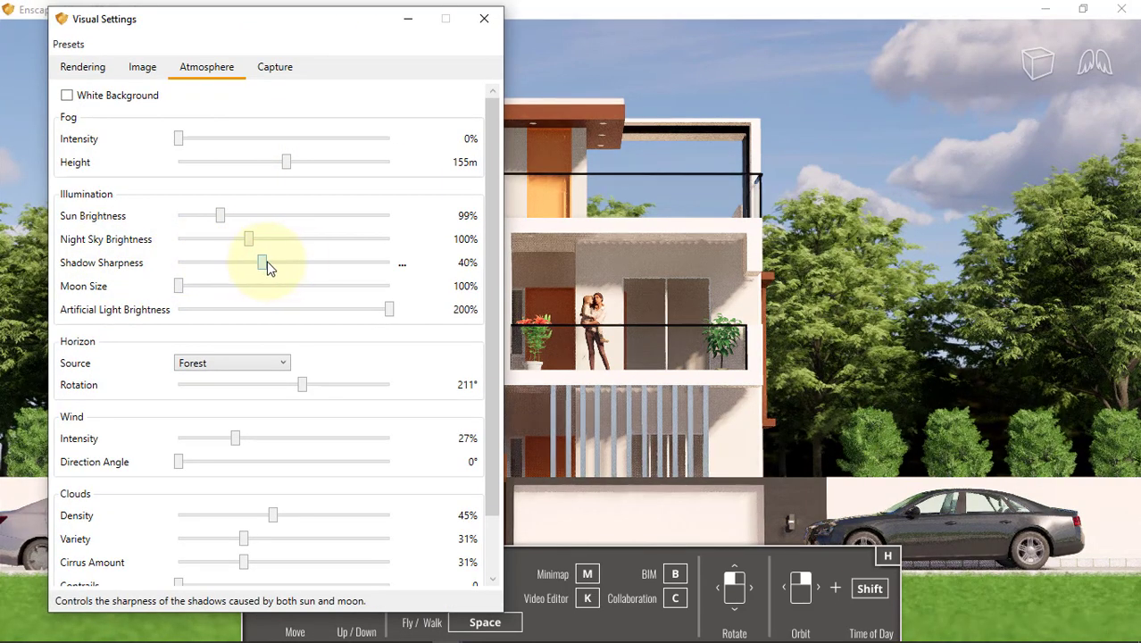
{"action": "left_click_drag", "start_coordinate": [268, 265], "coordinate": [262, 266]}
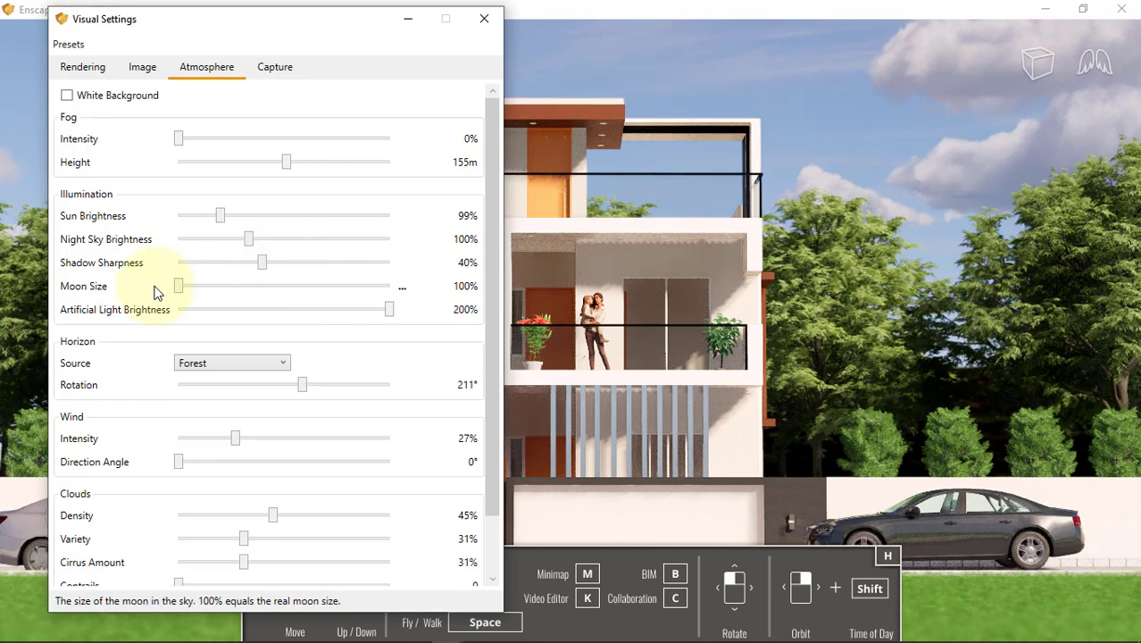
Set the horizon backdrop to Town and lower wind intensity to about 18%
{"action": "left_click", "coordinate": [228, 368]}
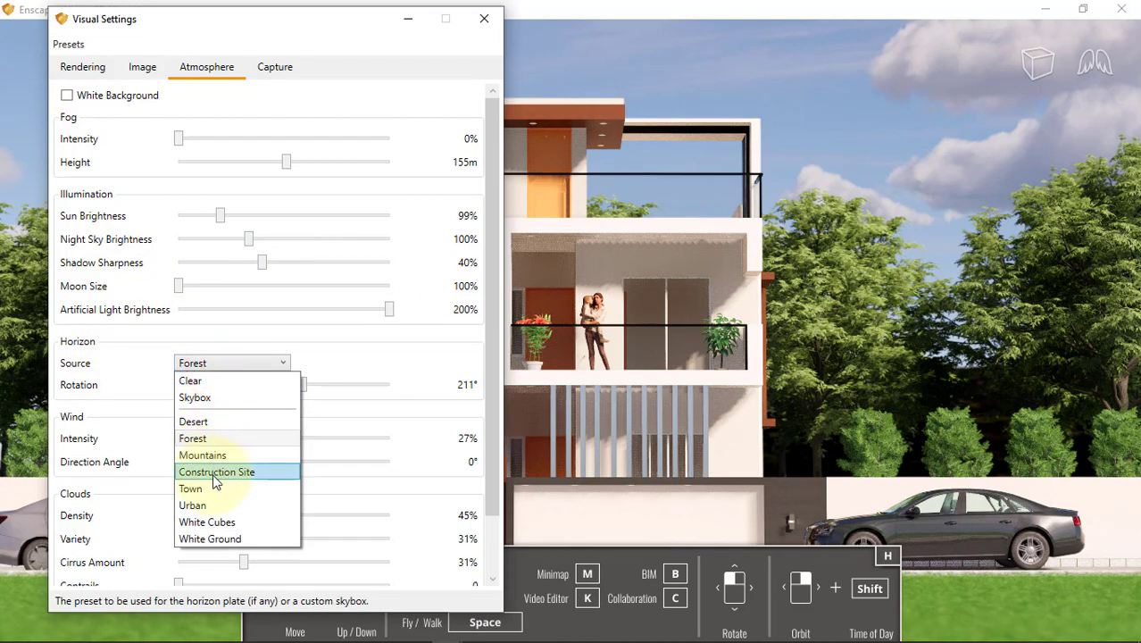
{"action": "left_click", "coordinate": [214, 488]}
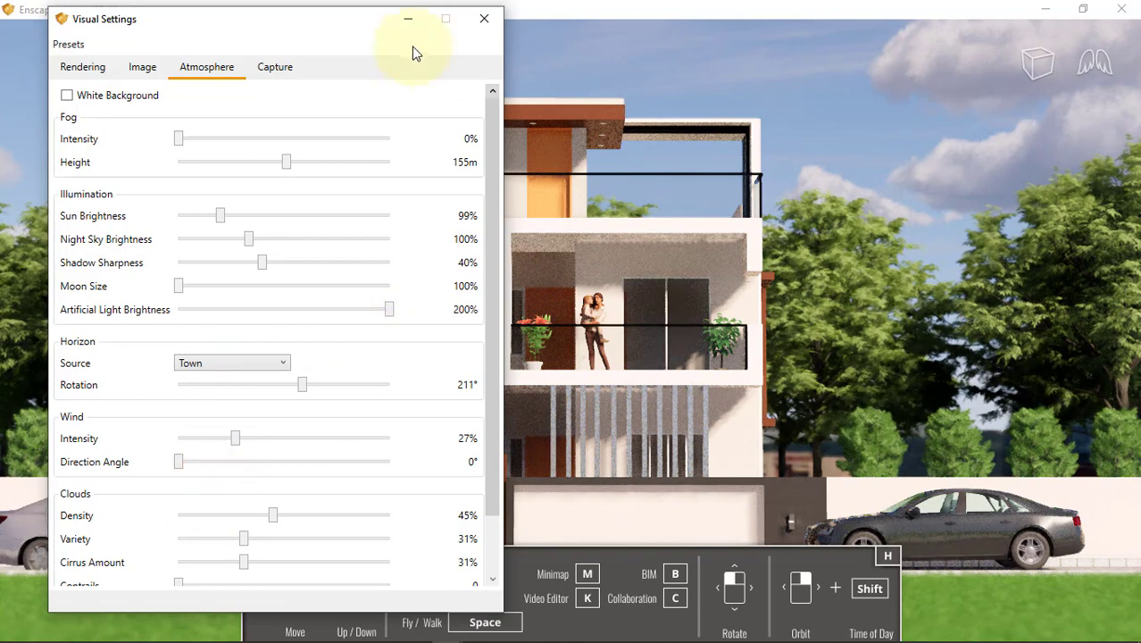
{"action": "mouse_move", "coordinate": [365, 15]}
{"action": "left_mouse_down"}
{"action": "mouse_move", "coordinate": [364, 52]}
{"action": "mouse_move", "coordinate": [370, 29]}
{"action": "left_mouse_up"}
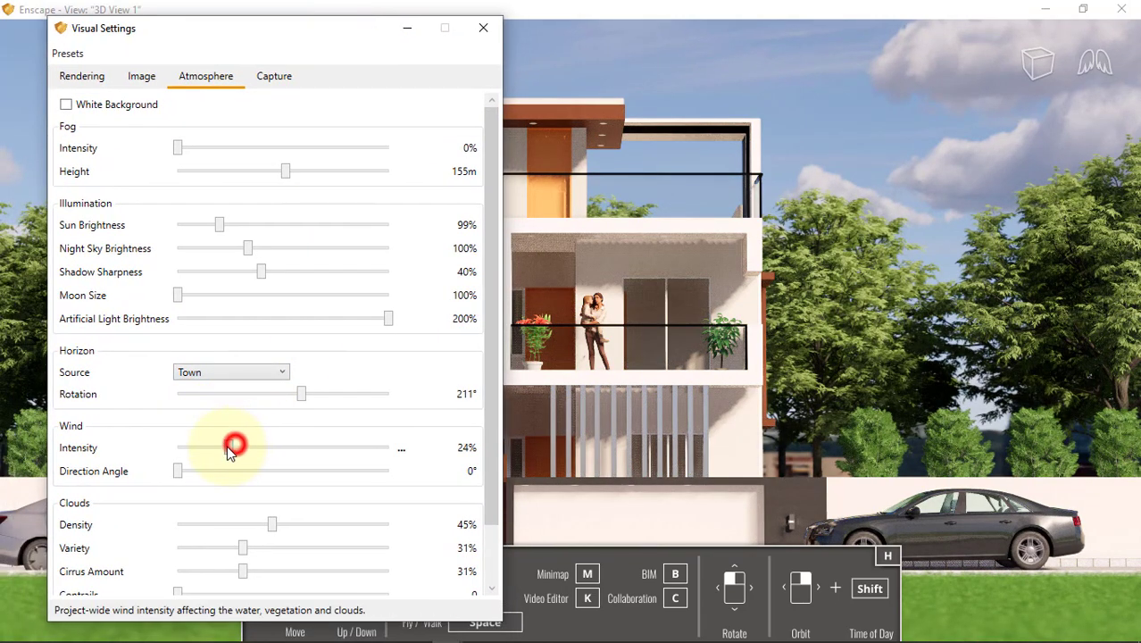
{"action": "left_click_drag", "start_coordinate": [229, 452], "coordinate": [216, 453]}
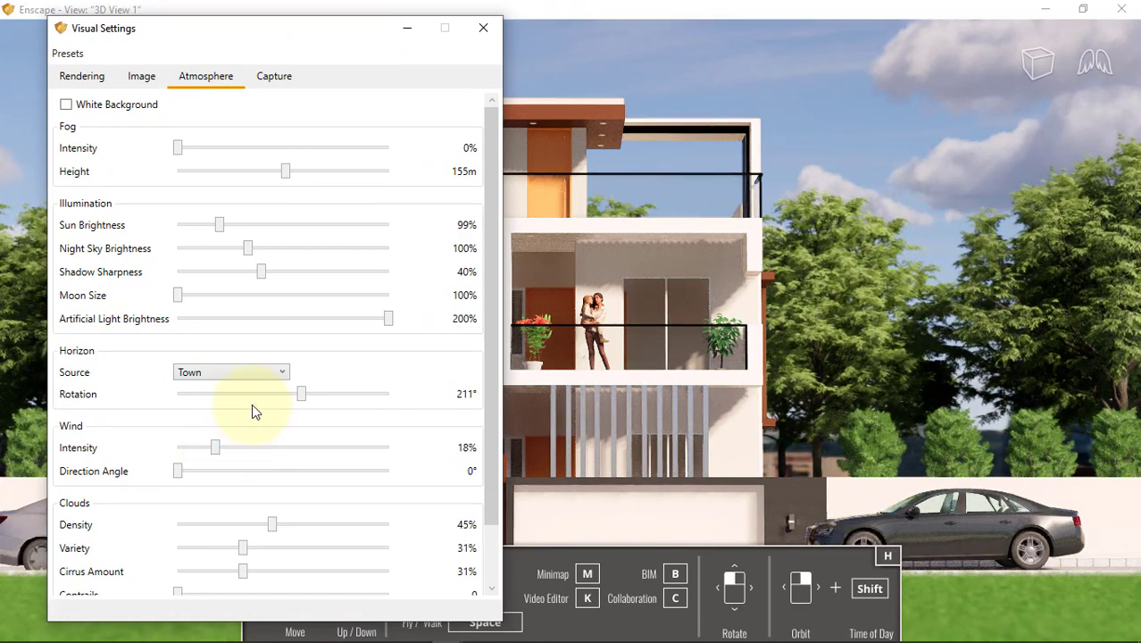
Thin out the cloud density and raise cloud variety to 35%
{"action": "left_click_drag", "start_coordinate": [244, 31], "coordinate": [154, 38]}
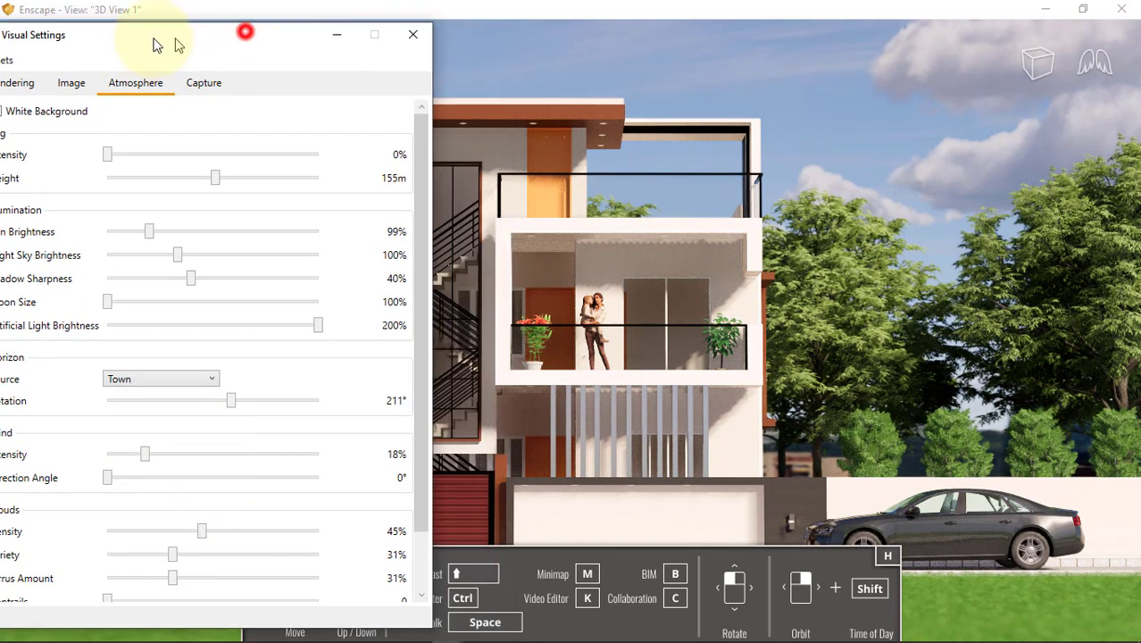
{"action": "left_click_drag", "start_coordinate": [180, 531], "coordinate": [264, 531]}
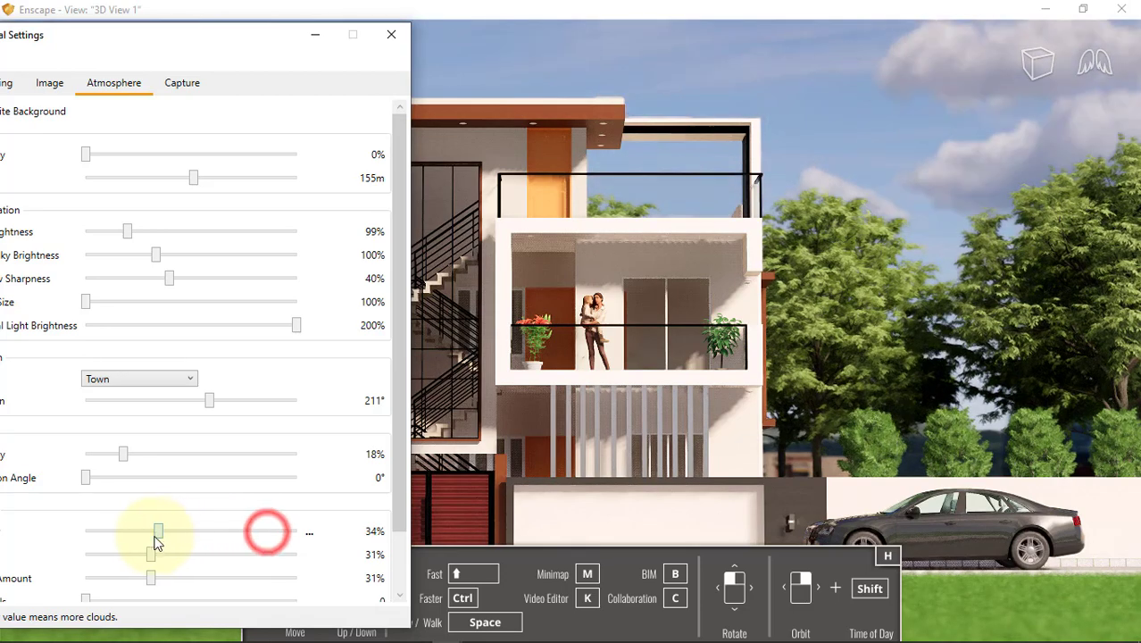
{"action": "left_click_drag", "start_coordinate": [248, 538], "coordinate": [162, 541]}
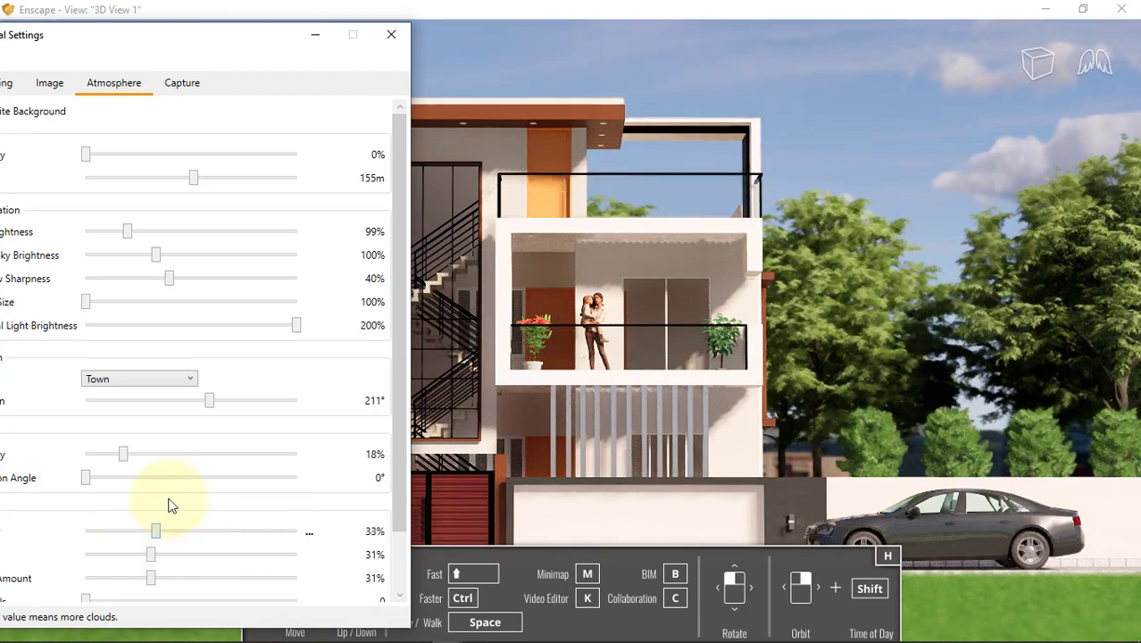
{"action": "mouse_move", "coordinate": [242, 36]}
{"action": "left_mouse_down"}
{"action": "mouse_move", "coordinate": [454, 7]}
{"action": "mouse_move", "coordinate": [351, 48]}
{"action": "left_mouse_up"}
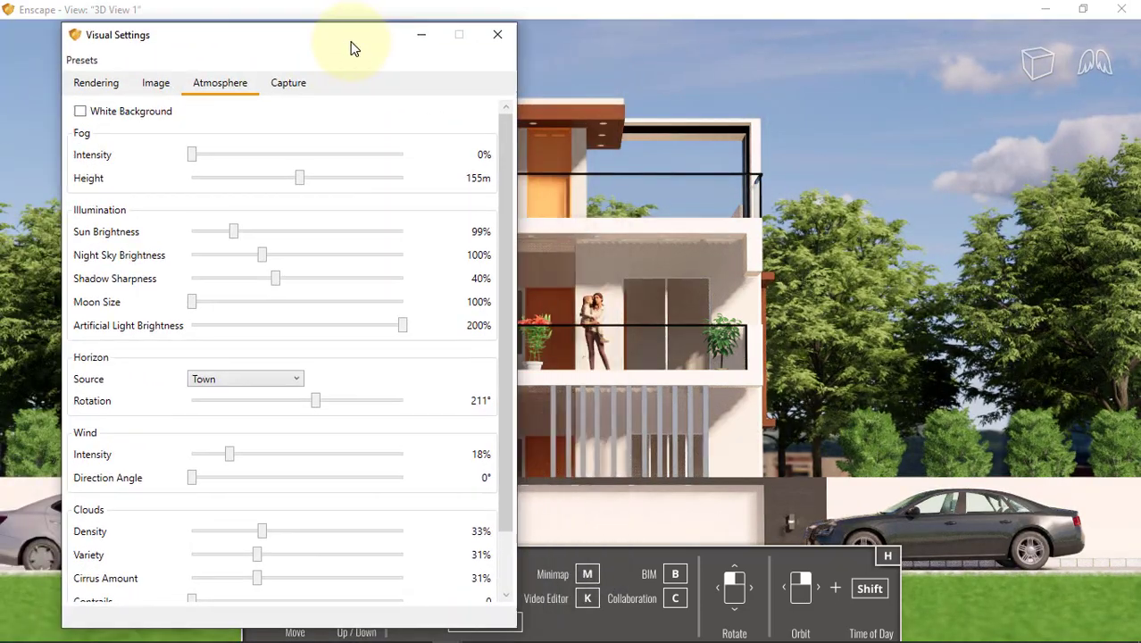
{"action": "left_click_drag", "start_coordinate": [257, 554], "coordinate": [265, 554]}
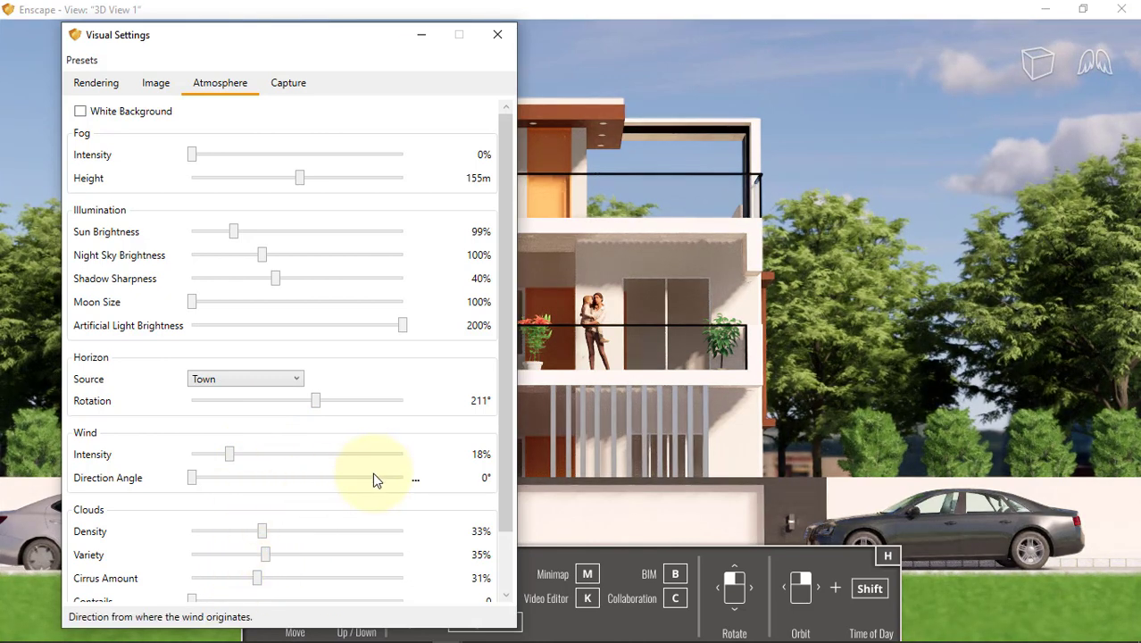
{"action": "left_click_drag", "start_coordinate": [500, 462], "coordinate": [501, 433]}
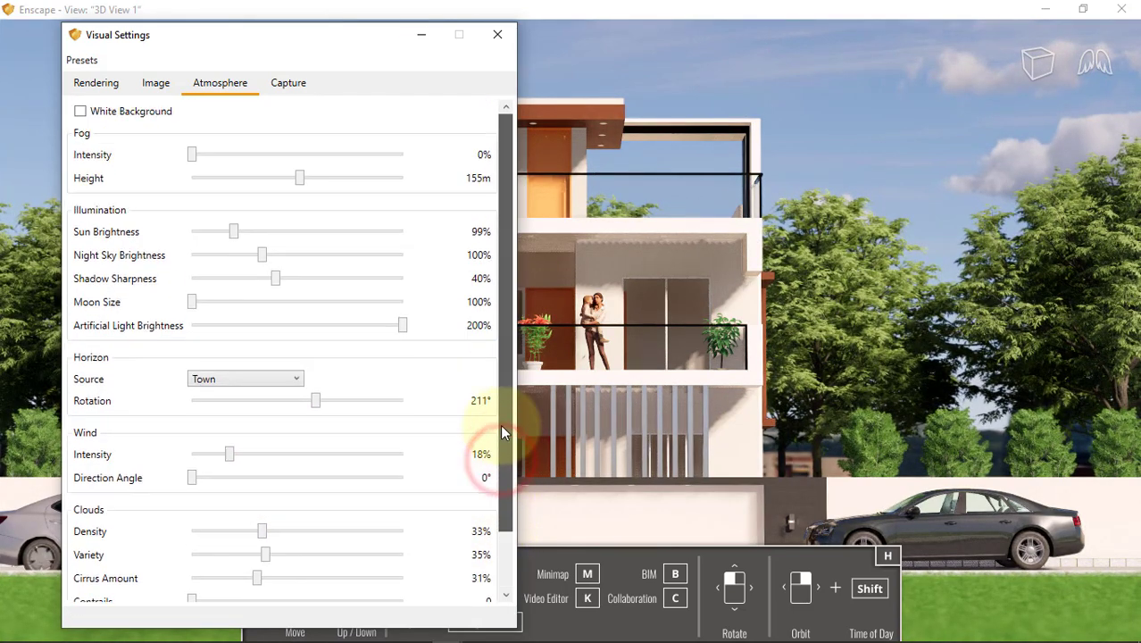
Review the Capture, Rendering and Image pages, then close Visual Settings
{"action": "left_click", "coordinate": [283, 84]}
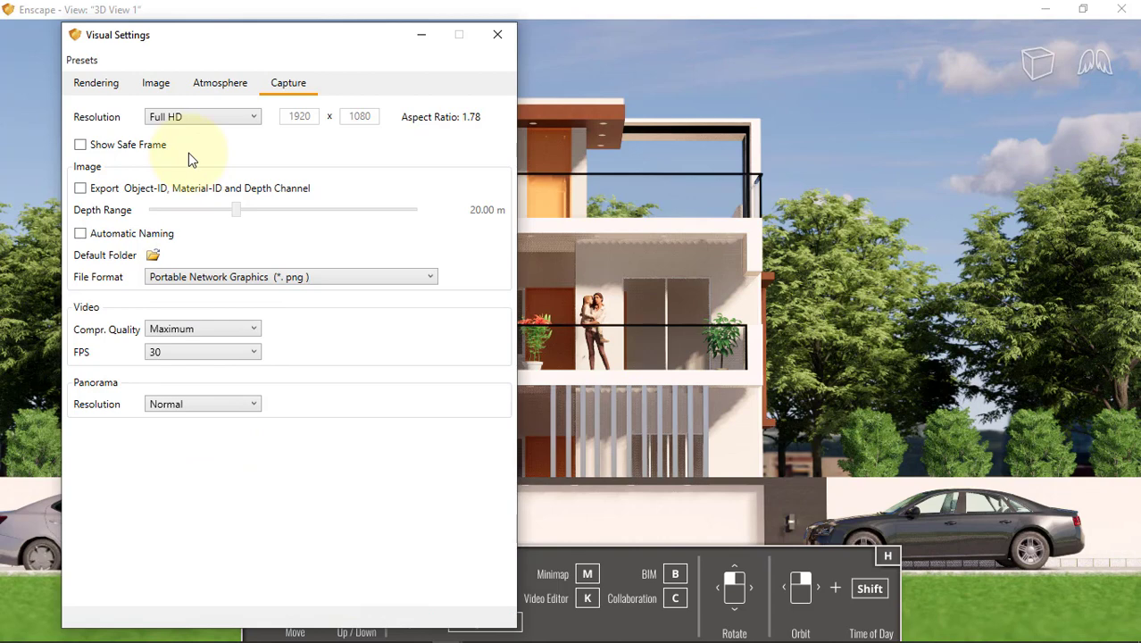
{"action": "left_click", "coordinate": [100, 82]}
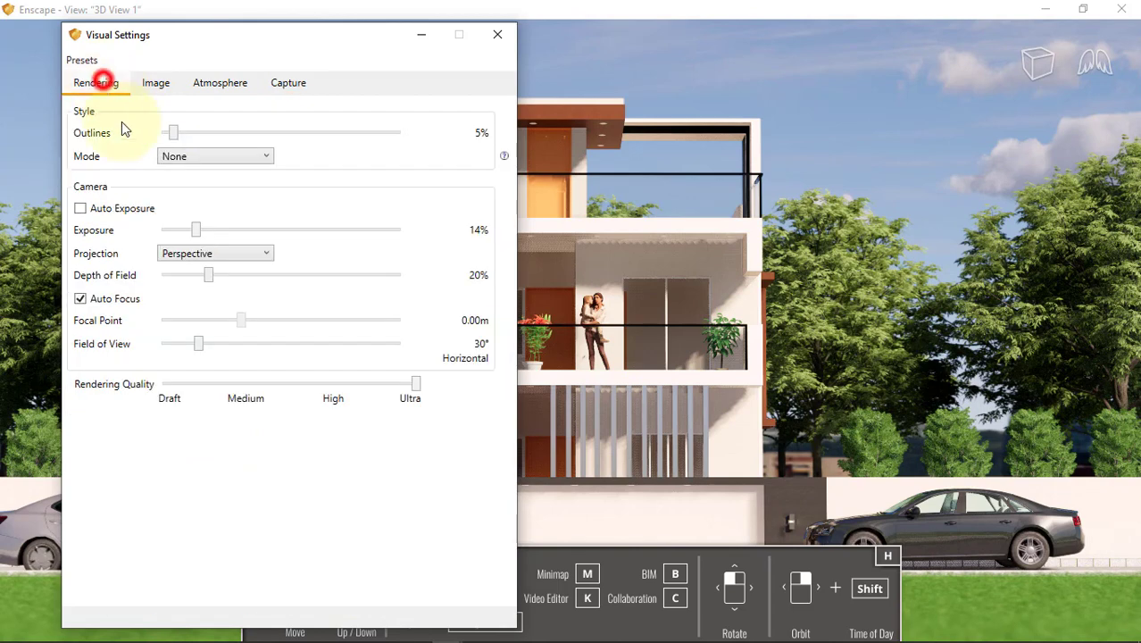
{"action": "left_click", "coordinate": [154, 83]}
{"action": "left_click", "coordinate": [496, 36]}
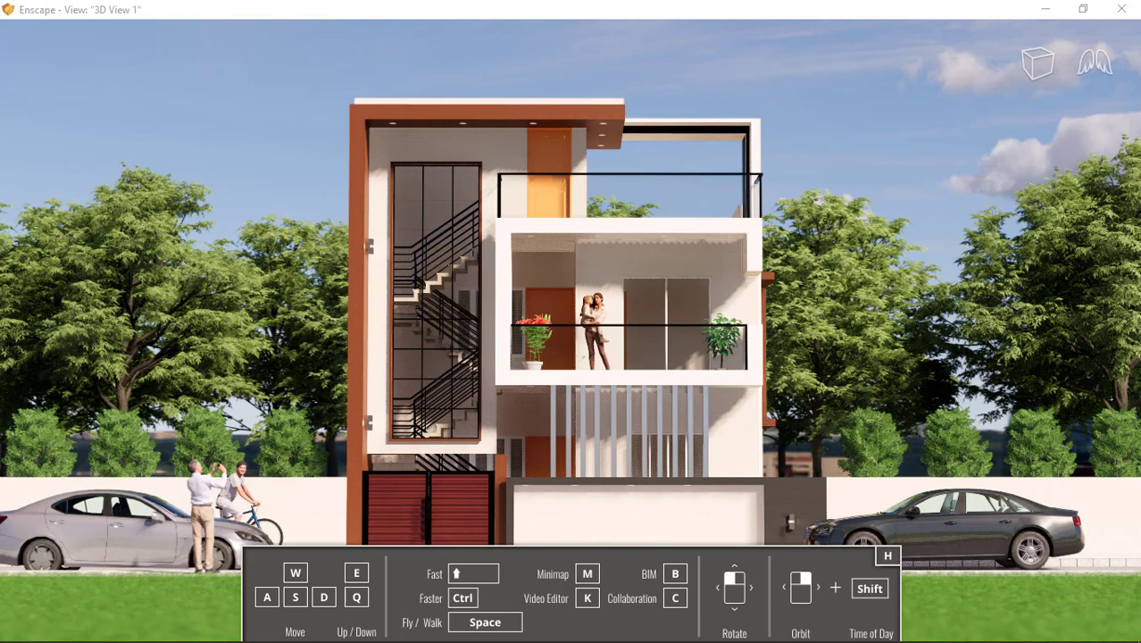
Back in Revit, open Manage > Materials and select the Glass material
{"action": "key", "text": "alt+Tab"}
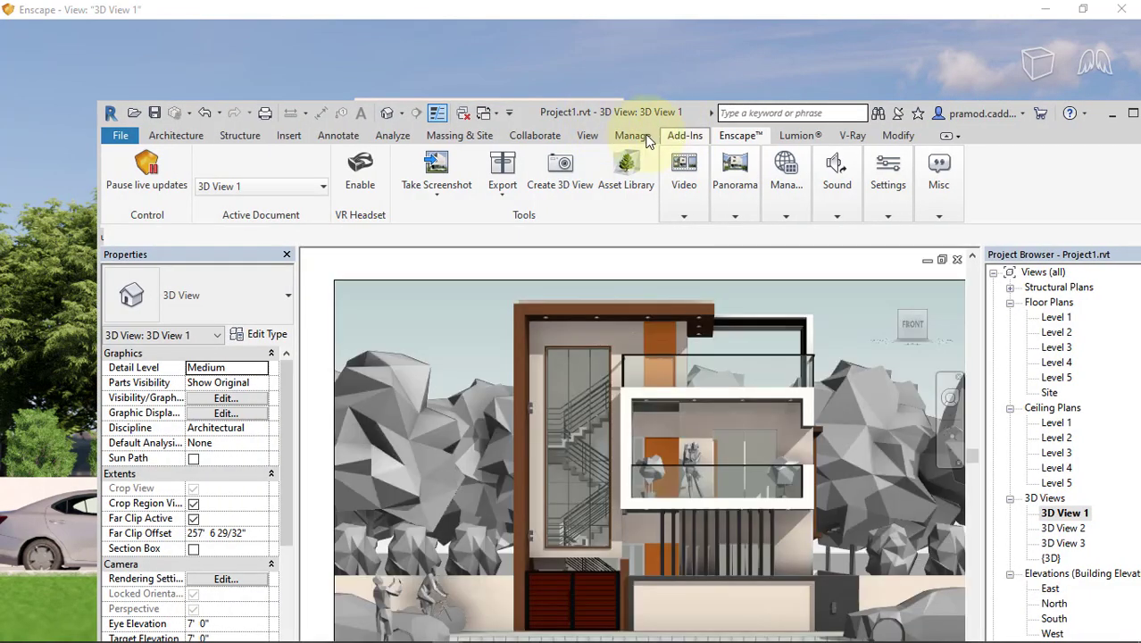
{"action": "left_click", "coordinate": [630, 135]}
{"action": "left_click", "coordinate": [172, 165]}
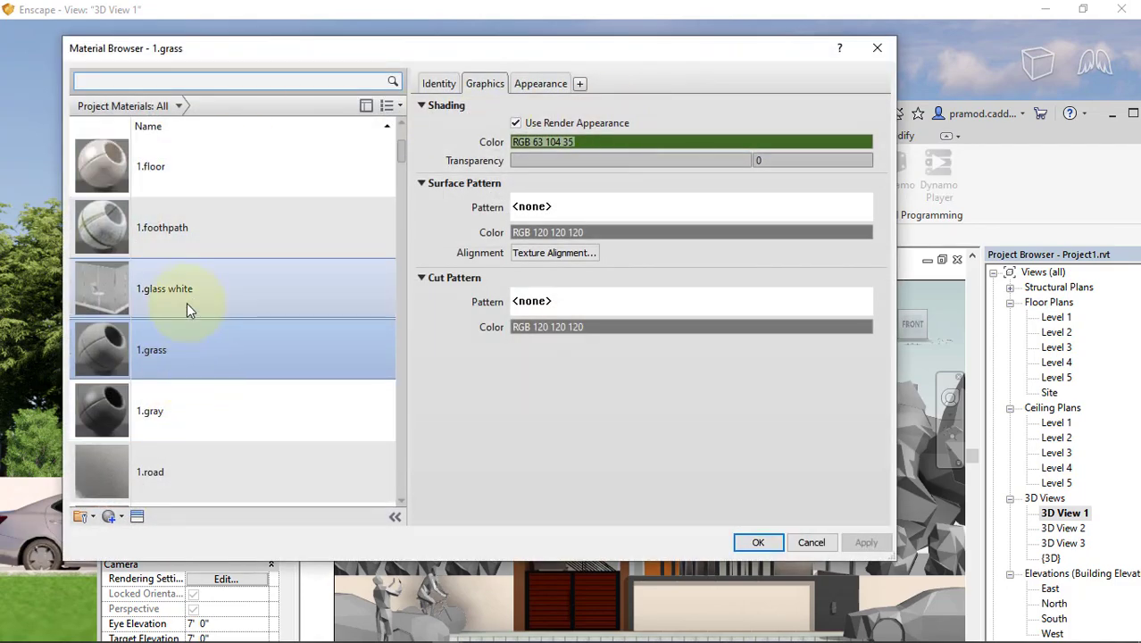
{"action": "left_click", "coordinate": [186, 298]}
{"action": "scroll", "coordinate": [203, 427], "scroll_direction": "down", "scroll_amount": 5}
{"action": "scroll", "coordinate": [204, 427], "scroll_direction": "down", "scroll_amount": 5}
{"action": "scroll", "coordinate": [204, 427], "scroll_direction": "down", "scroll_amount": 5}
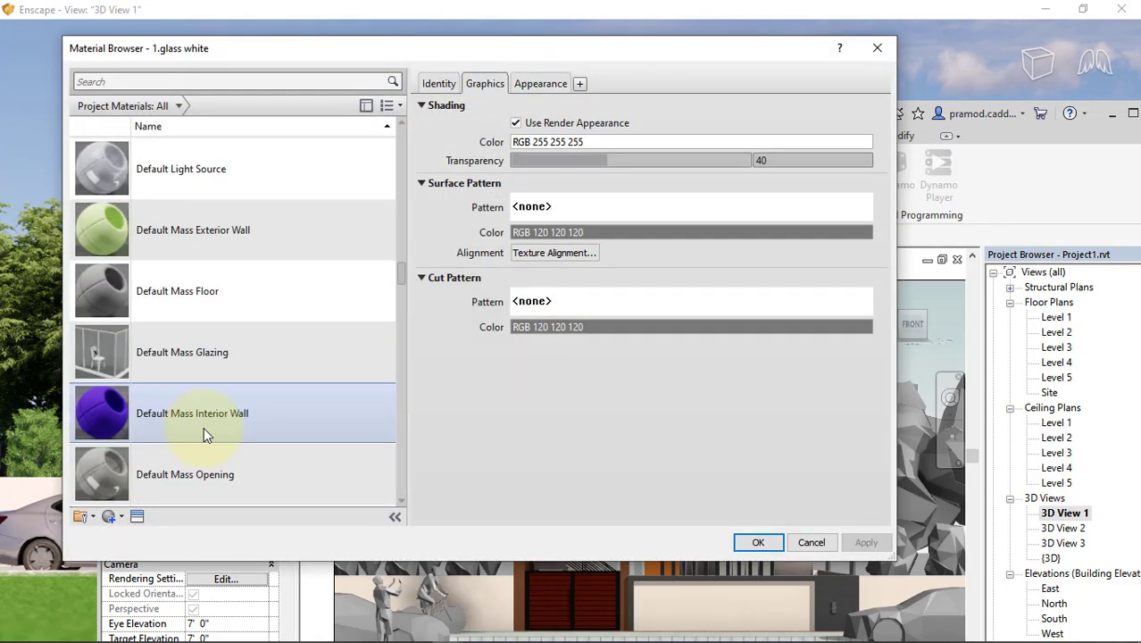
{"action": "scroll", "coordinate": [203, 427], "scroll_direction": "down", "scroll_amount": 5}
{"action": "scroll", "coordinate": [204, 426], "scroll_direction": "down", "scroll_amount": 3}
{"action": "scroll", "coordinate": [204, 434], "scroll_direction": "down", "scroll_amount": 3}
{"action": "left_click", "coordinate": [182, 357]}
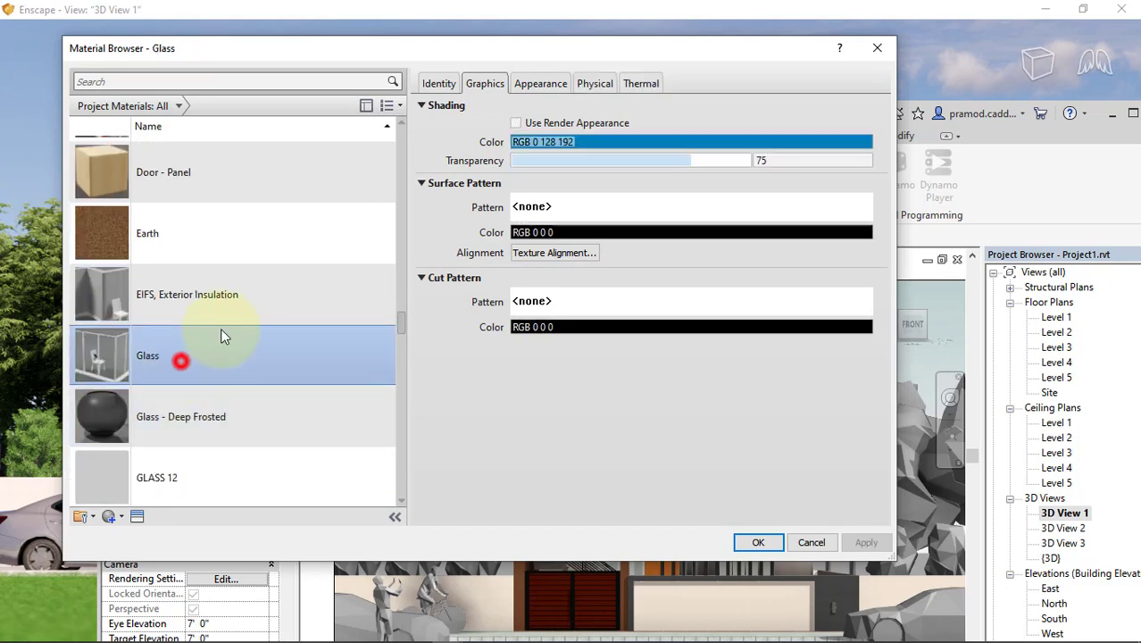
Raise the Glass appearance reflectance from 15 to 80 and apply it
{"action": "left_click", "coordinate": [518, 123]}
{"action": "left_click", "coordinate": [540, 83]}
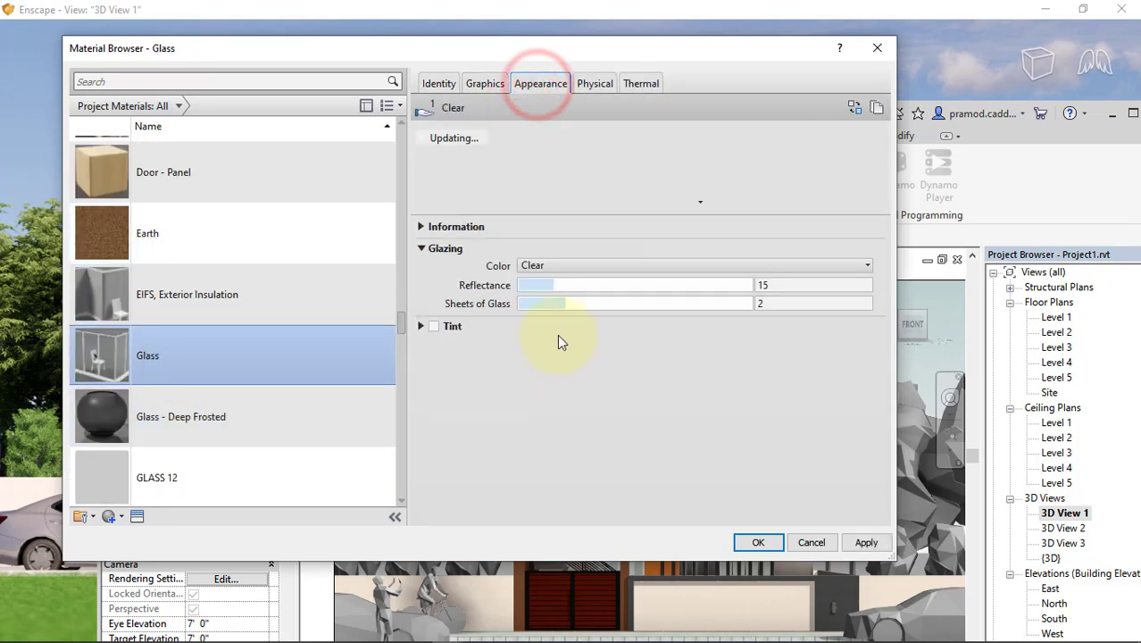
{"action": "left_click_drag", "start_coordinate": [553, 285], "coordinate": [713, 289]}
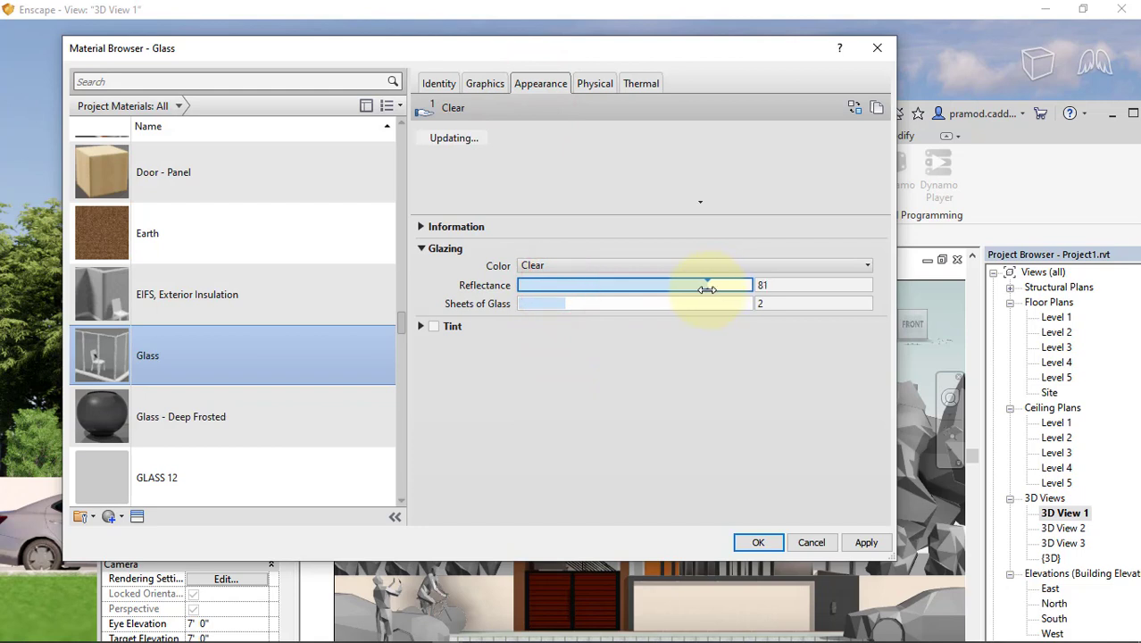
{"action": "left_click", "coordinate": [751, 541]}
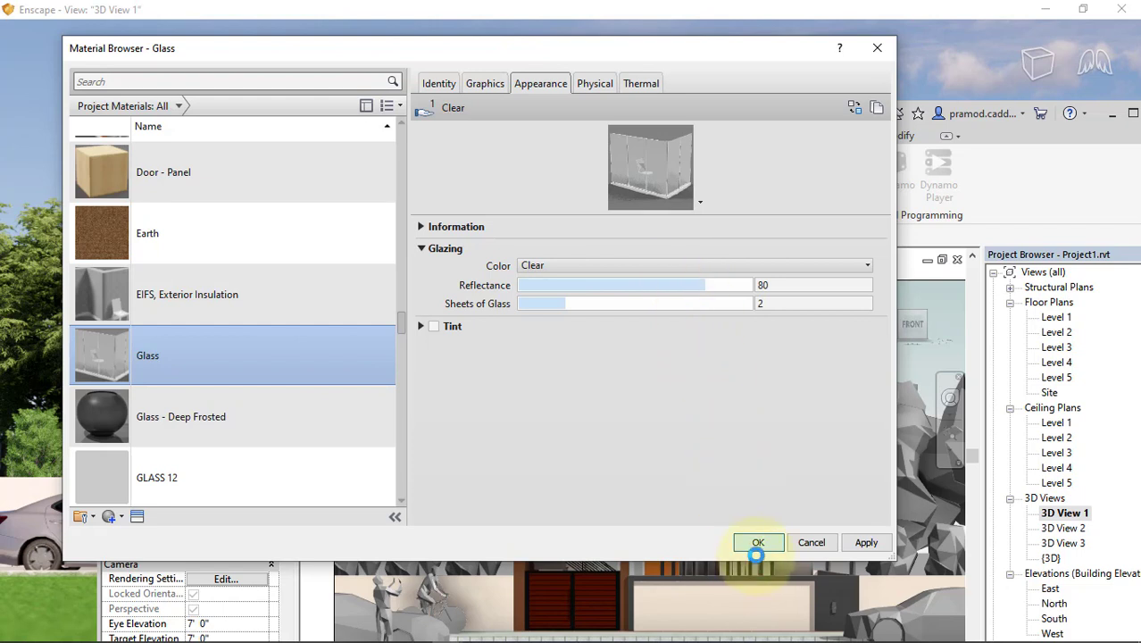
{"action": "left_click", "coordinate": [756, 552]}
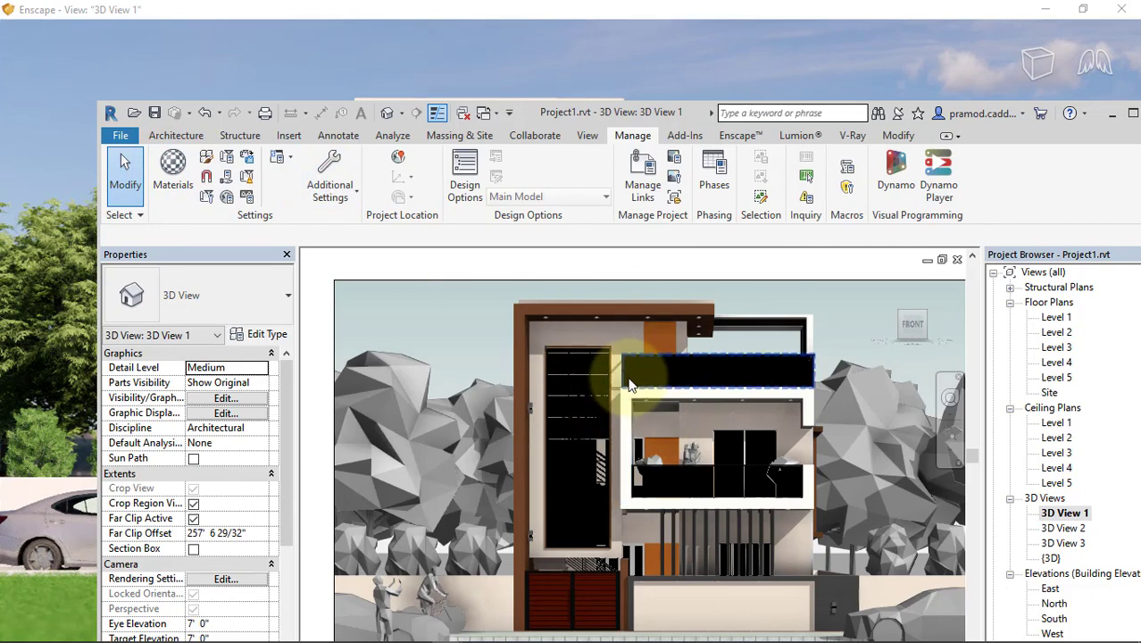
Reopen the Glass appearance and set its glazing colour to Blue
{"action": "left_click", "coordinate": [179, 195]}
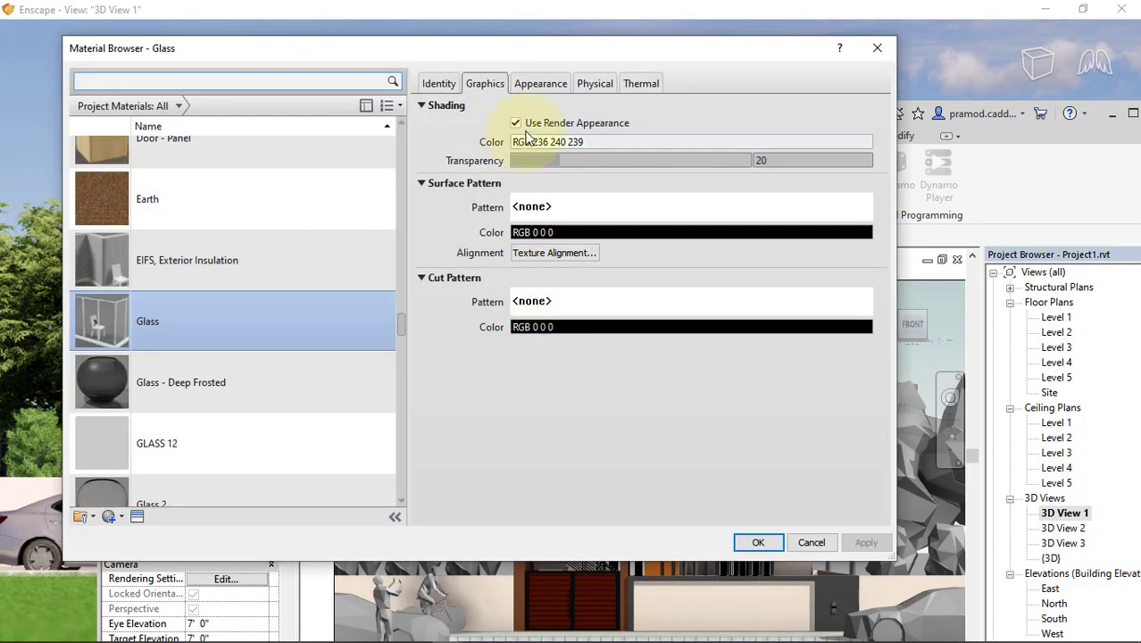
{"action": "left_click", "coordinate": [516, 123]}
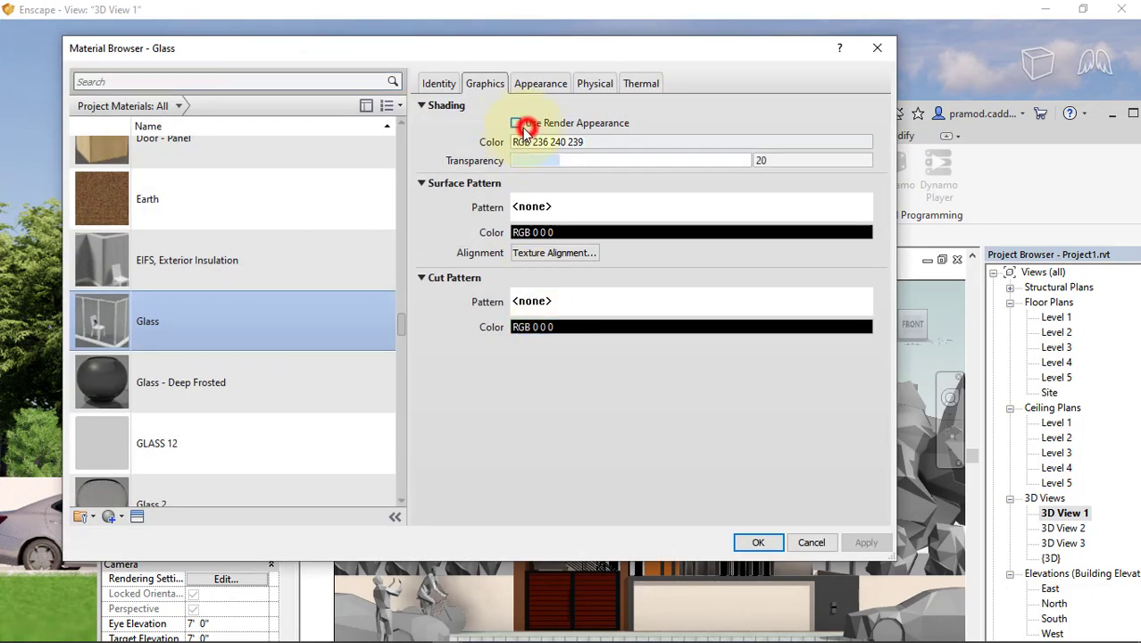
{"action": "left_click", "coordinate": [539, 82]}
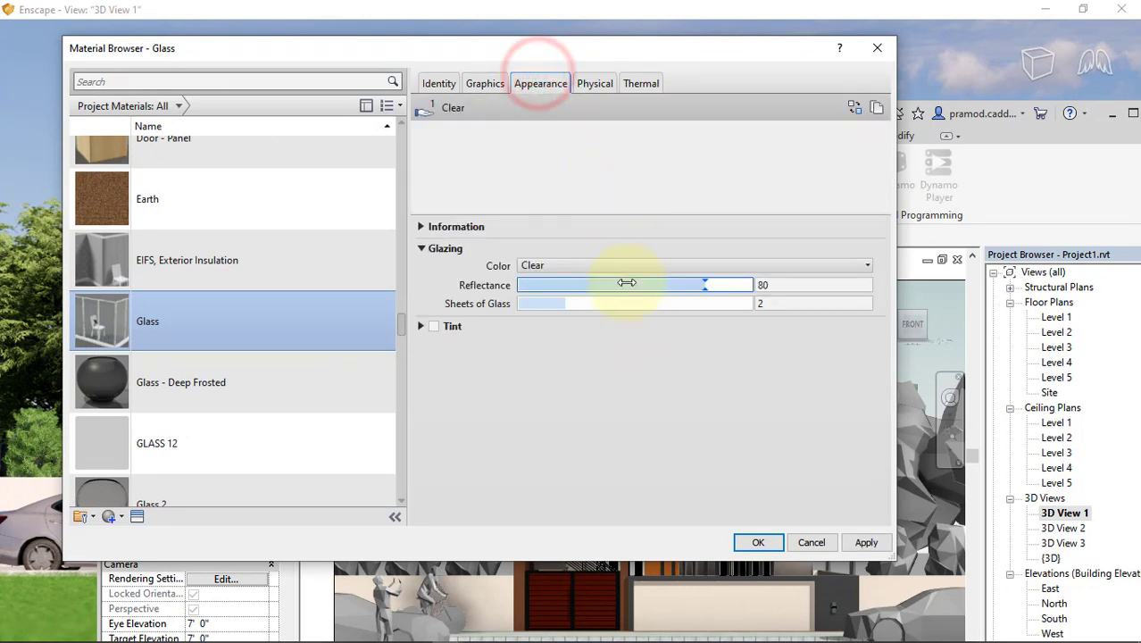
{"action": "left_click", "coordinate": [634, 266]}
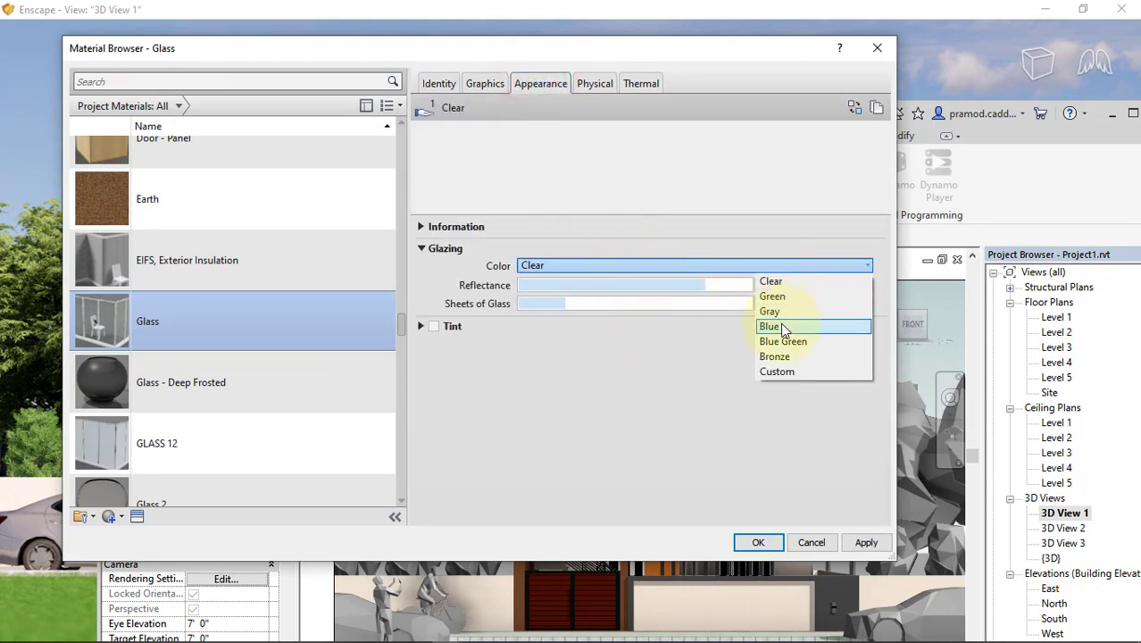
{"action": "left_click", "coordinate": [780, 326]}
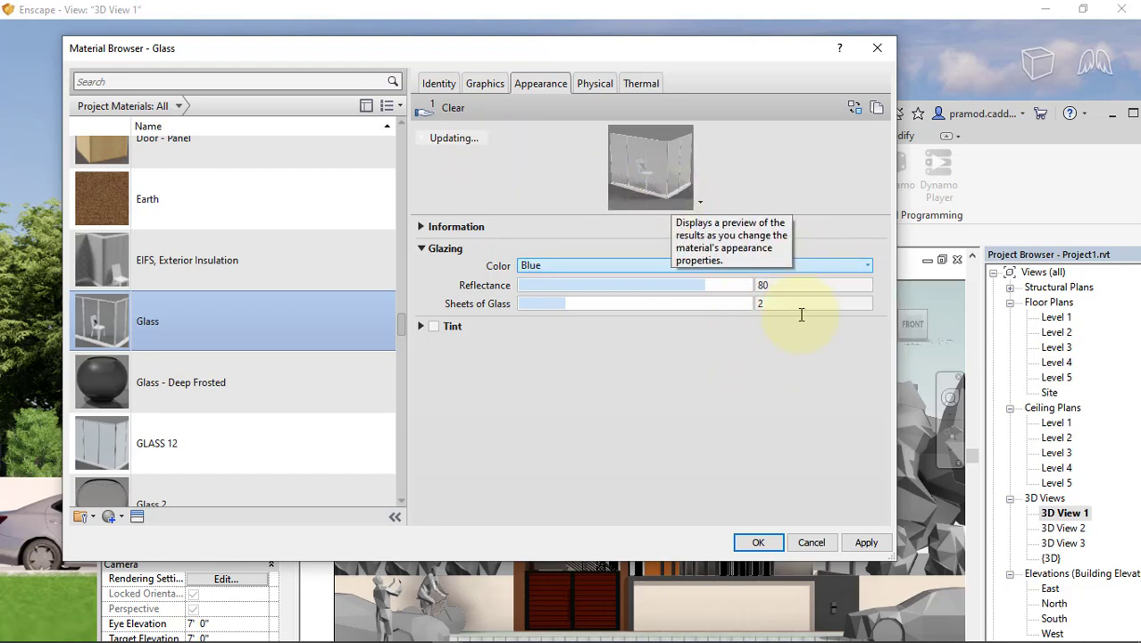
{"action": "left_click", "coordinate": [758, 543]}
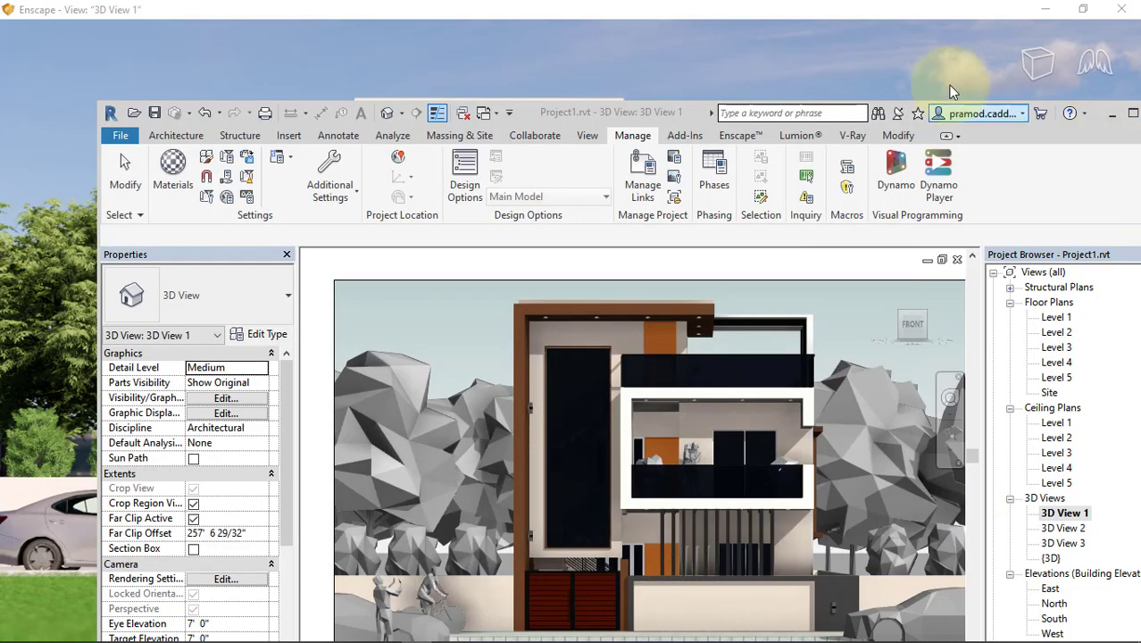
Move the Revit window off screen to view the blue glazing in Enscape
{"action": "left_click_drag", "start_coordinate": [628, 108], "coordinate": [745, 164]}
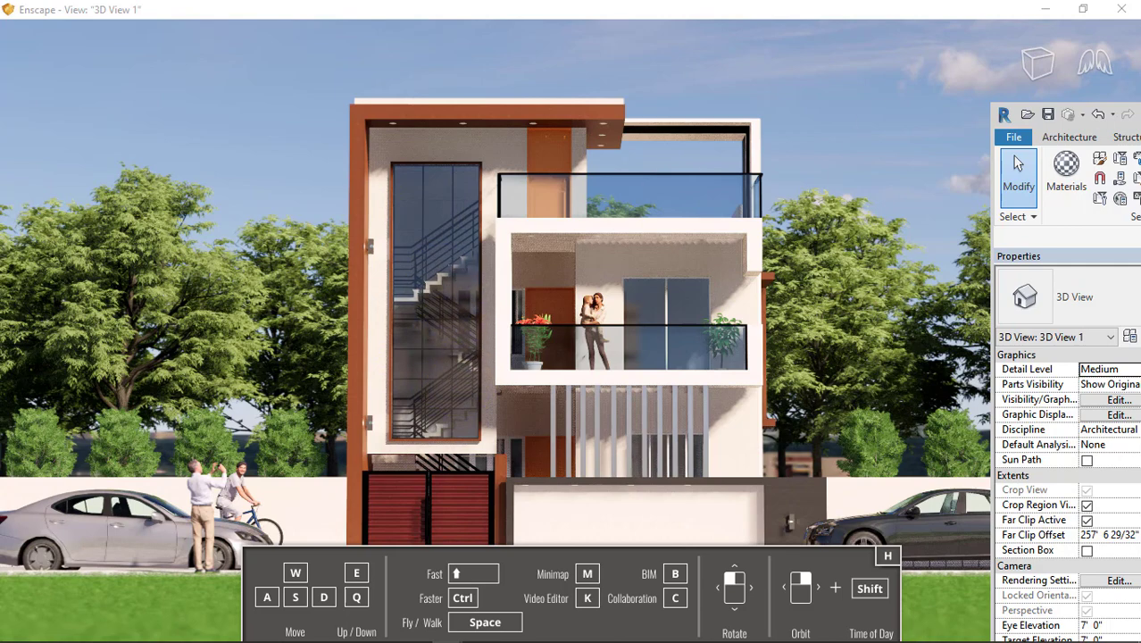
{"action": "left_click_drag", "start_coordinate": [1071, 114], "coordinate": [1140, 107]}
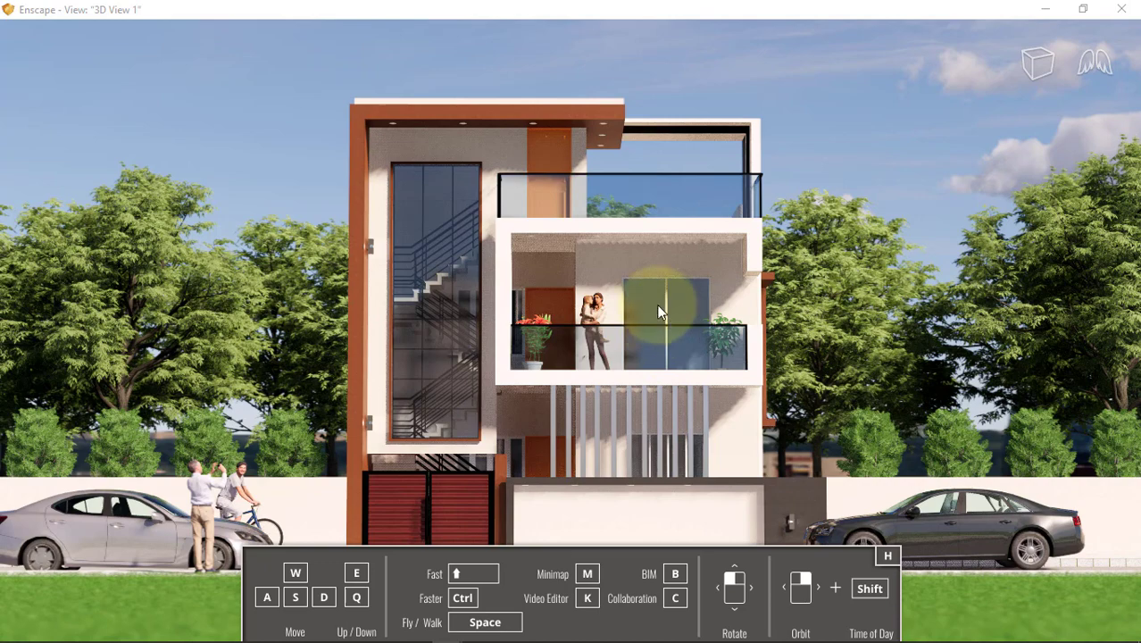
{"action": "scroll", "coordinate": [656, 303], "scroll_direction": "down", "scroll_amount": 1}
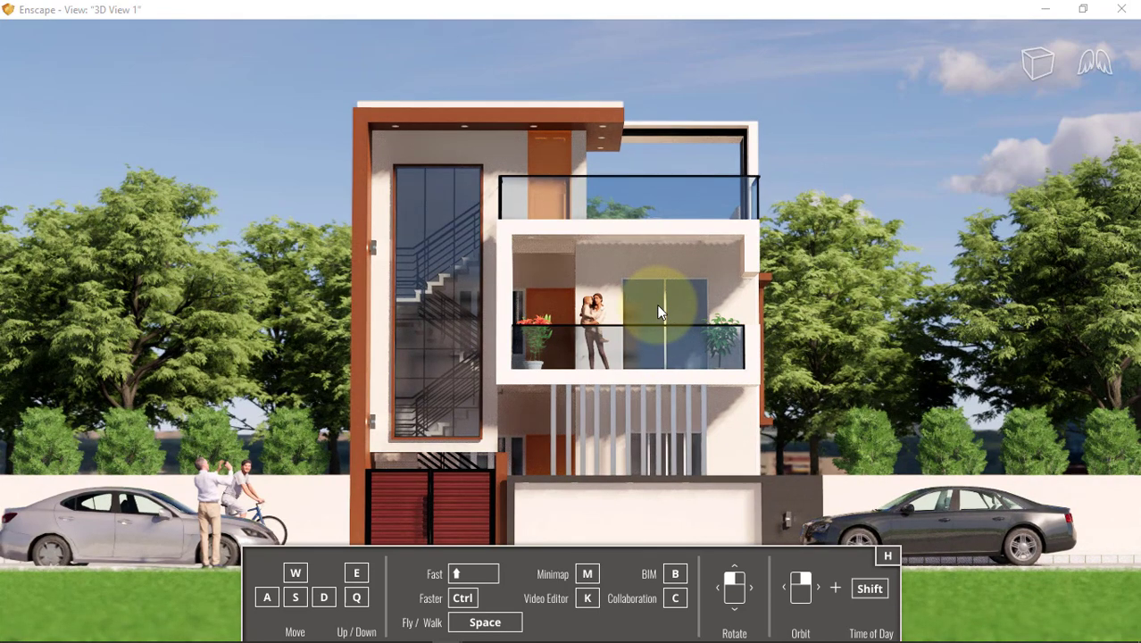
{"action": "scroll", "coordinate": [656, 304], "scroll_direction": "up", "scroll_amount": 1}
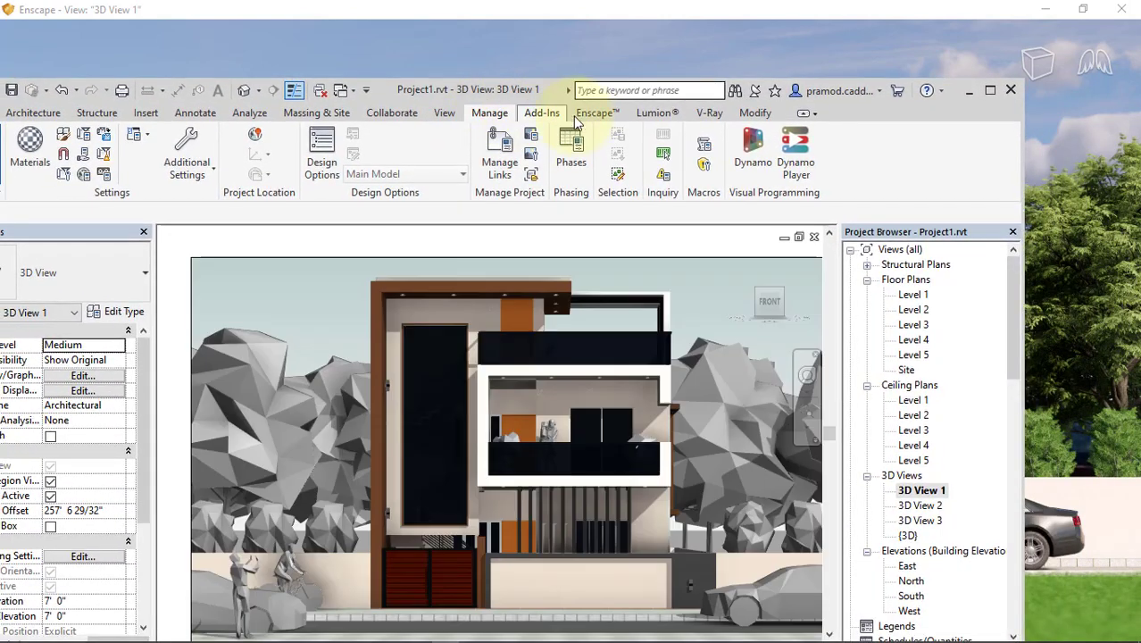
Maximize Revit and take an Enscape screenshot, saving the PNG to the Desktop
{"action": "left_click", "coordinate": [591, 113]}
{"action": "left_click", "coordinate": [614, 168]}
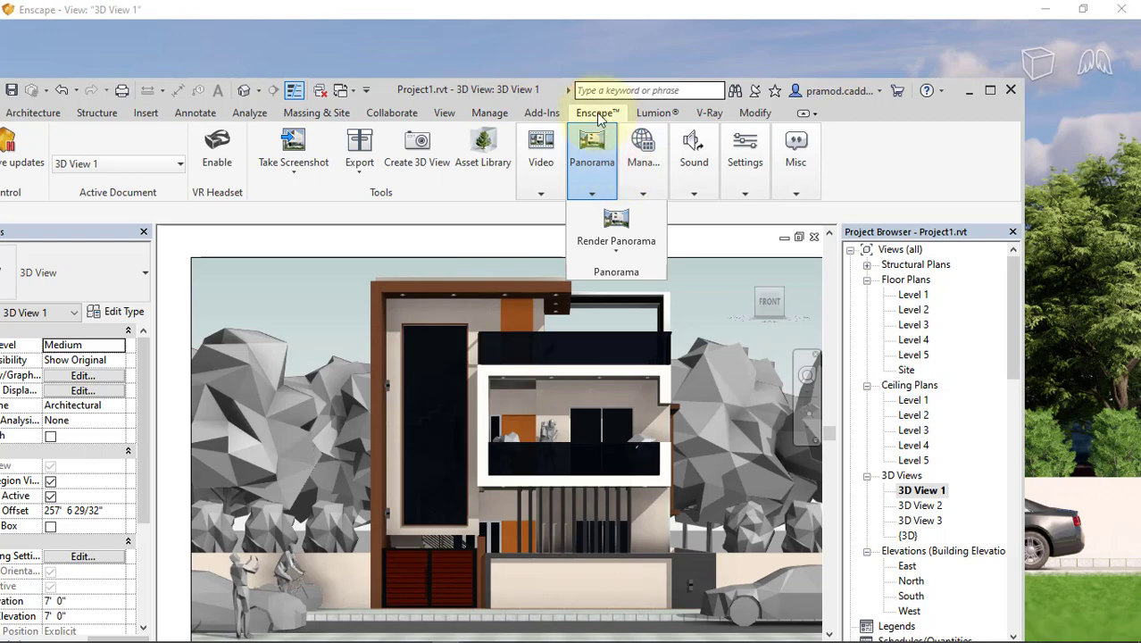
{"action": "left_click", "coordinate": [989, 91]}
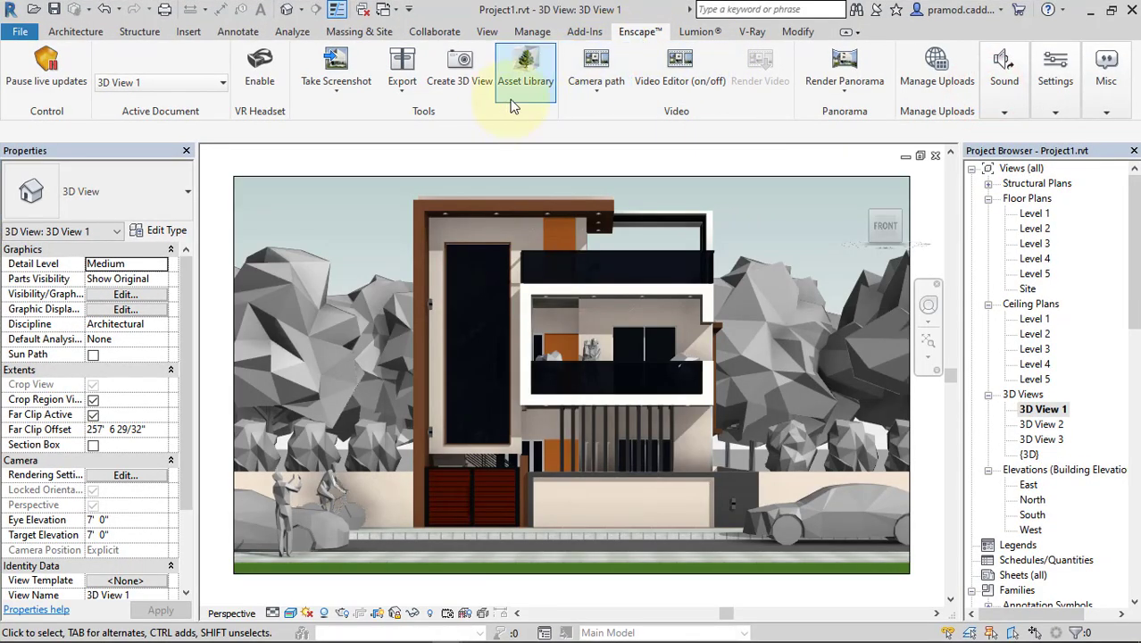
{"action": "left_click", "coordinate": [339, 87]}
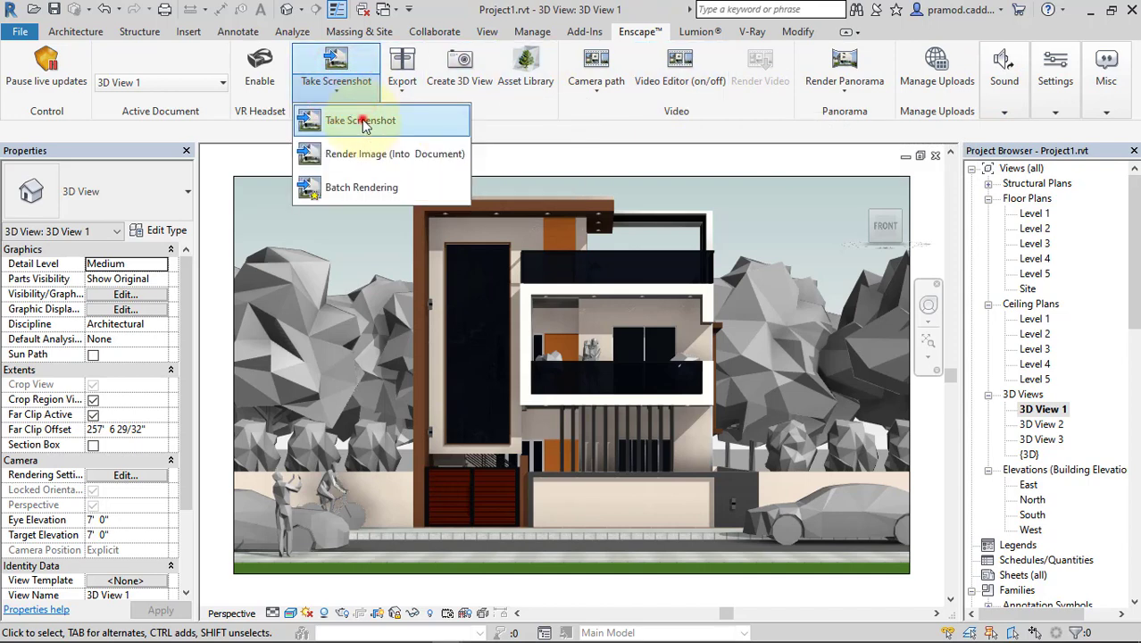
{"action": "left_click", "coordinate": [363, 123]}
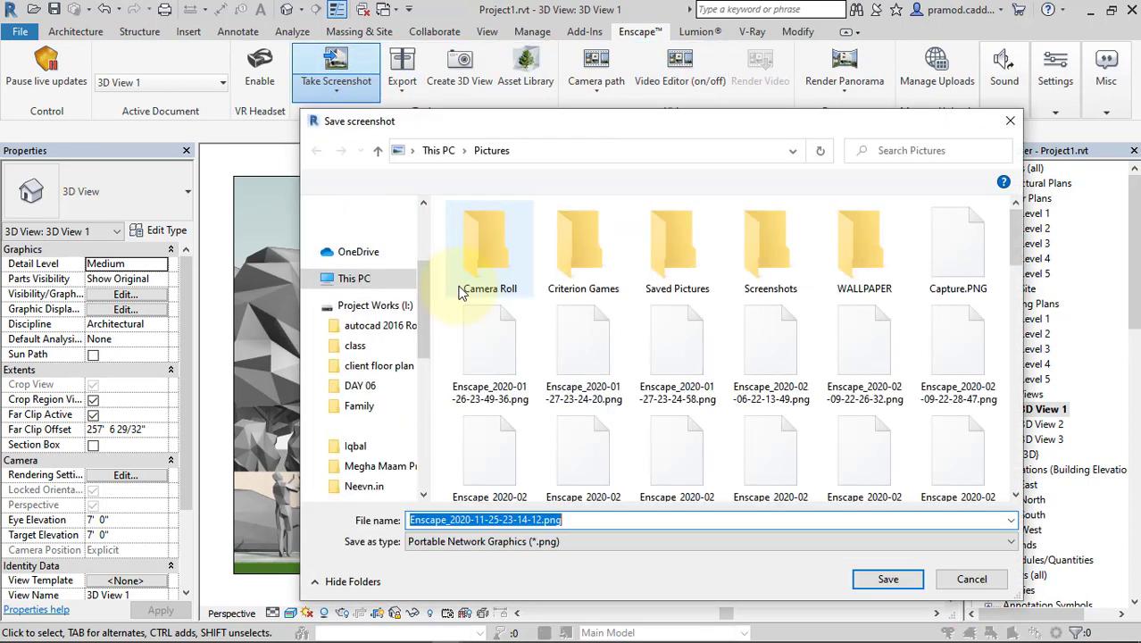
{"action": "left_click", "coordinate": [362, 253]}
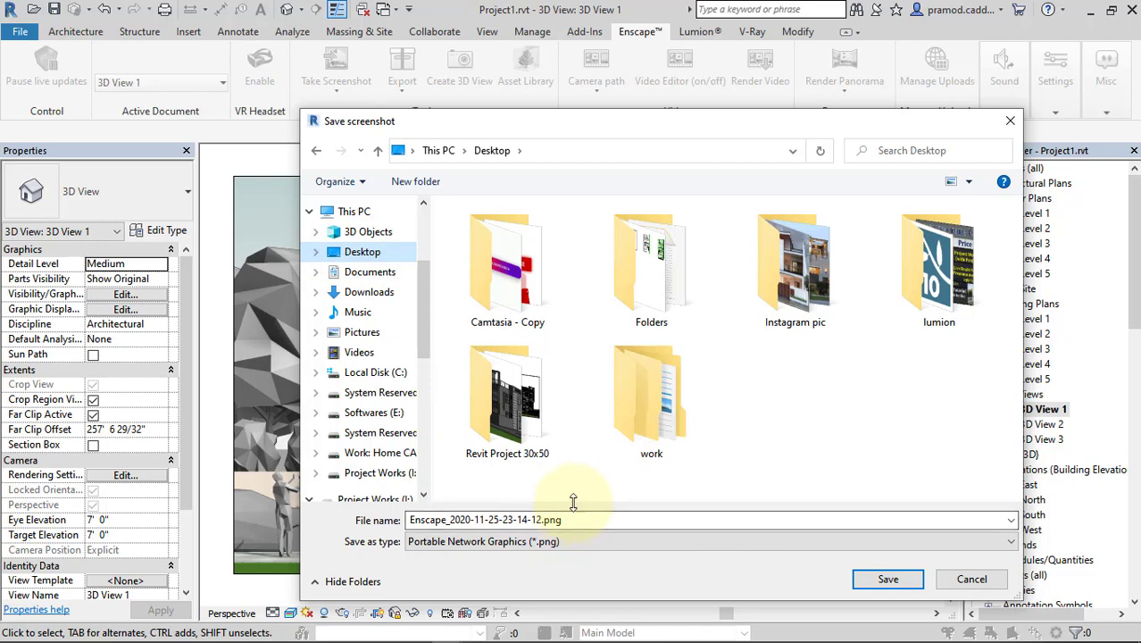
{"action": "left_click", "coordinate": [887, 579]}
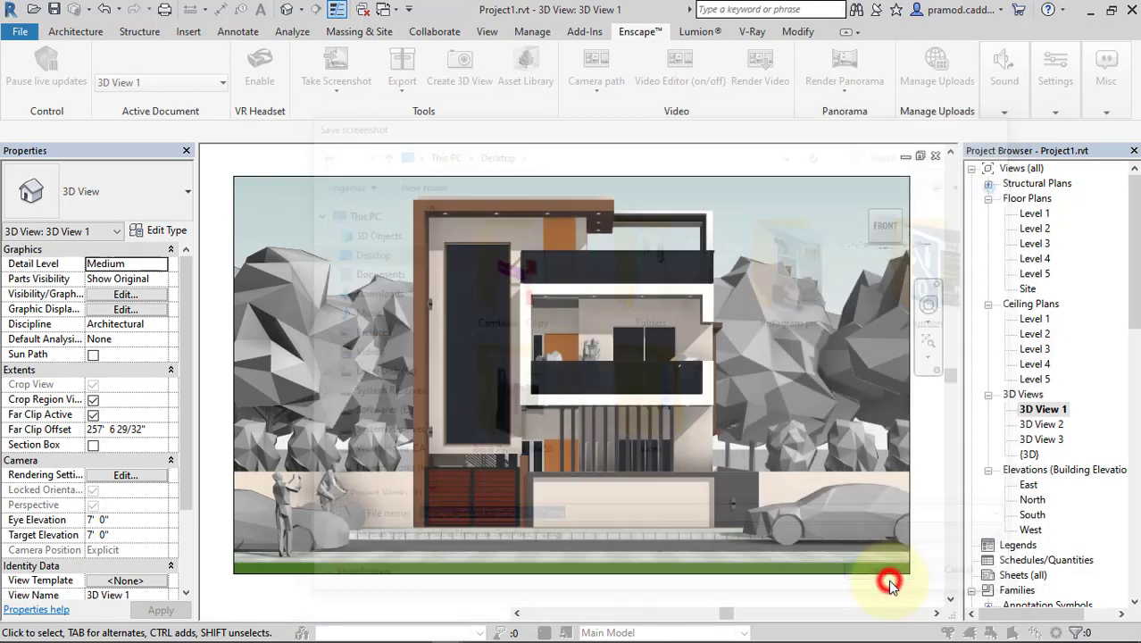
{"action": "left_click", "coordinate": [1089, 14]}
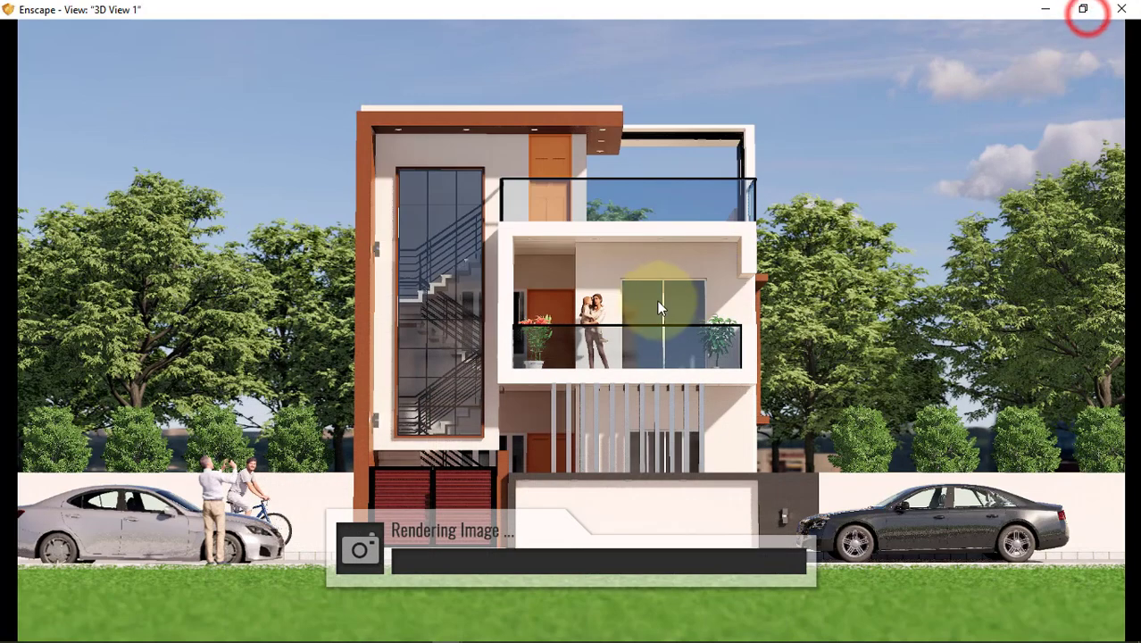
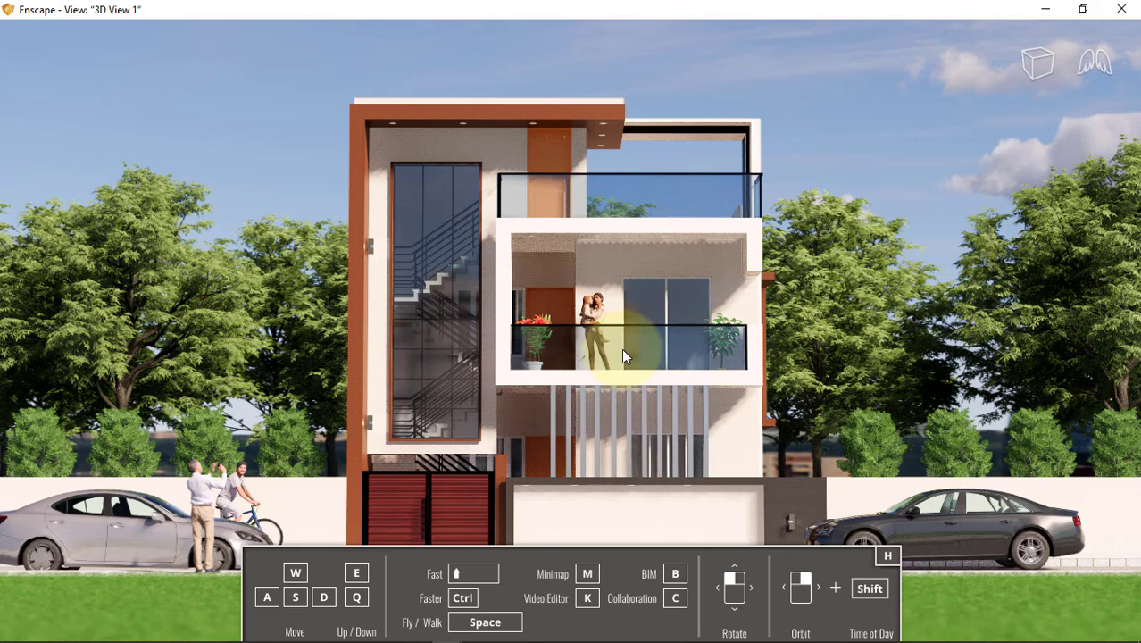
Sweep the time of day to night so only the wall, ceiling and ground uplights glow
{"action": "right_click_drag", "start_coordinate": [622, 348], "coordinate": [604, 344], "text": "shift"}
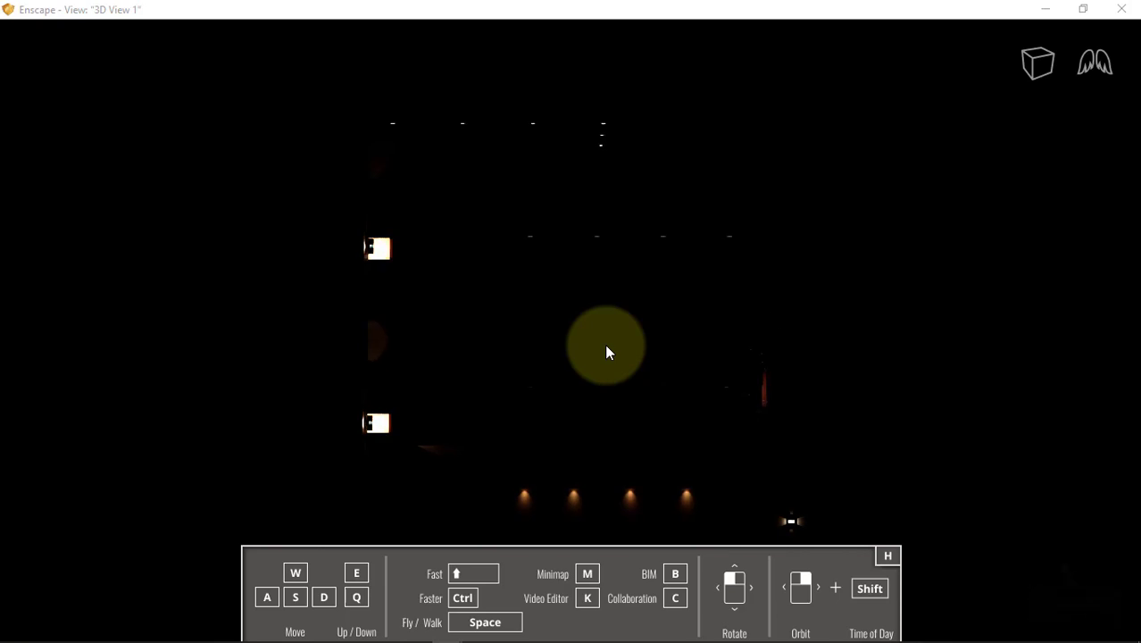
{"action": "left_click", "coordinate": [519, 630]}
From Revit, open Enscape's Visual Settings on the Atmosphere tab
{"action": "key", "text": "ctrl"}
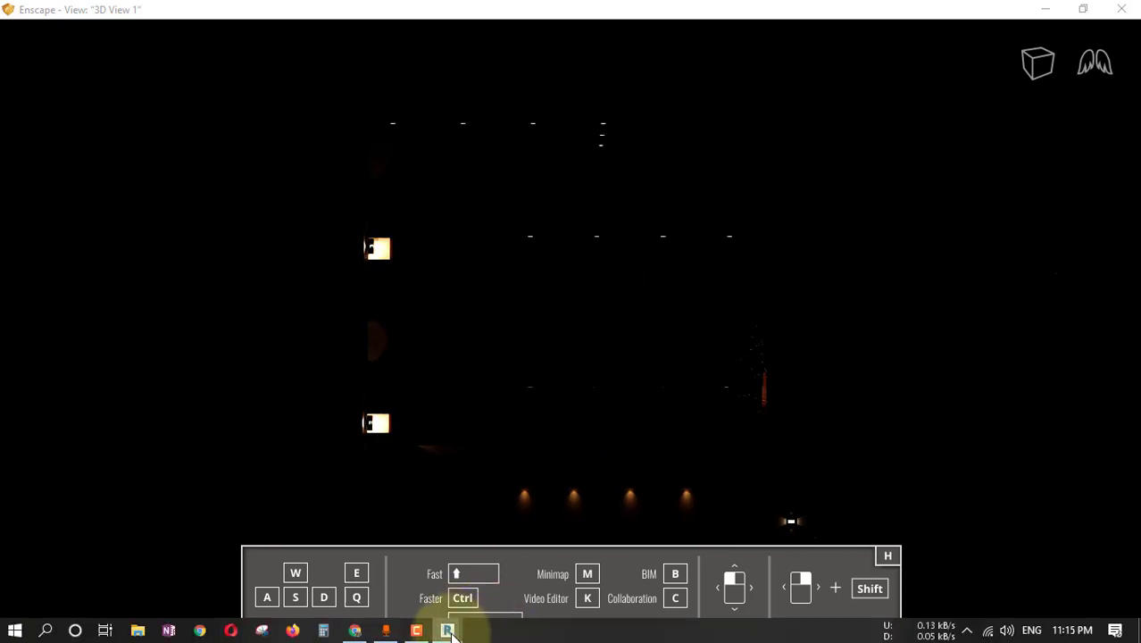
{"action": "mouse_move", "coordinate": [447, 630]}
{"action": "left_click", "coordinate": [383, 564]}
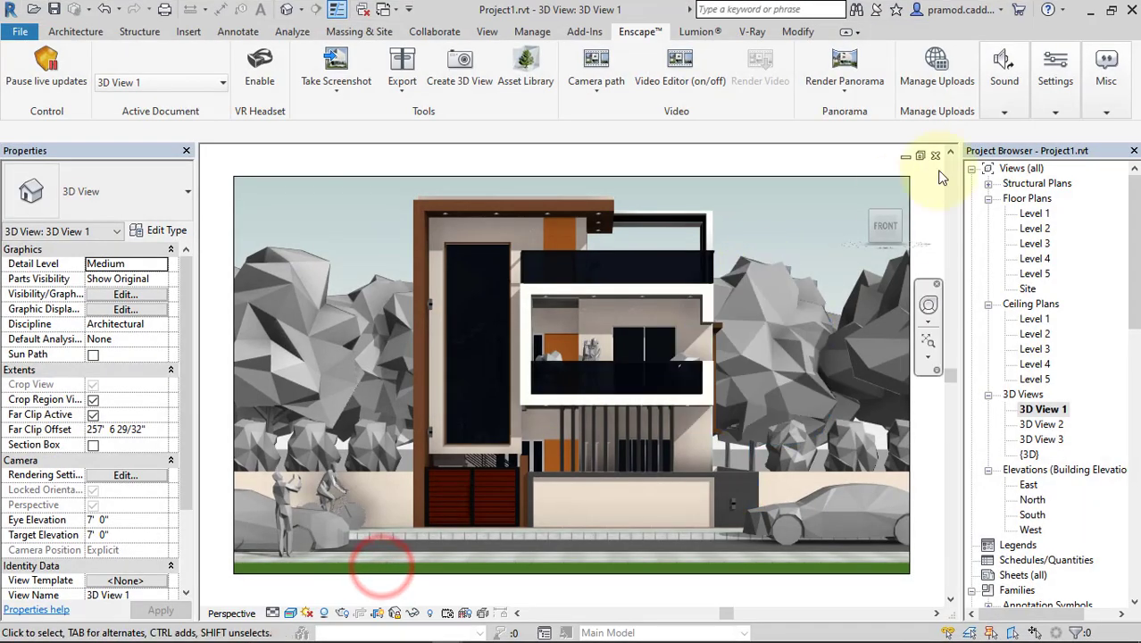
{"action": "left_click", "coordinate": [1055, 89]}
{"action": "left_click", "coordinate": [1096, 147]}
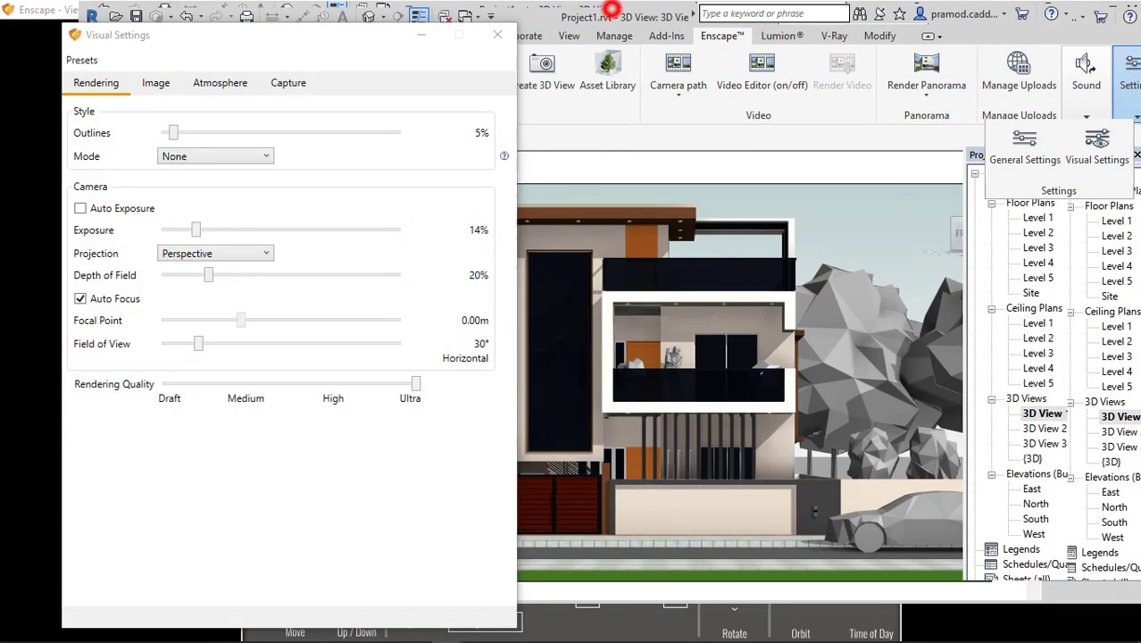
{"action": "left_click", "coordinate": [611, 9]}
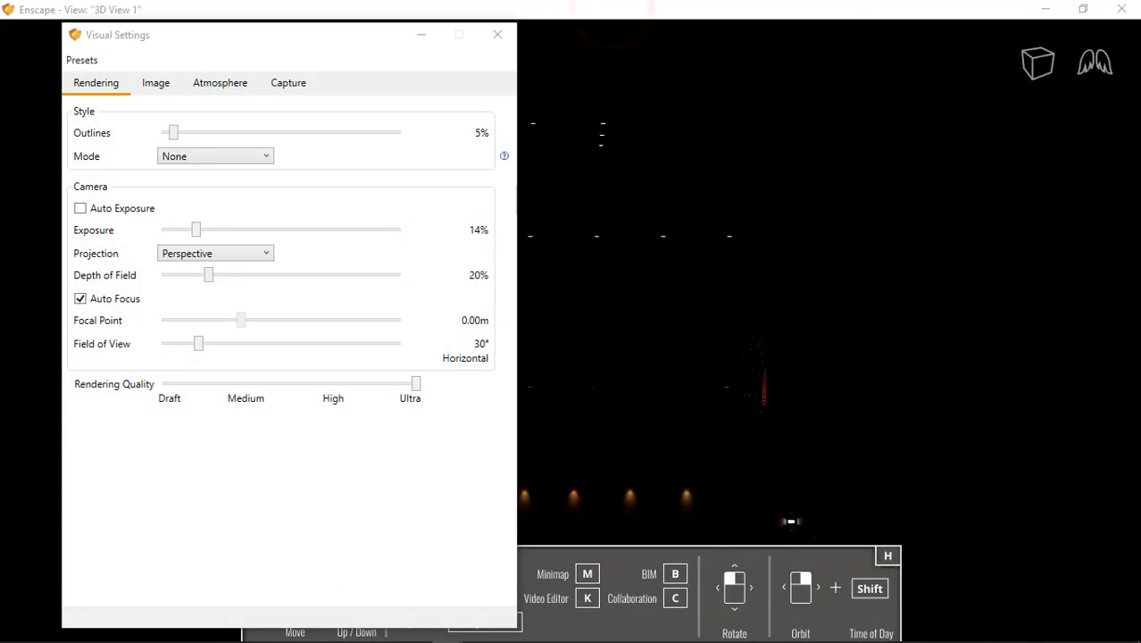
{"action": "left_click", "coordinate": [158, 84]}
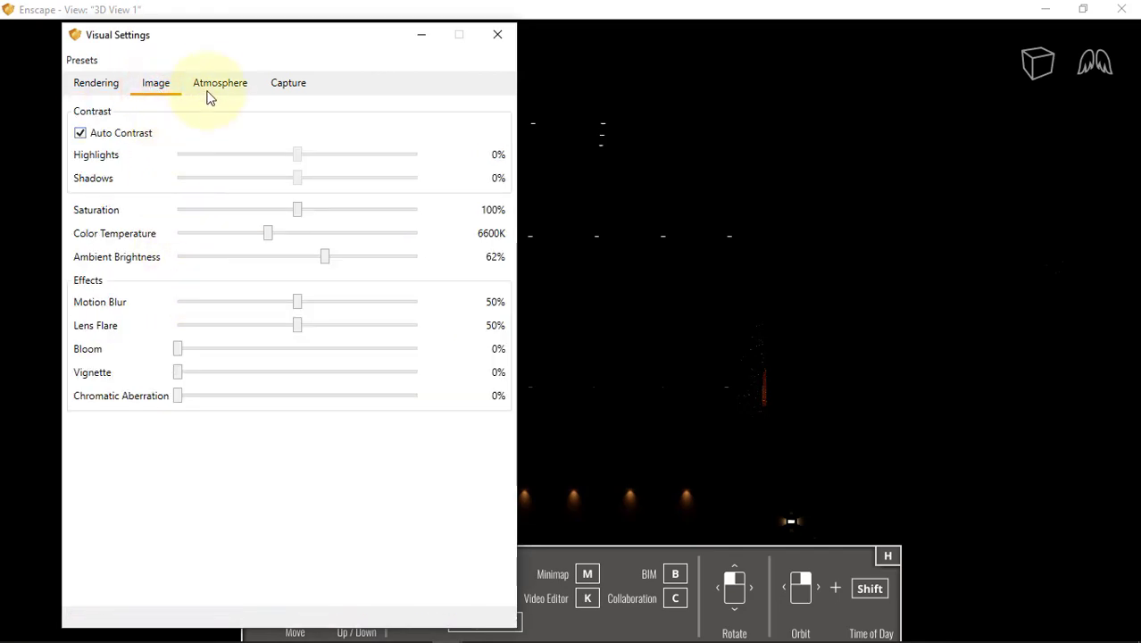
{"action": "left_click", "coordinate": [215, 82]}
{"action": "scroll", "coordinate": [188, 538], "scroll_direction": "down", "scroll_amount": 2}
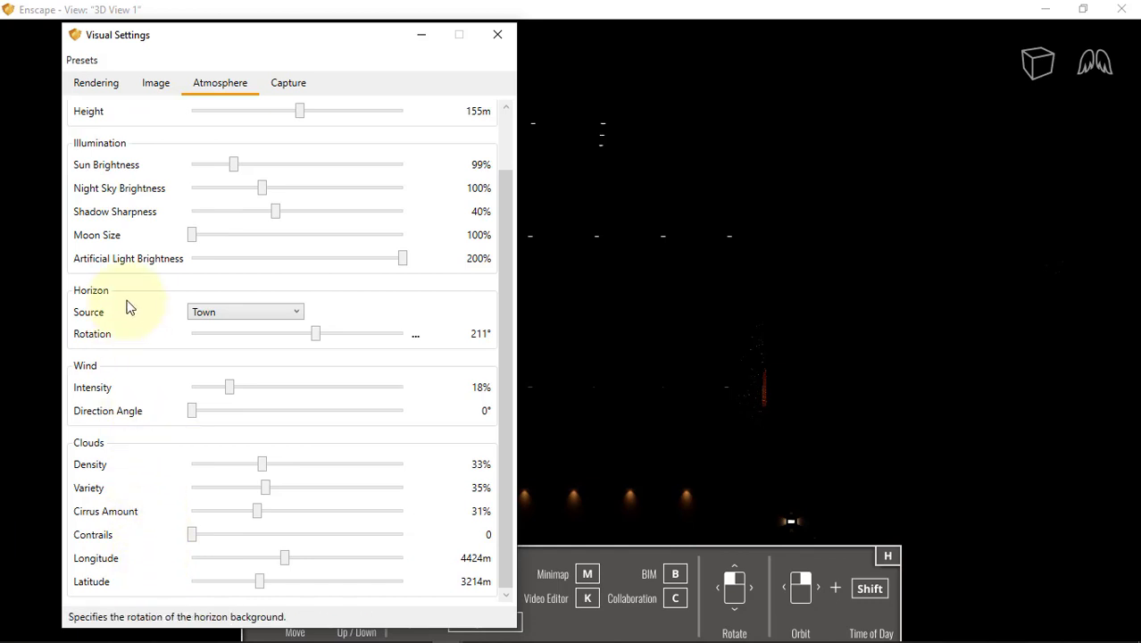
Set Night Sky Brightness to 300% and Moon Size to 371%, keeping artificial lights at 200%
{"action": "mouse_move", "coordinate": [262, 188]}
{"action": "left_click_drag", "start_coordinate": [265, 191], "coordinate": [425, 193]}
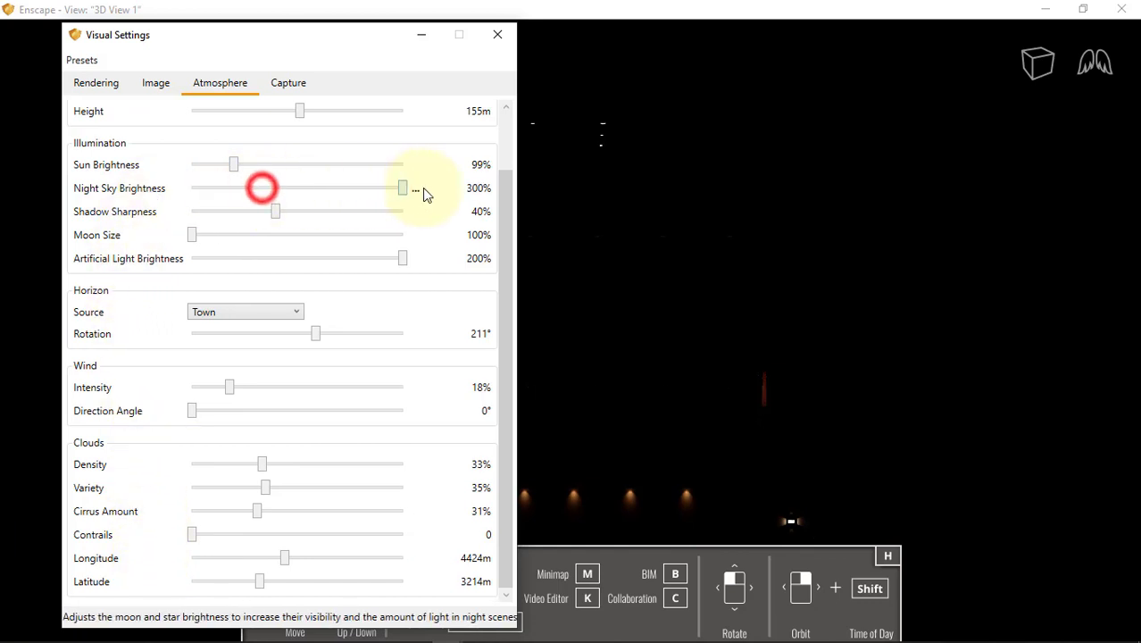
{"action": "left_click_drag", "start_coordinate": [191, 237], "coordinate": [256, 240]}
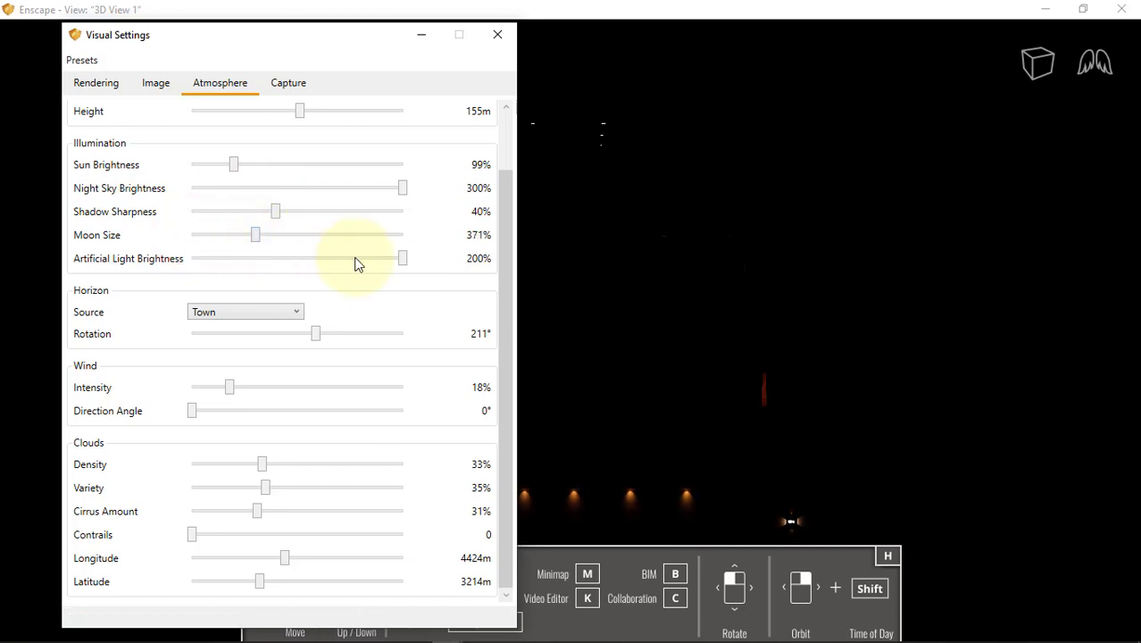
{"action": "mouse_move", "coordinate": [402, 258]}
{"action": "left_mouse_down"}
{"action": "mouse_move", "coordinate": [390, 270]}
{"action": "mouse_move", "coordinate": [419, 261]}
{"action": "left_mouse_up"}
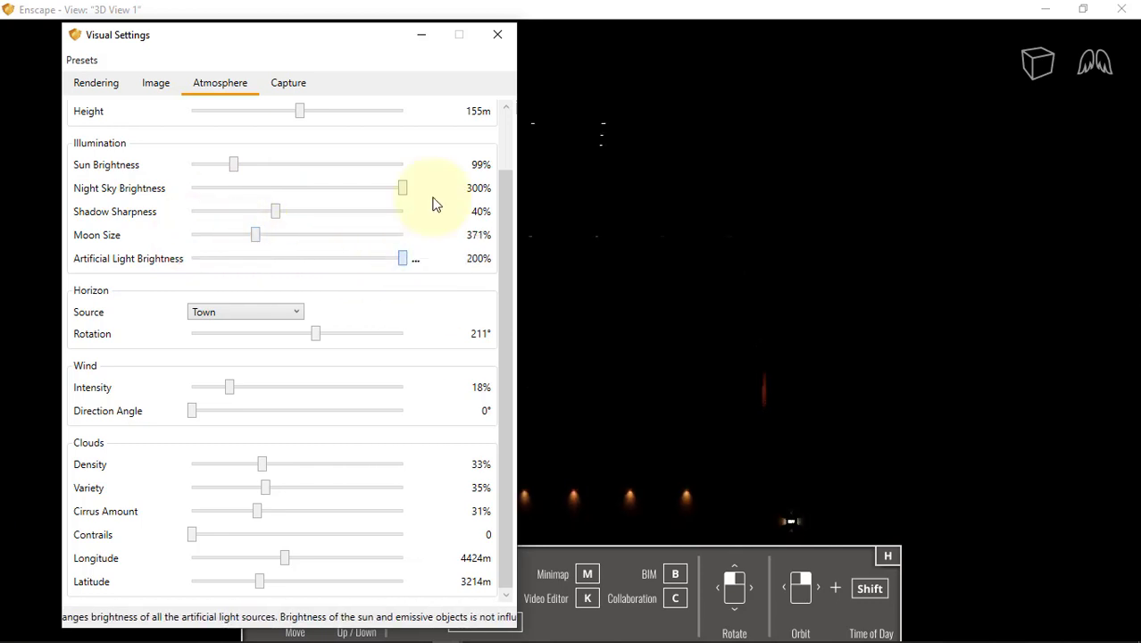
{"action": "left_click", "coordinate": [497, 35]}
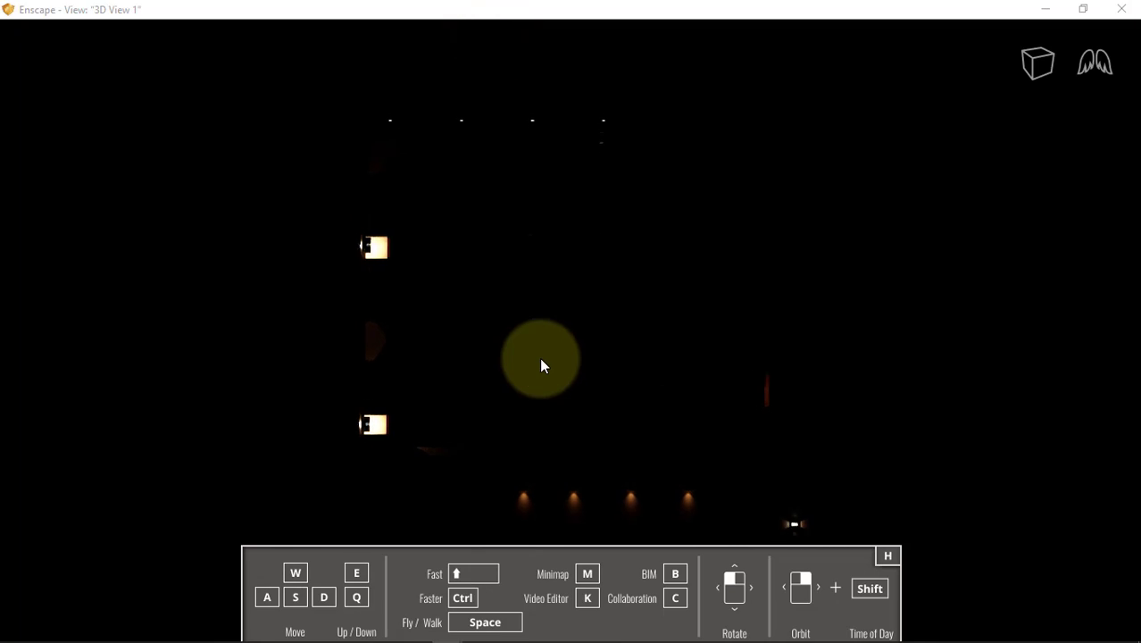
Advance the time of day from night through sunrise into morning daylight
{"action": "right_click_drag", "start_coordinate": [526, 335], "coordinate": [573, 348], "text": "shift"}
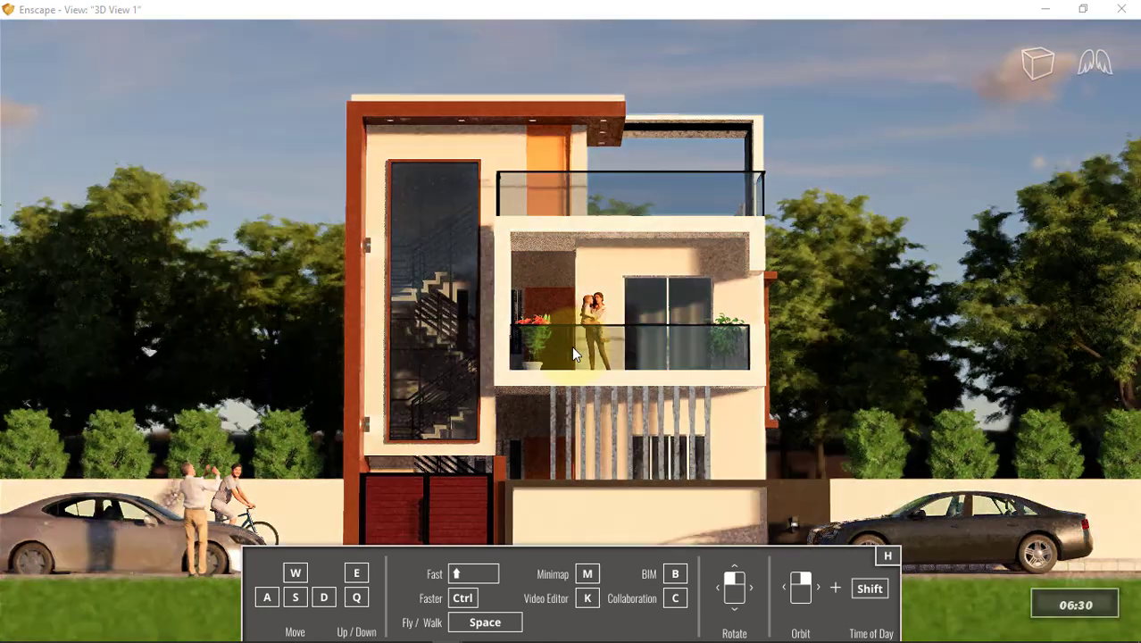
{"action": "right_click_drag", "start_coordinate": [571, 346], "coordinate": [571, 345], "text": "shift"}
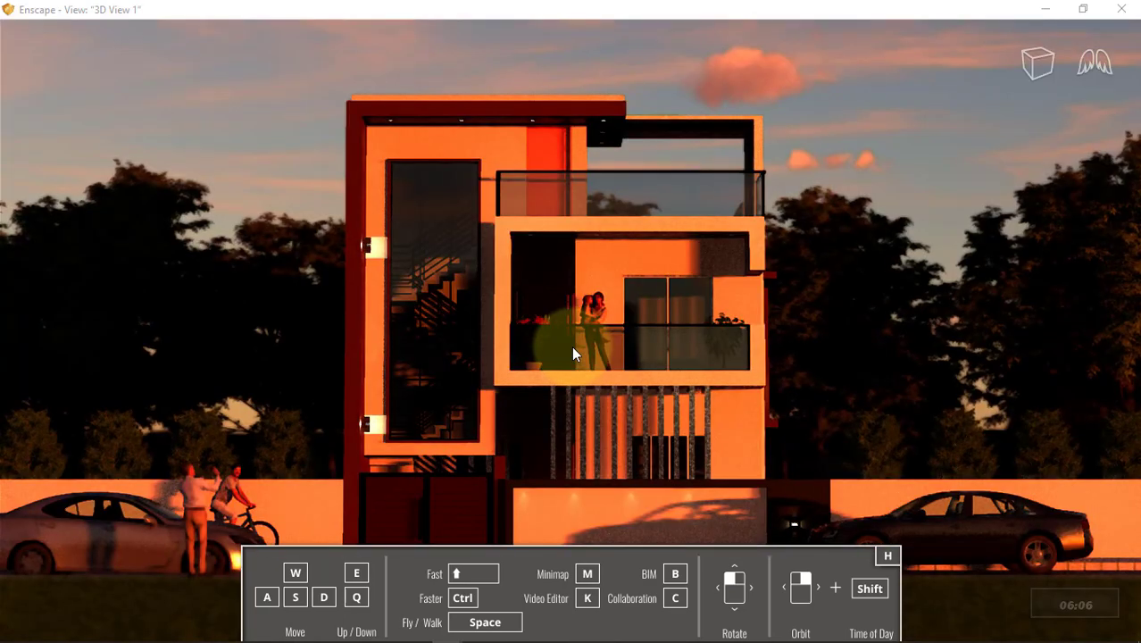
{"action": "key", "text": "i"}
{"action": "key", "text": "i"}
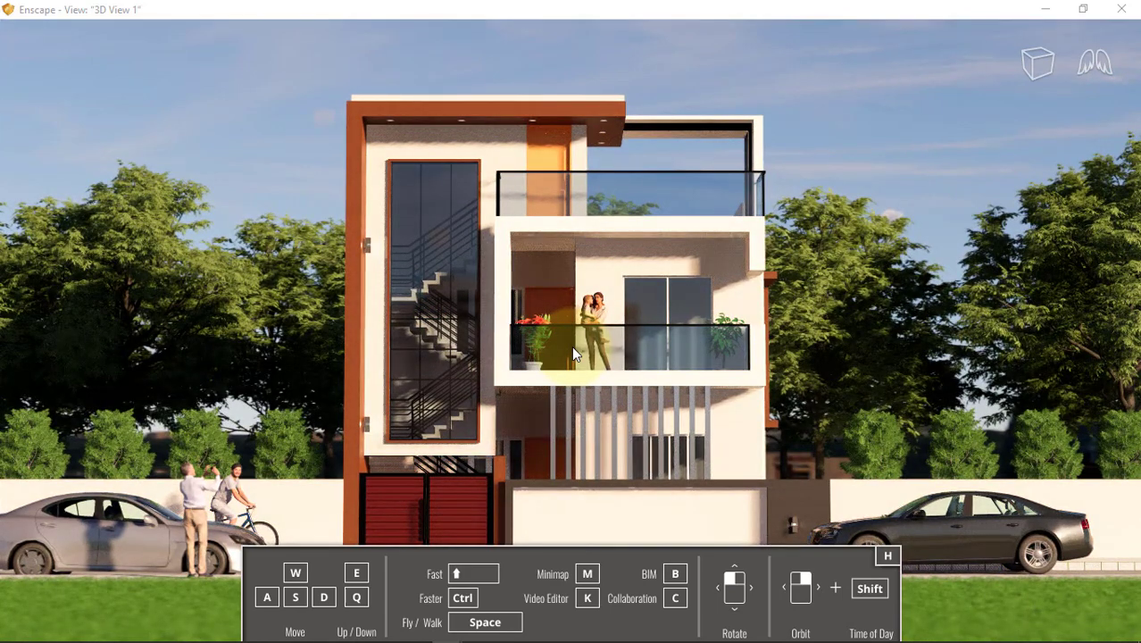
{"action": "key", "text": "u"}
{"action": "key", "text": "i"}
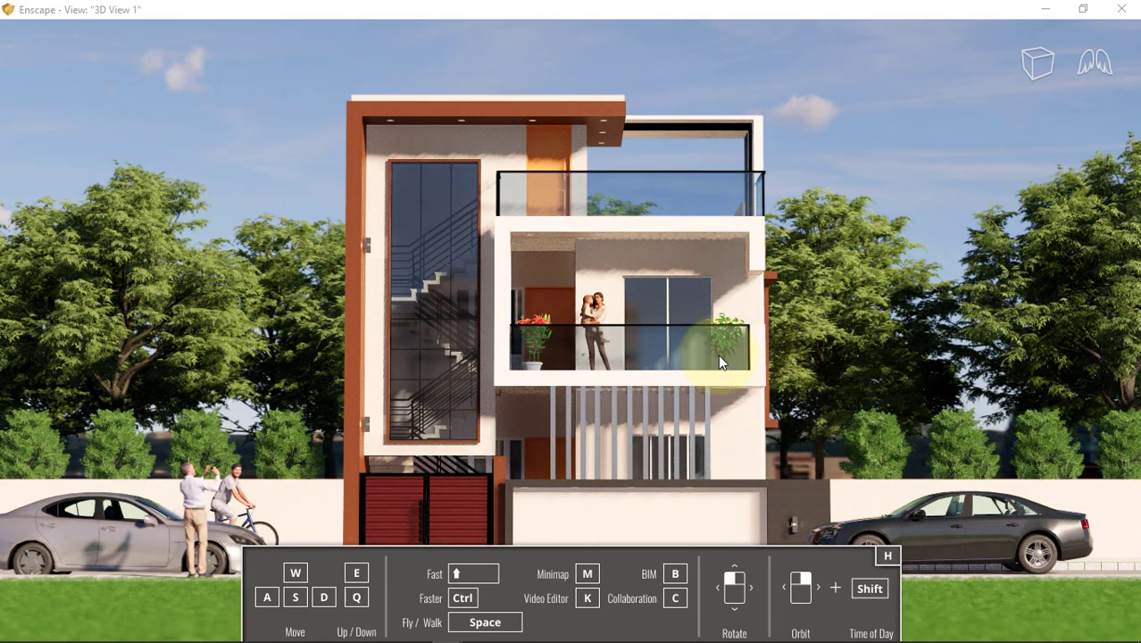
Take a screenshot, shift to late morning, and orbit to reveal the house's right side
{"action": "key", "text": "F12"}
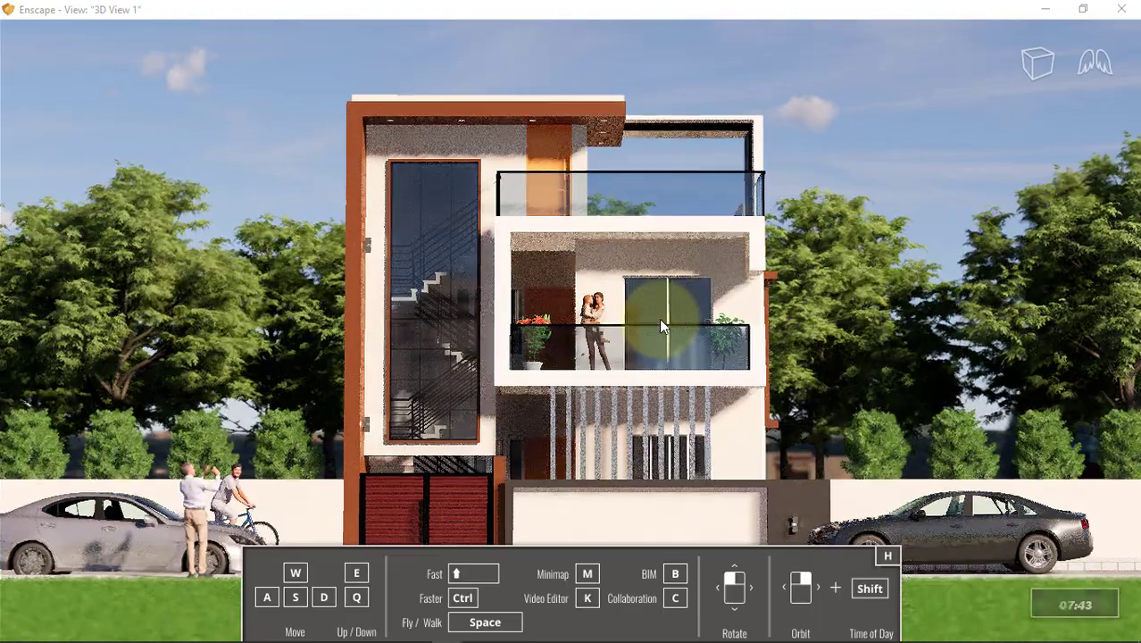
{"action": "right_click_drag", "start_coordinate": [643, 313], "coordinate": [639, 322], "text": "shift"}
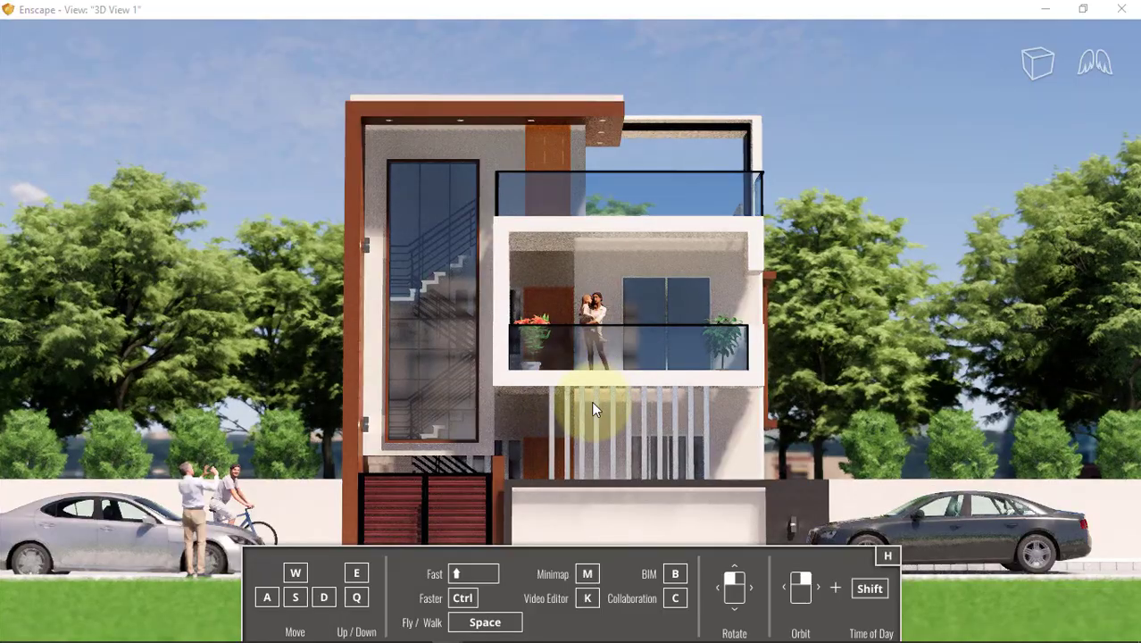
{"action": "right_click_drag", "start_coordinate": [731, 404], "coordinate": [706, 146]}
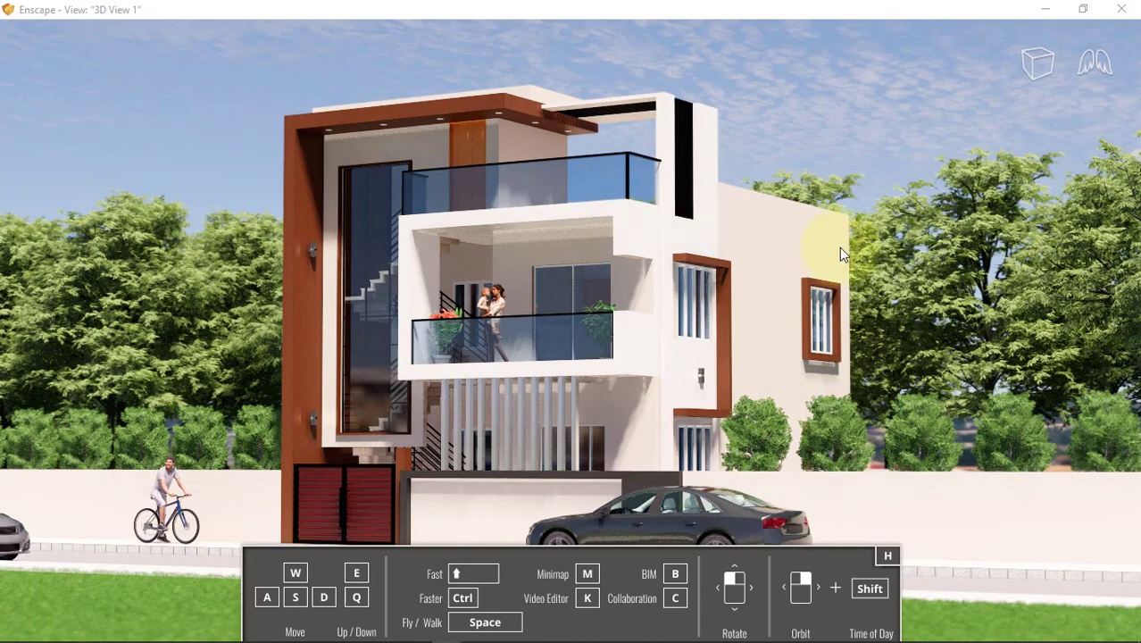
Reduce the depth of field blur, then render a screenshot of the daytime front view
{"action": "key", "text": "F8"}
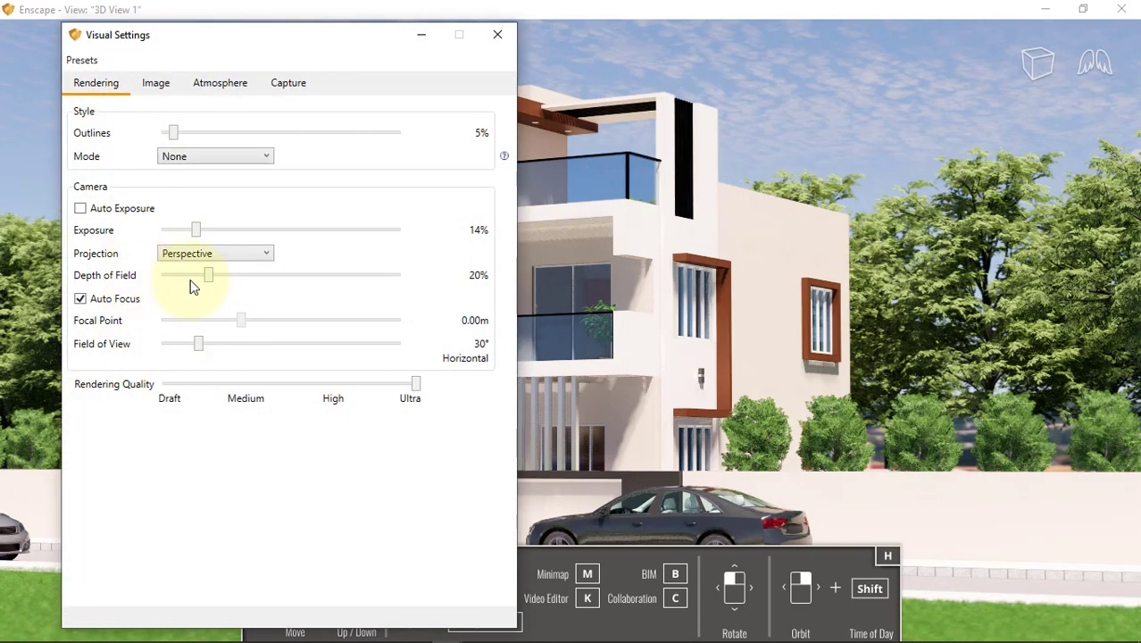
{"action": "left_click_drag", "start_coordinate": [207, 276], "coordinate": [178, 277]}
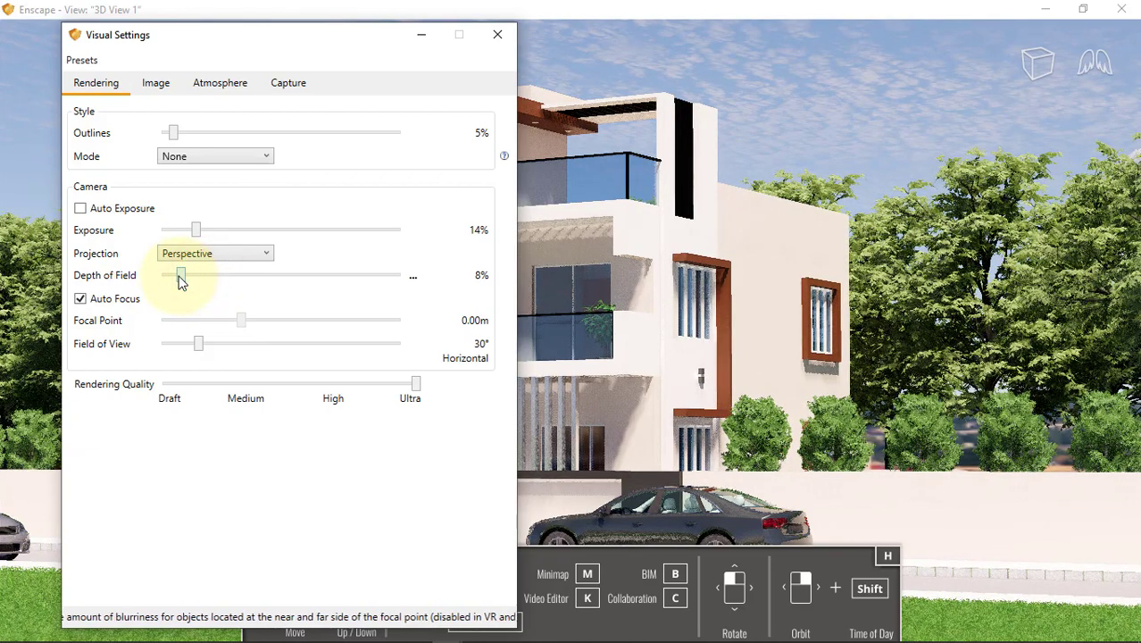
{"action": "left_click", "coordinate": [498, 36]}
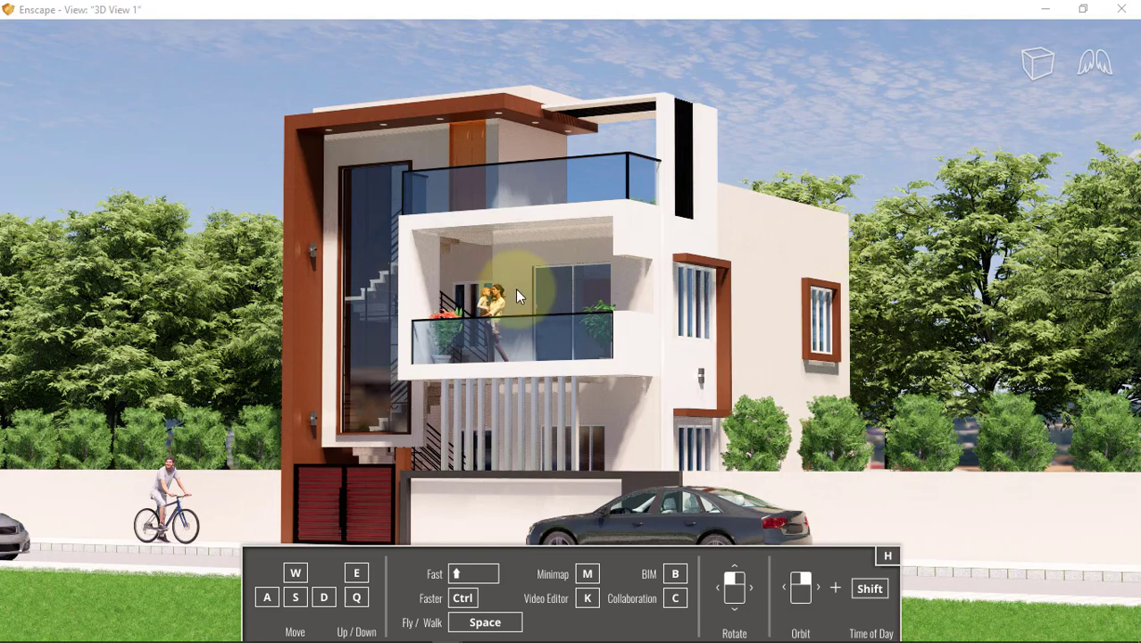
{"action": "key", "text": "F12"}
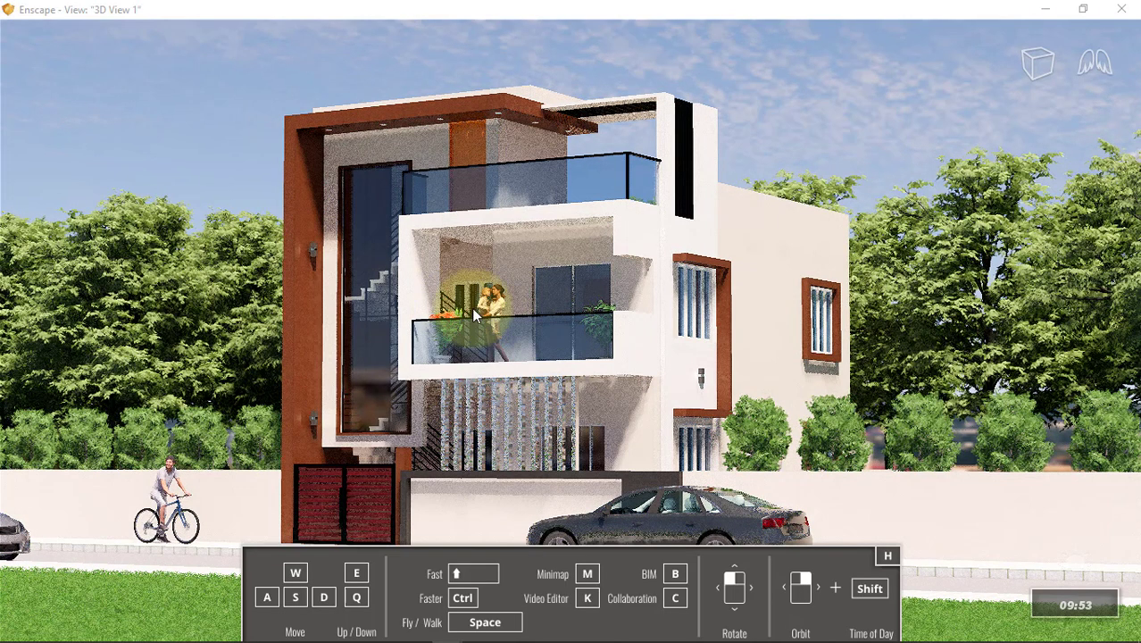
Orbit, zoom and sidestep the camera to frame the house from a left-angled street view
{"action": "left_click_drag", "start_coordinate": [471, 307], "coordinate": [406, 317]}
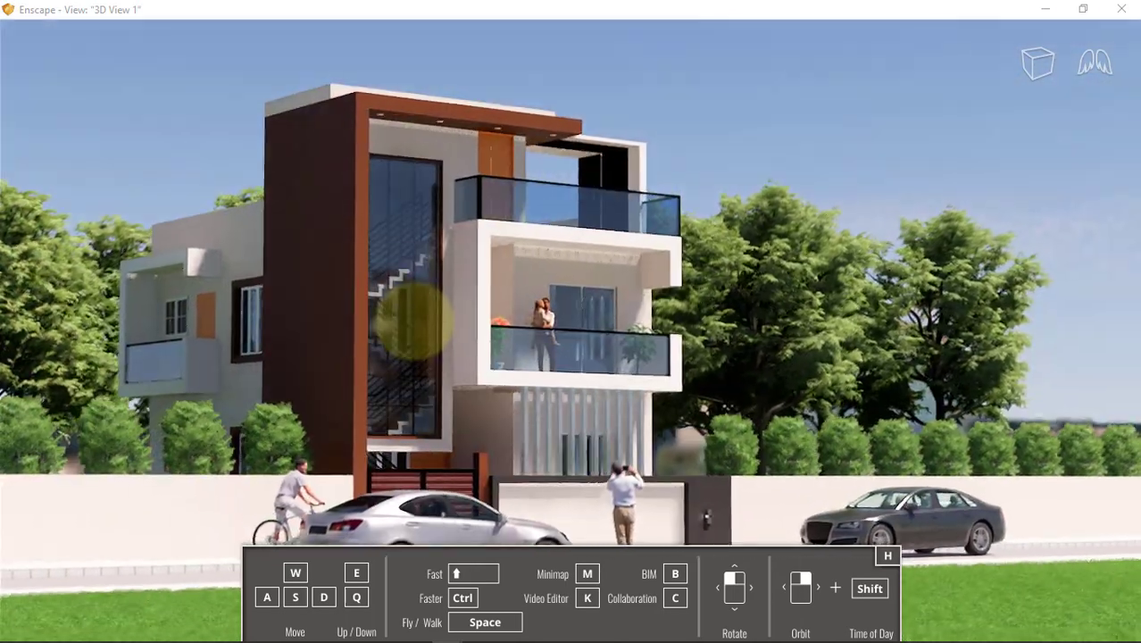
{"action": "right_click_drag", "start_coordinate": [406, 317], "coordinate": [411, 320]}
{"action": "left_click_drag", "start_coordinate": [411, 319], "coordinate": [465, 316]}
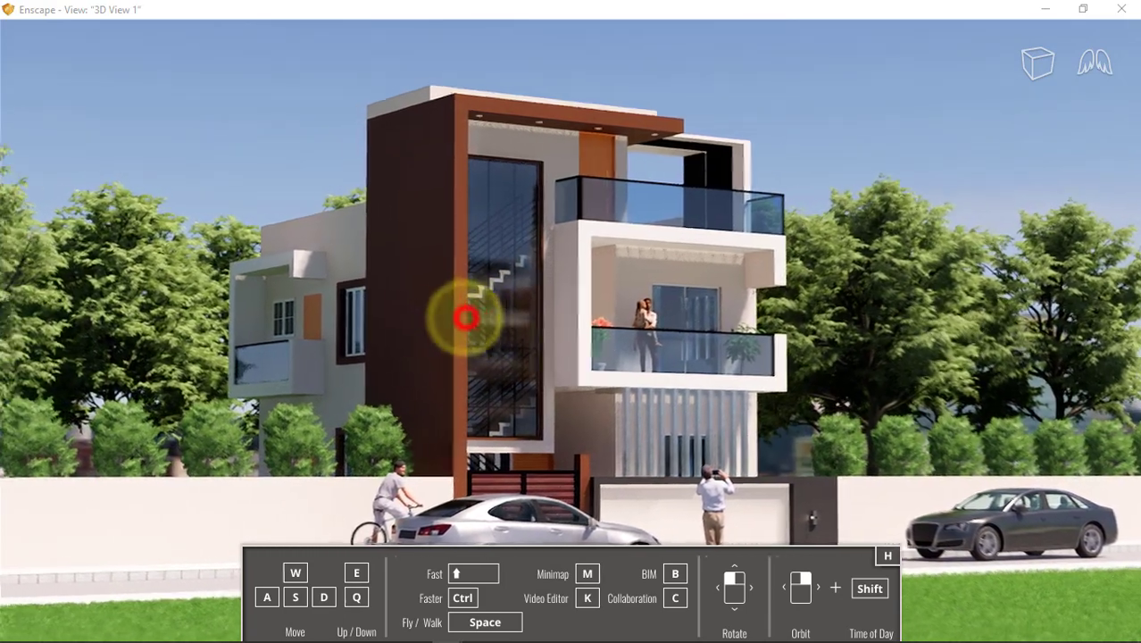
{"action": "right_click_drag", "start_coordinate": [465, 316], "coordinate": [461, 317]}
{"action": "left_click_drag", "start_coordinate": [464, 317], "coordinate": [476, 331]}
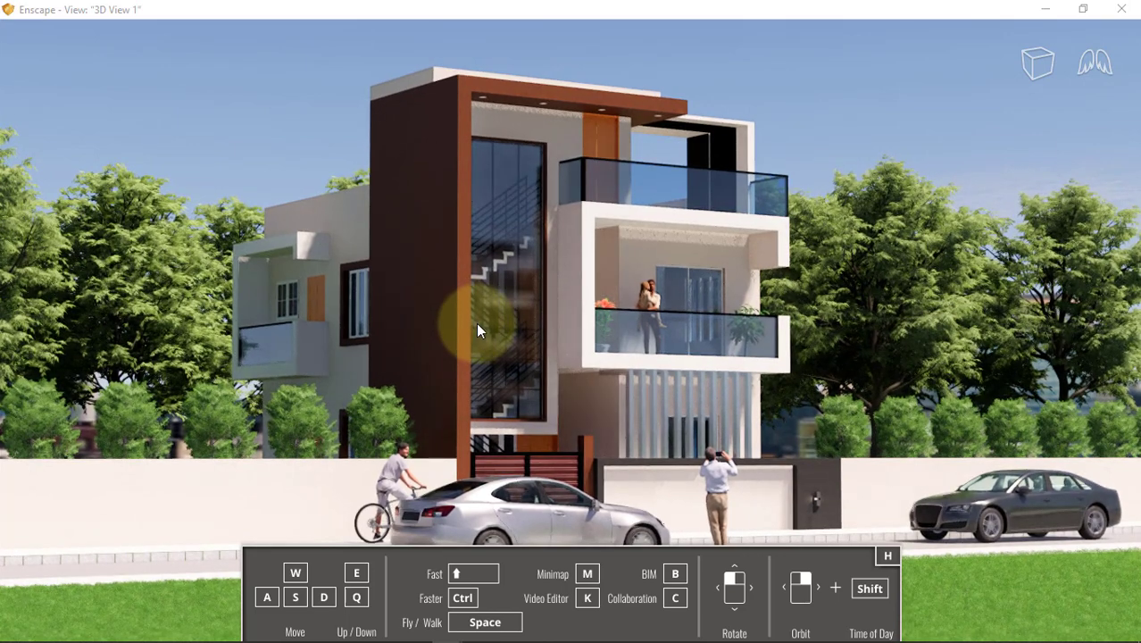
{"action": "scroll", "coordinate": [475, 330], "scroll_direction": "up", "scroll_amount": 1}
{"action": "scroll", "coordinate": [478, 332], "scroll_direction": "up", "scroll_amount": 1}
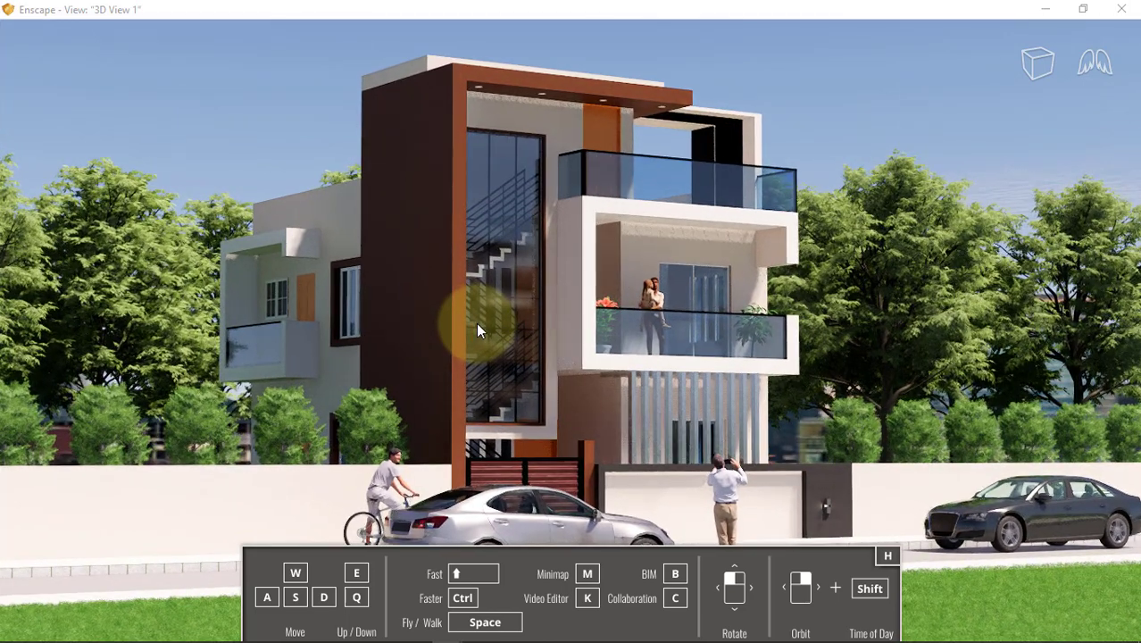
{"action": "key", "text": "d"}
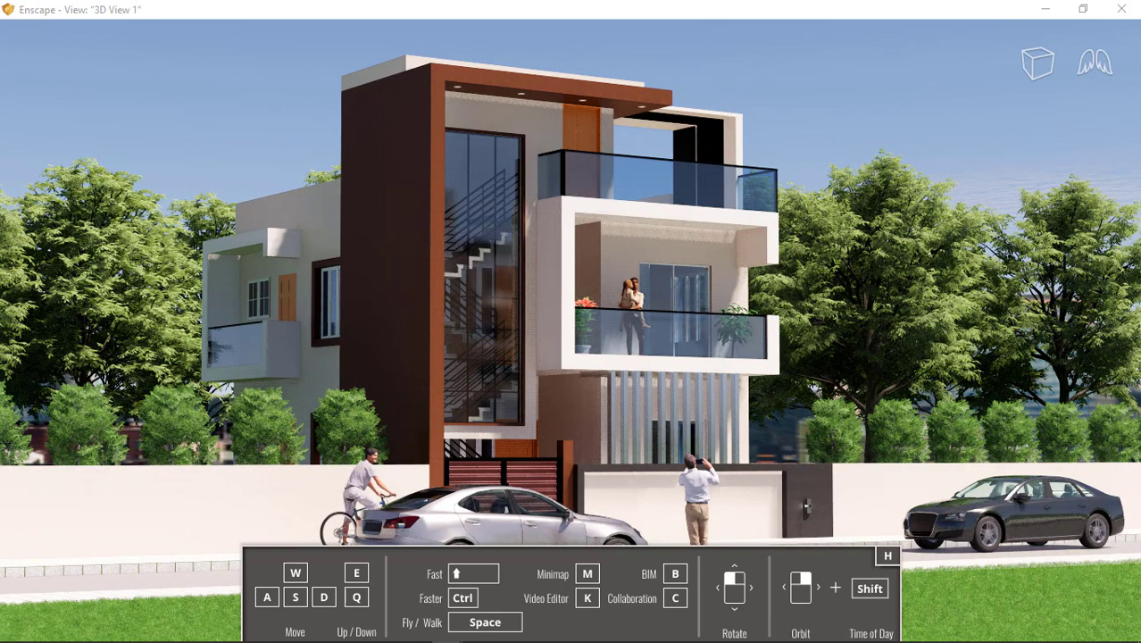
Render a still image of this view, then adjust the camera angle so the house shifts right
{"action": "key", "text": "F11"}
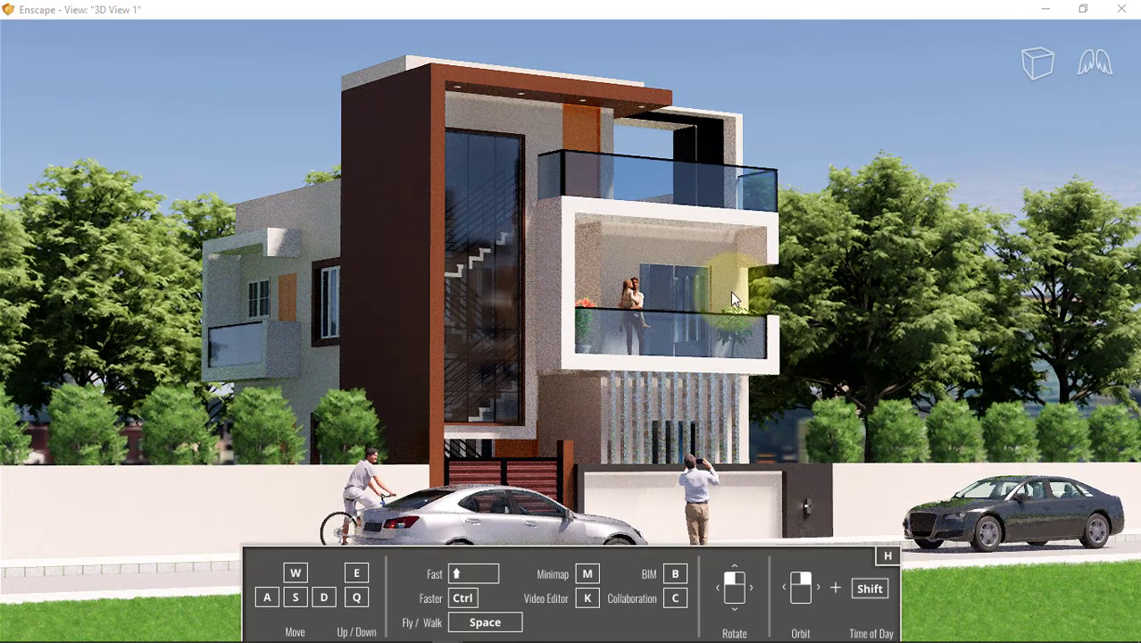
{"action": "mouse_move", "coordinate": [766, 295]}
{"action": "left_mouse_down"}
{"action": "mouse_move", "coordinate": [362, 320]}
{"action": "mouse_move", "coordinate": [618, 352]}
{"action": "mouse_move", "coordinate": [607, 345]}
{"action": "mouse_move", "coordinate": [616, 338]}
{"action": "mouse_move", "coordinate": [616, 350]}
{"action": "left_mouse_up"}
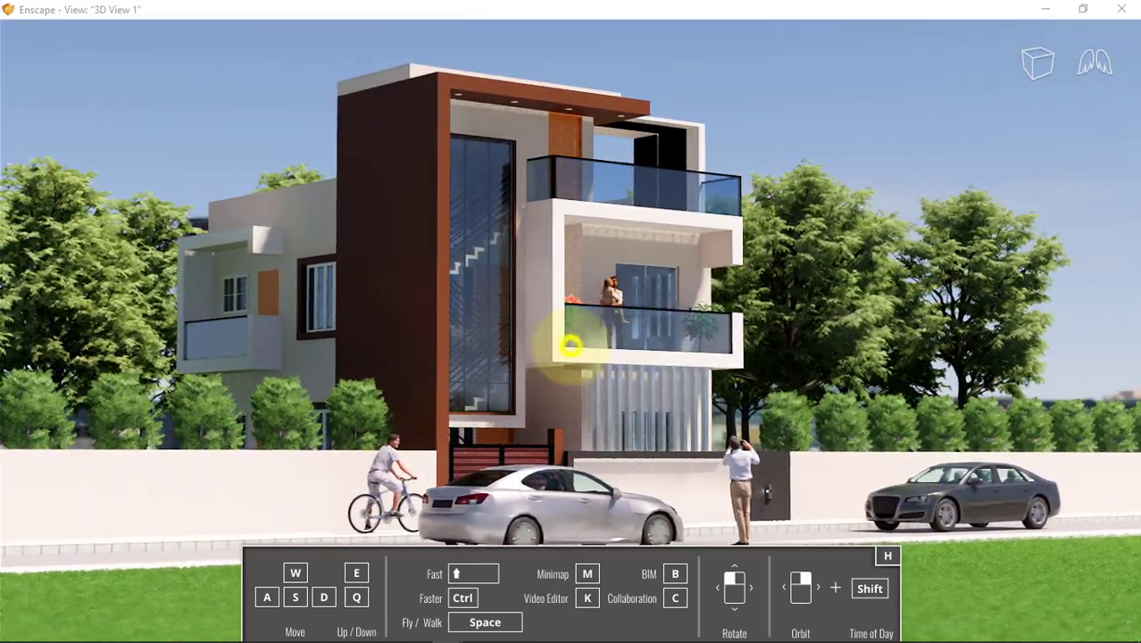
{"action": "left_click_drag", "start_coordinate": [552, 331], "coordinate": [555, 350]}
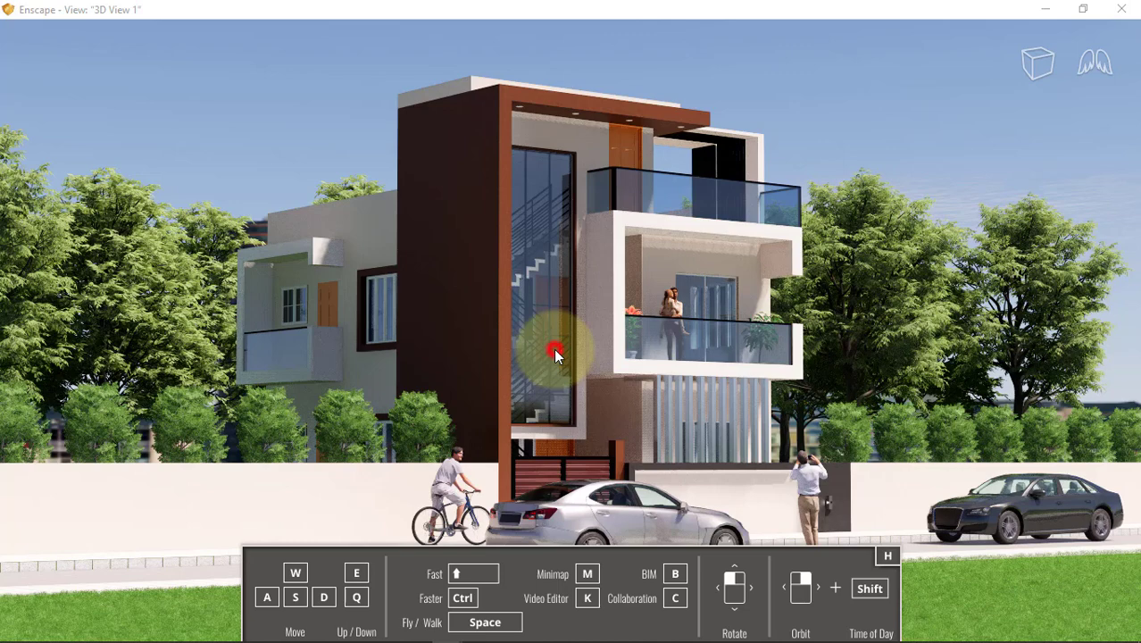
Open the Video Editor and orbit around the house, adding camera keyframes for the walkthrough
{"action": "key", "text": "k"}
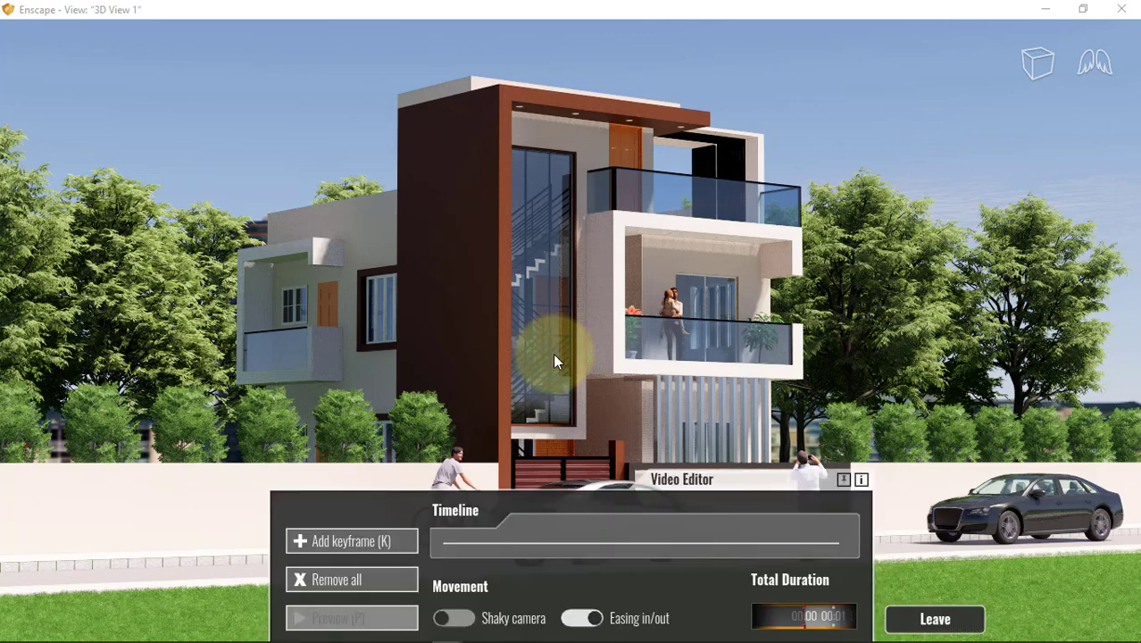
{"action": "left_click_drag", "start_coordinate": [476, 351], "coordinate": [475, 356]}
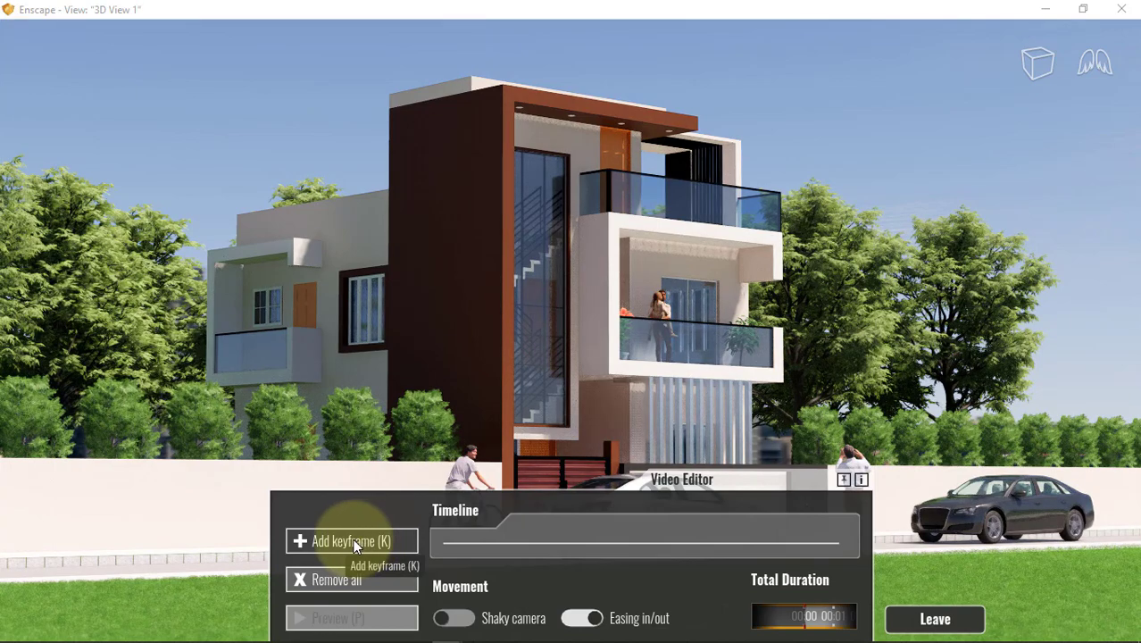
{"action": "left_click", "coordinate": [354, 542]}
{"action": "left_click_drag", "start_coordinate": [678, 349], "coordinate": [679, 348]}
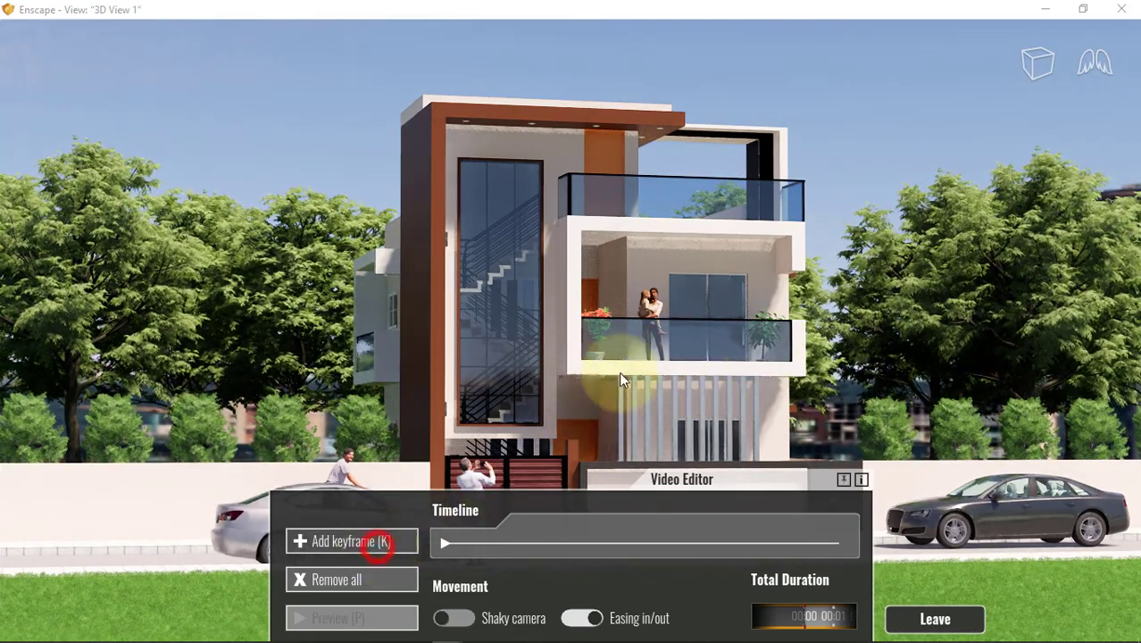
{"action": "mouse_move", "coordinate": [789, 344]}
{"action": "left_mouse_down"}
{"action": "mouse_move", "coordinate": [774, 362]}
{"action": "mouse_move", "coordinate": [796, 352]}
{"action": "mouse_move", "coordinate": [734, 369]}
{"action": "left_mouse_up"}
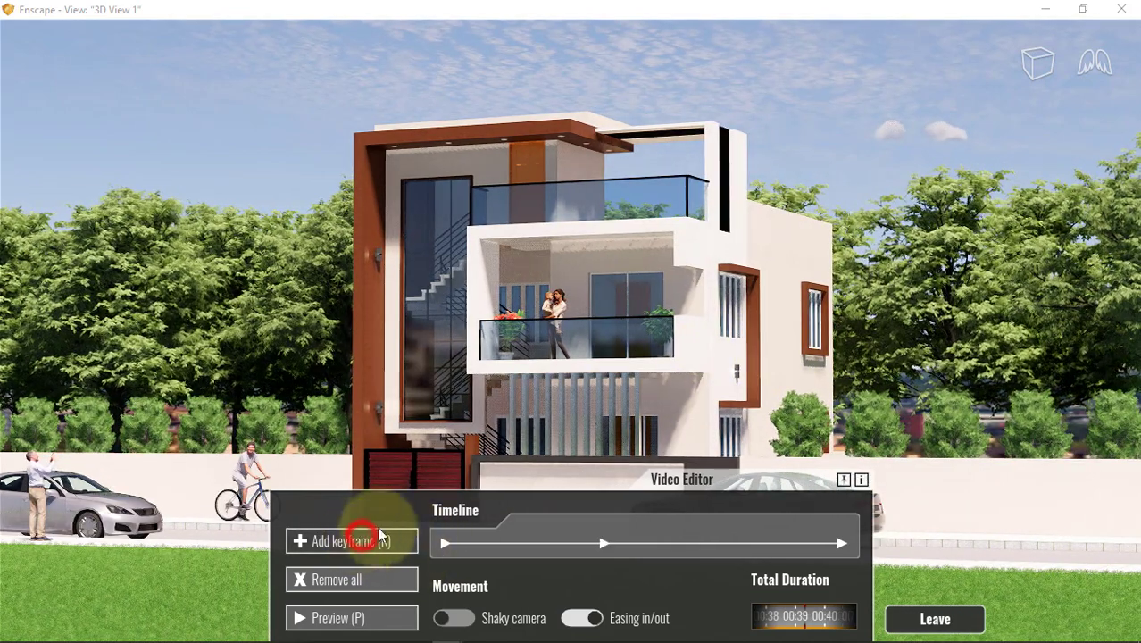
{"action": "left_click_drag", "start_coordinate": [775, 362], "coordinate": [776, 361]}
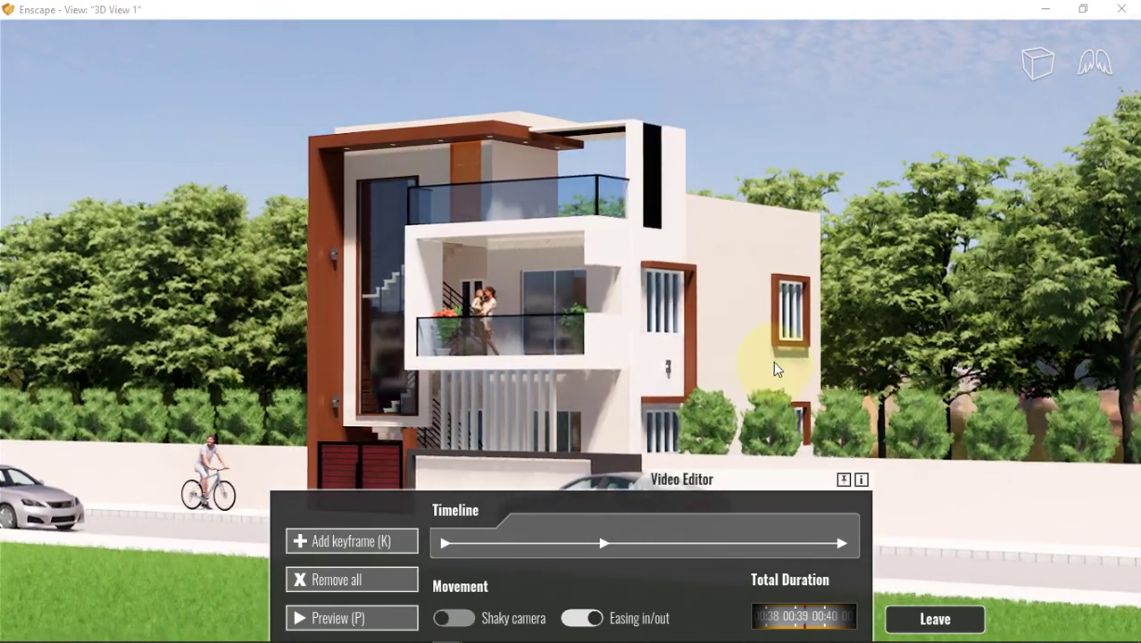
{"action": "left_click_drag", "start_coordinate": [774, 361], "coordinate": [701, 374]}
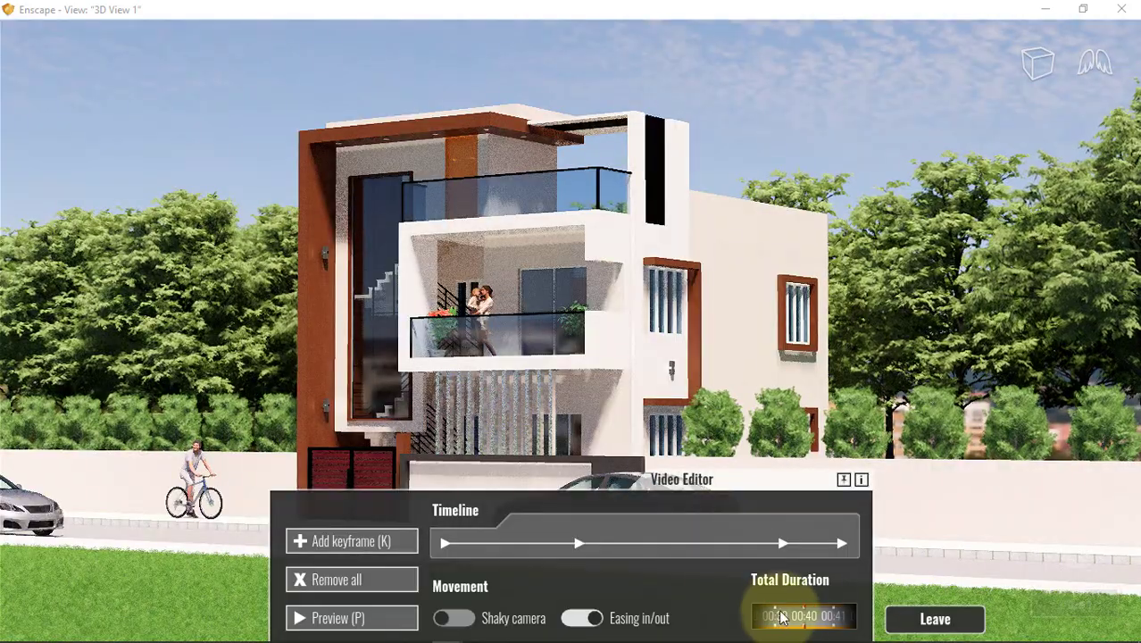
Set the walkthrough length to about 25 seconds, preview the path, then bring Revit forward maximized
{"action": "left_click", "coordinate": [781, 618]}
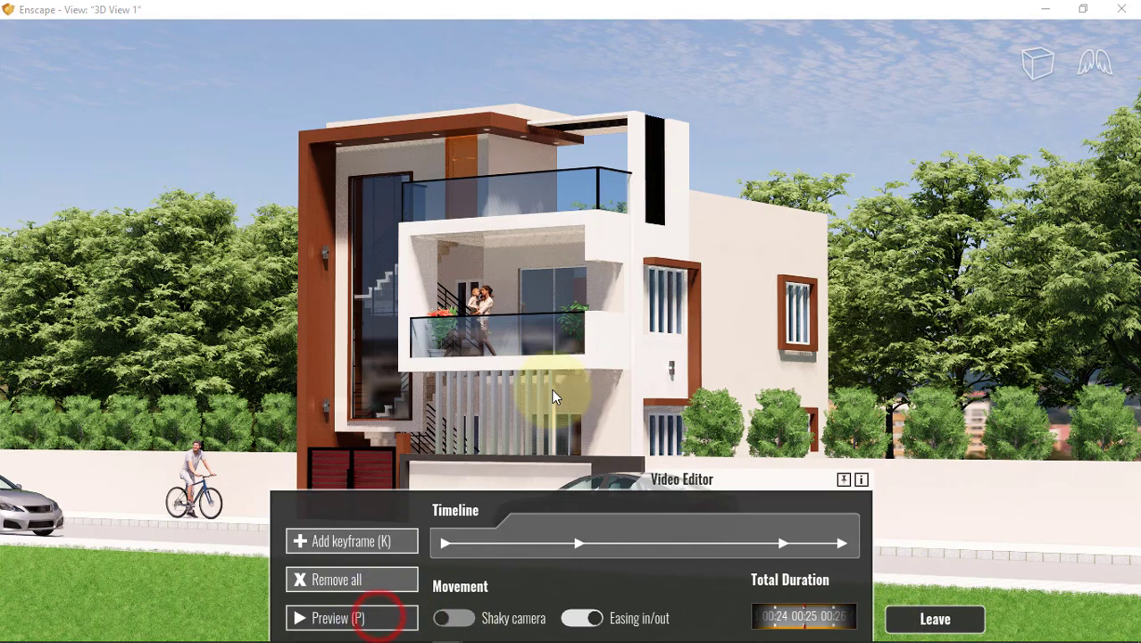
{"action": "key", "text": "p"}
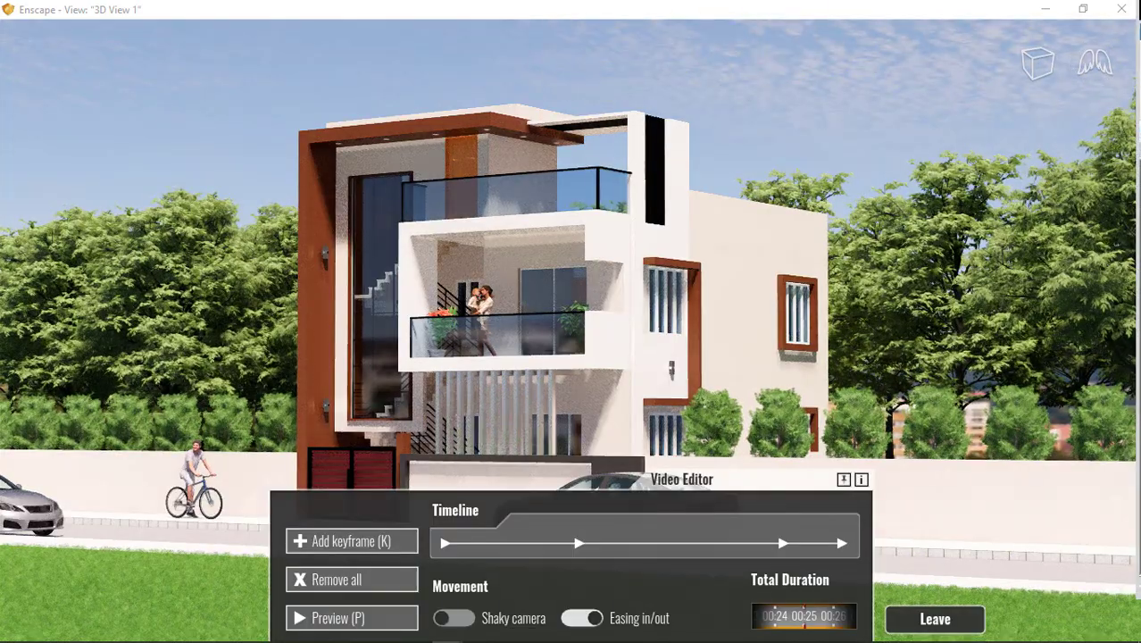
{"action": "left_click", "coordinate": [1119, 71]}
{"action": "double_click", "coordinate": [628, 64]}
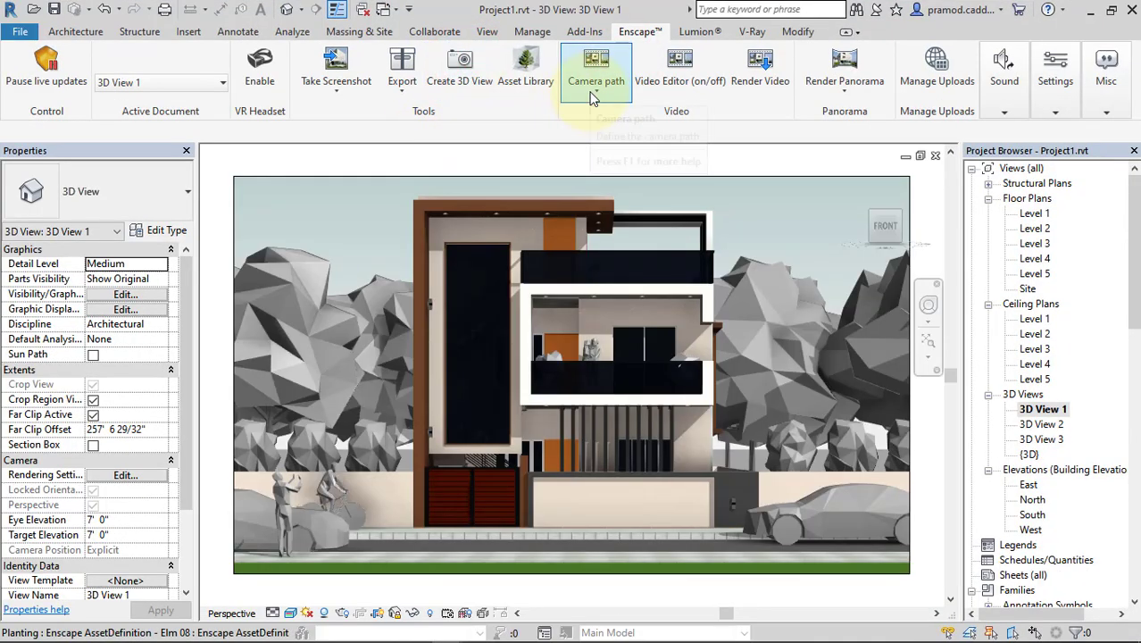
{"action": "left_click", "coordinate": [764, 86]}
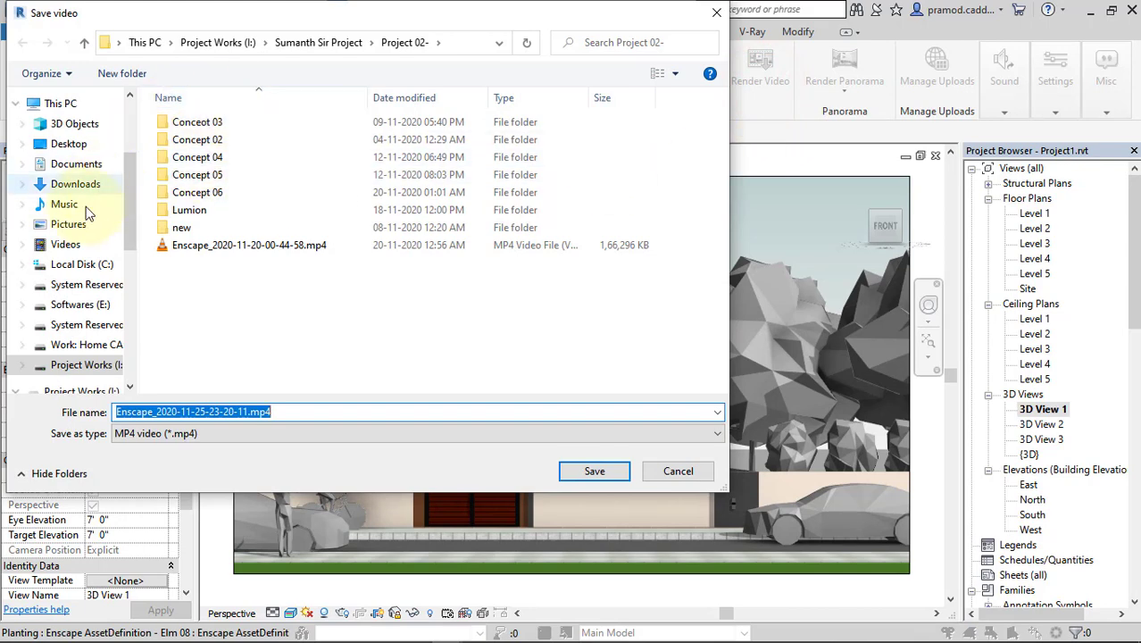
{"action": "left_click", "coordinate": [66, 149]}
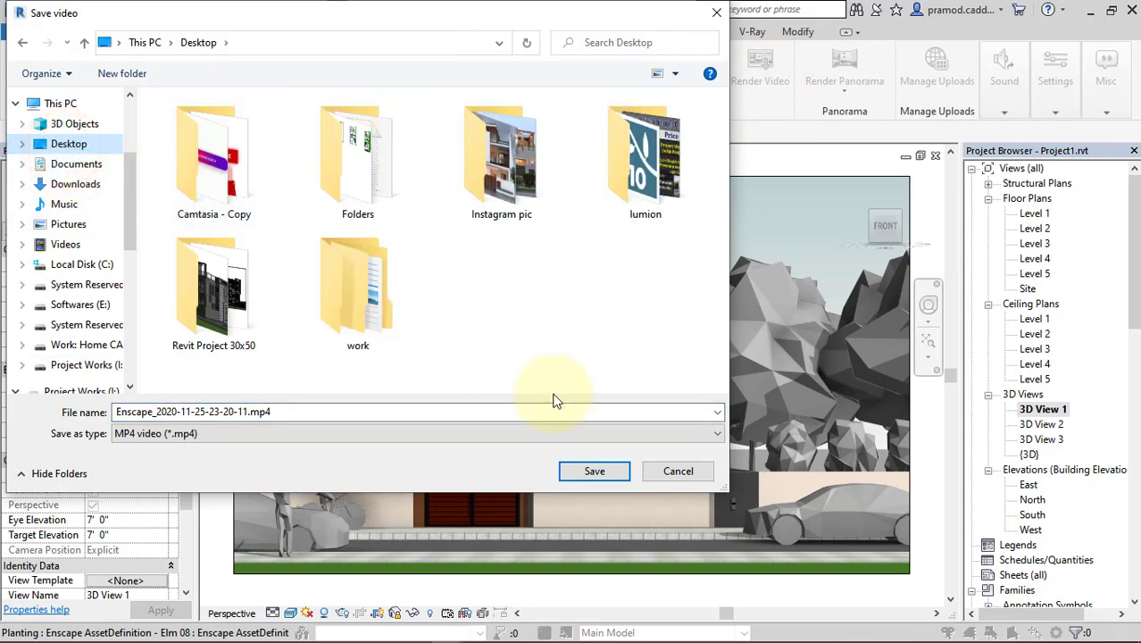
{"action": "left_click", "coordinate": [588, 471]}
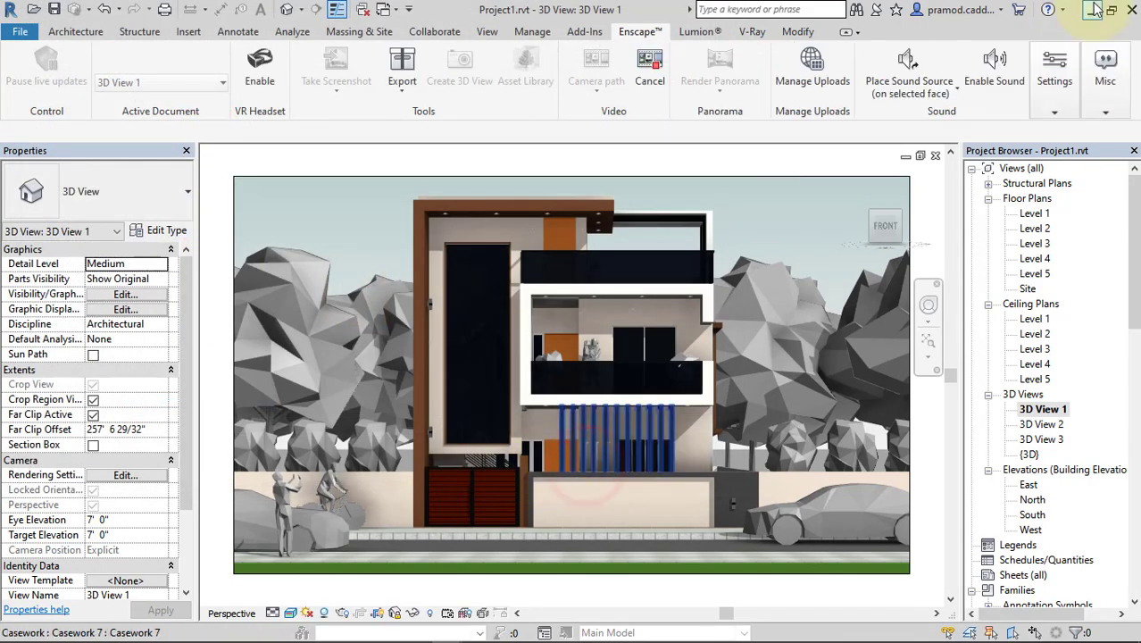